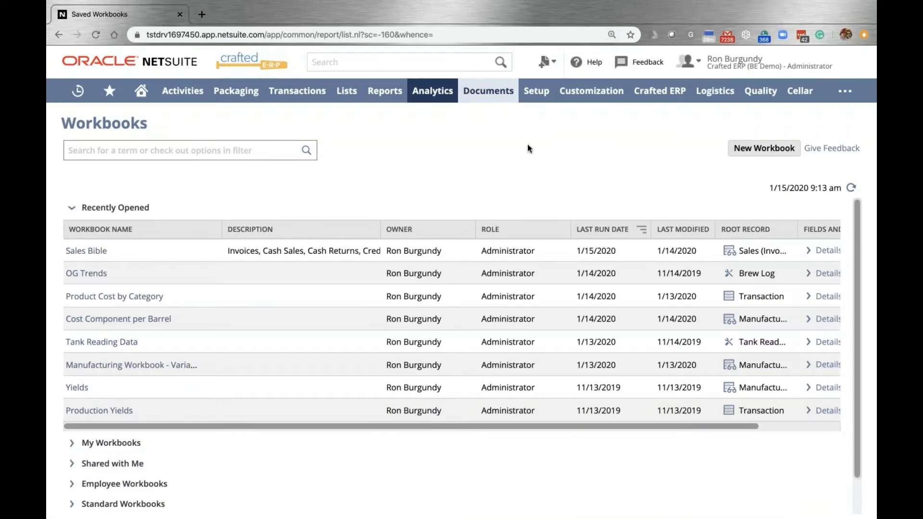
- Enlarge the page display and reload the Analytics workbooks list
key(super+plus)
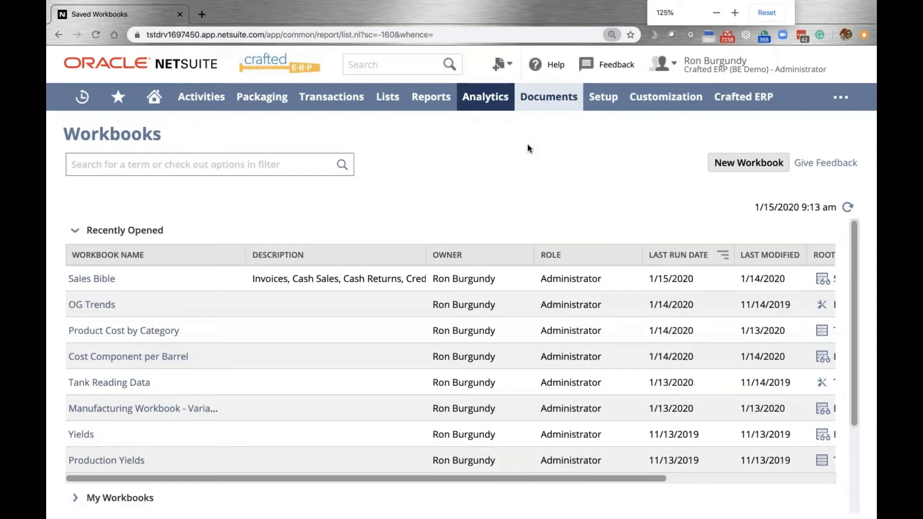
key(super+plus)
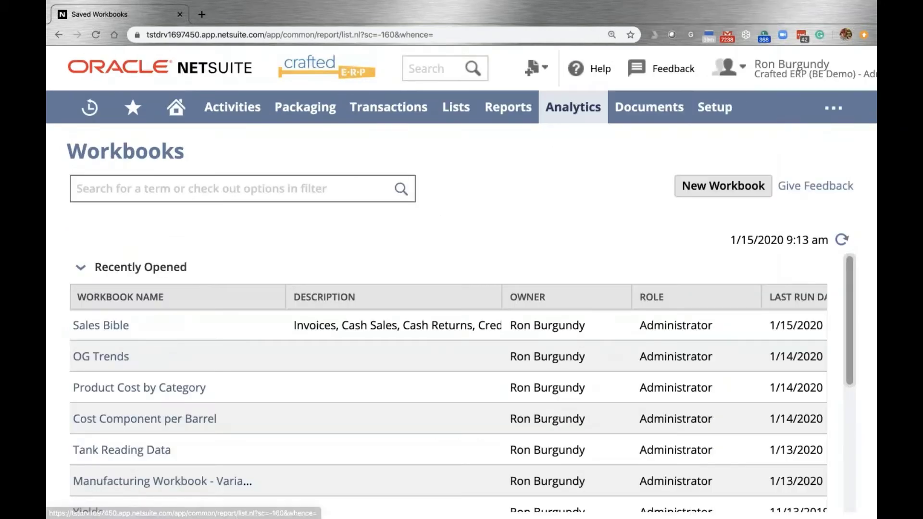
click(570, 115)
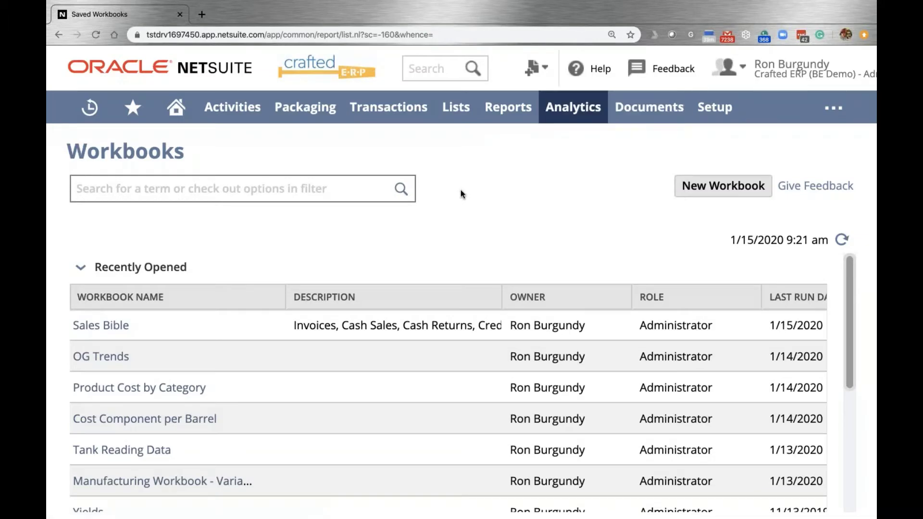
- Search the workbooks for "sale" and clear the search term
click(172, 188)
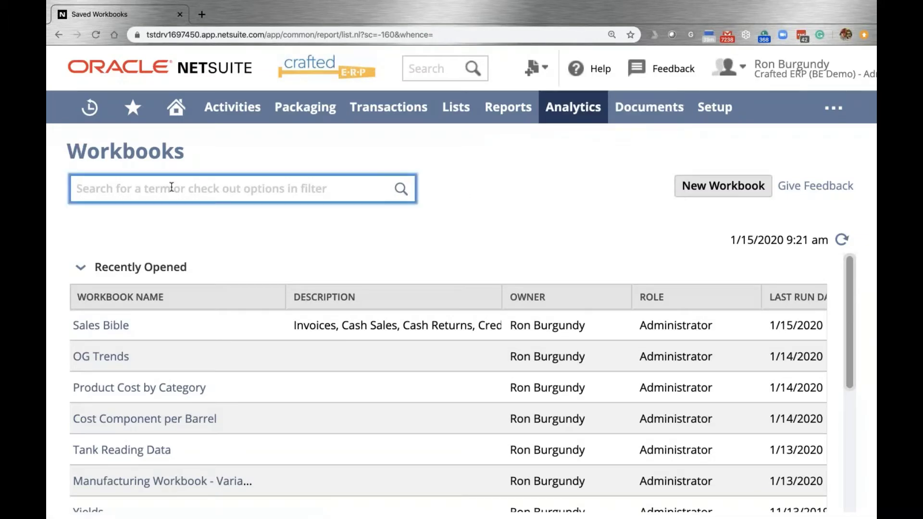
text(sale)
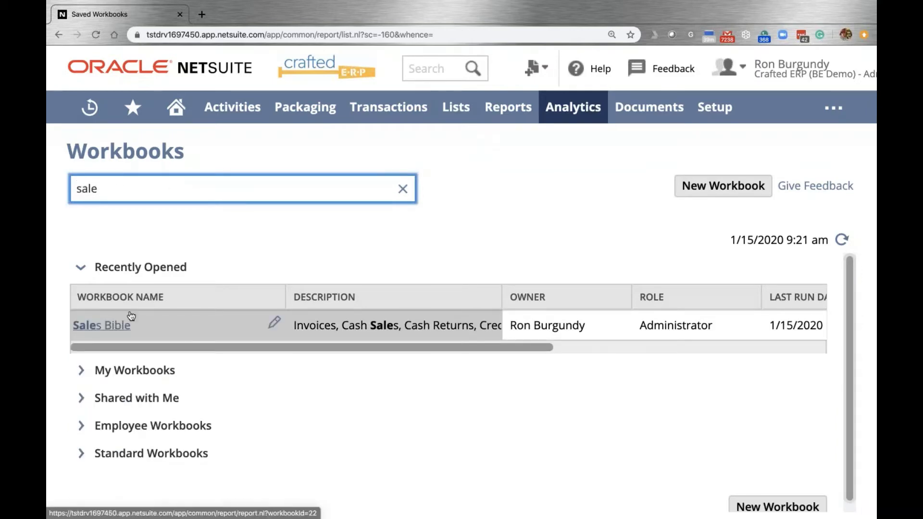
click(403, 193)
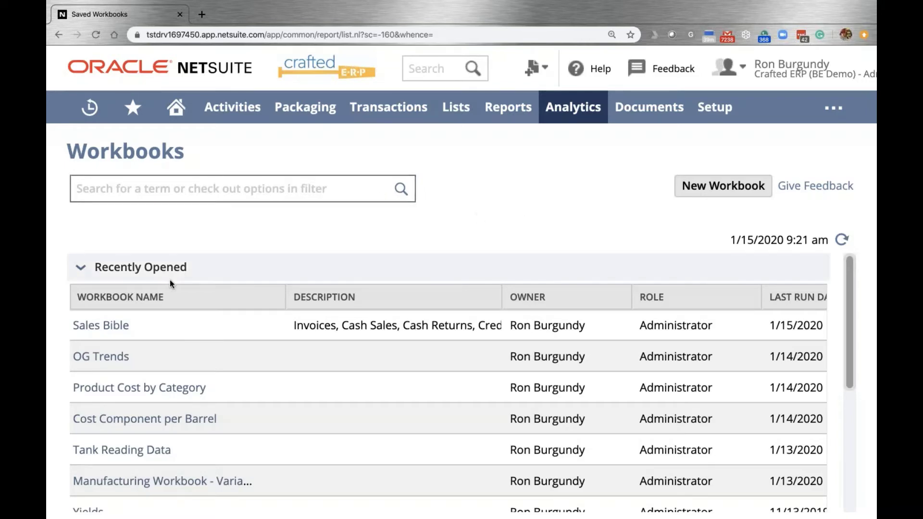
- Collapse and re-expand the Recently Opened group, and look through its workbooks and their detail columns
click(80, 270)
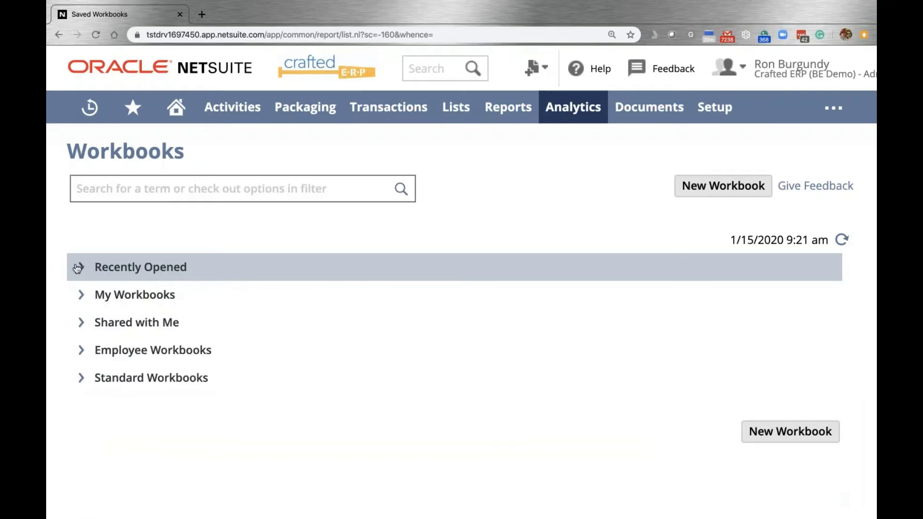
click(99, 269)
scroll(207, 275, down, 3)
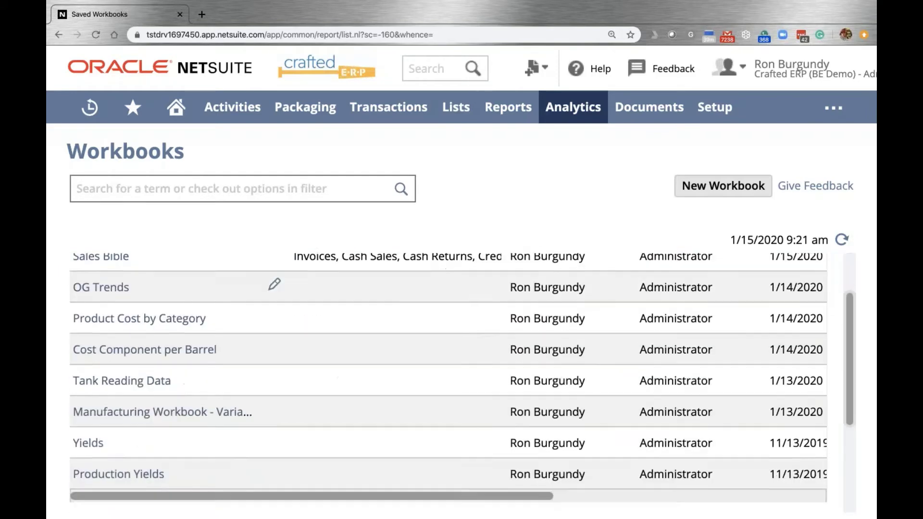
scroll(207, 275, up, 1)
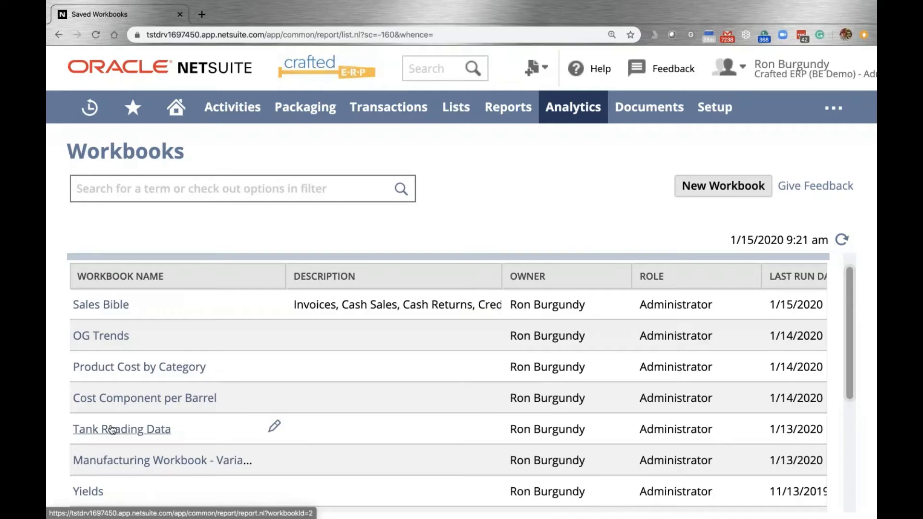
scroll(111, 428, right, 3)
scroll(537, 298, right, 2)
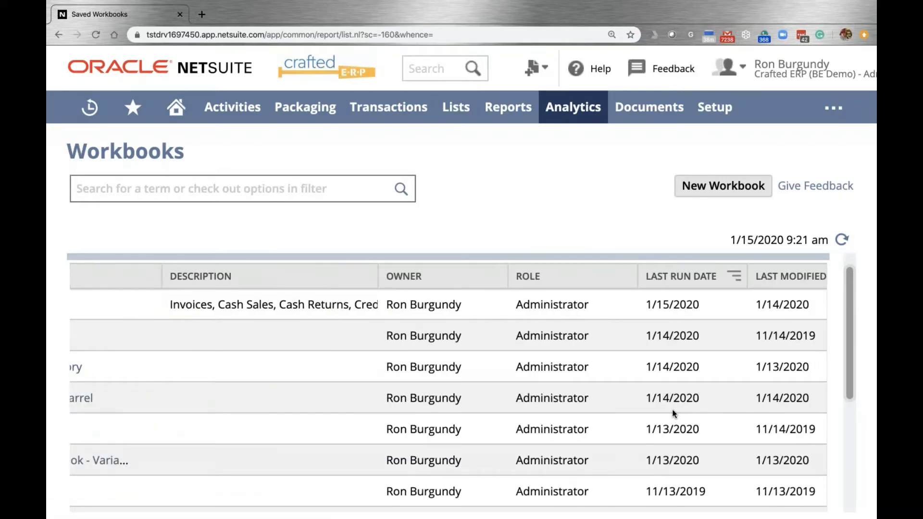
scroll(668, 408, left, 5)
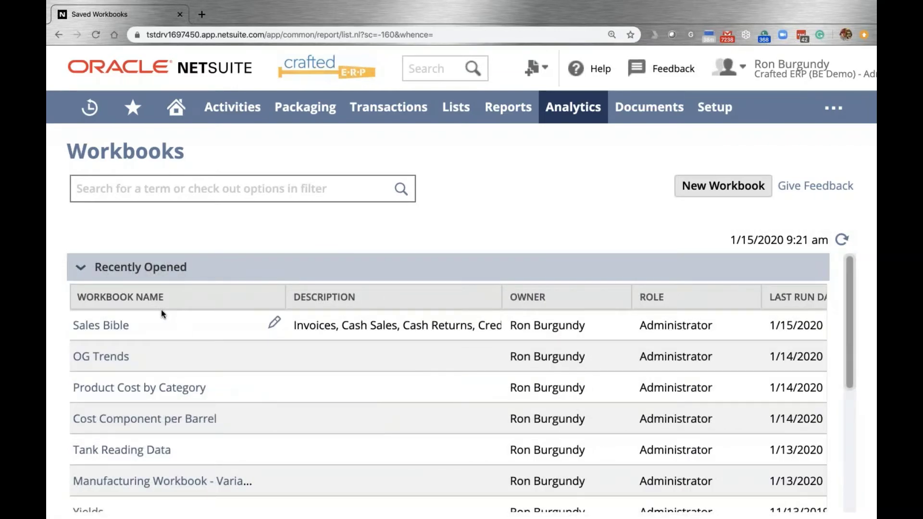
- Collapse the Recently Opened group and look through the workbooks under My Workbooks
click(85, 275)
click(83, 296)
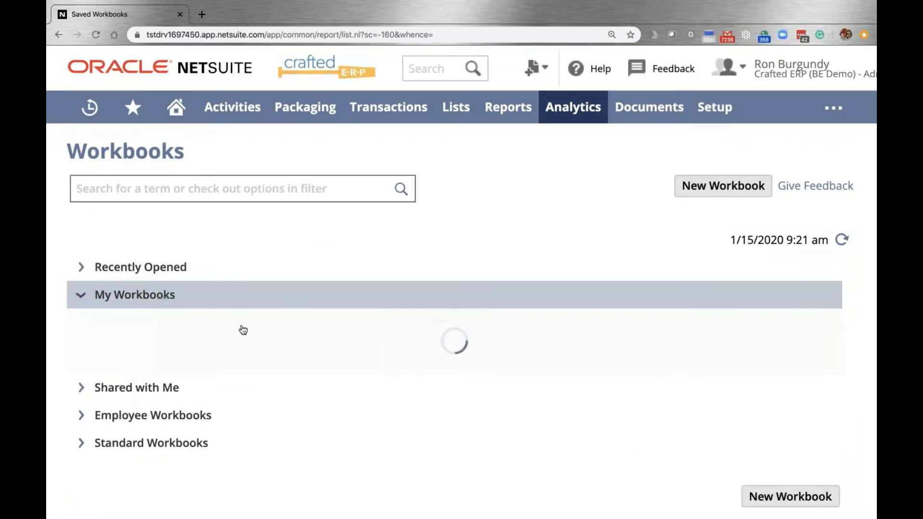
scroll(243, 331, down, 2)
scroll(274, 332, down, 5)
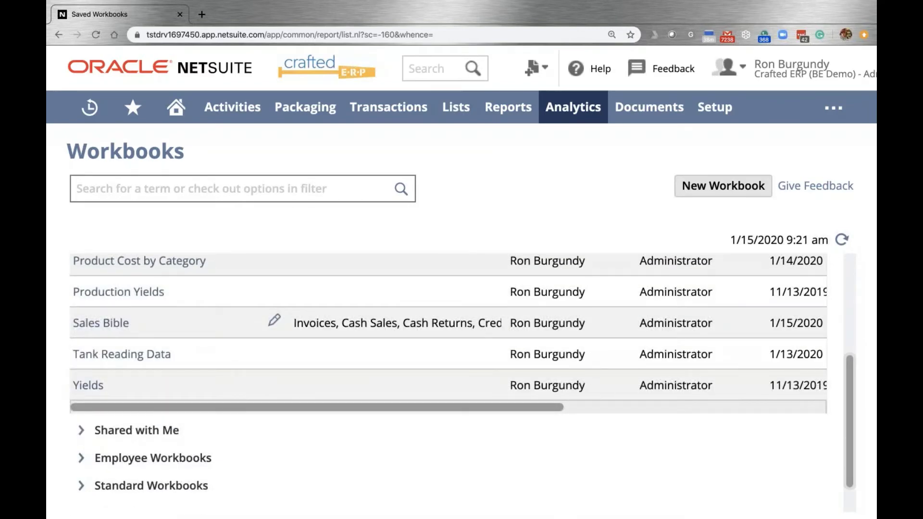
scroll(241, 330, up, 5)
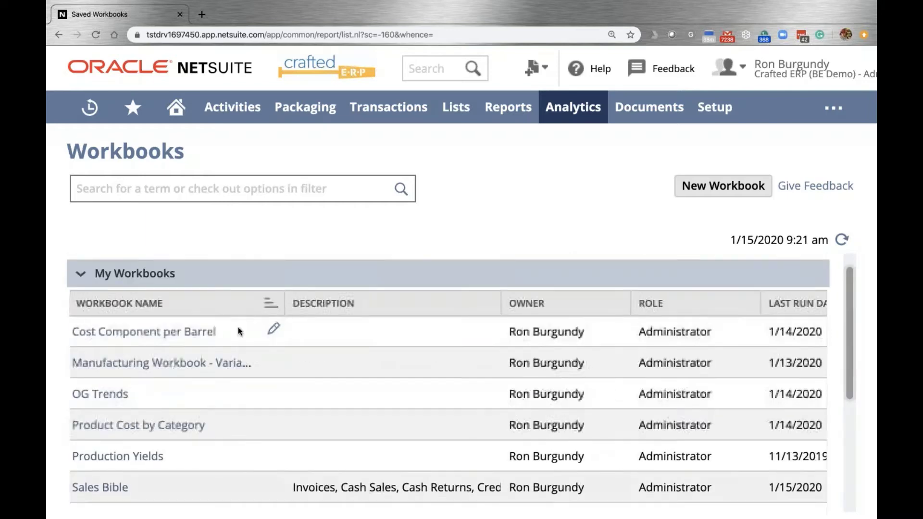
- Collapse My Workbooks, view the workbooks under Shared with Me, and close that group
click(79, 274)
click(78, 324)
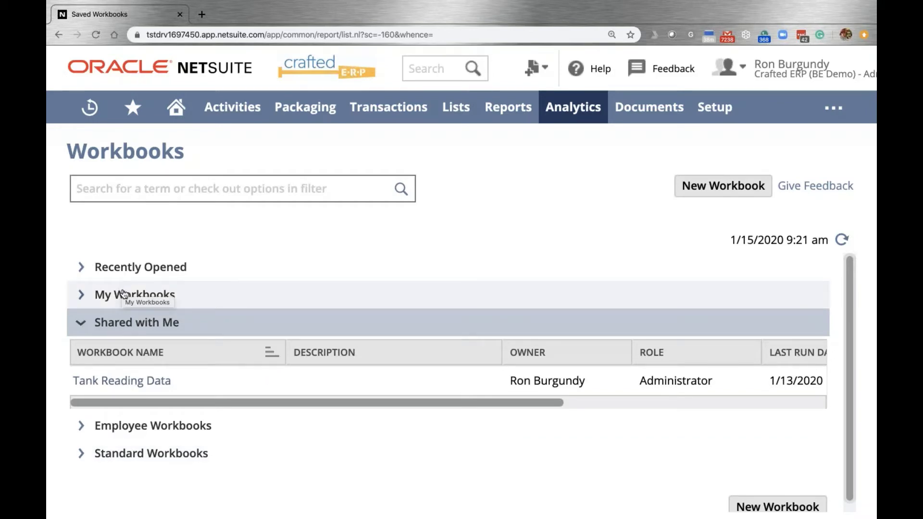
click(78, 325)
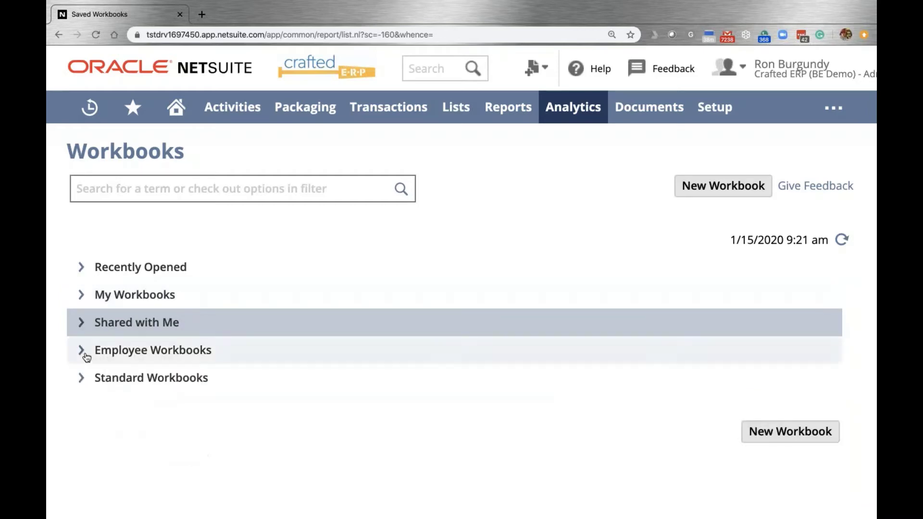
- Expand Employee Workbooks, look through its entries and owners, and collapse the group
click(78, 354)
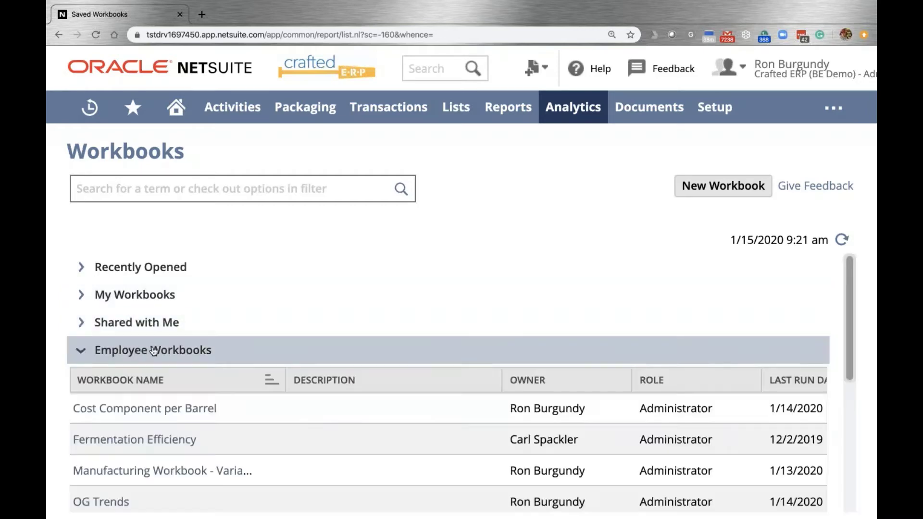
scroll(154, 350, down, 4)
scroll(154, 350, up, 4)
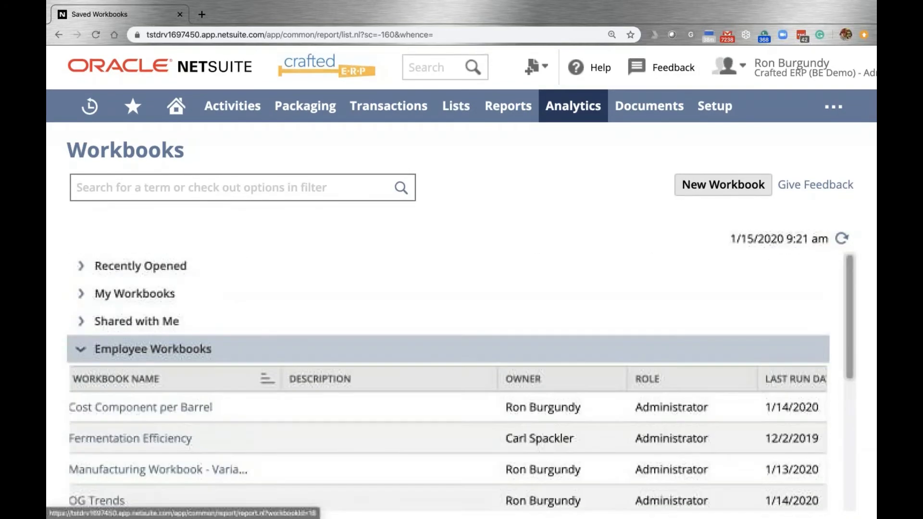
scroll(153, 350, down, 3)
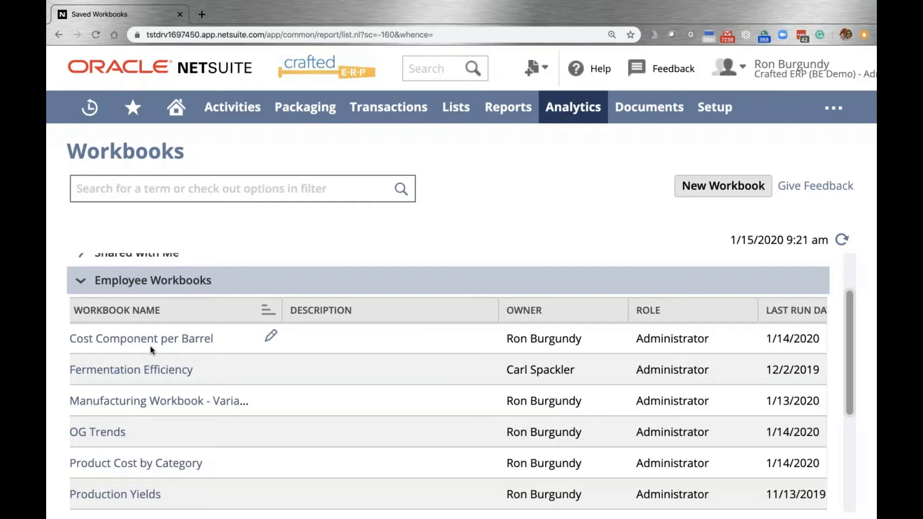
click(83, 283)
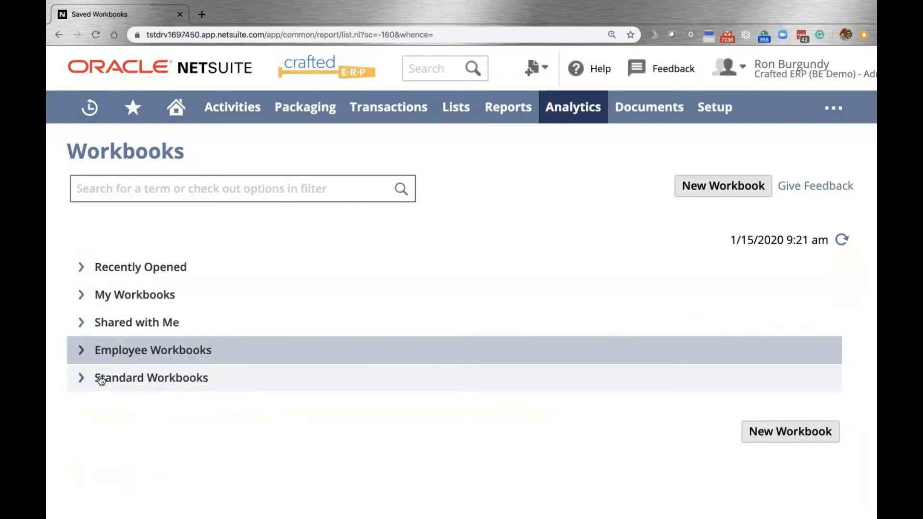
- Expand Standard Workbooks, look through the system-provided workbooks, and collapse the group
click(83, 378)
scroll(192, 382, down, 4)
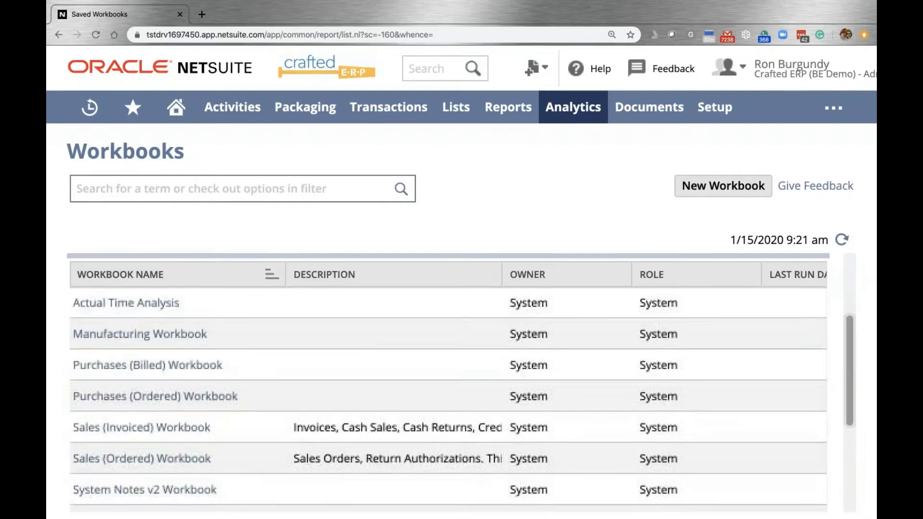
scroll(192, 382, up, 3)
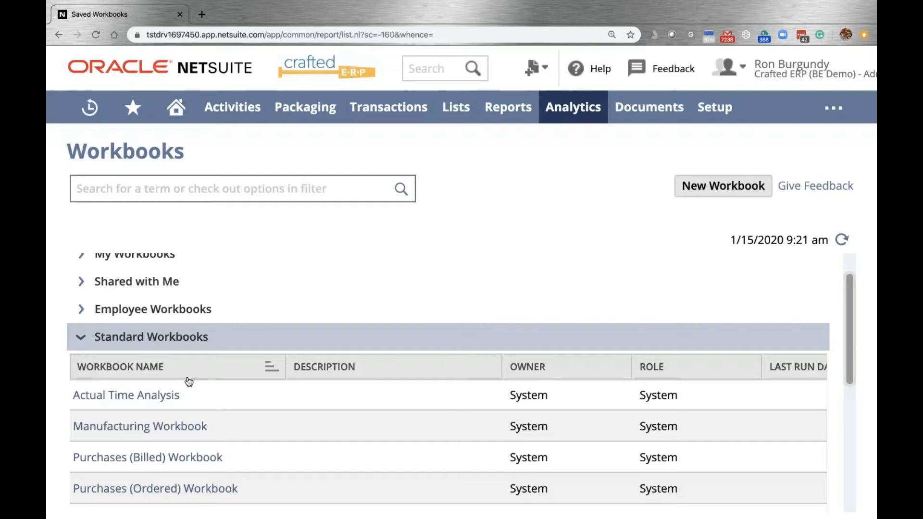
click(81, 338)
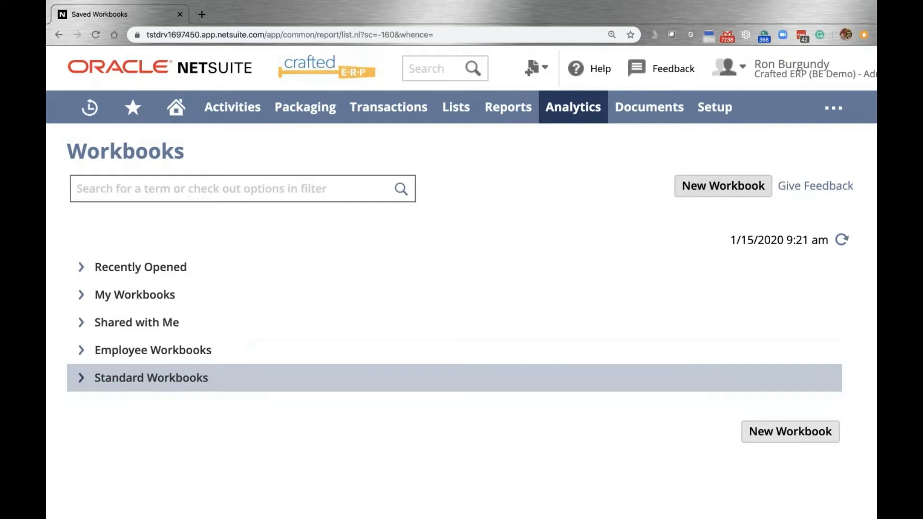
- Start a new workbook and skim the list of record types it can be based on
click(724, 186)
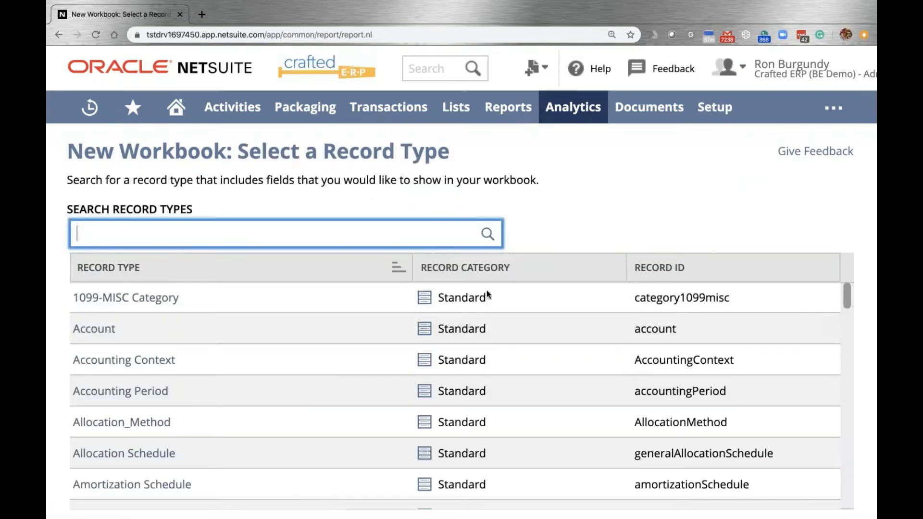
scroll(106, 345, down, 1)
scroll(106, 345, down, 3)
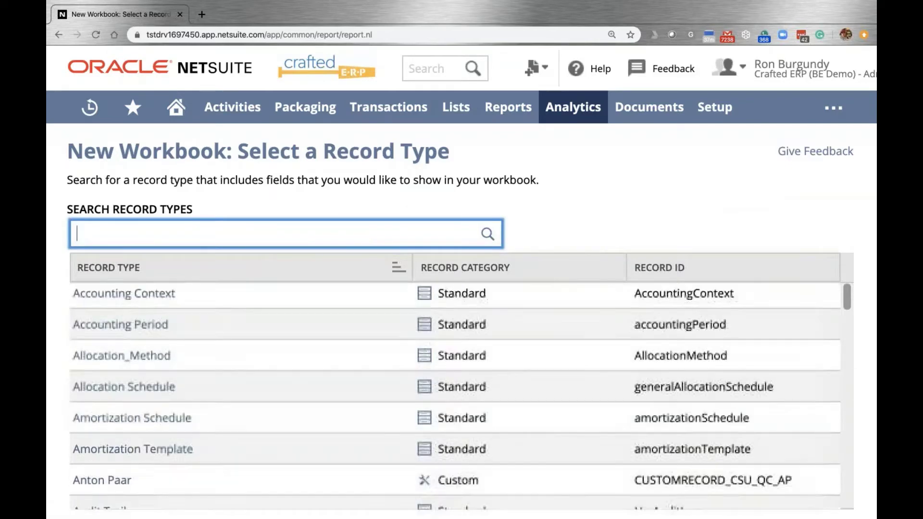
scroll(192, 346, down, 5)
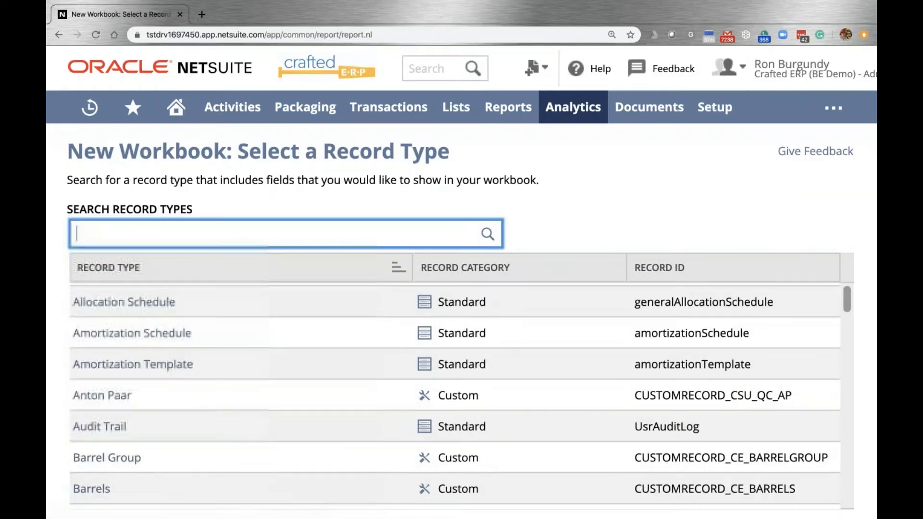
scroll(192, 346, down, 1)
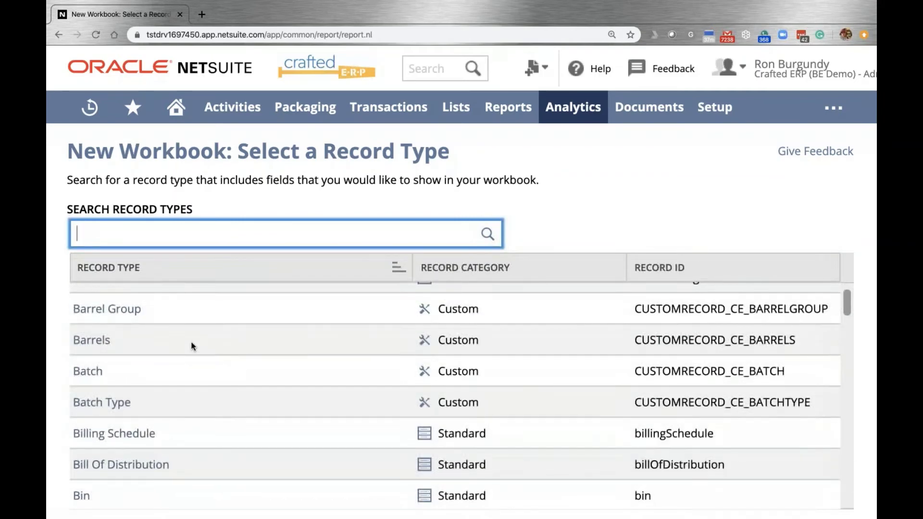
scroll(195, 344, up, 10)
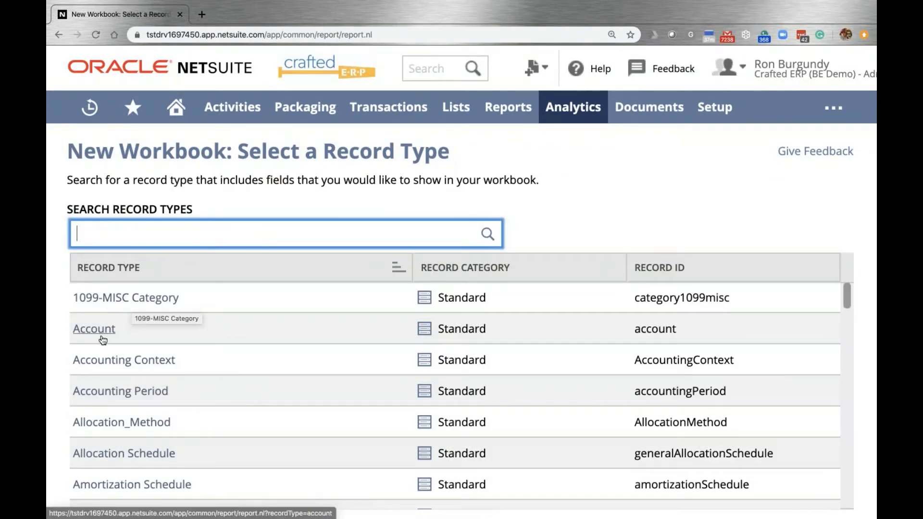
- Look through the standard and custom record types, and sort the list by record category to view the analytical ones
scroll(118, 355, down, 2)
scroll(120, 359, down, 1)
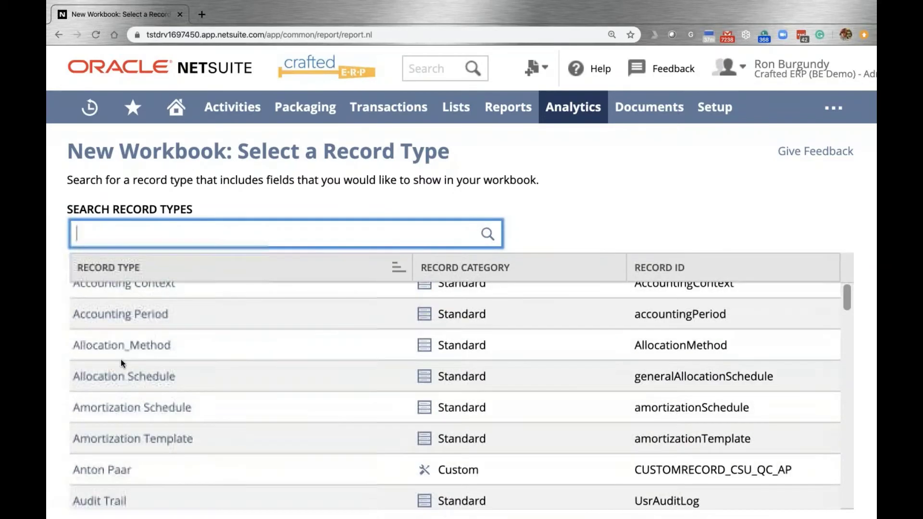
scroll(120, 359, down, 1)
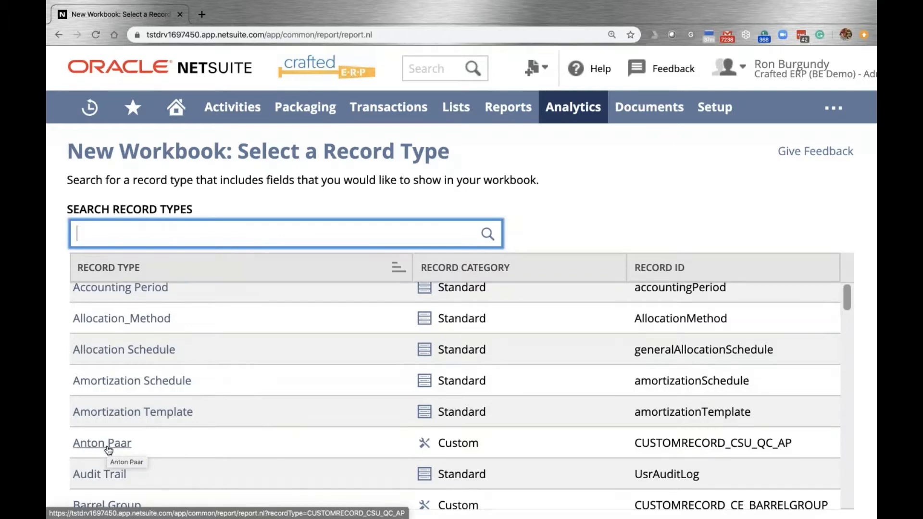
scroll(231, 417, down, 2)
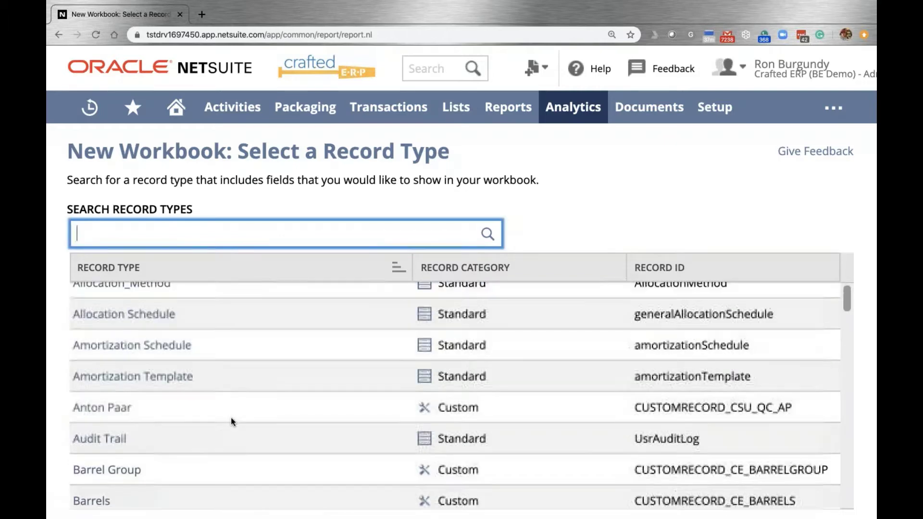
scroll(231, 418, down, 5)
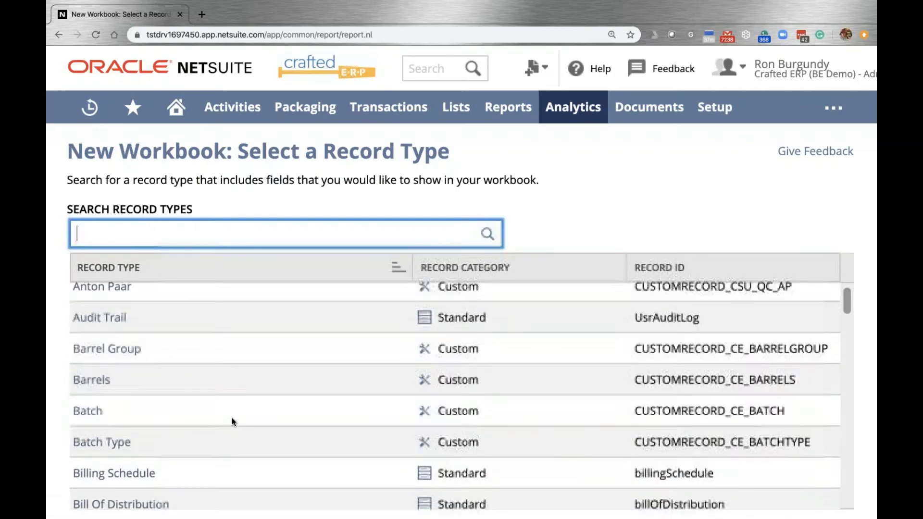
scroll(233, 422, down, 7)
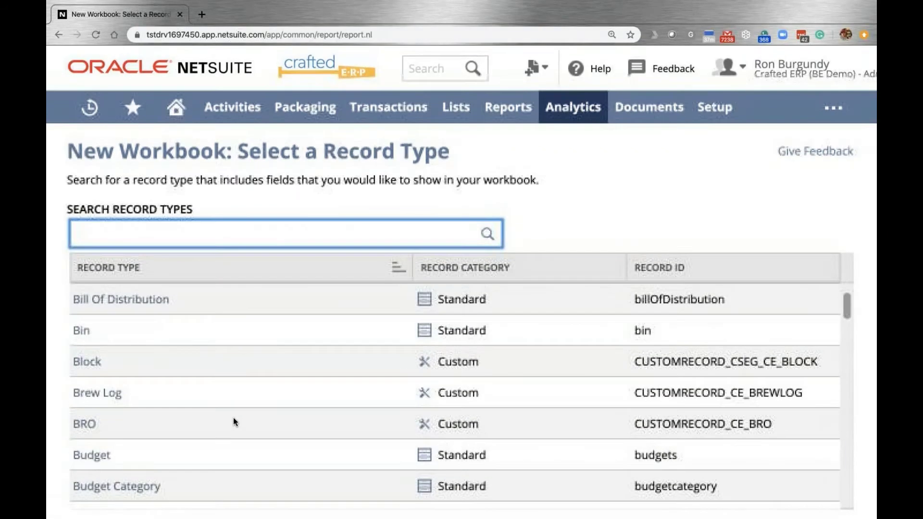
scroll(235, 422, down, 18)
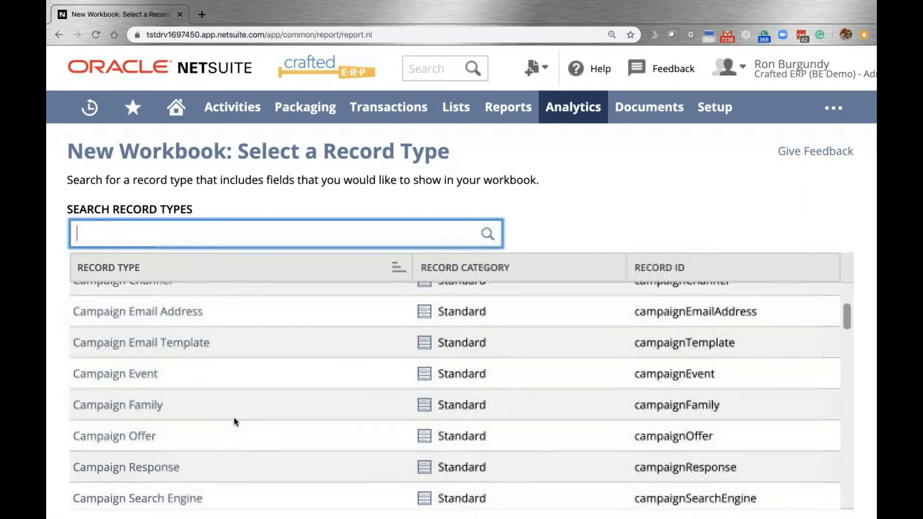
scroll(235, 422, down, 15)
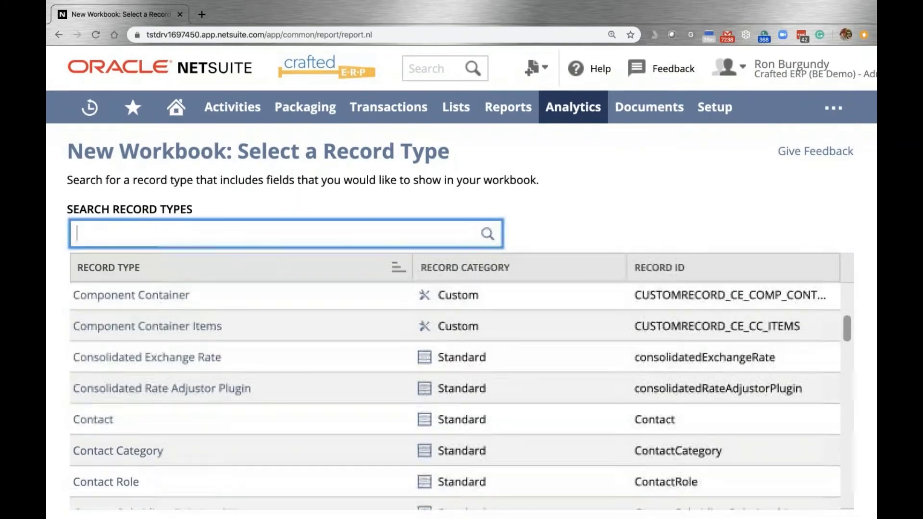
scroll(236, 422, down, 13)
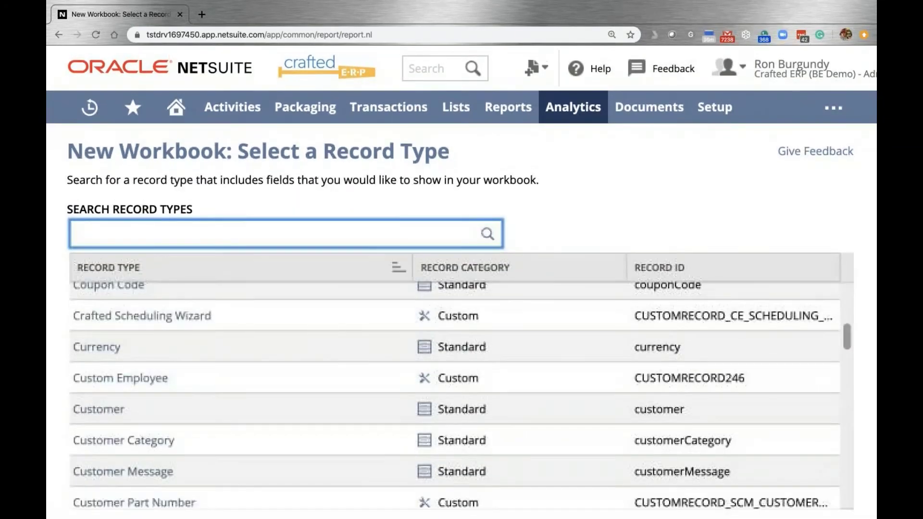
scroll(237, 422, down, 12)
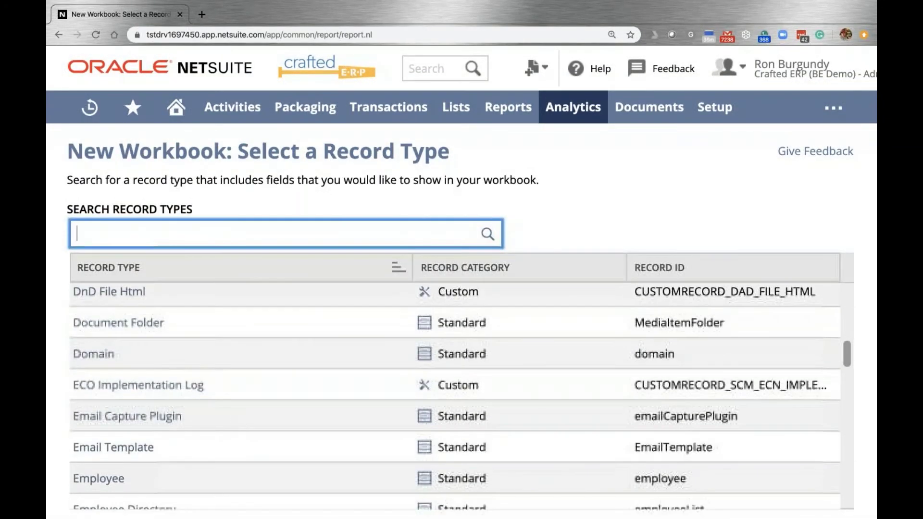
click(476, 269)
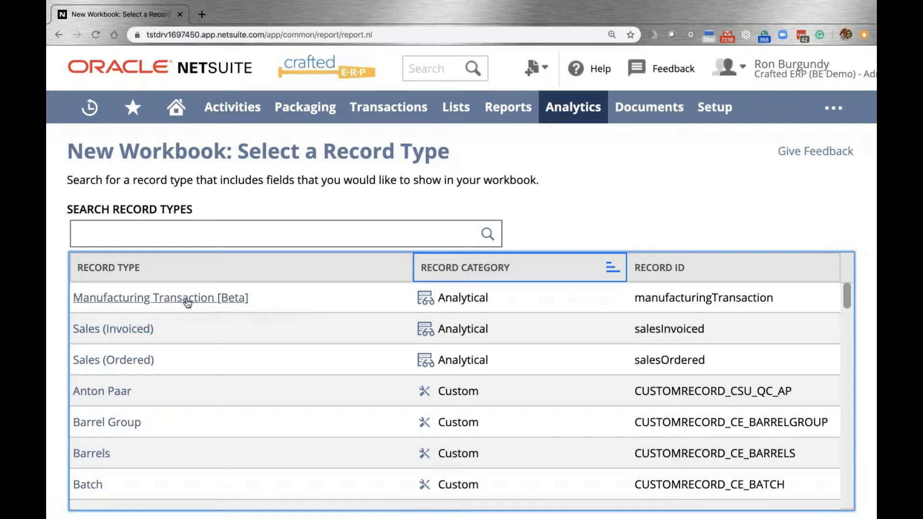
- Sort the list by record type again and base the new workbook on the Transaction record type
click(162, 273)
scroll(196, 309, down, 10)
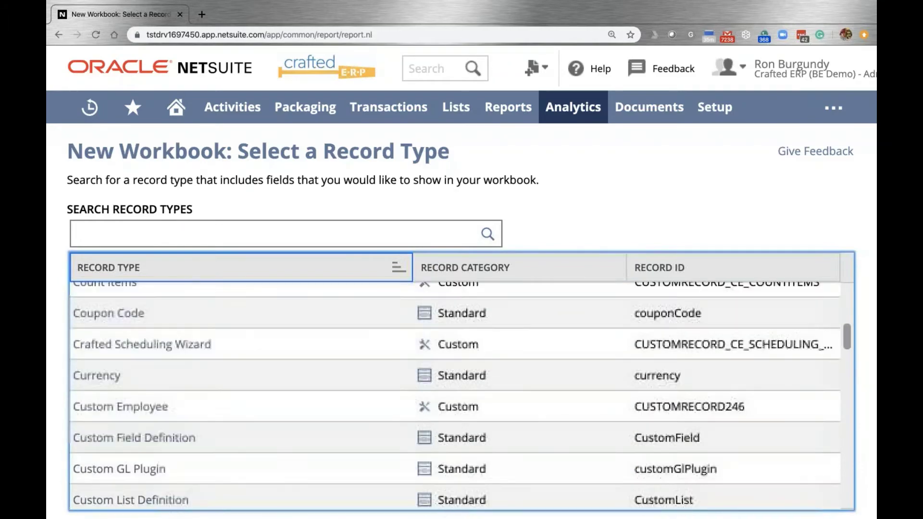
scroll(198, 313, down, 15)
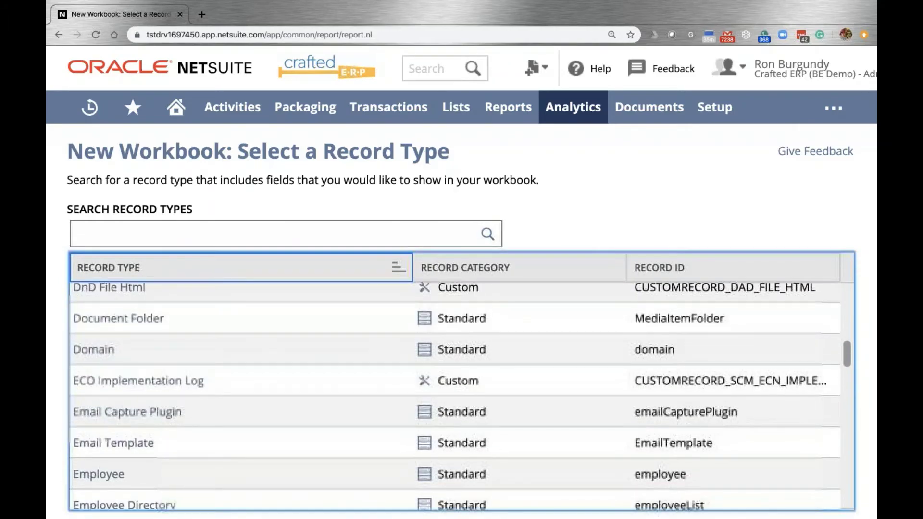
scroll(198, 310, down, 15)
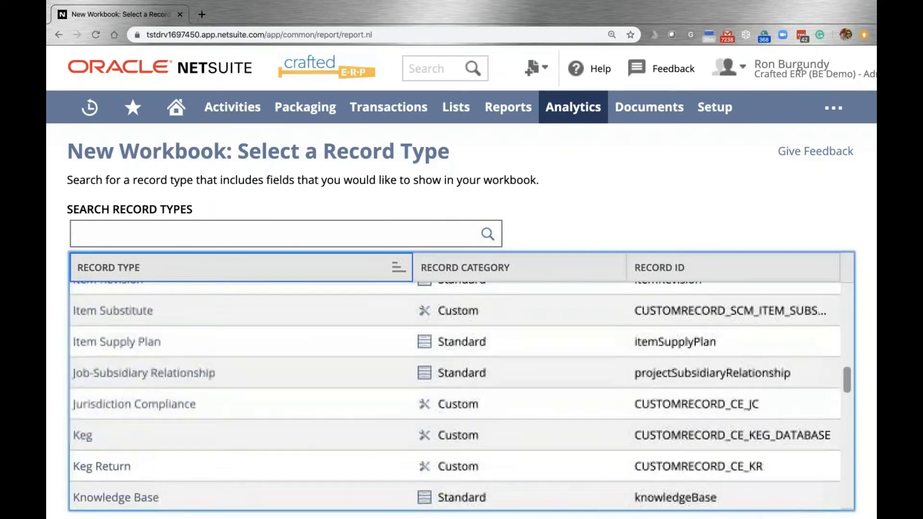
scroll(198, 312, down, 15)
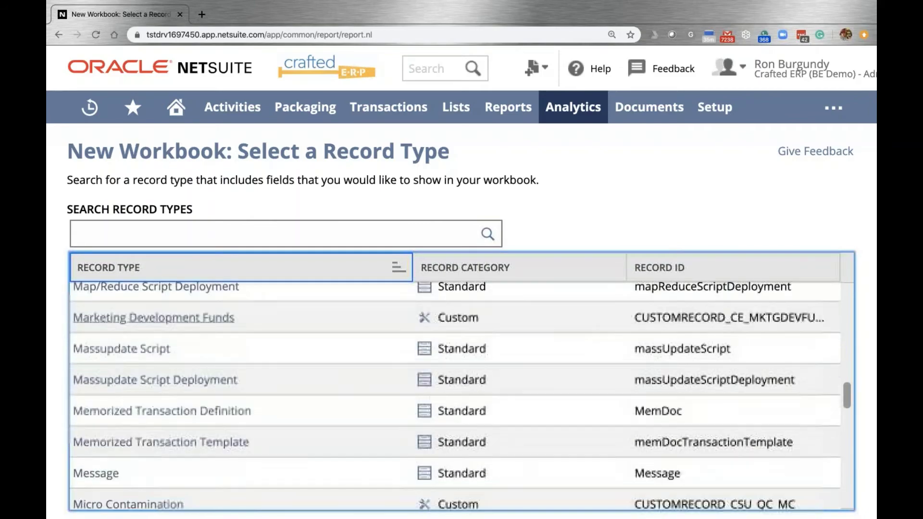
scroll(198, 312, down, 15)
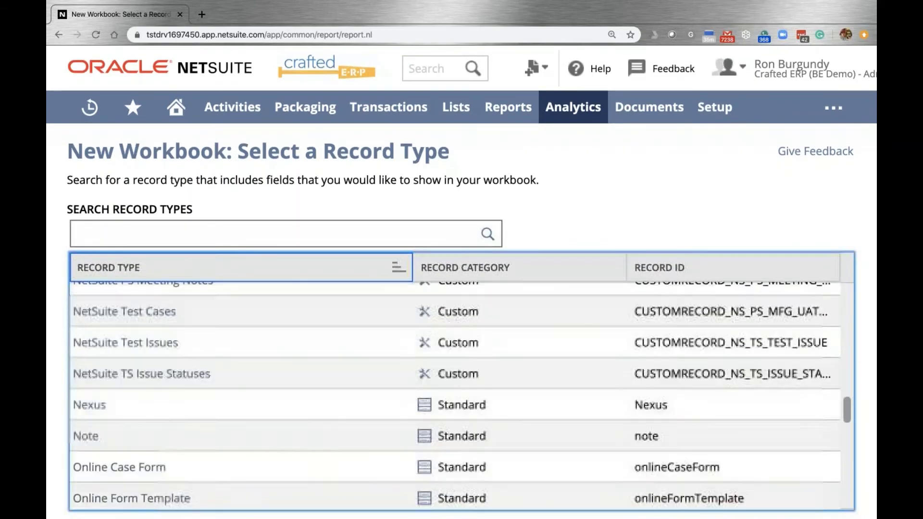
scroll(201, 340, down, 15)
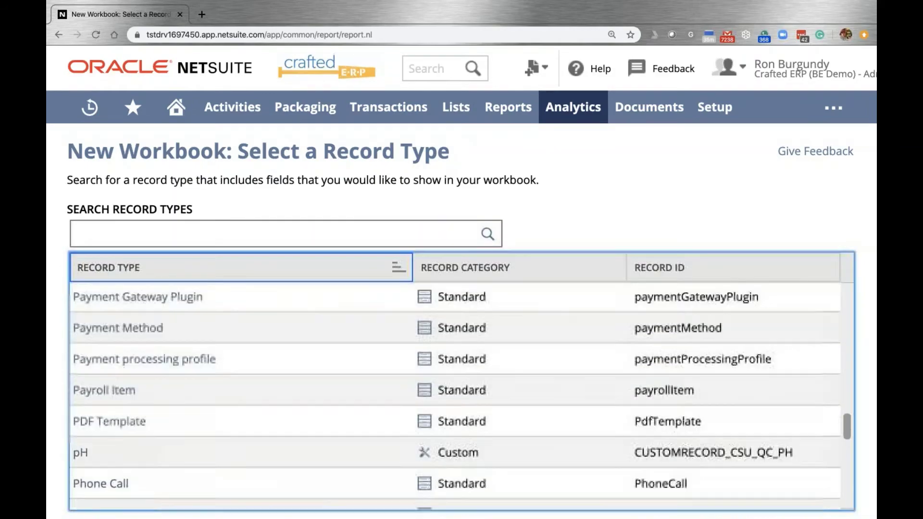
scroll(201, 341, down, 15)
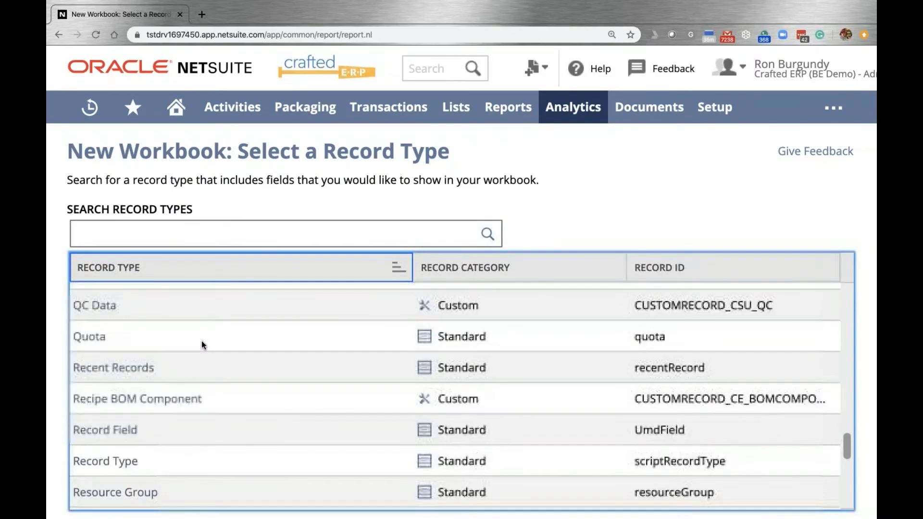
scroll(201, 341, down, 15)
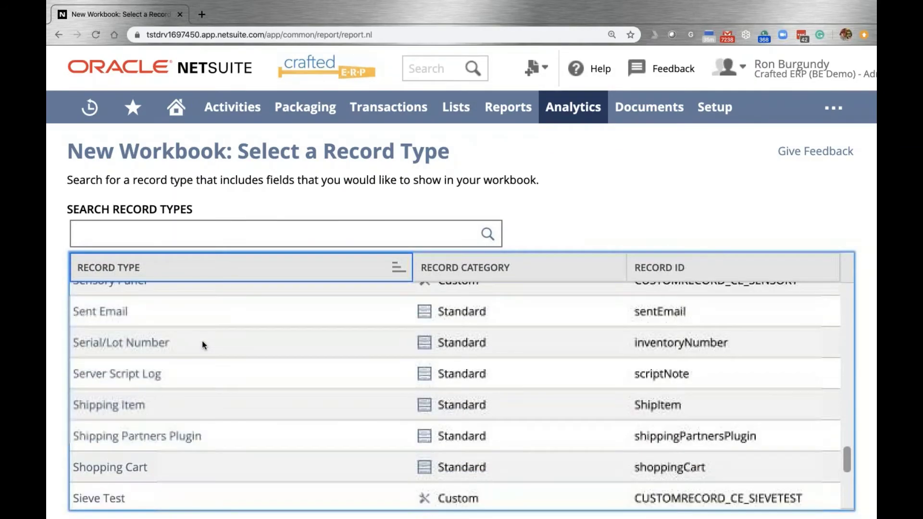
scroll(202, 341, down, 15)
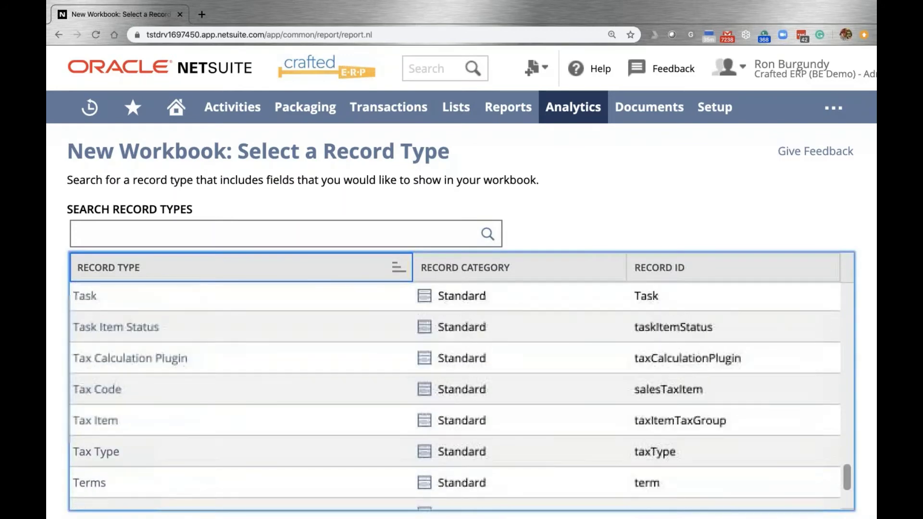
scroll(205, 345, down, 5)
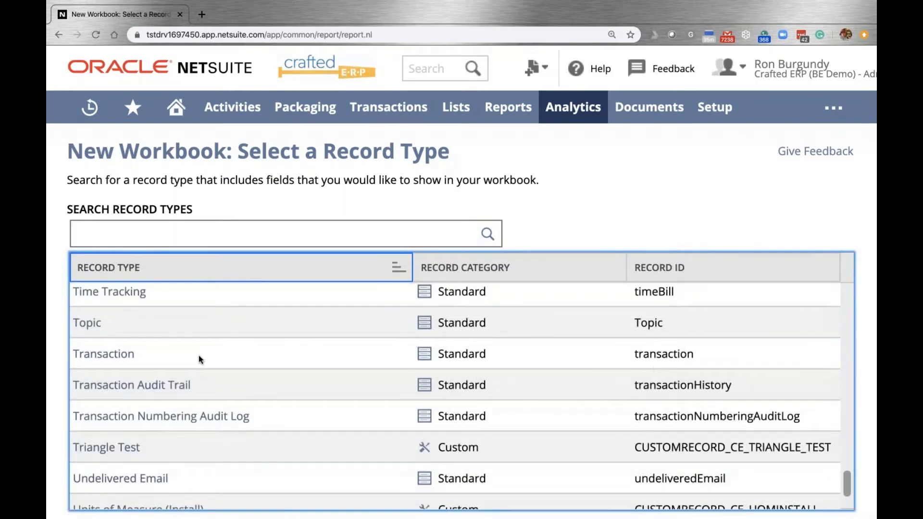
click(98, 355)
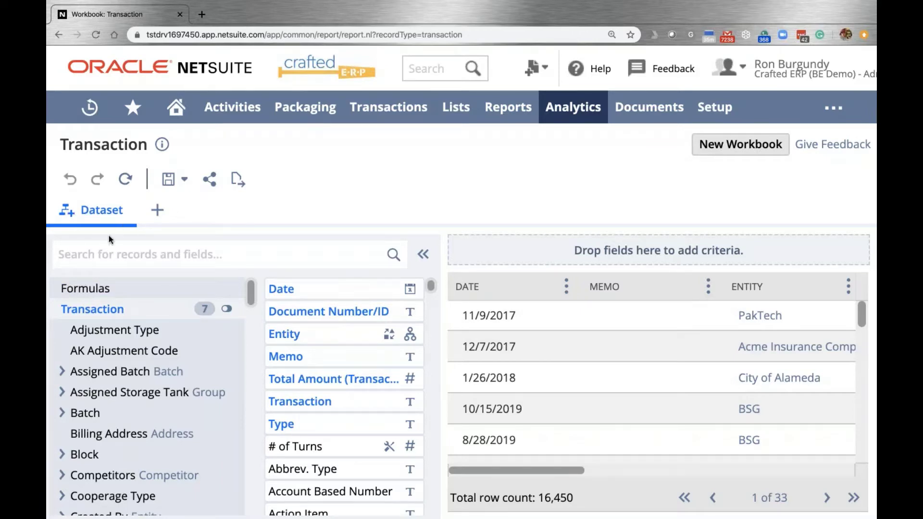
- Search the dataset's records and fields for "quant", look through the matching fields, and clear the search
click(101, 253)
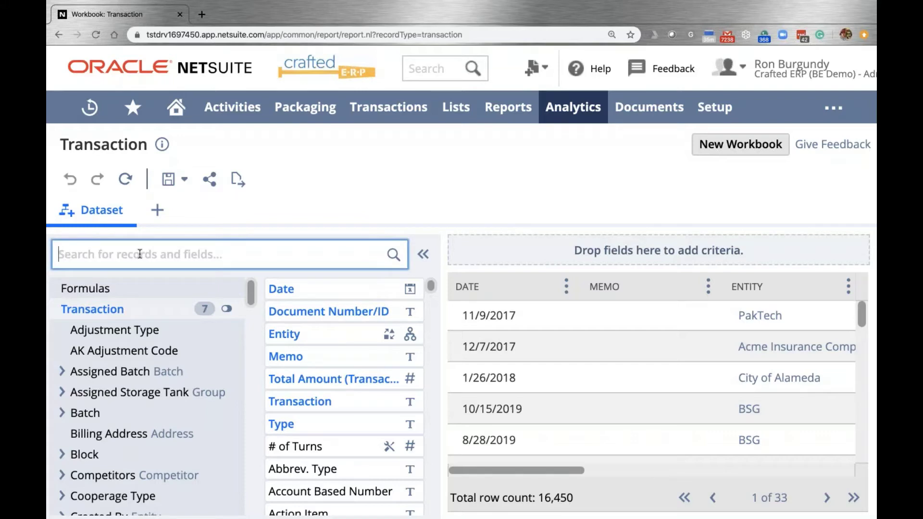
text(quant)
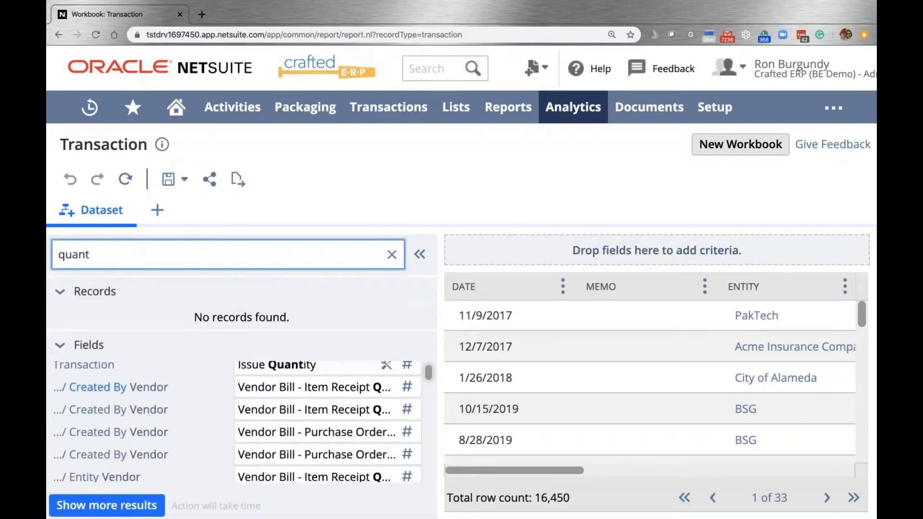
scroll(137, 395, down, 5)
scroll(237, 421, down, 10)
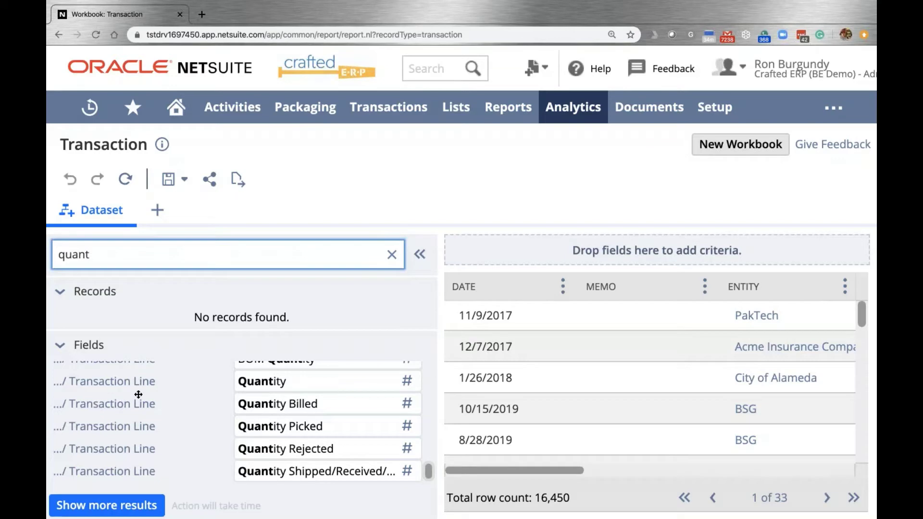
scroll(139, 394, up, 5)
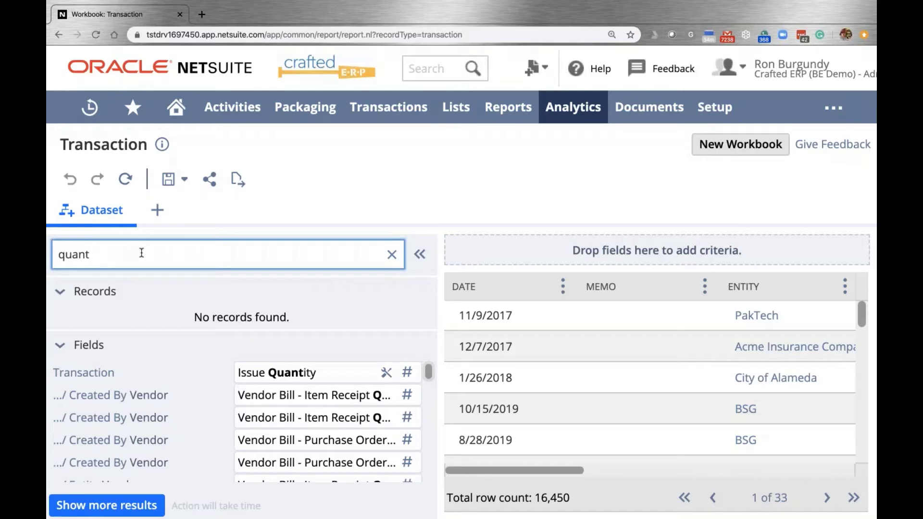
click(392, 256)
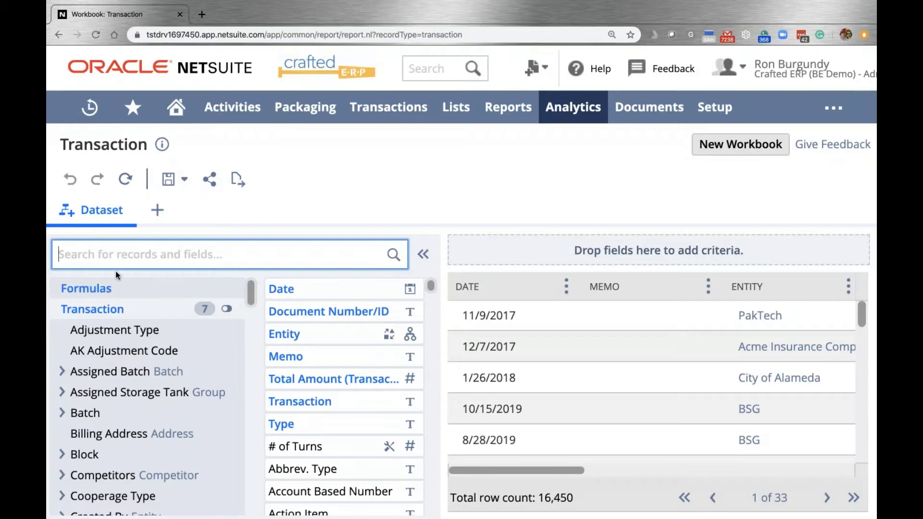
- Collapse the field list to view the Transaction results at full width, and expand it again
click(424, 255)
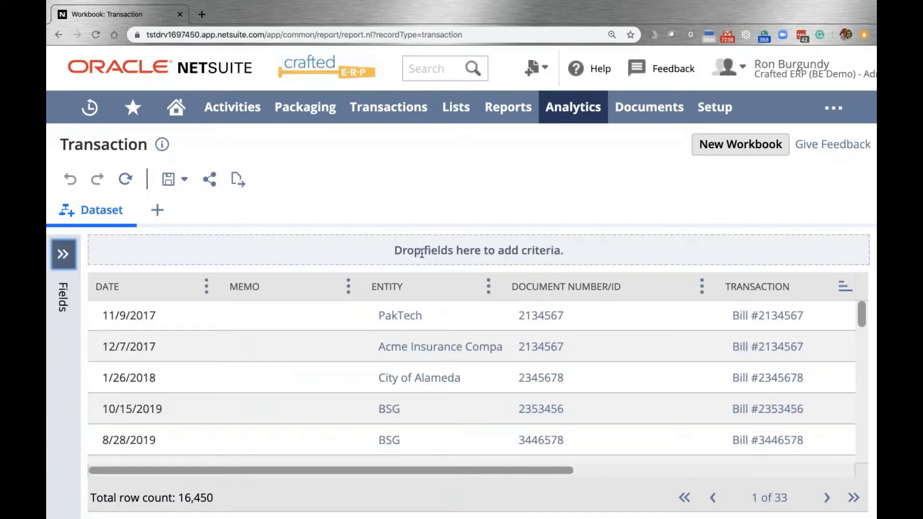
scroll(330, 337, down, 2)
scroll(330, 336, up, 3)
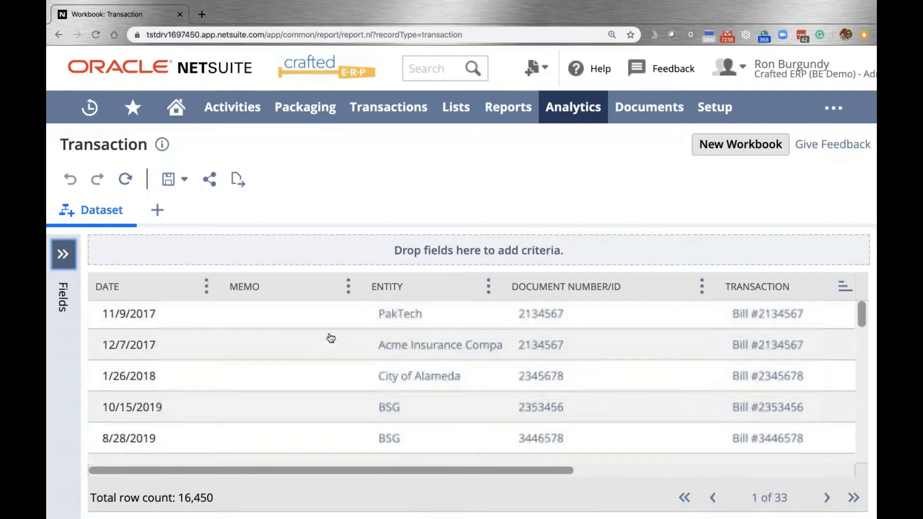
click(64, 255)
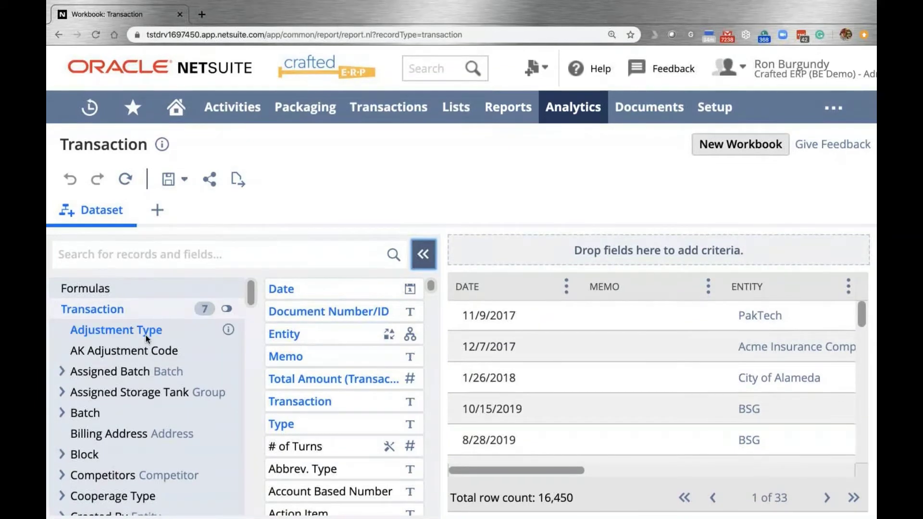
- View the Formulas group of the Transaction dataset
scroll(97, 289, down, 1)
scroll(83, 307, up, 1)
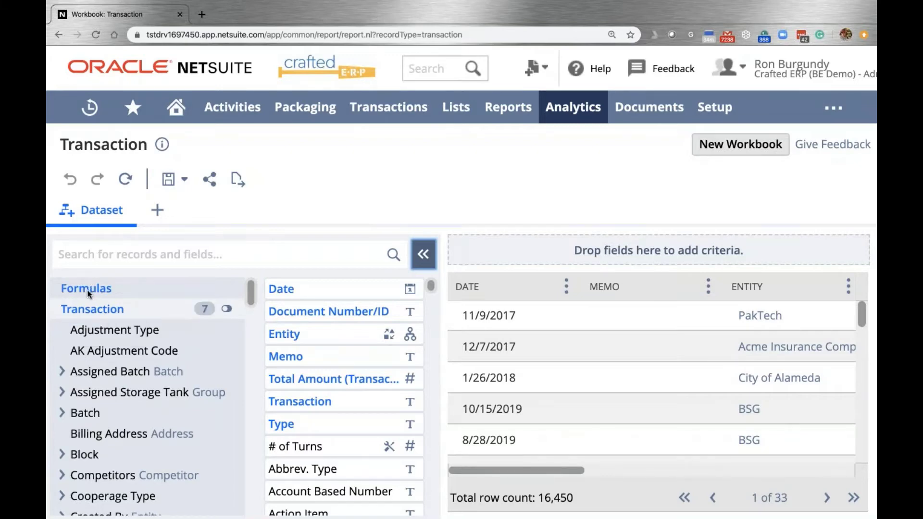
click(88, 289)
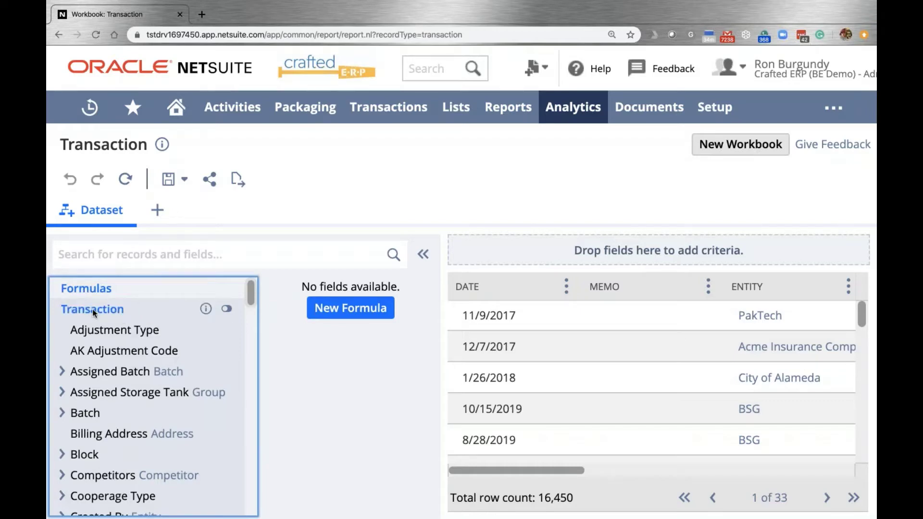
- Return to the Transaction record's fields and look through the list from Date onward
click(92, 309)
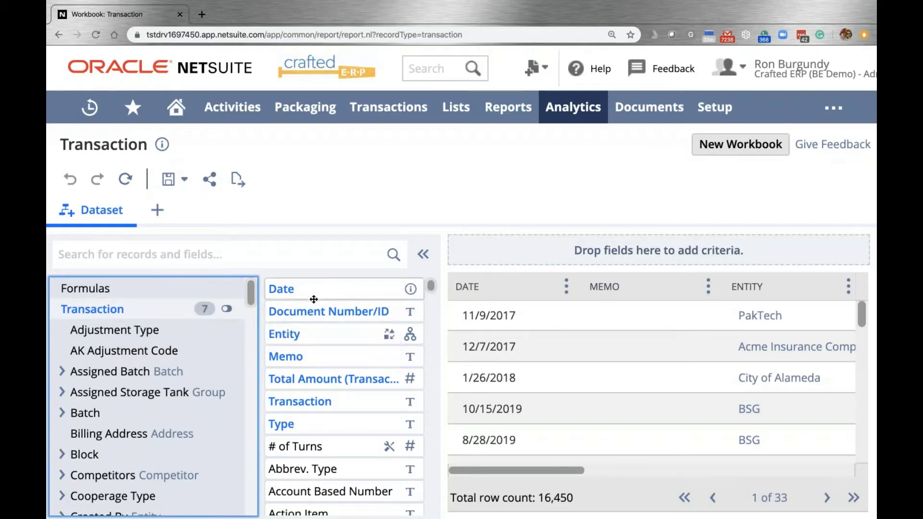
scroll(330, 324, down, 5)
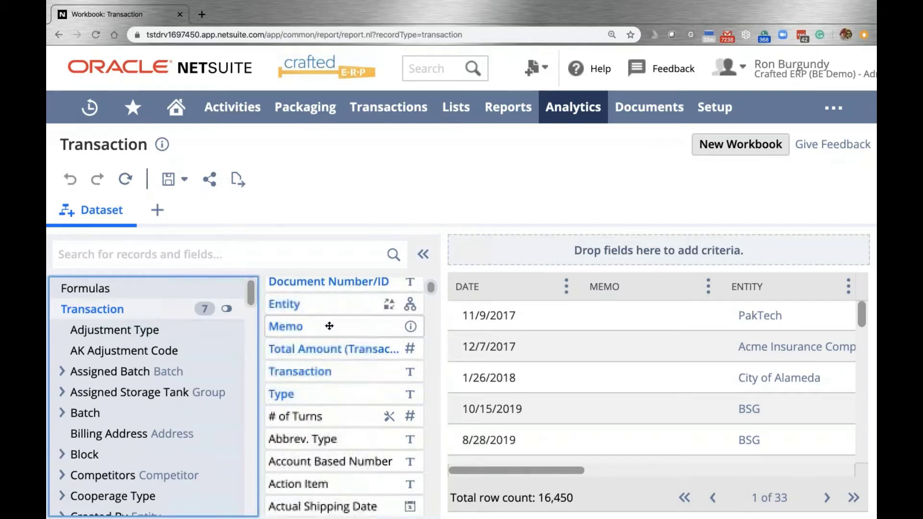
scroll(330, 325, down, 3)
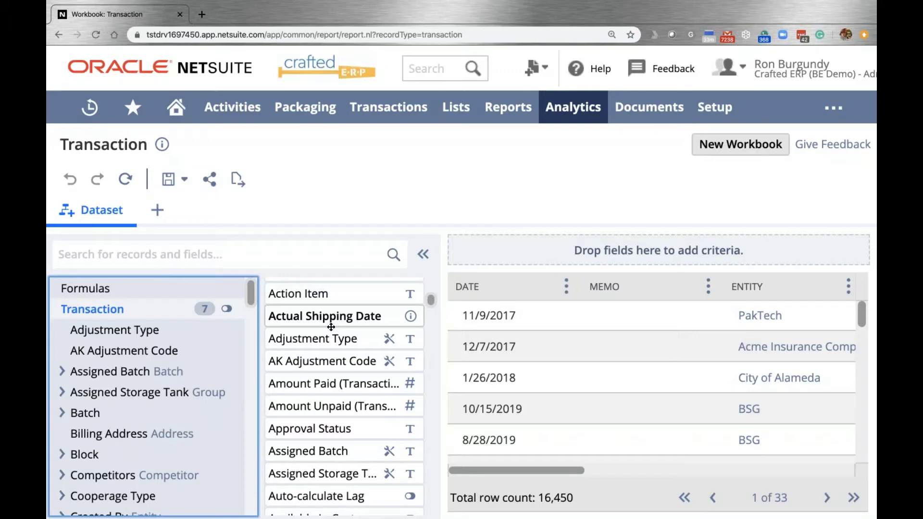
scroll(331, 326, up, 5)
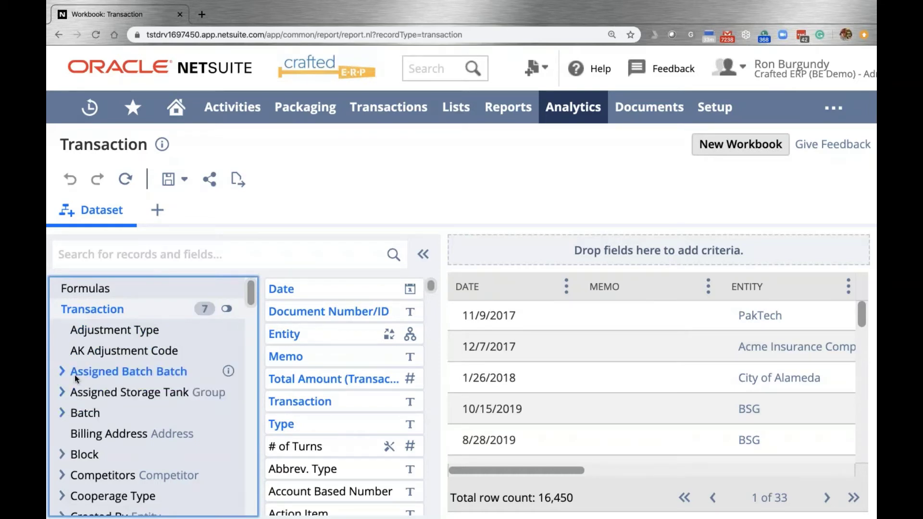
- View the fields of the related Adjustment Type record, and return to the Transaction record's fields to look through the first ones
click(107, 332)
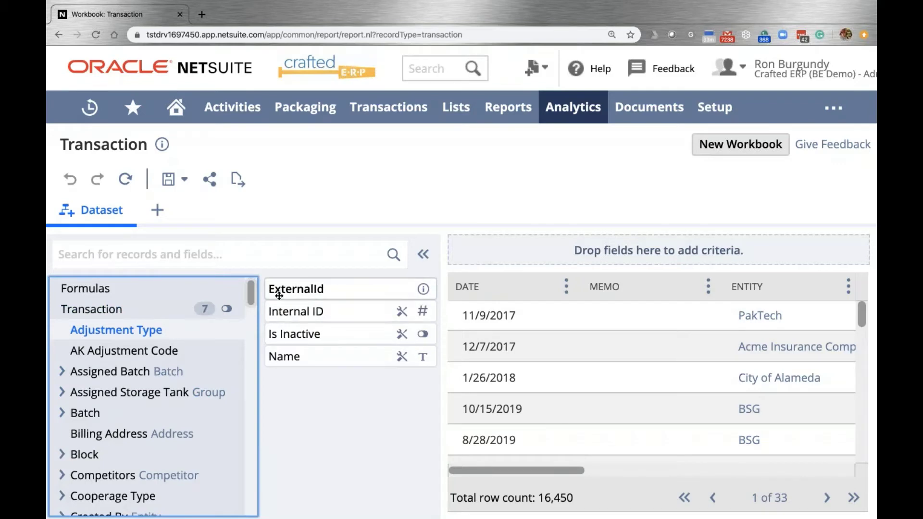
click(80, 310)
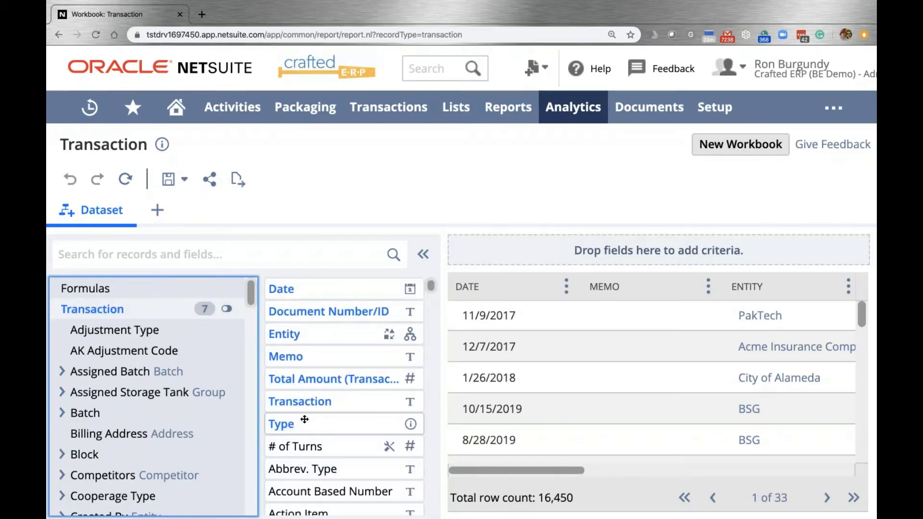
scroll(320, 365, down, 1)
scroll(319, 380, down, 1)
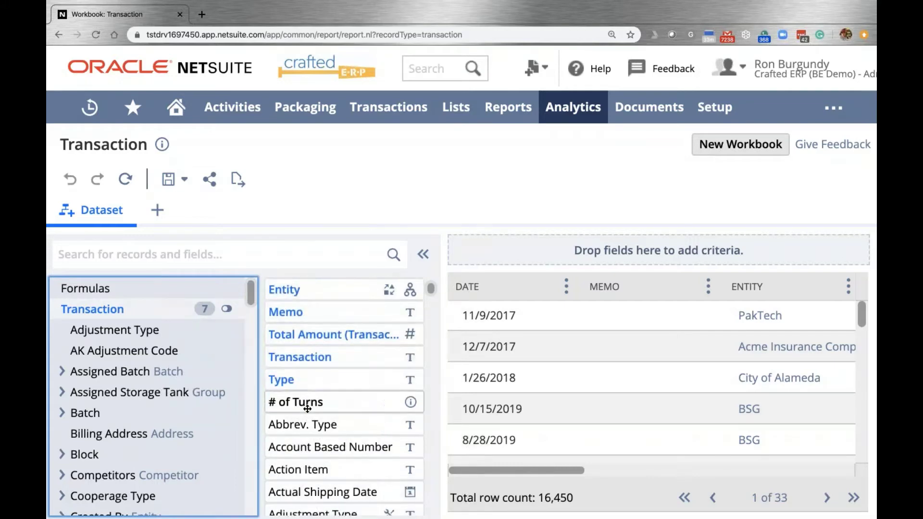
scroll(324, 407, down, 1)
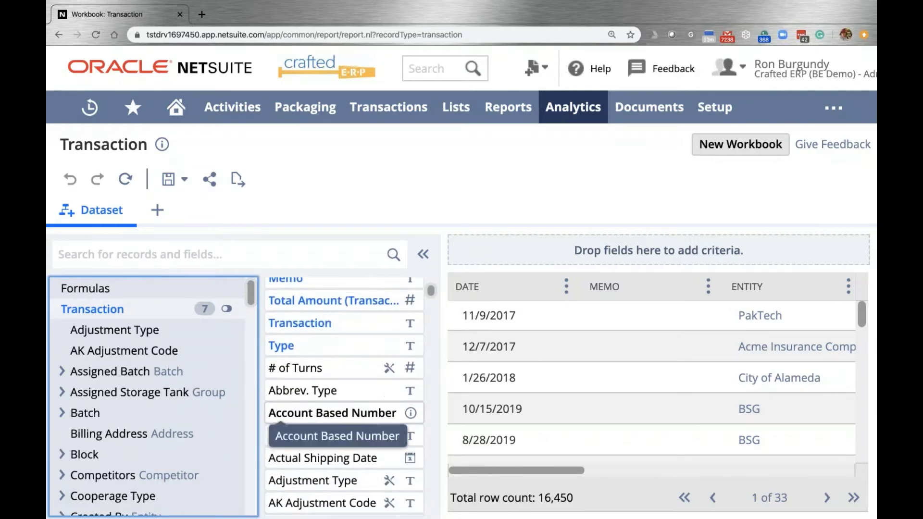
scroll(317, 409, up, 3)
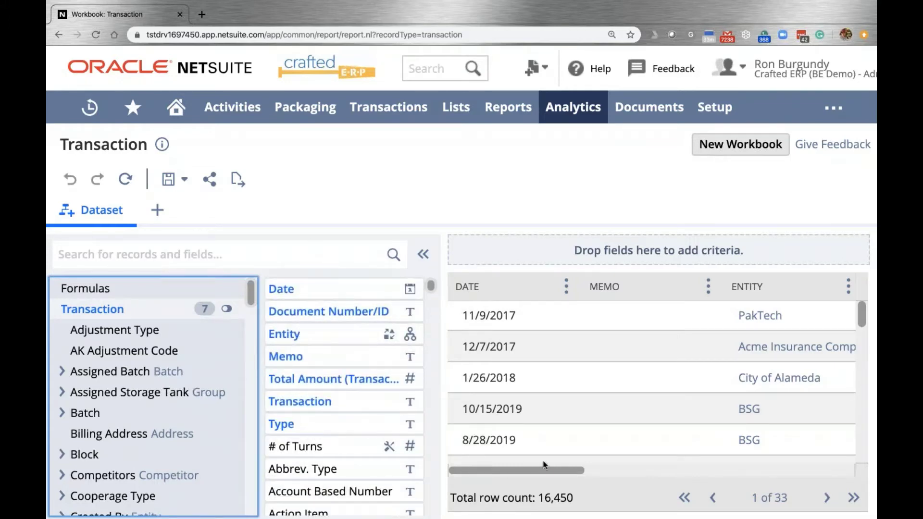
- Look across the Transaction results columns through Total Amount (Transaction Currency), and return to the Date column
scroll(548, 450, right, 5)
scroll(550, 444, right, 8)
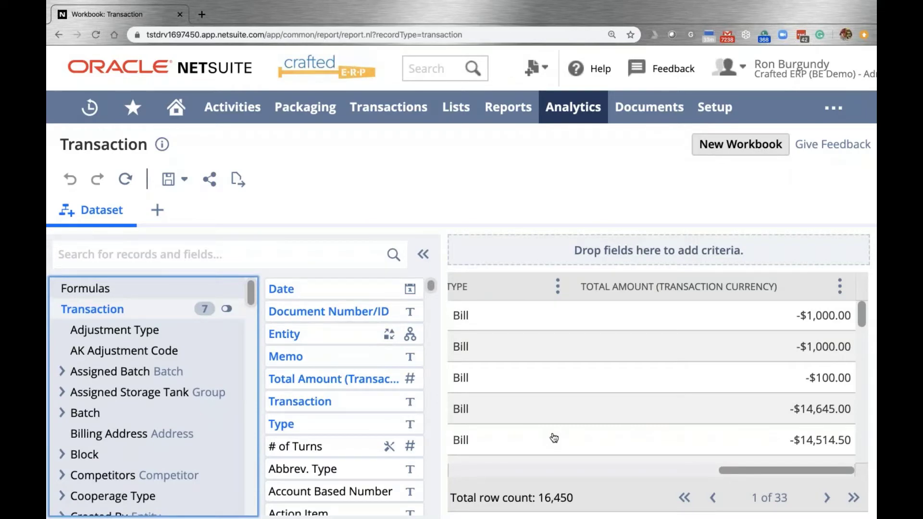
scroll(552, 438, left, 10)
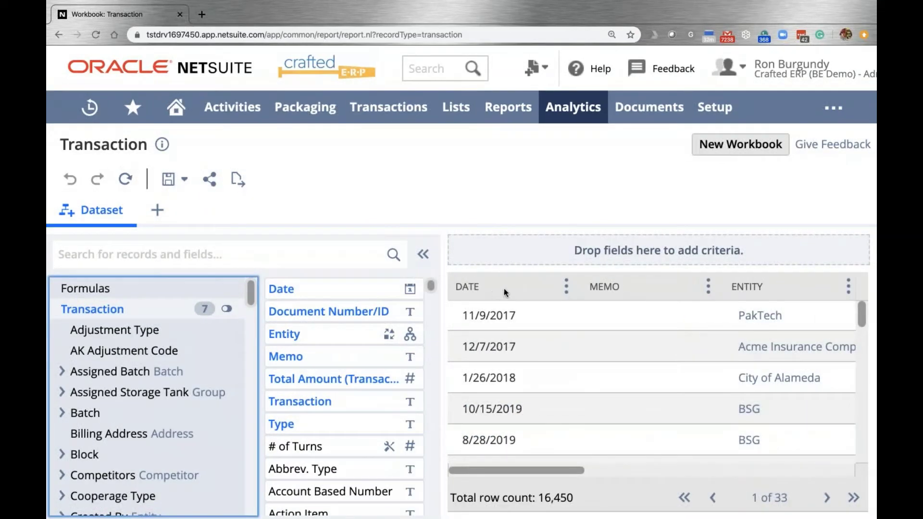
- View the column options for Date and Memo in the results table, and close them without applying any
click(566, 286)
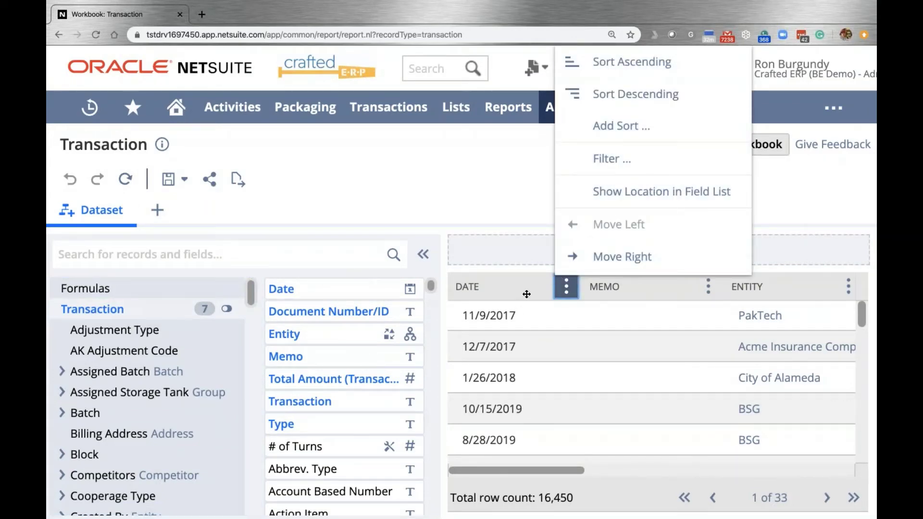
click(639, 289)
click(708, 288)
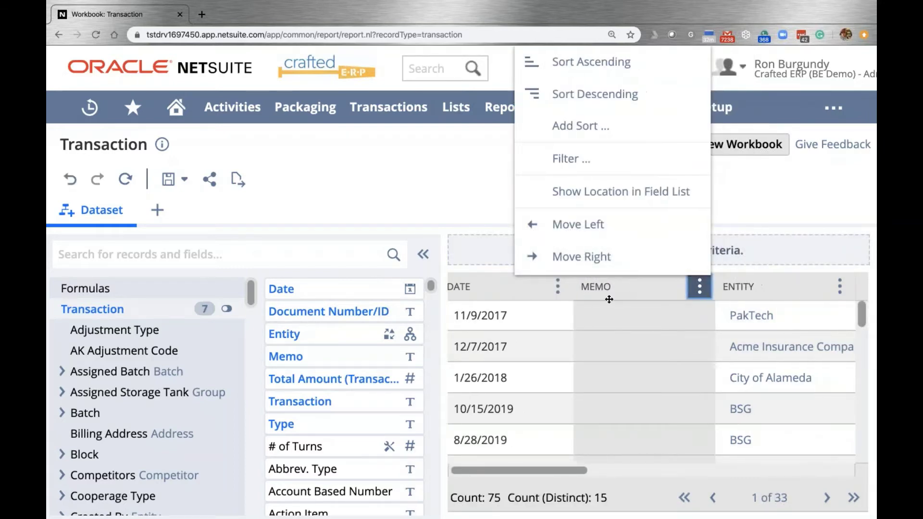
click(412, 206)
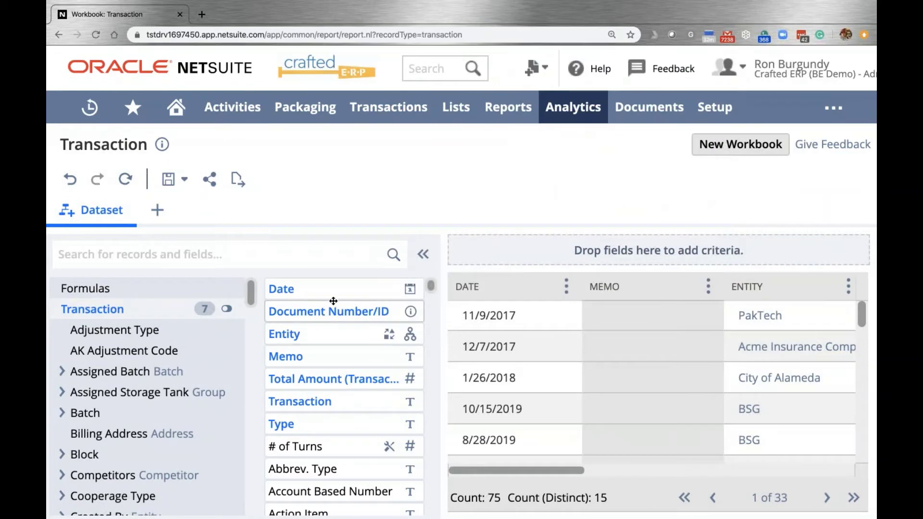
- Add the # of Turns field as a column between Date and Memo, and remove that column again
drag(305, 446, 541, 331)
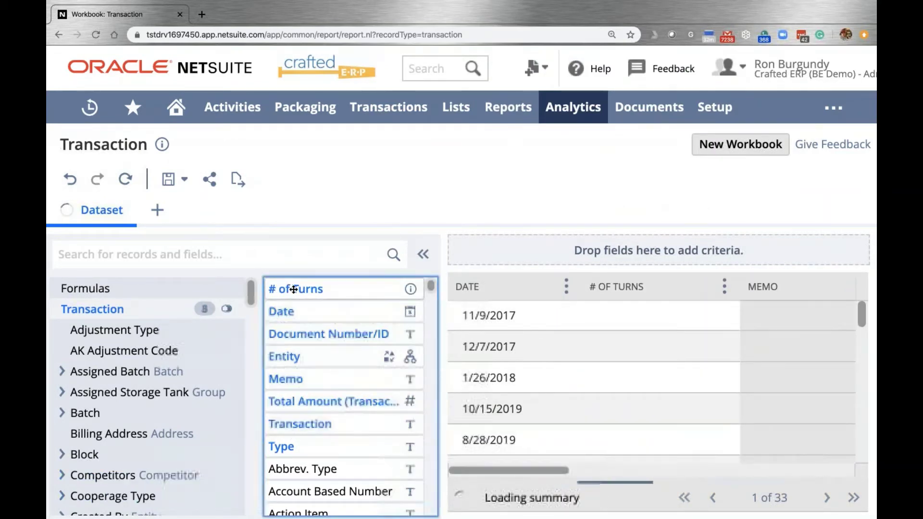
click(724, 287)
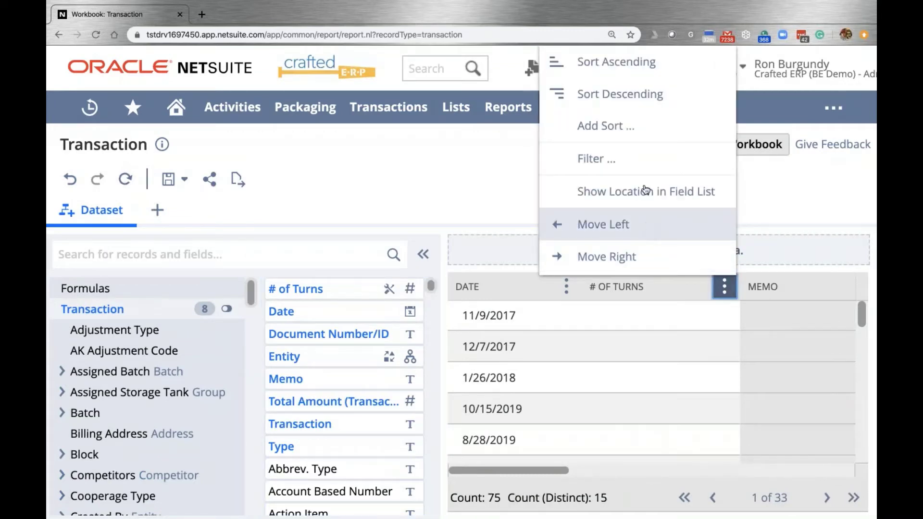
scroll(646, 190, down, 5)
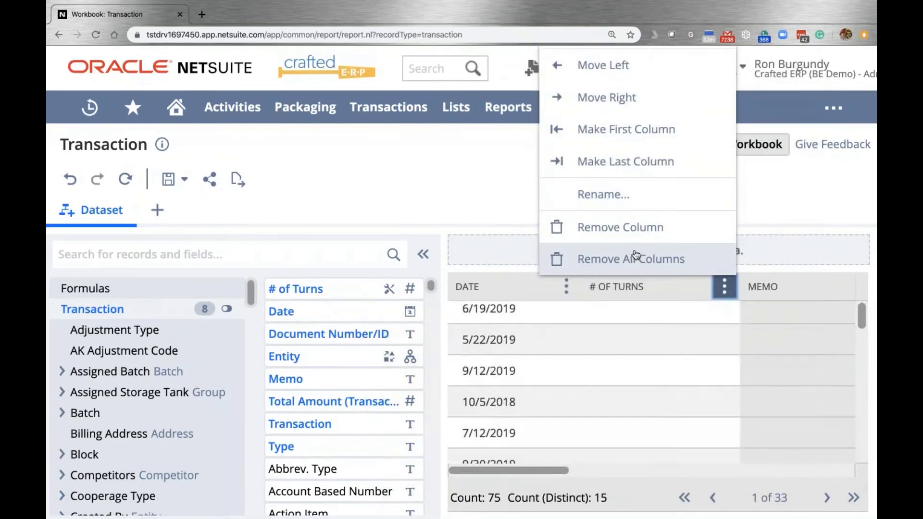
scroll(637, 192, down, 2)
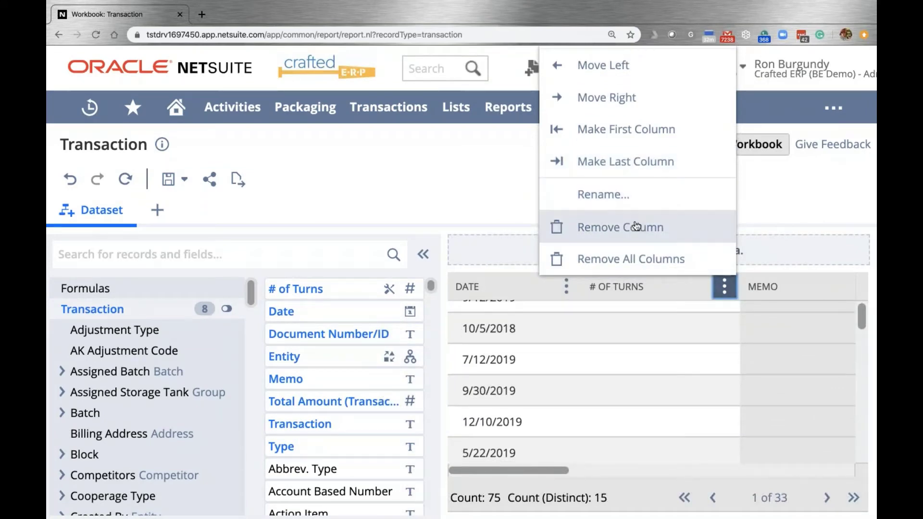
click(637, 227)
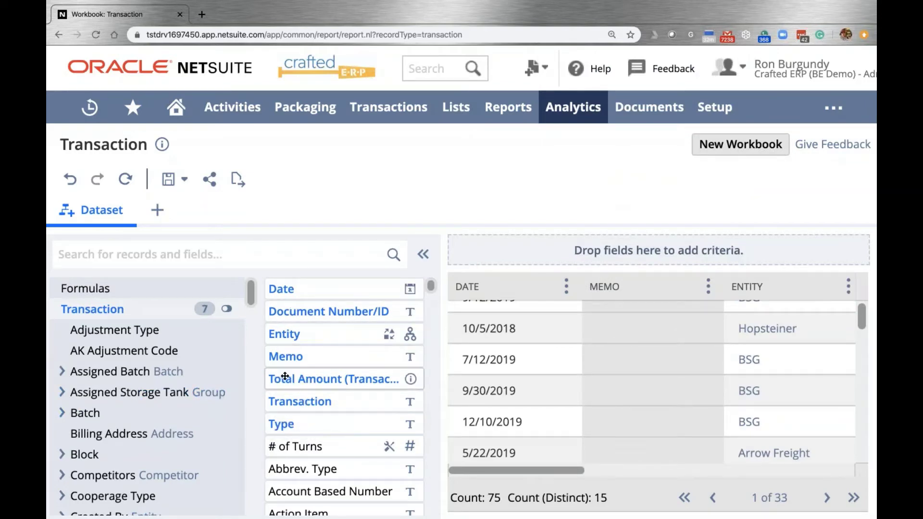
- Look through the Transaction fields as far as the estimate fields, and return to the start of the list
scroll(285, 377, down, 5)
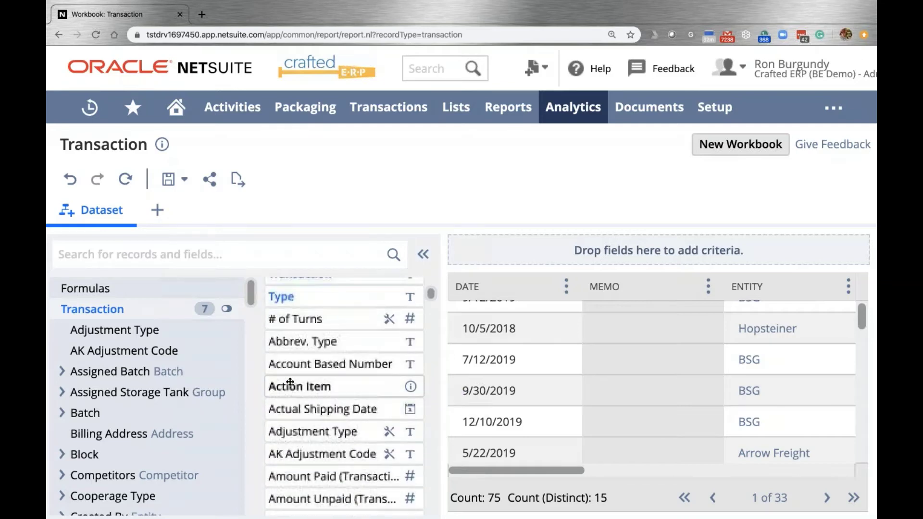
scroll(291, 383, down, 15)
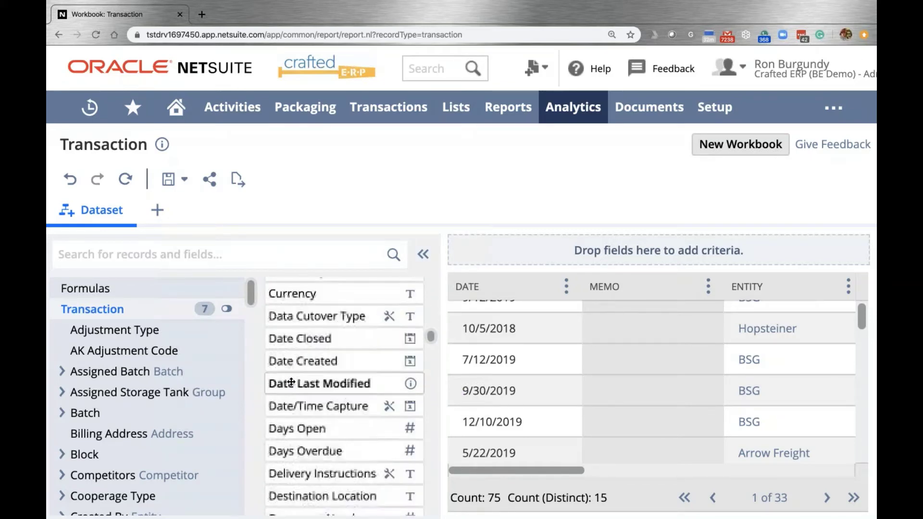
scroll(291, 383, up, 5)
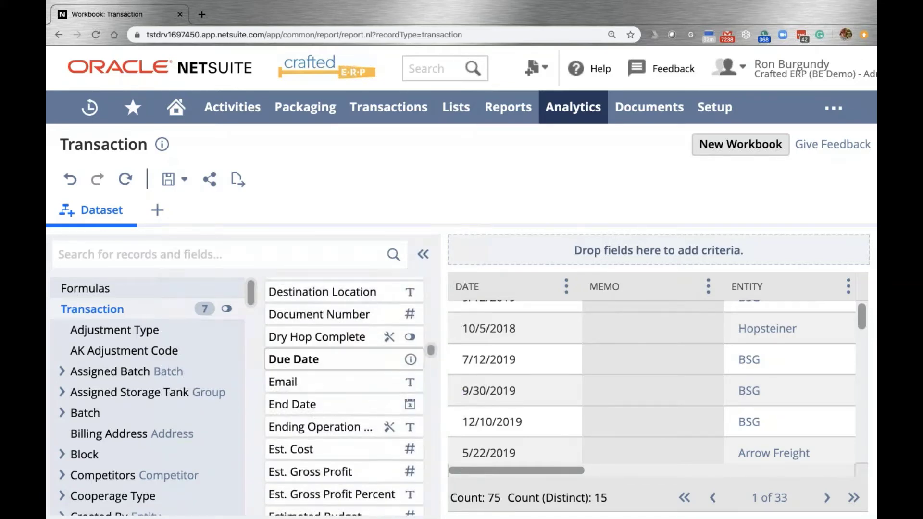
scroll(315, 343, up, 5)
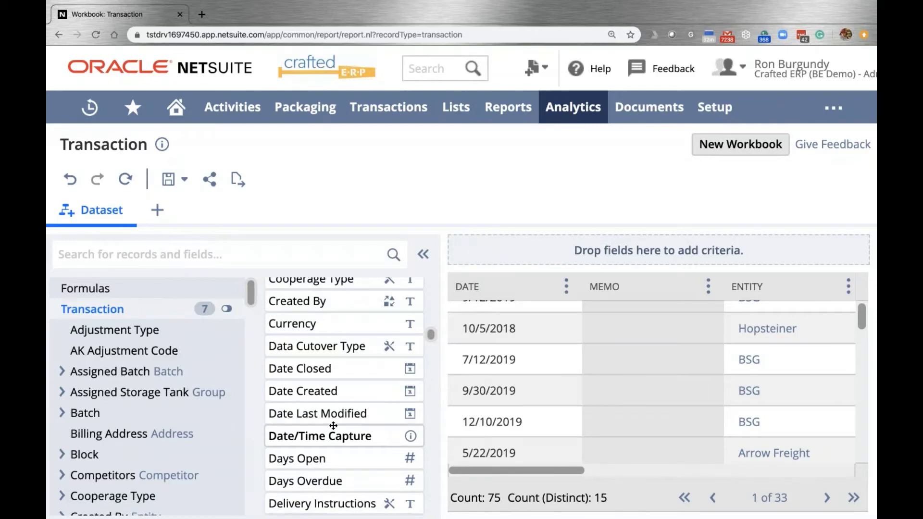
scroll(333, 425, up, 10)
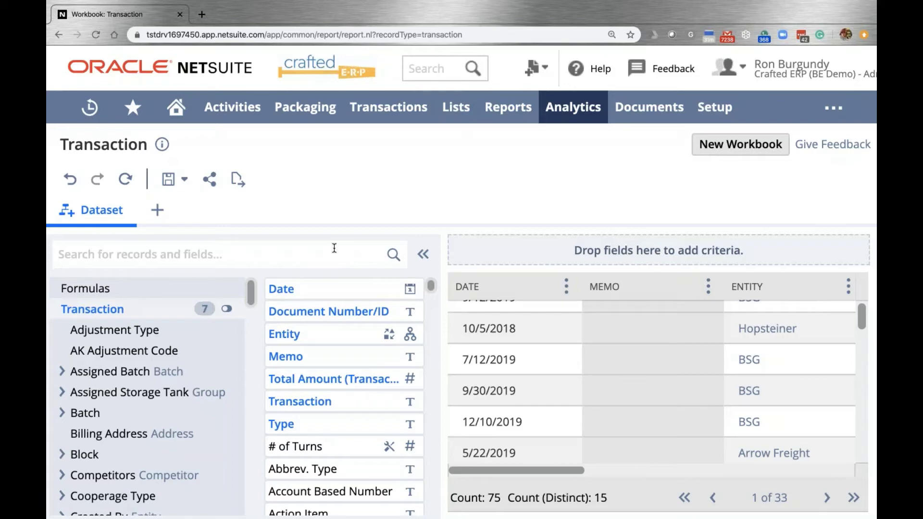
- Look through the Transaction field list from Entity down to Tracking Numbers, examining the standard and custom fields
scroll(324, 298, down, 3)
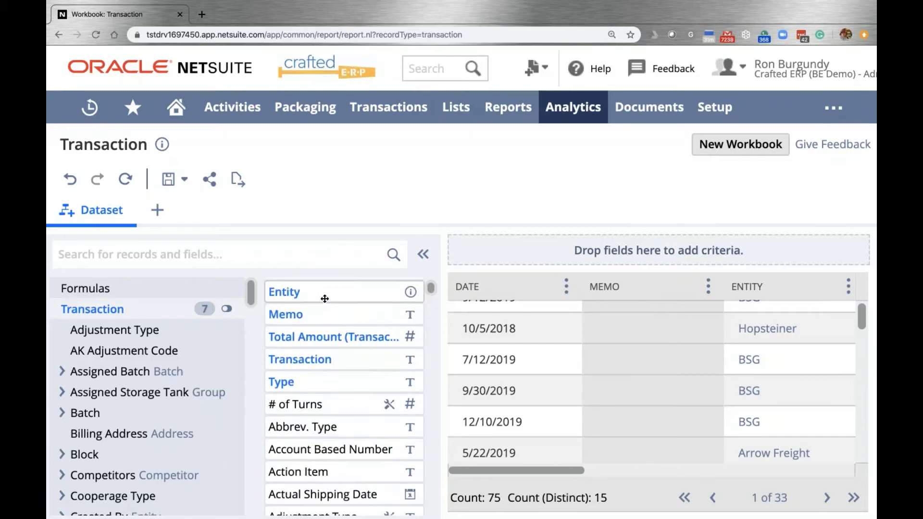
scroll(325, 301, down, 5)
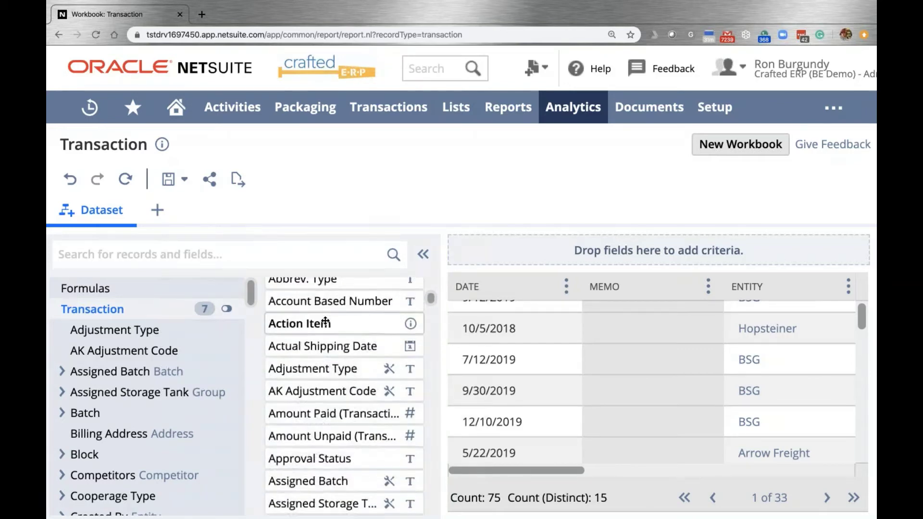
scroll(326, 322, down, 10)
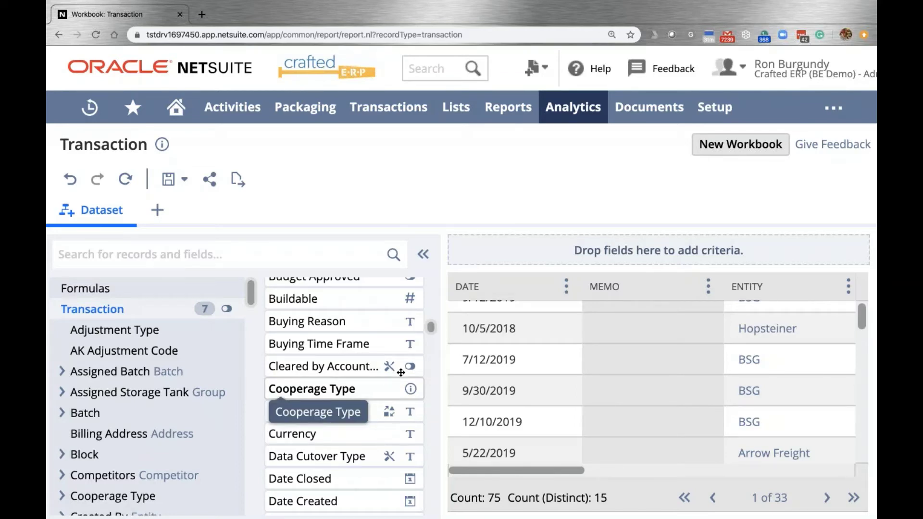
scroll(410, 325, up, 3)
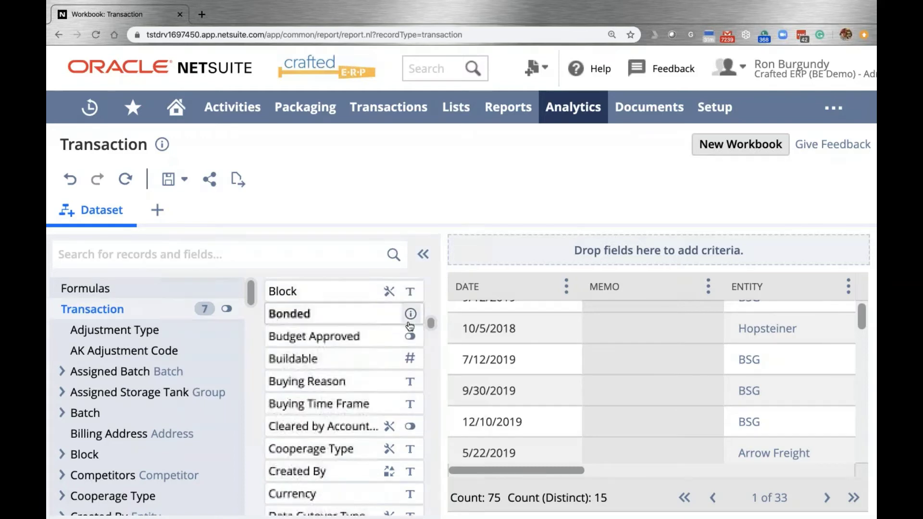
scroll(332, 375, up, 1)
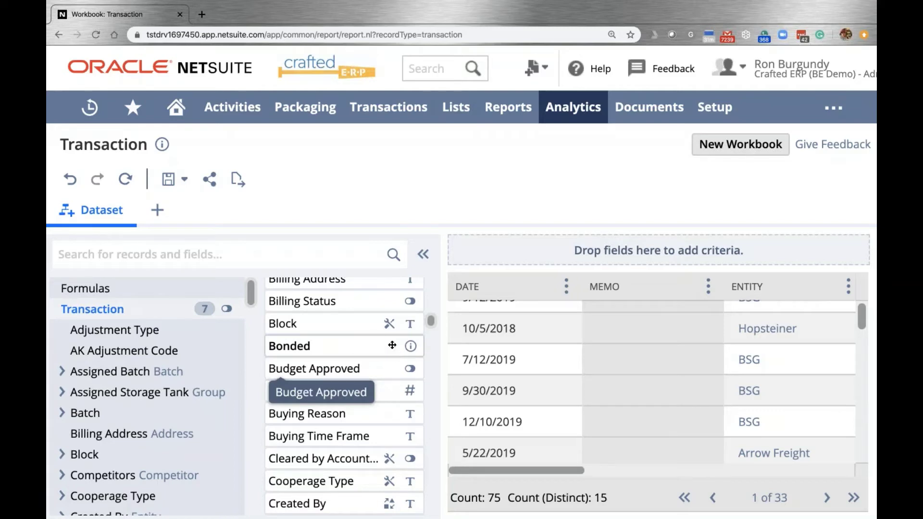
scroll(380, 398, up, 1)
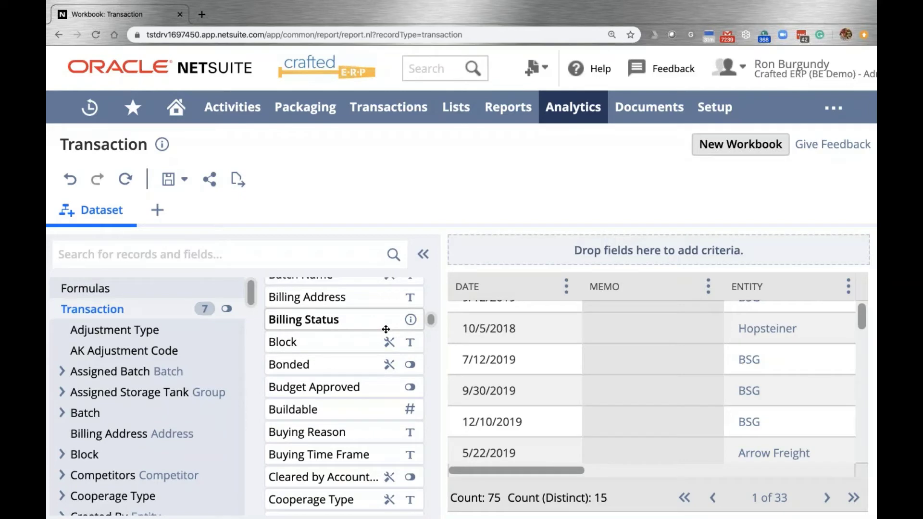
scroll(385, 330, down, 2)
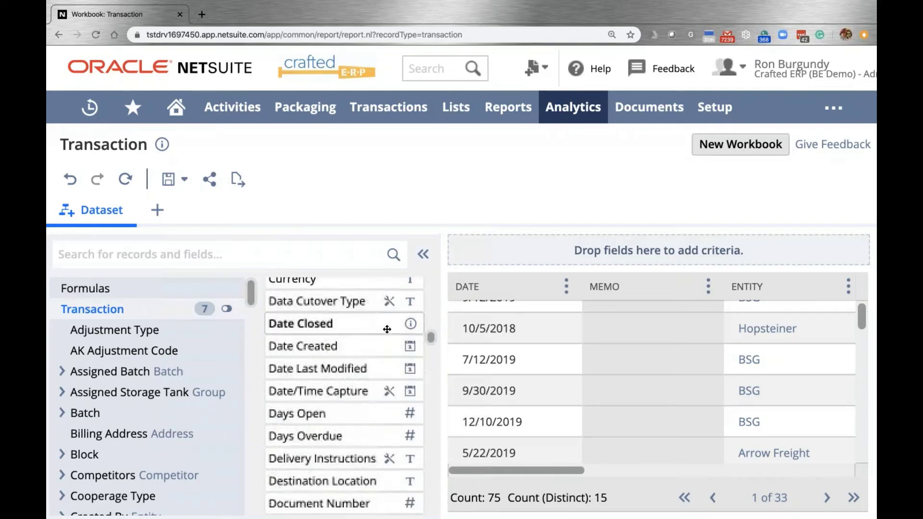
scroll(387, 329, down, 3)
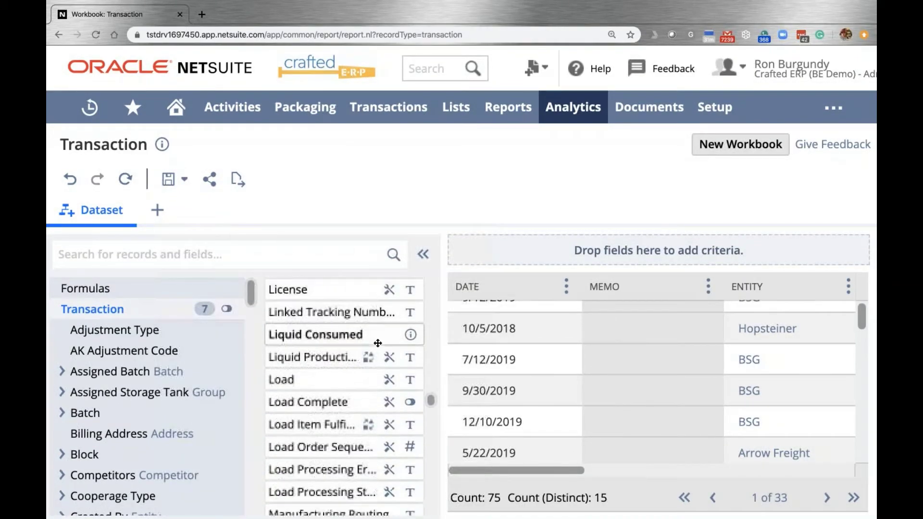
scroll(378, 343, down, 5)
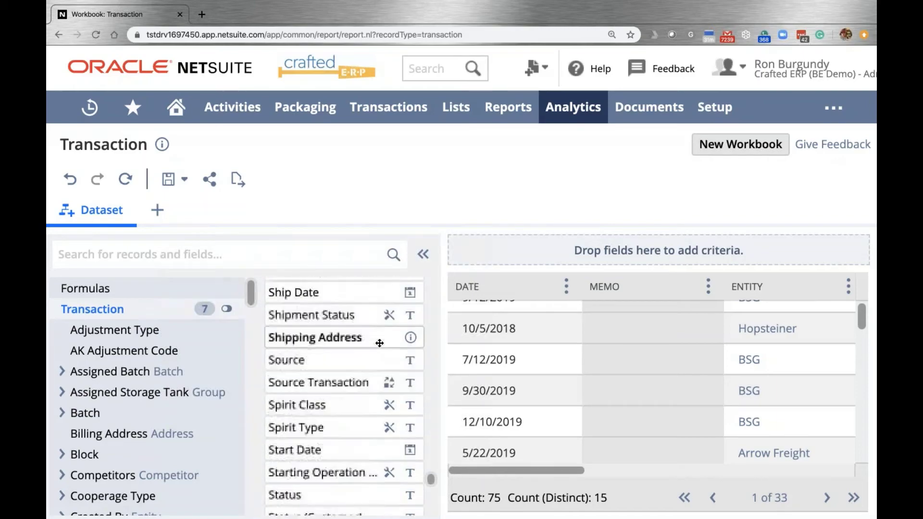
scroll(528, 392, right, 5)
scroll(527, 391, left, 5)
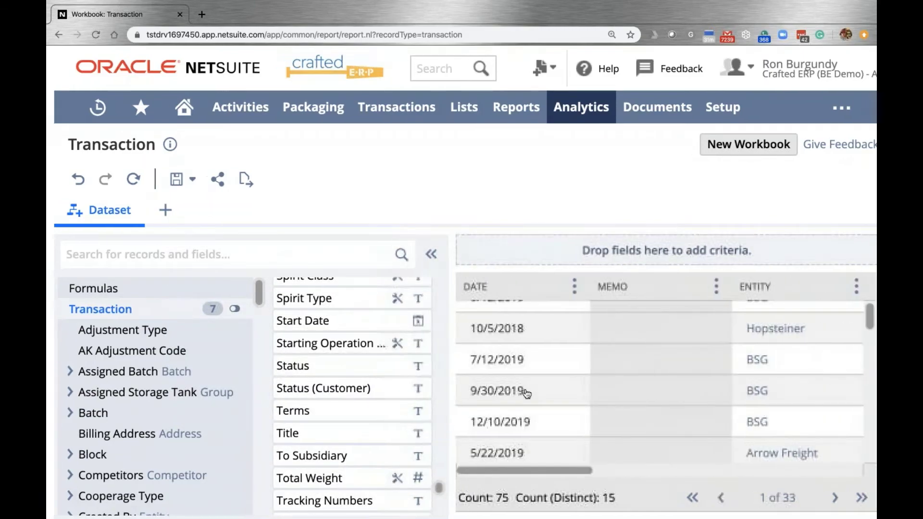
- Add the Transaction record's License field as a results column between Memo and Entity, and view its values
scroll(336, 392, up, 4)
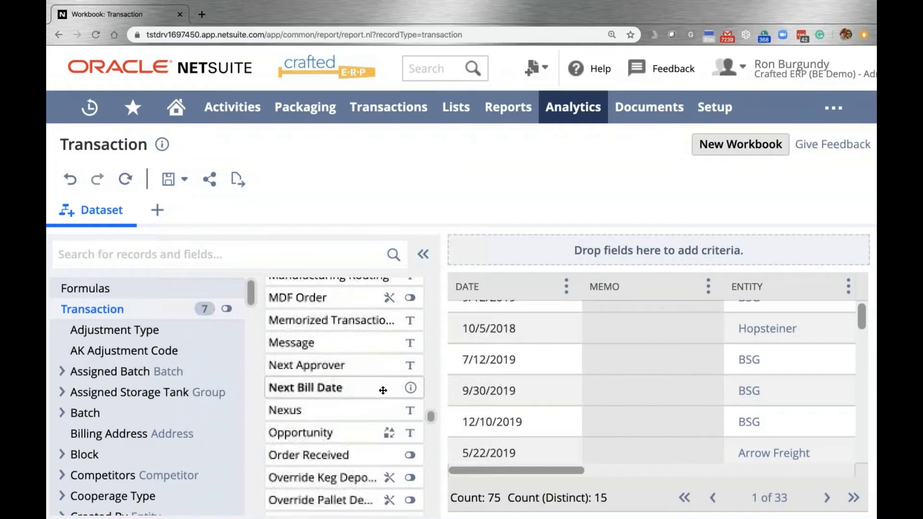
scroll(383, 390, up, 5)
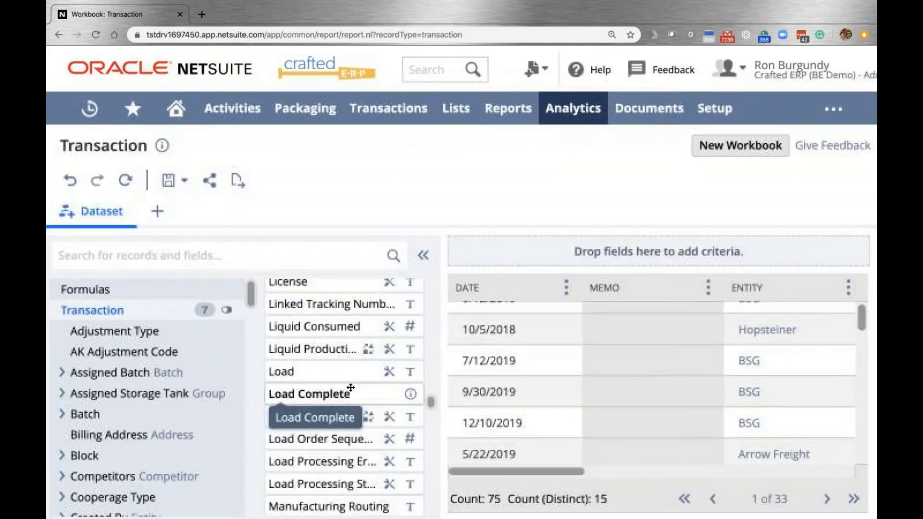
scroll(346, 389, up, 8)
scroll(348, 387, down, 3)
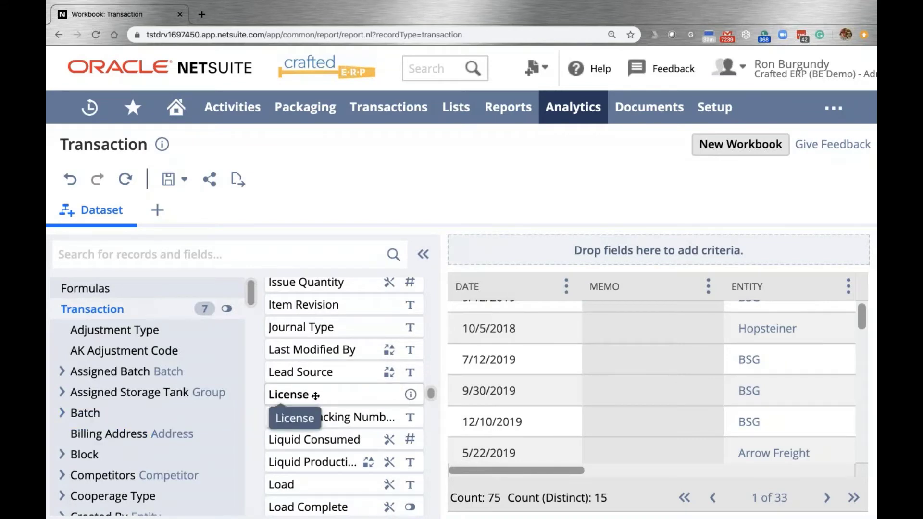
drag(321, 395, 740, 313)
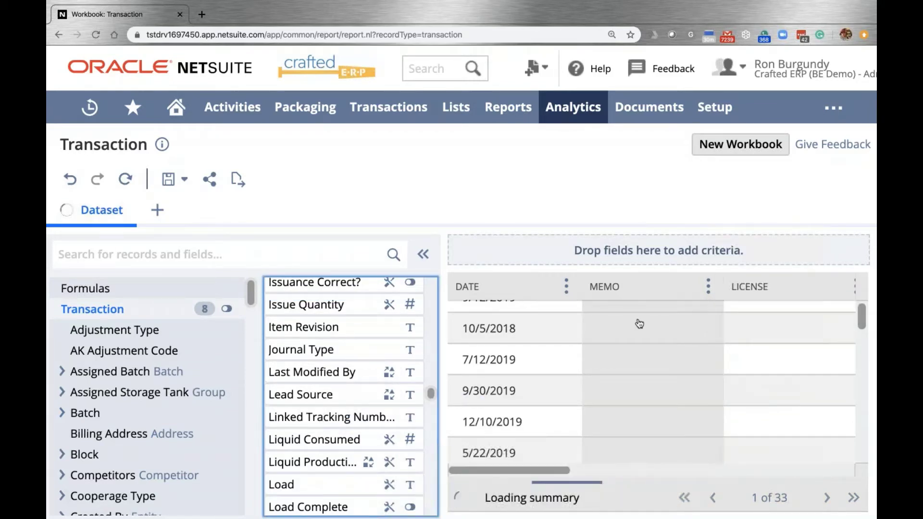
scroll(704, 426, right, 3)
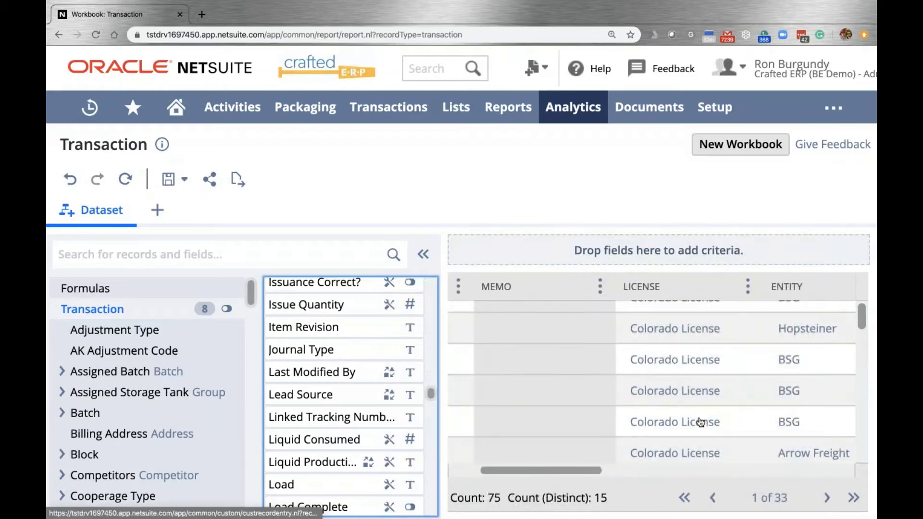
- Review the Transaction fields already used as columns and look across the results grid from Date to Total Amount (Transaction Currency)
scroll(706, 423, down, 3)
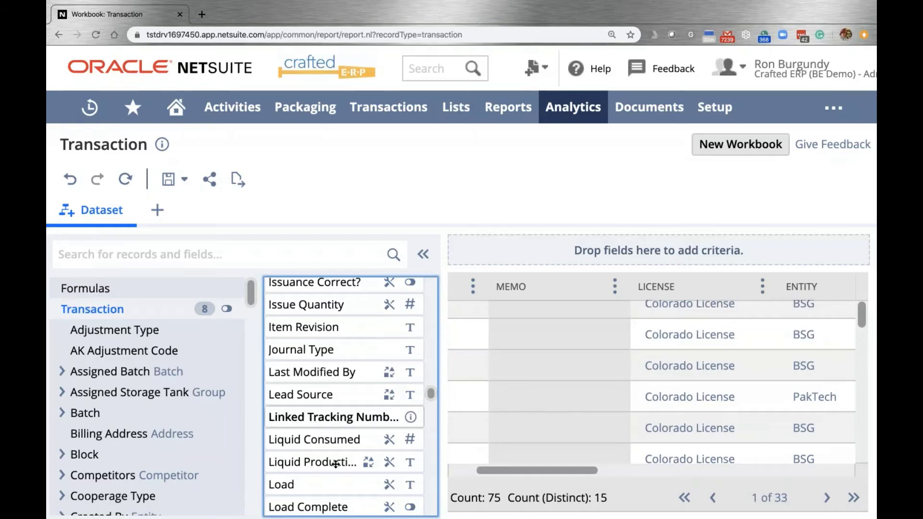
scroll(336, 463, up, 10)
scroll(321, 357, up, 5)
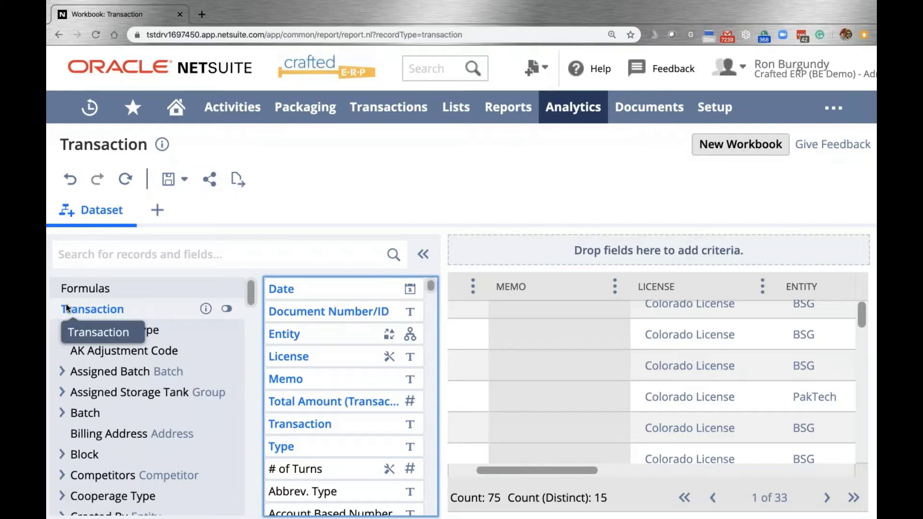
scroll(562, 373, right, 10)
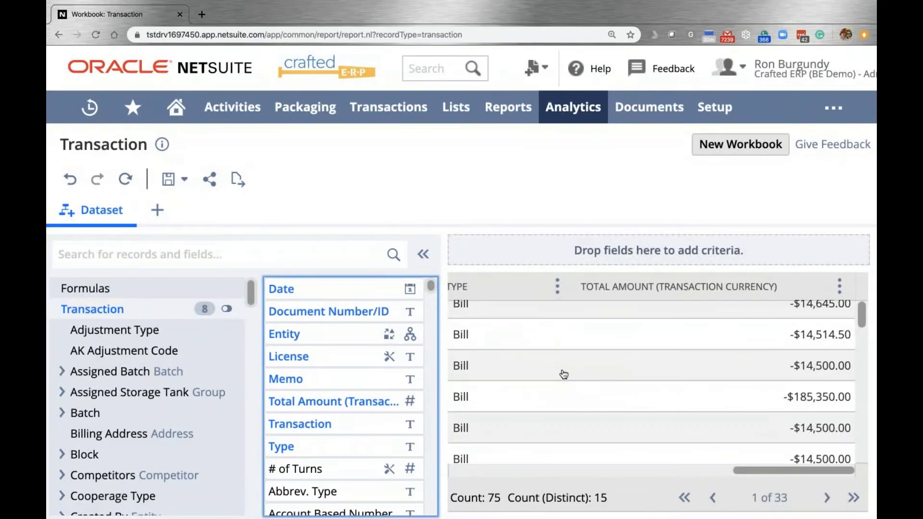
scroll(562, 373, left, 10)
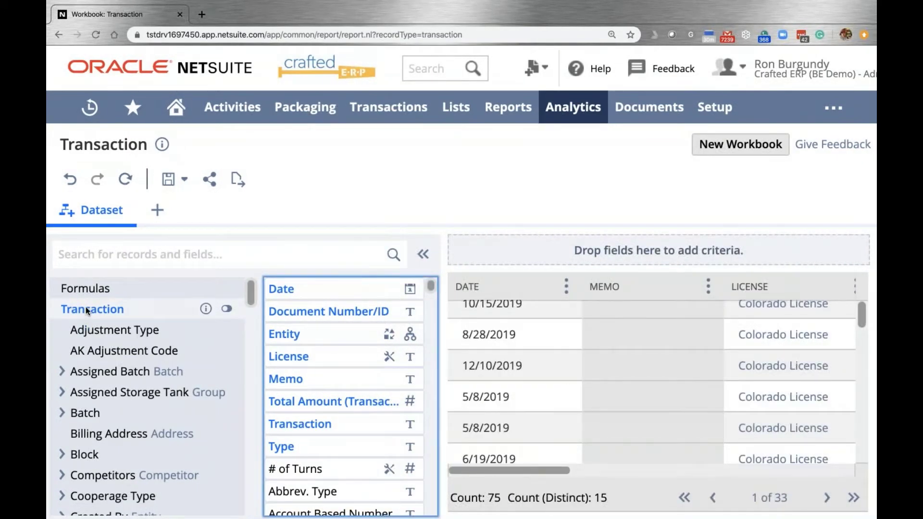
- Look through the records related to Transaction and open the field list of the Transaction Line record
scroll(85, 307, down, 5)
scroll(89, 313, down, 10)
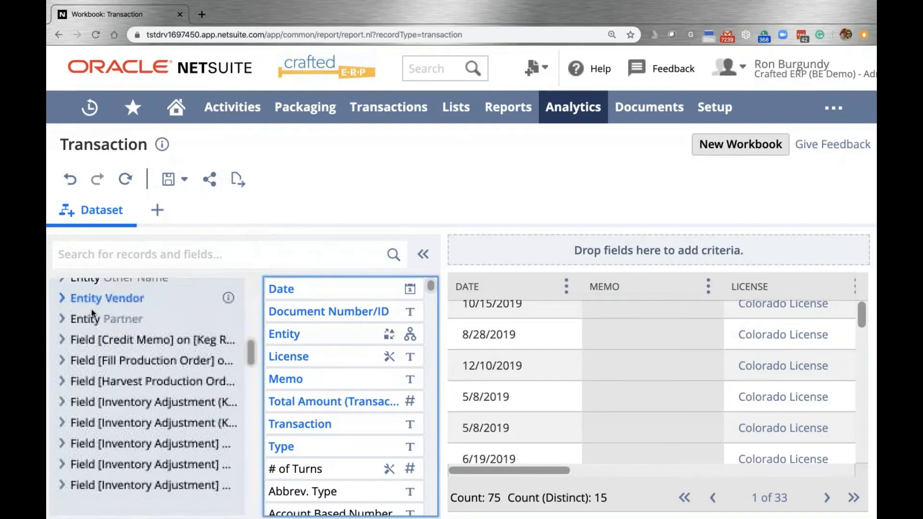
scroll(91, 316, down, 10)
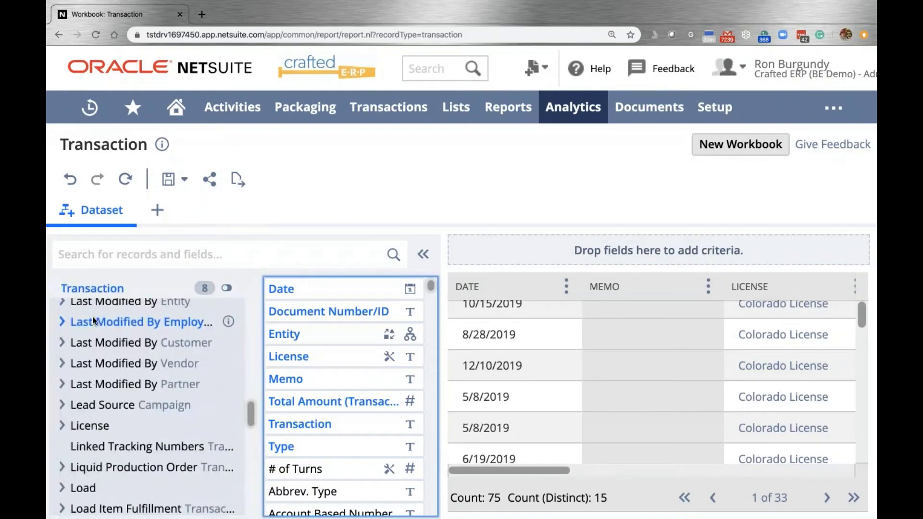
scroll(91, 316, up, 2)
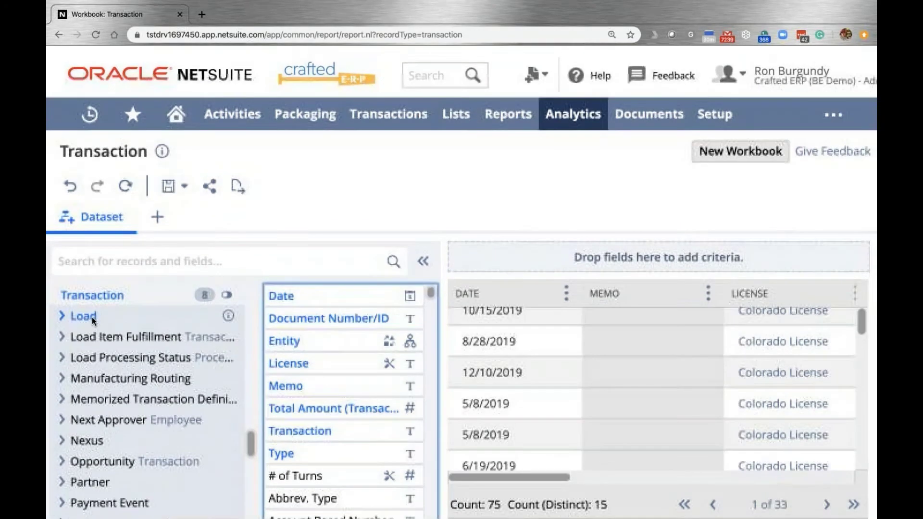
scroll(96, 324, down, 1)
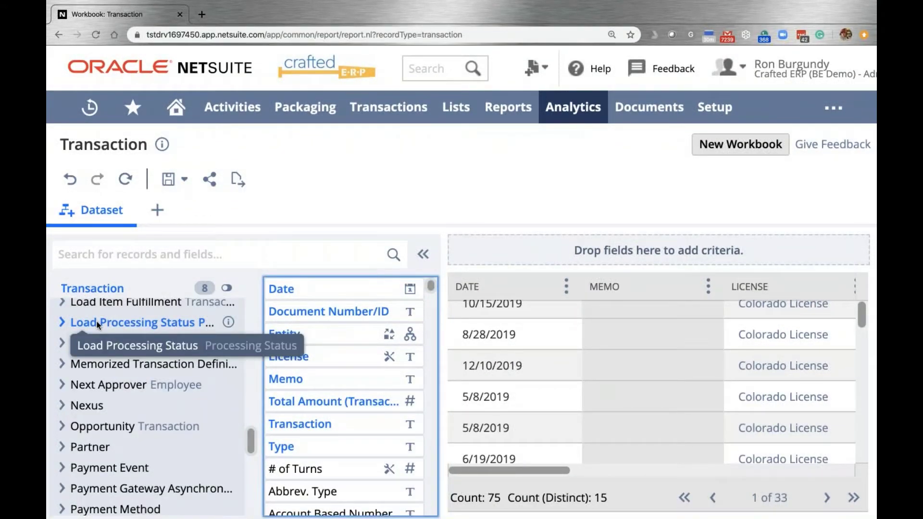
scroll(97, 321, down, 8)
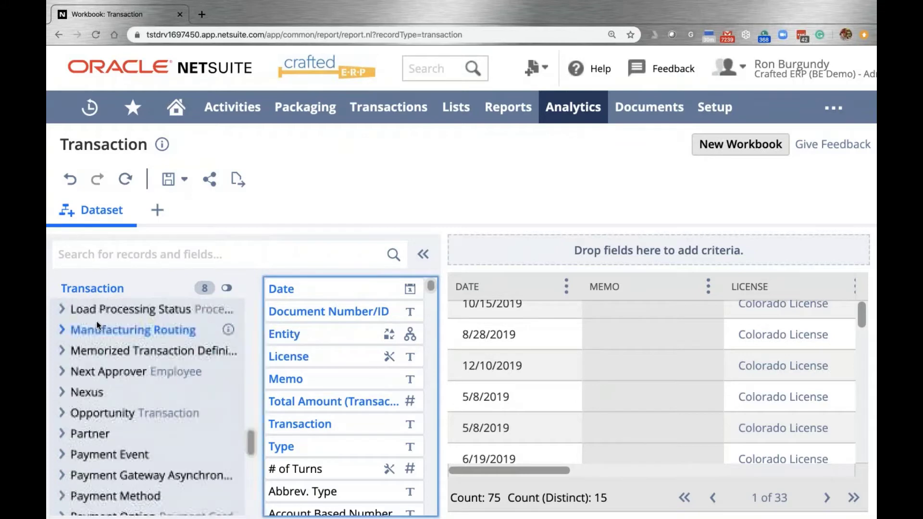
scroll(98, 325, down, 10)
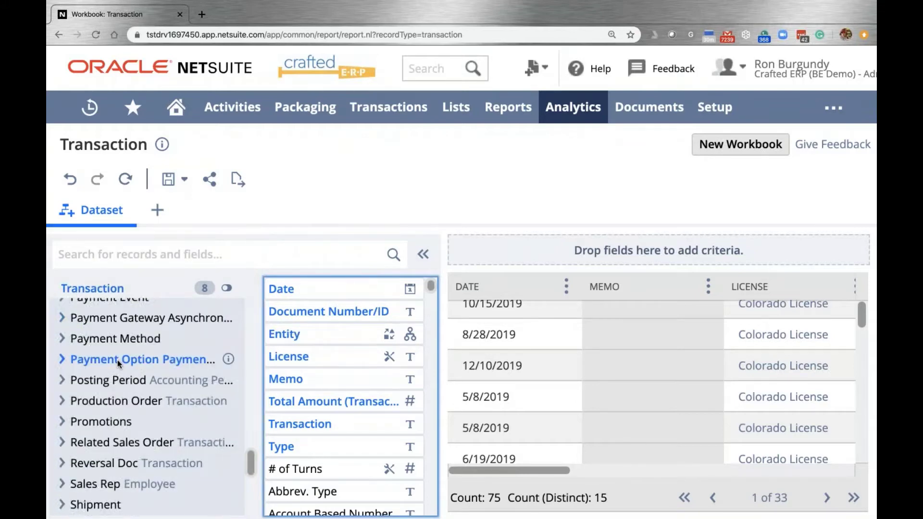
scroll(102, 384, down, 4)
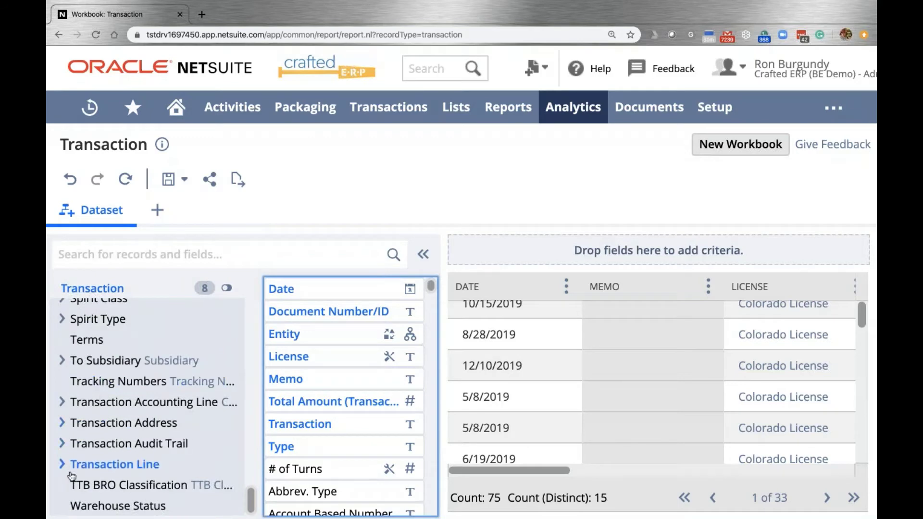
click(95, 465)
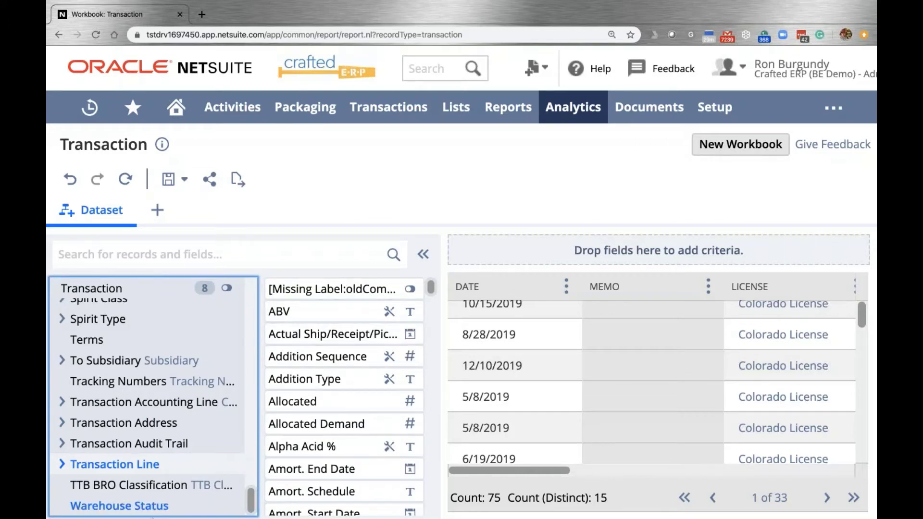
- Add the Transaction Line Item field as a results column between Memo and License, showing the child level only
scroll(323, 424, down, 12)
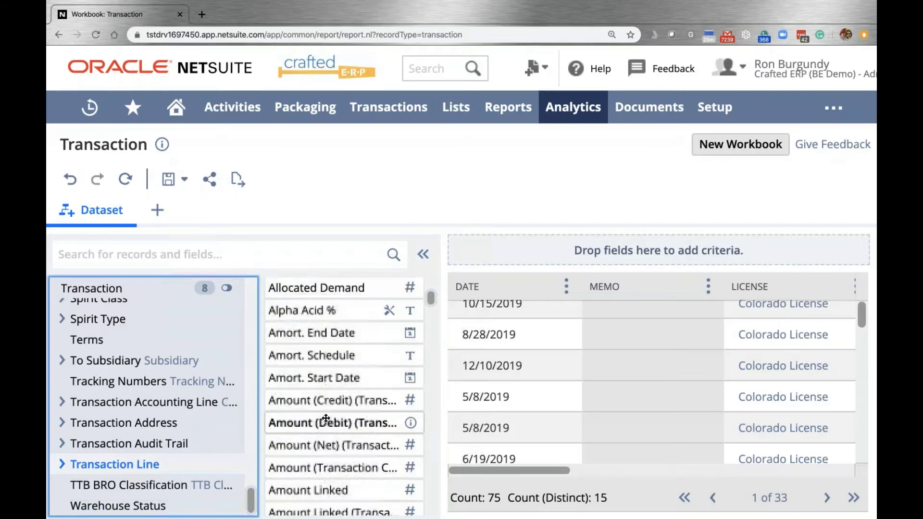
scroll(327, 419, down, 15)
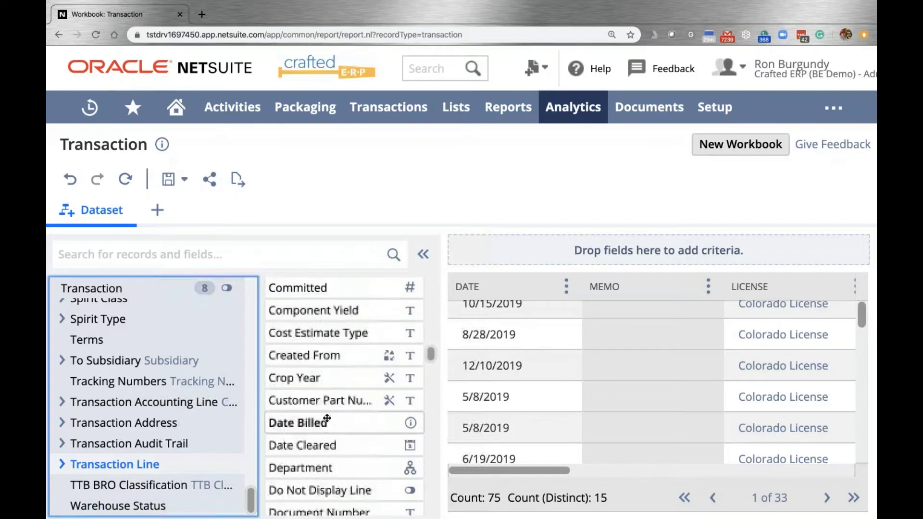
scroll(328, 420, down, 4)
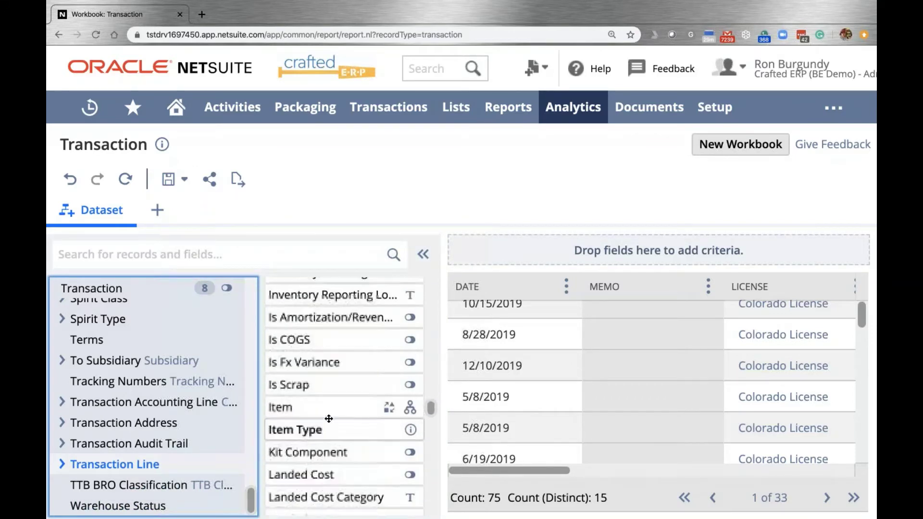
drag(291, 409, 732, 361)
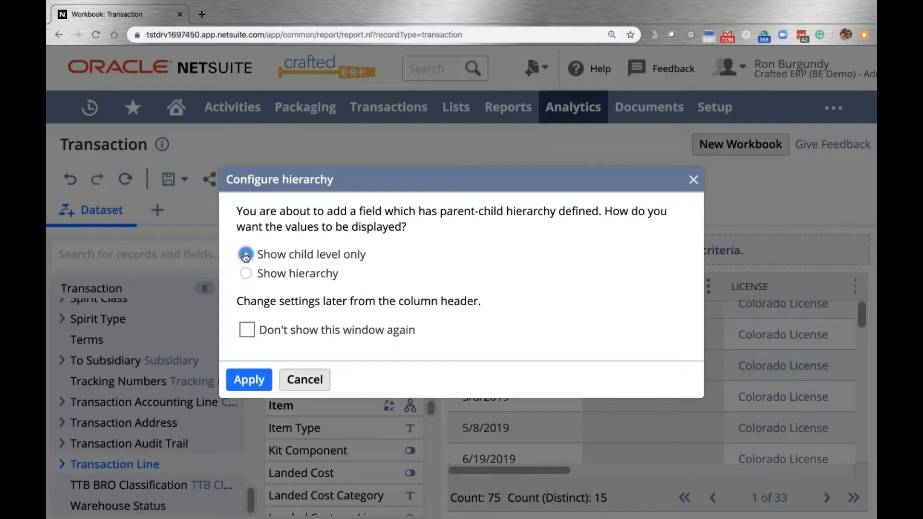
click(249, 376)
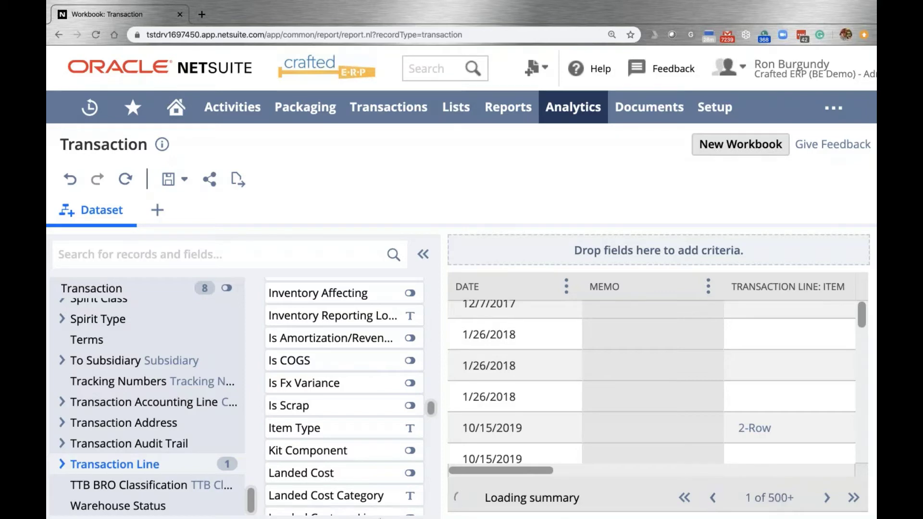
- Add the Transaction Line Quantity field as a column directly after Memo, and insert the Rate field between Memo and Quantity
scroll(344, 399, down, 3)
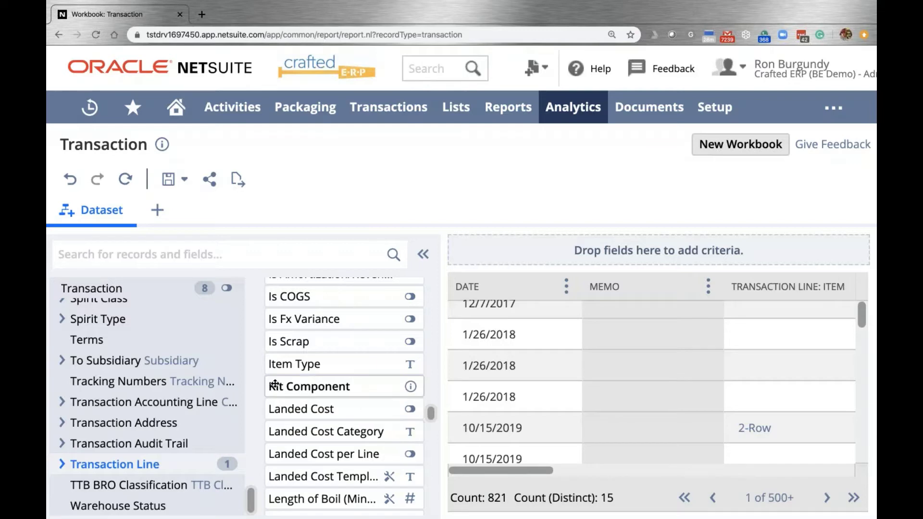
scroll(293, 387, down, 10)
scroll(296, 387, down, 15)
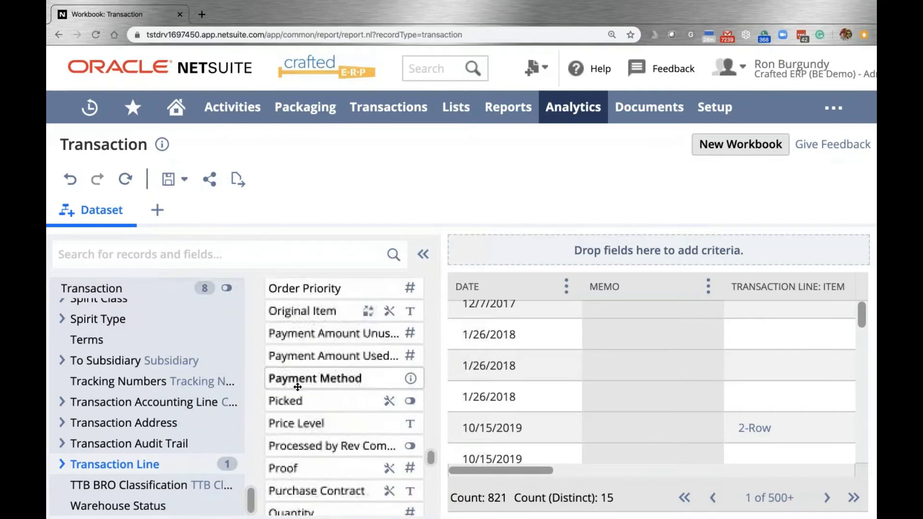
scroll(300, 385, up, 2)
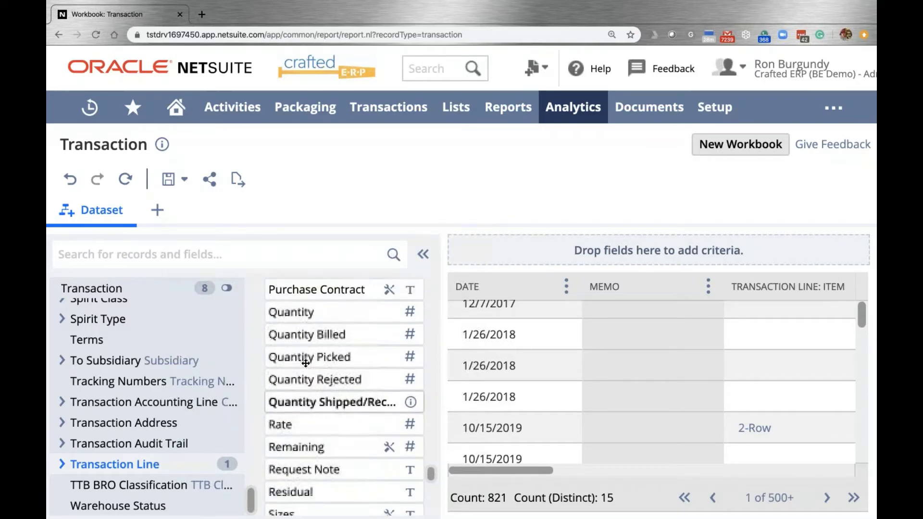
drag(305, 312, 724, 357)
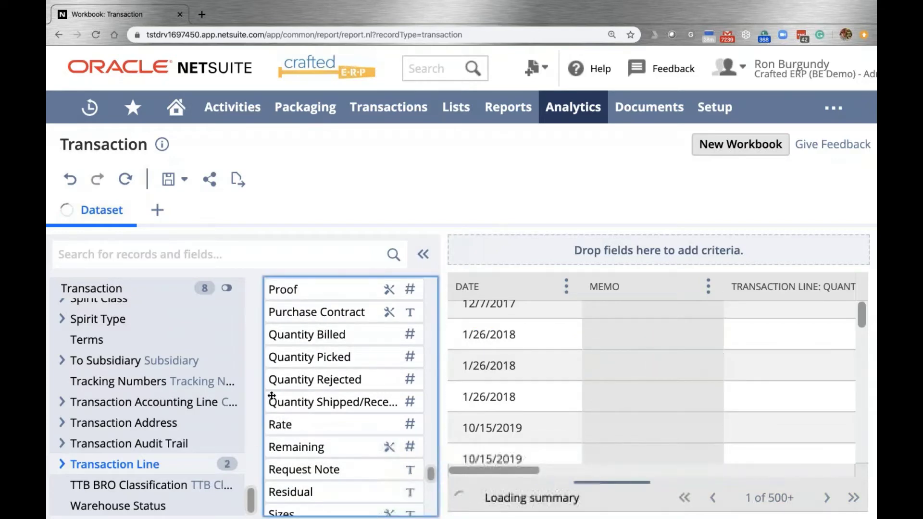
drag(284, 425, 663, 392)
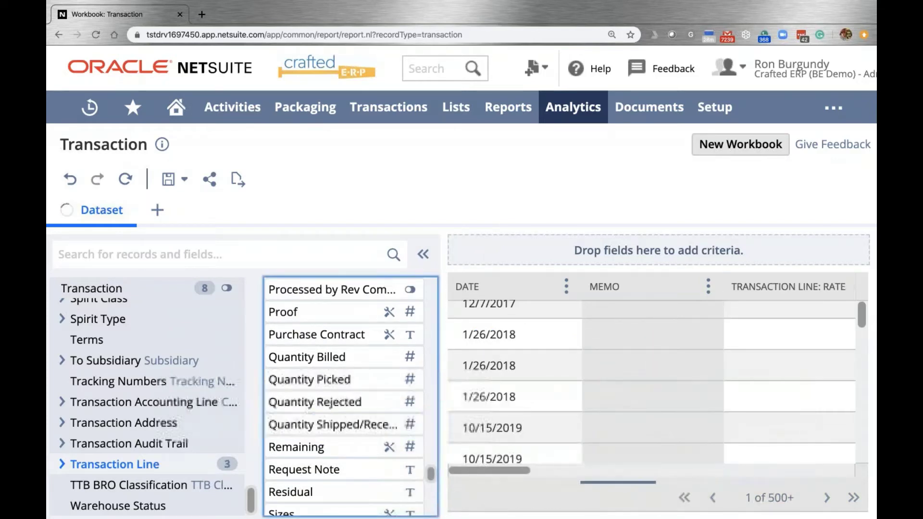
- Add the Transaction Line Amount (Transaction Currency) field as a results column between Memo and Rate
scroll(327, 401, up, 15)
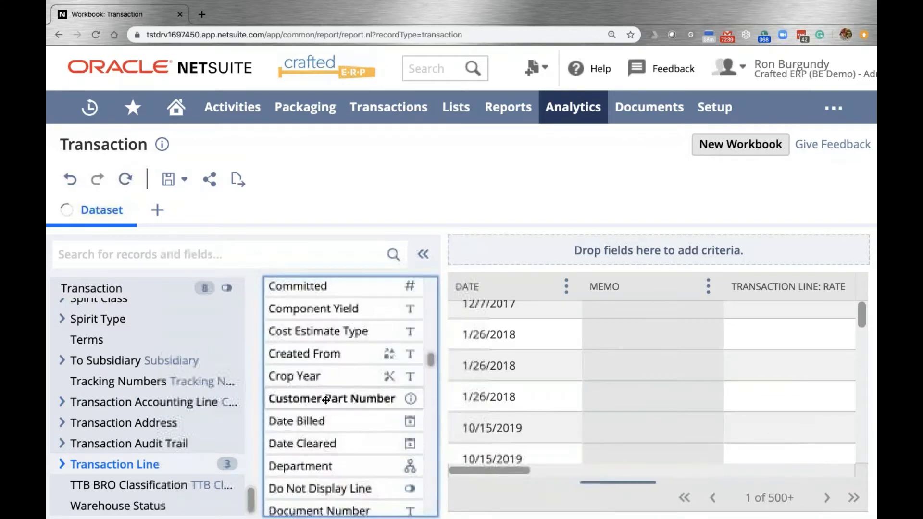
scroll(327, 401, down, 2)
scroll(327, 401, down, 5)
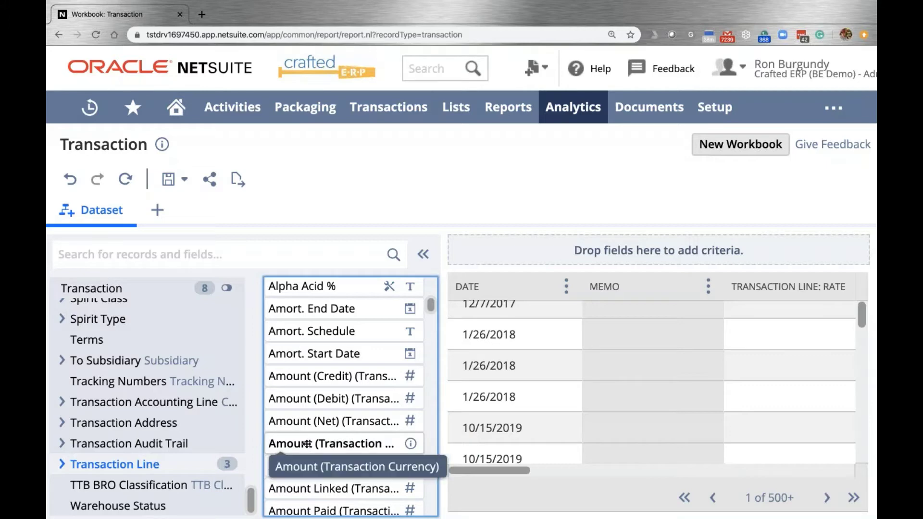
drag(310, 443, 745, 387)
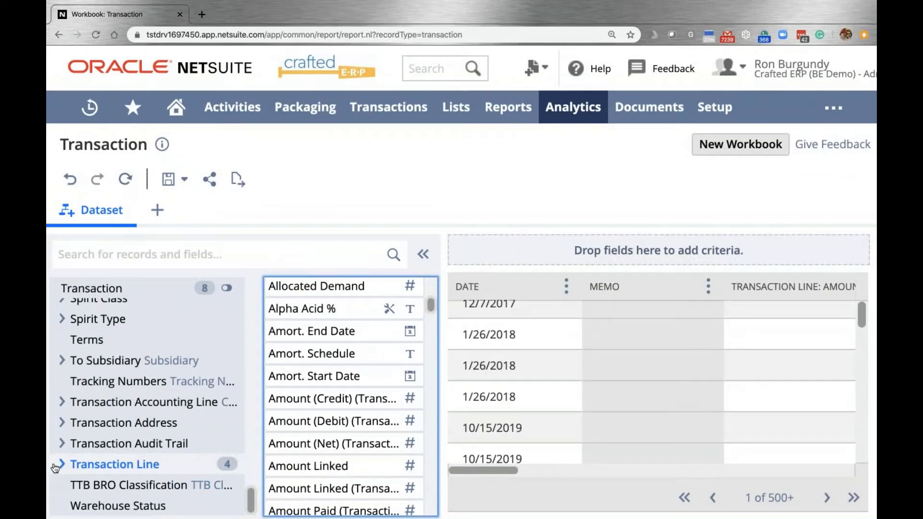
- Expand the Transaction Line record's related records and open the field list of its Item record
click(68, 467)
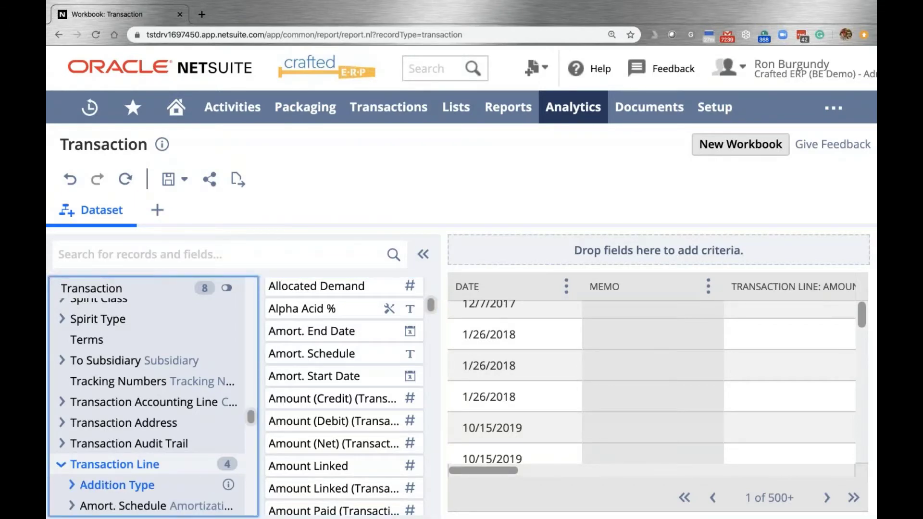
scroll(110, 425, down, 3)
scroll(110, 426, down, 2)
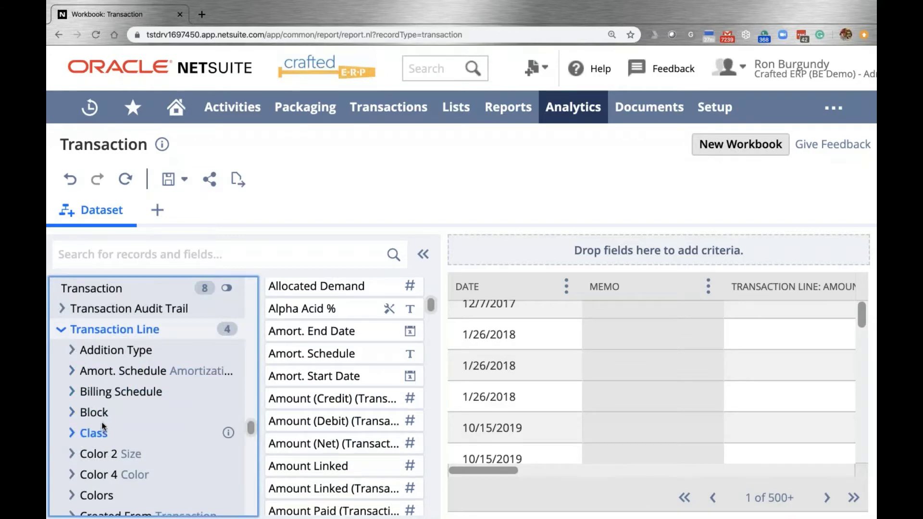
scroll(102, 426, down, 6)
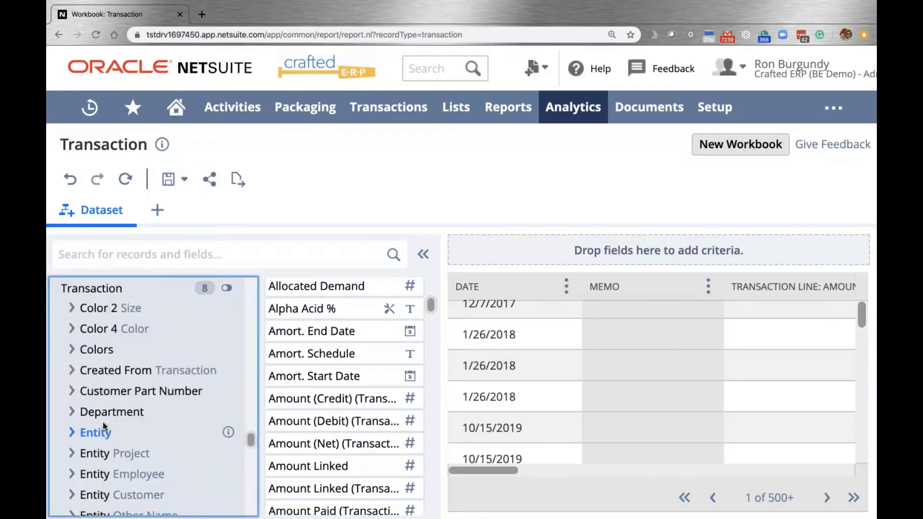
scroll(103, 422, down, 3)
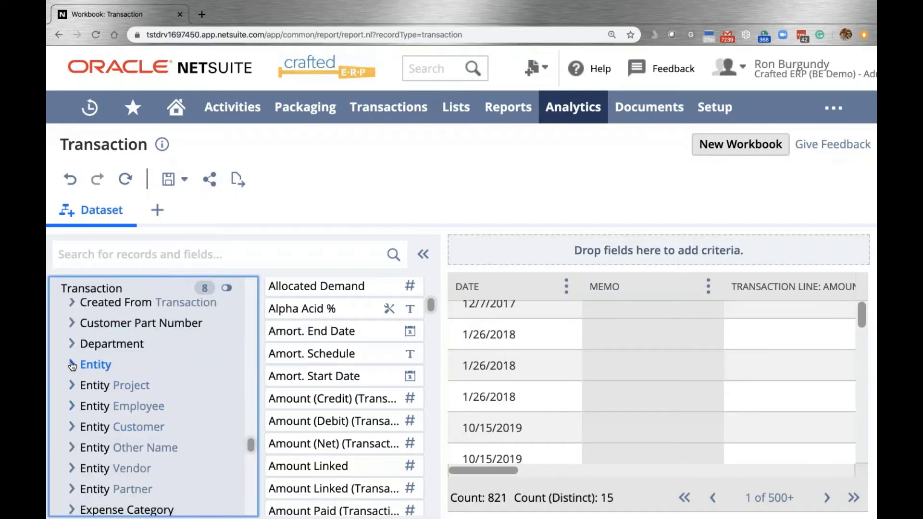
scroll(149, 402, down, 20)
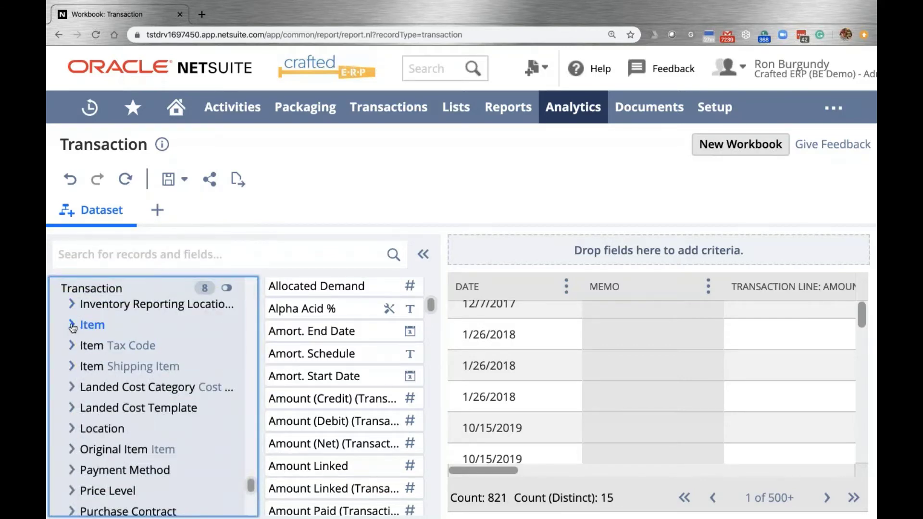
click(75, 326)
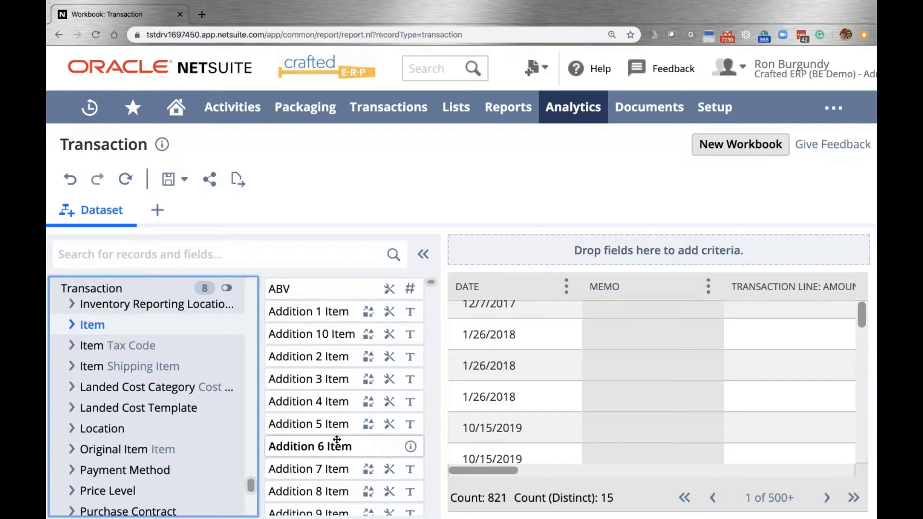
- Add the Item record's Purchase Price field as a results column between Memo and the Transaction Line Amount
scroll(332, 447, down, 6)
scroll(337, 440, down, 8)
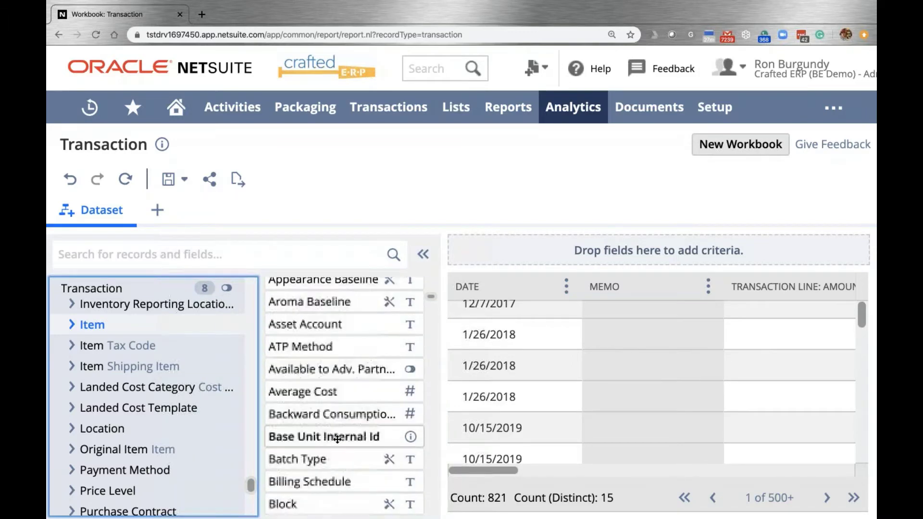
scroll(338, 440, down, 10)
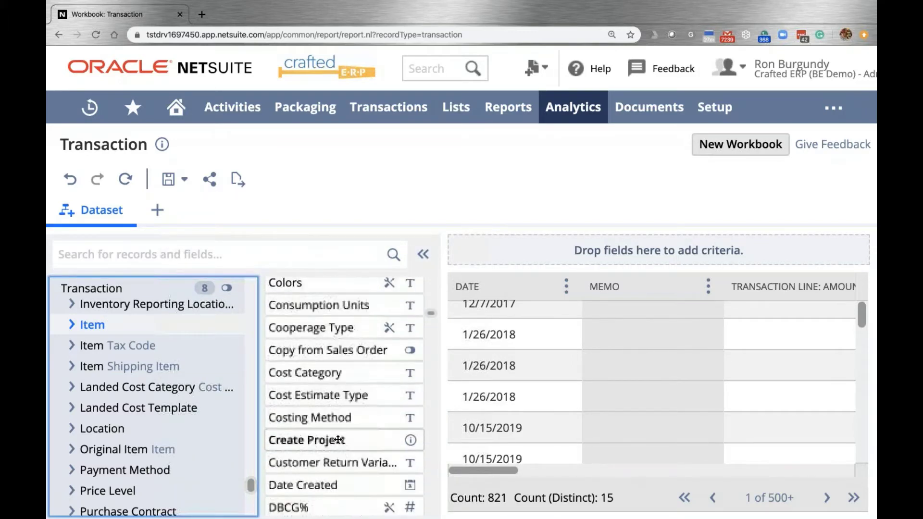
scroll(339, 440, down, 10)
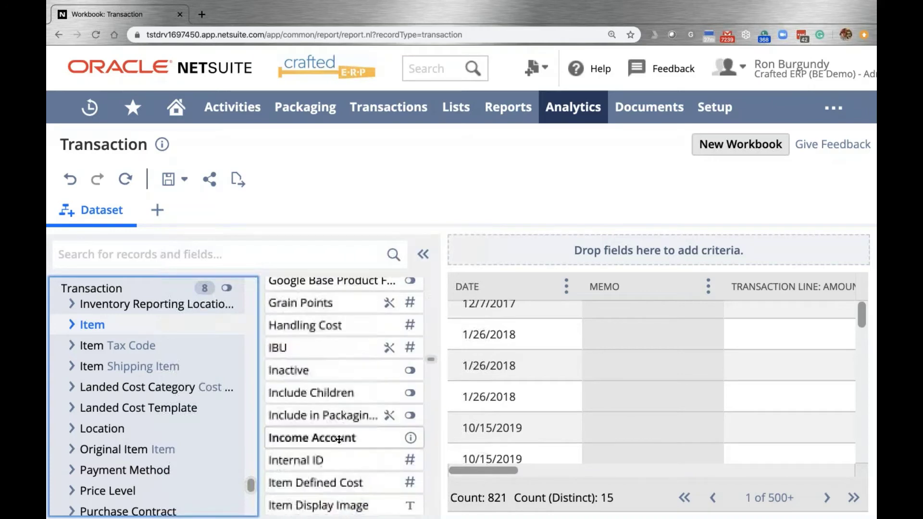
scroll(340, 439, down, 10)
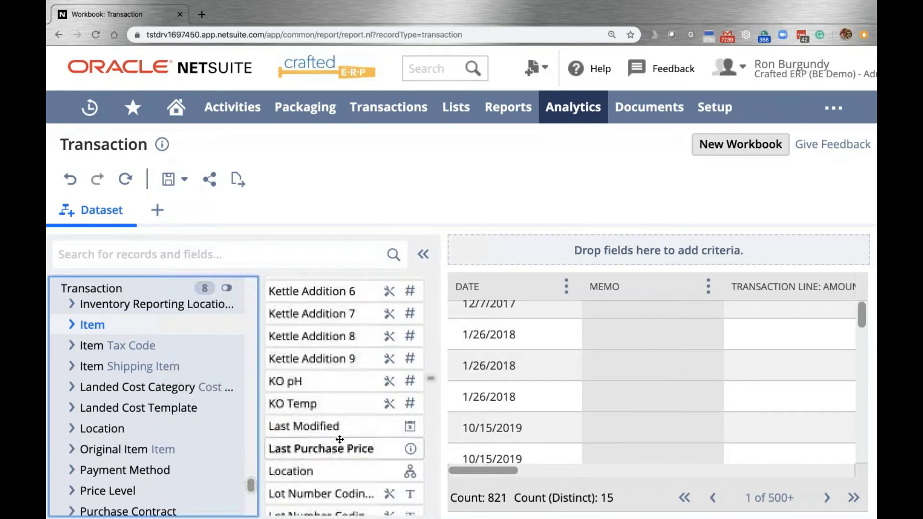
scroll(340, 439, down, 10)
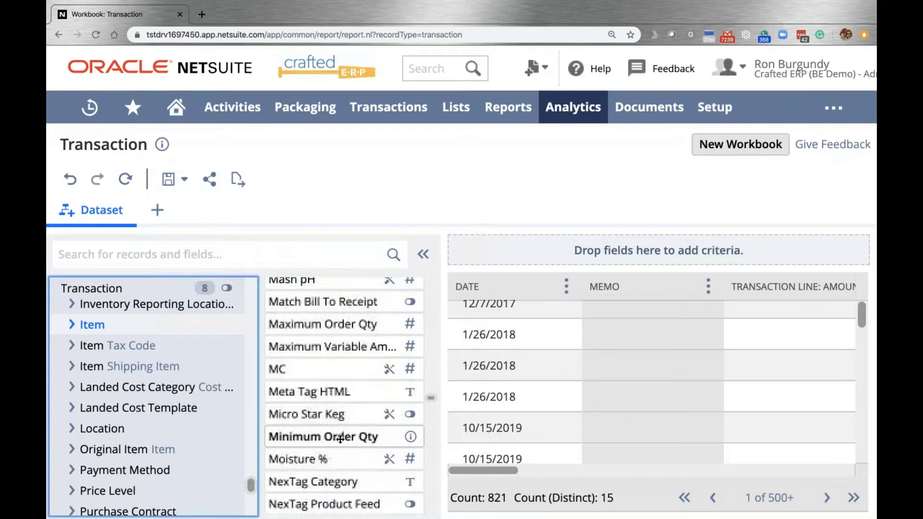
scroll(341, 440, down, 8)
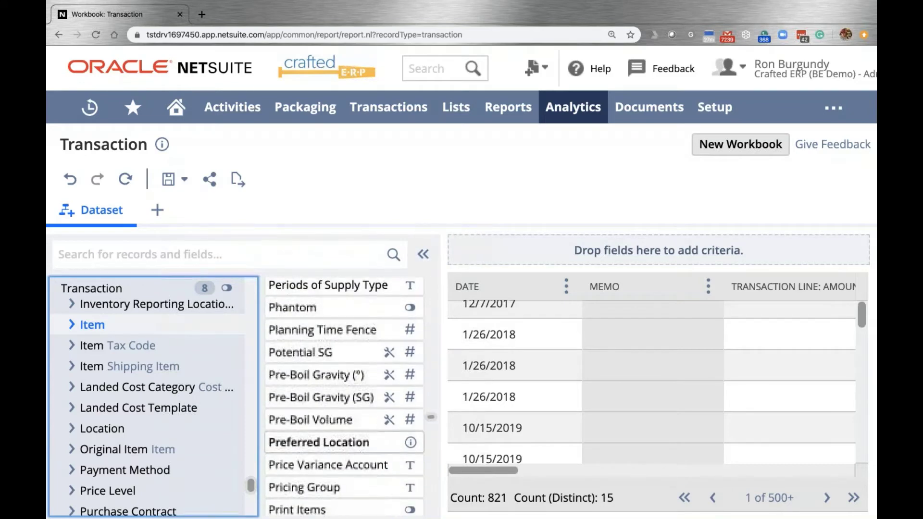
scroll(342, 439, down, 3)
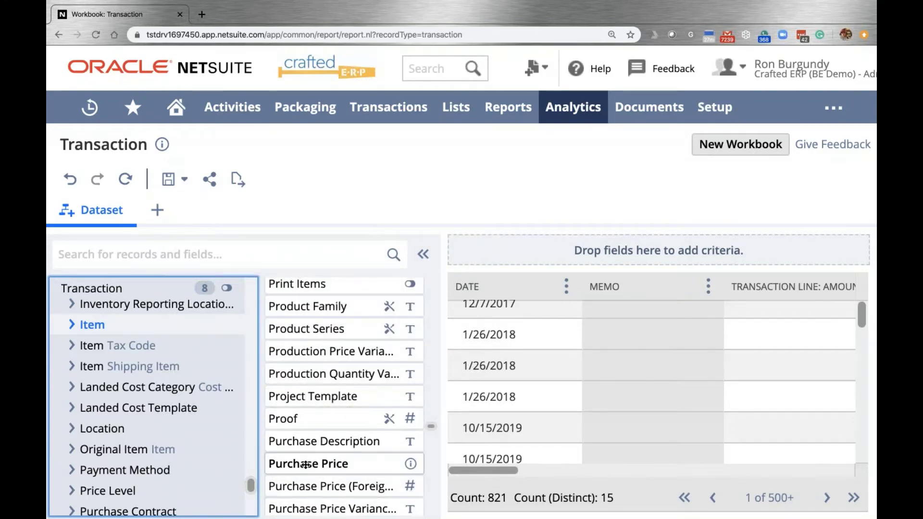
drag(278, 463, 746, 382)
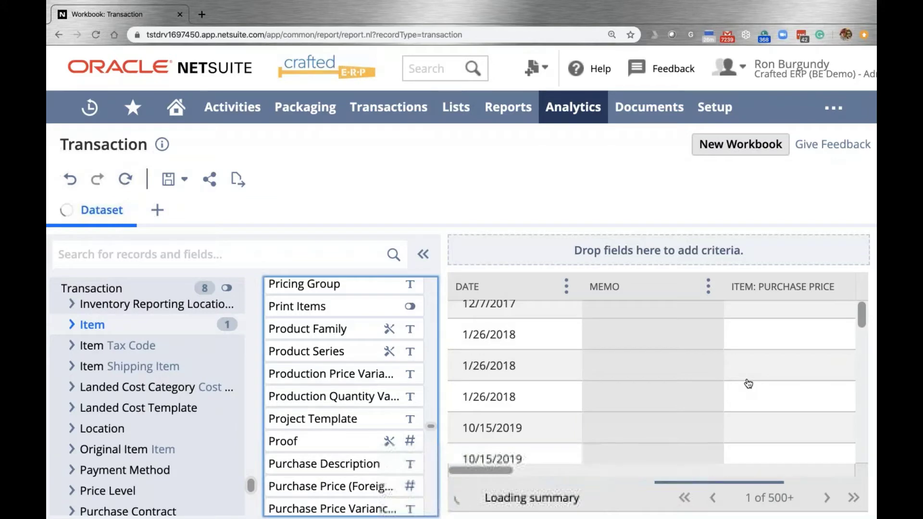
- Expand the Item record's related records, open the field list of its Class record and expand Class
click(73, 327)
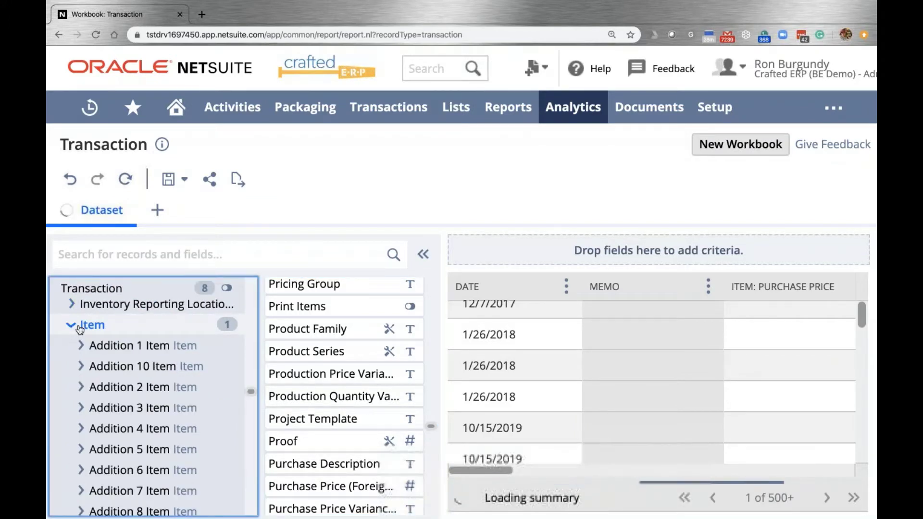
scroll(131, 381, down, 5)
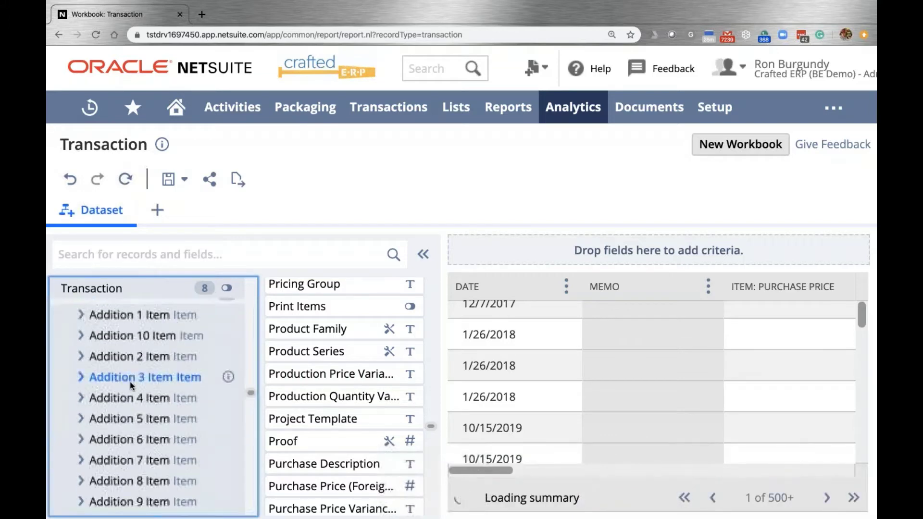
scroll(132, 382, down, 3)
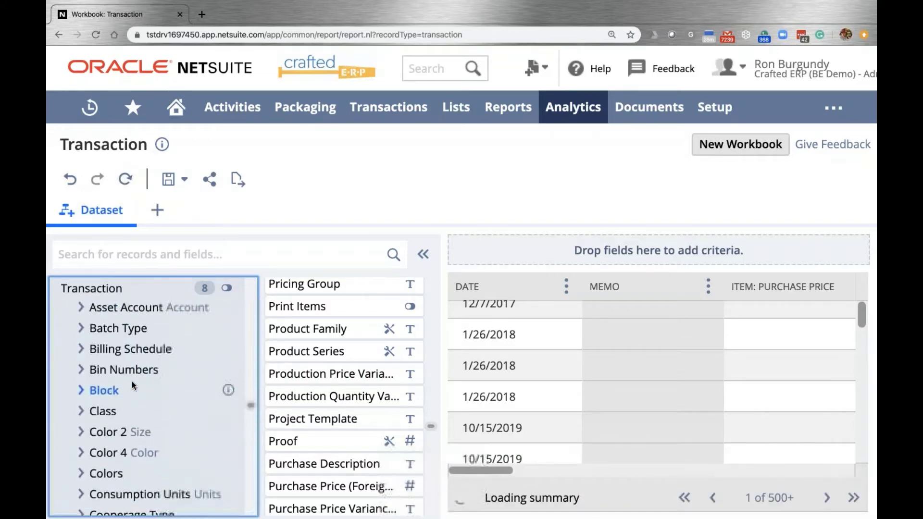
click(103, 367)
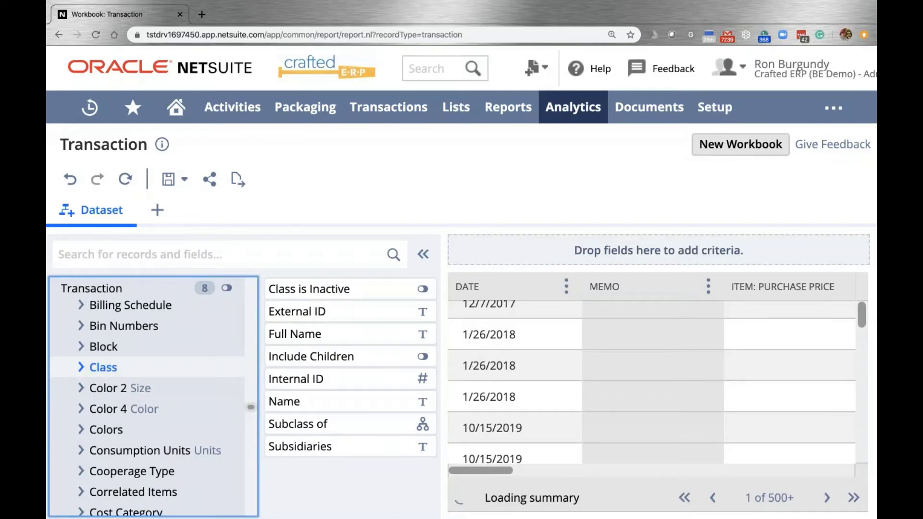
click(81, 370)
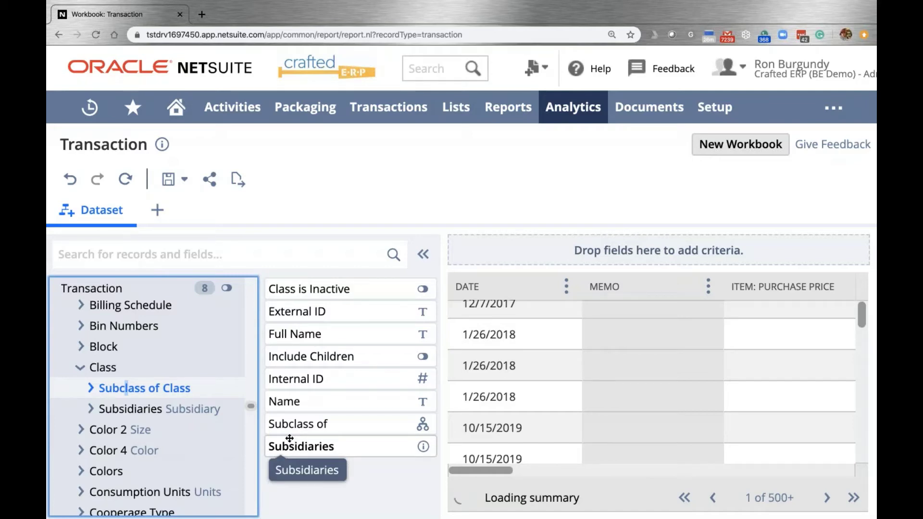
- Look through the related records nested under Item, and collapse the Item record
scroll(144, 404, up, 5)
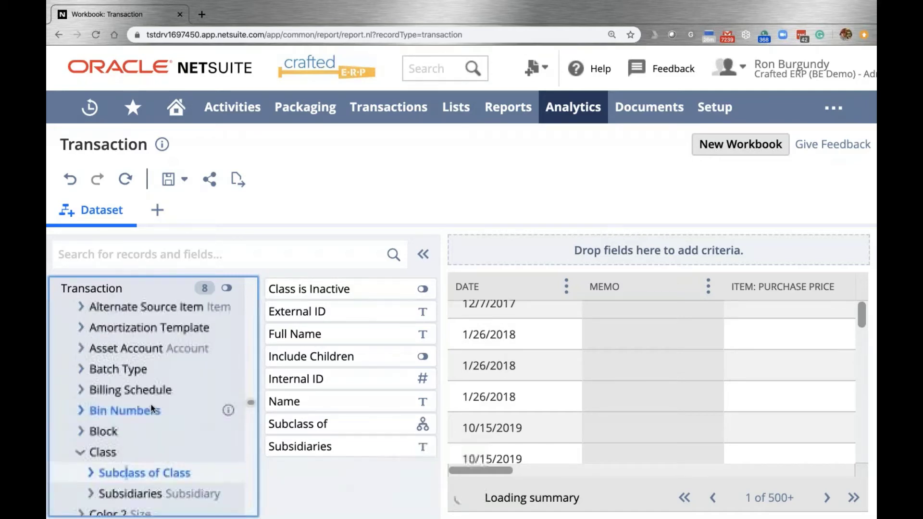
scroll(115, 397, up, 5)
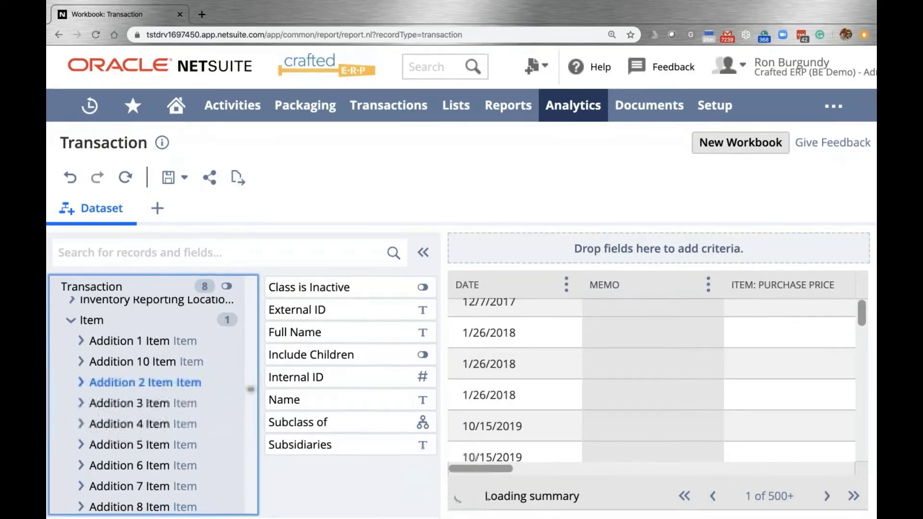
scroll(113, 390, down, 5)
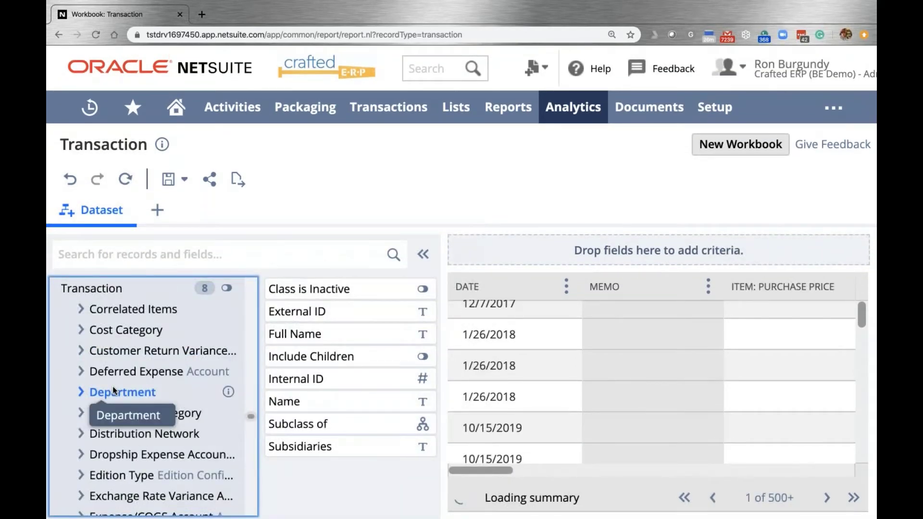
scroll(114, 390, down, 5)
scroll(113, 390, up, 6)
scroll(113, 385, up, 5)
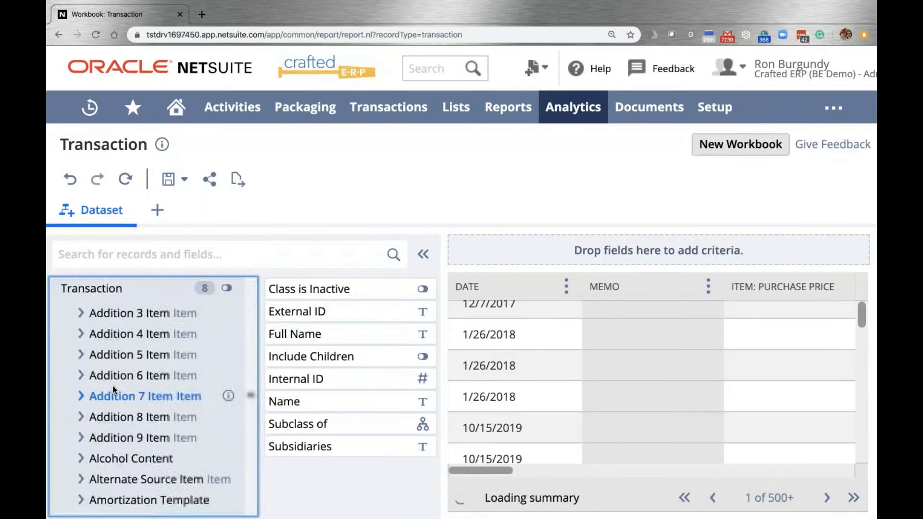
scroll(113, 387, down, 15)
scroll(115, 389, down, 15)
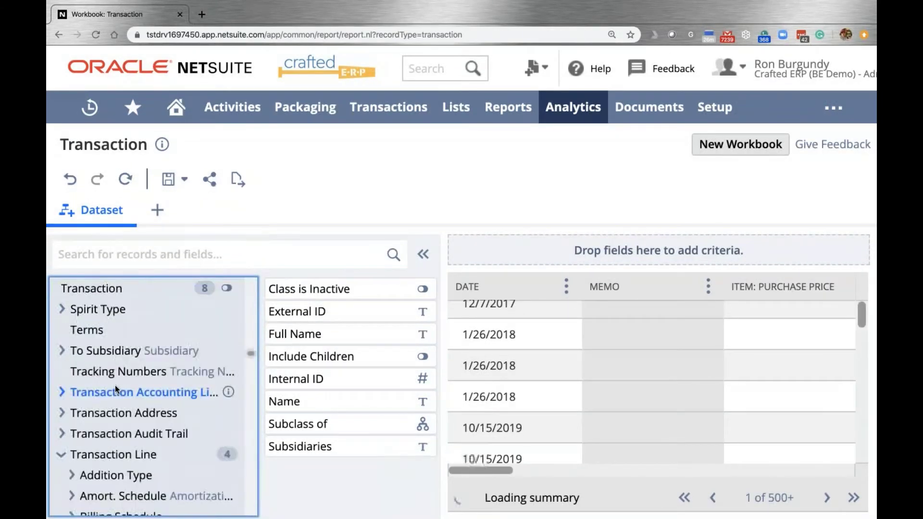
scroll(116, 386, up, 10)
scroll(115, 386, down, 3)
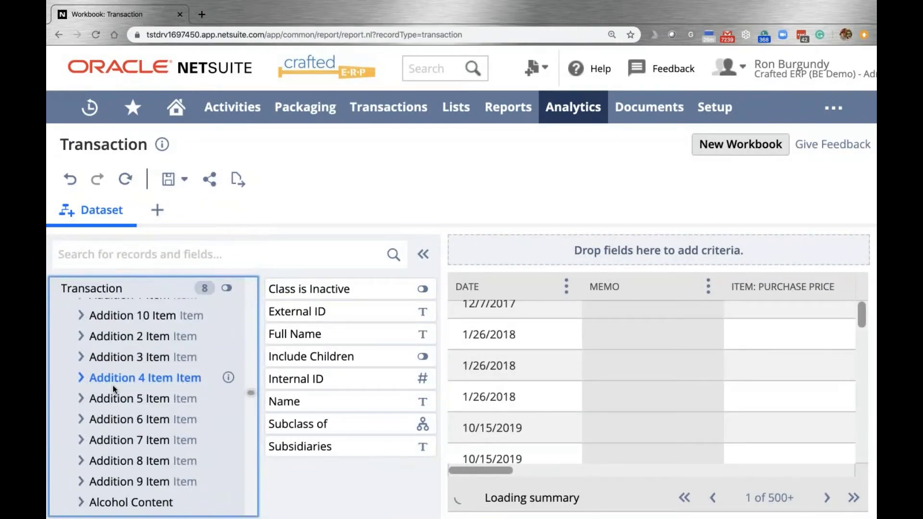
scroll(113, 385, up, 3)
click(71, 430)
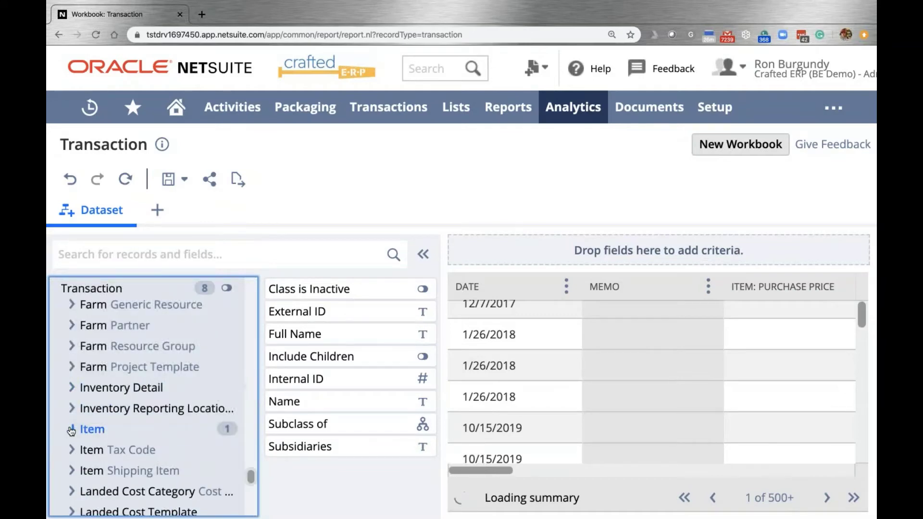
- Return to the Transaction Line record in the record tree and open its field list
scroll(121, 374, up, 5)
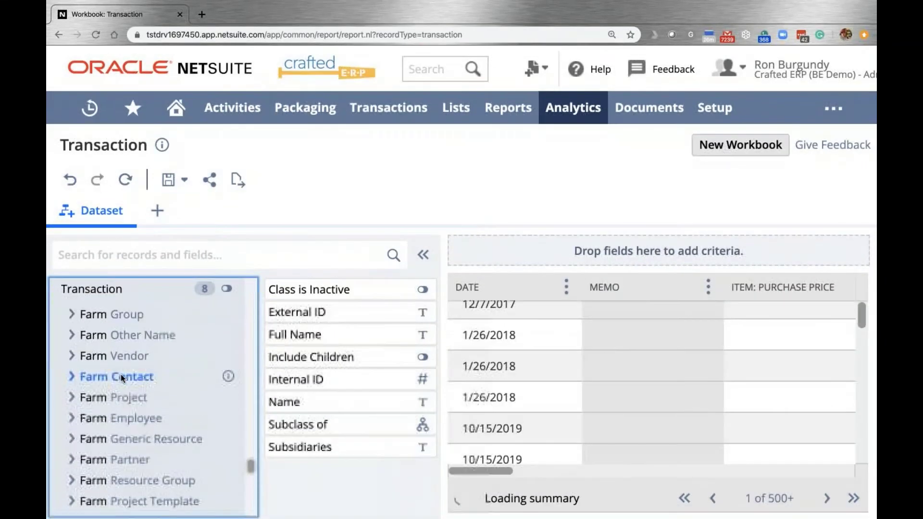
scroll(120, 375, up, 1)
scroll(119, 373, down, 10)
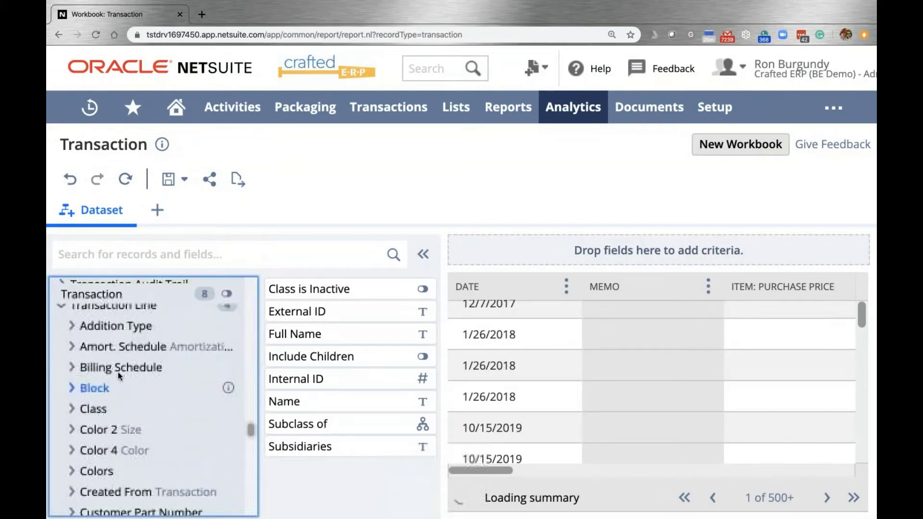
scroll(121, 374, up, 1)
scroll(120, 373, up, 3)
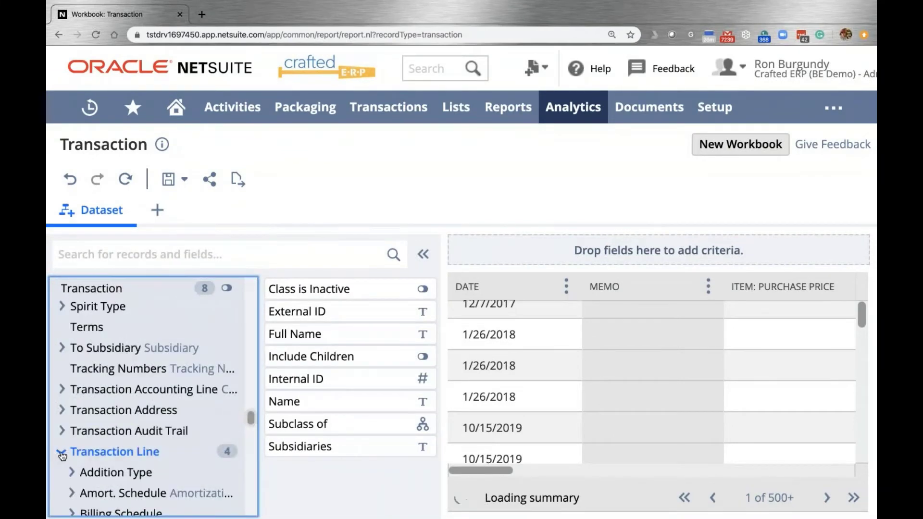
click(124, 451)
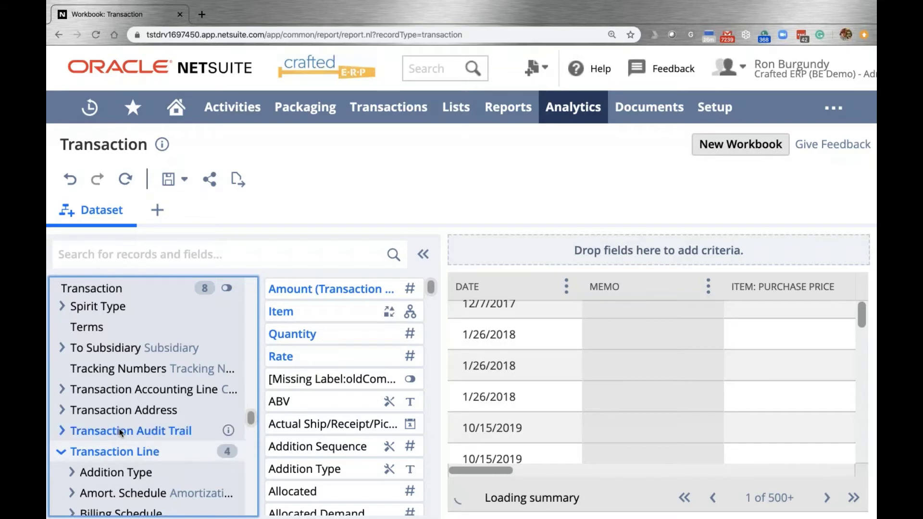
- Browse the records related to Transaction Line and open the field list of its Transaction Accounting Line record
scroll(120, 428, down, 1)
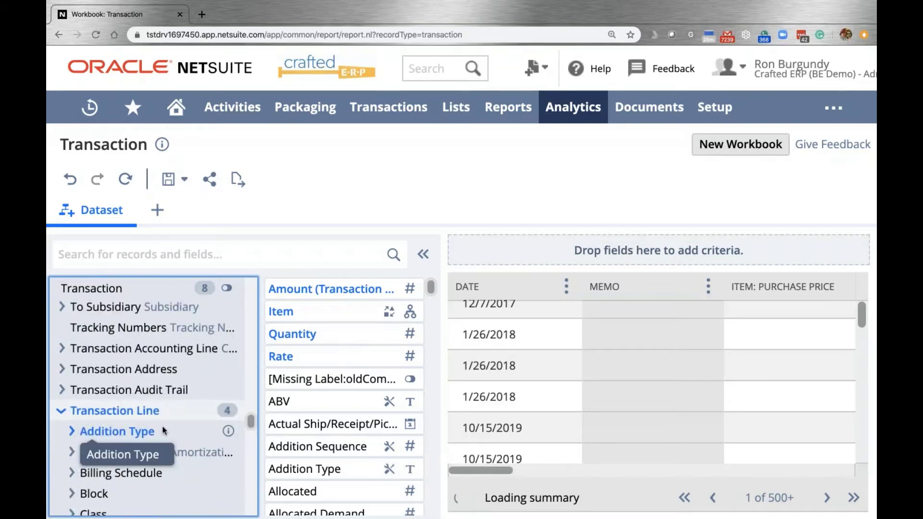
scroll(163, 431, down, 6)
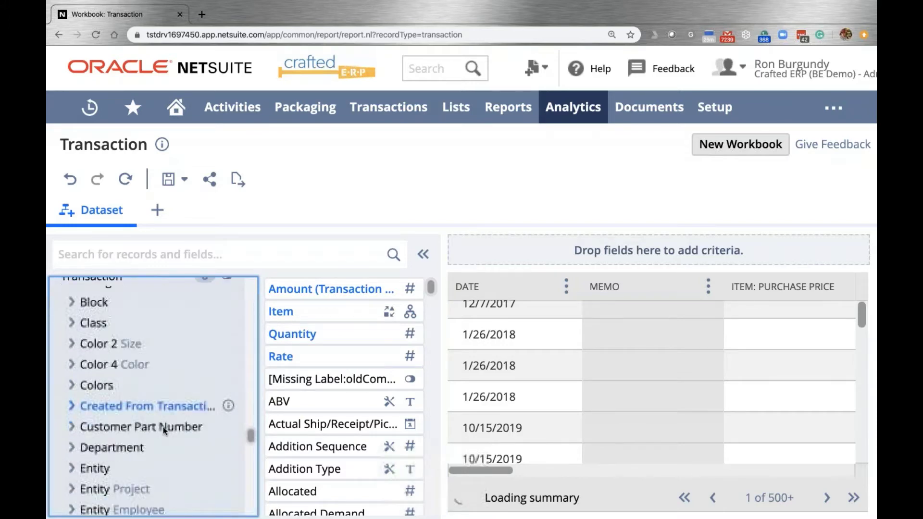
scroll(164, 431, down, 6)
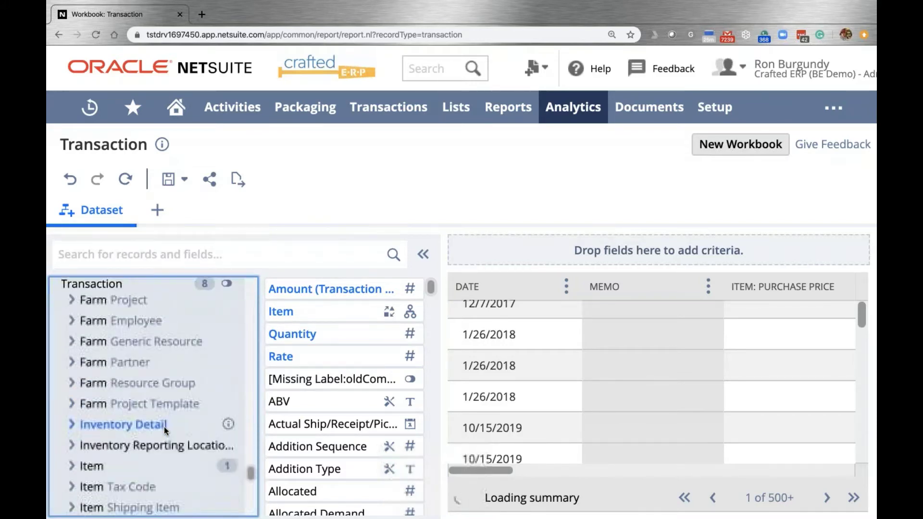
scroll(164, 426, down, 6)
click(158, 425)
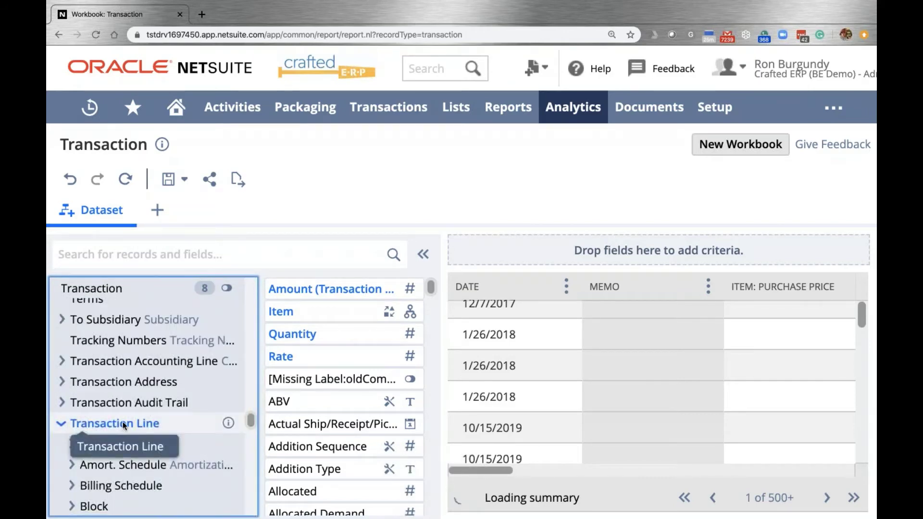
scroll(124, 422, down, 10)
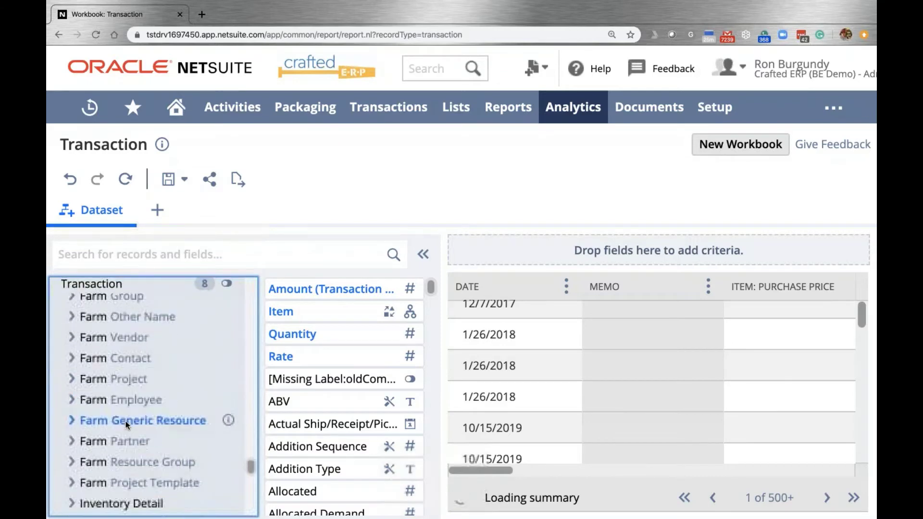
scroll(126, 421, down, 10)
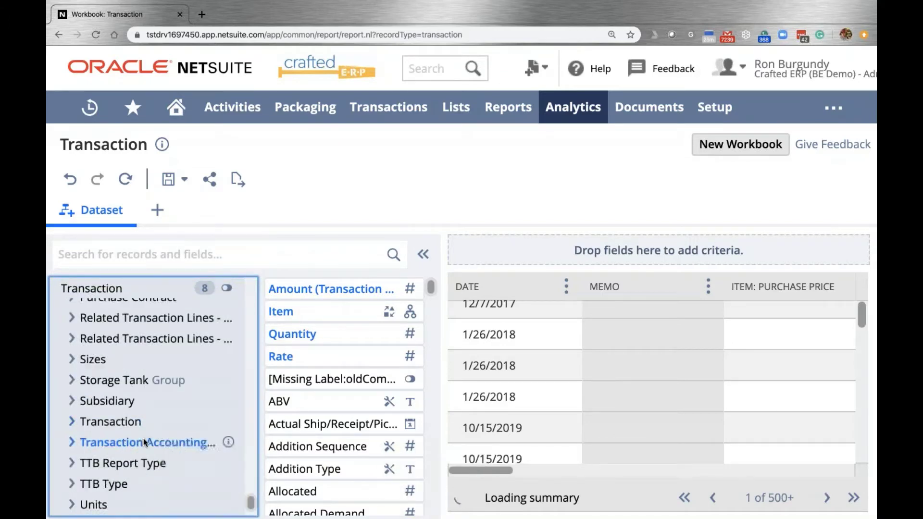
click(143, 438)
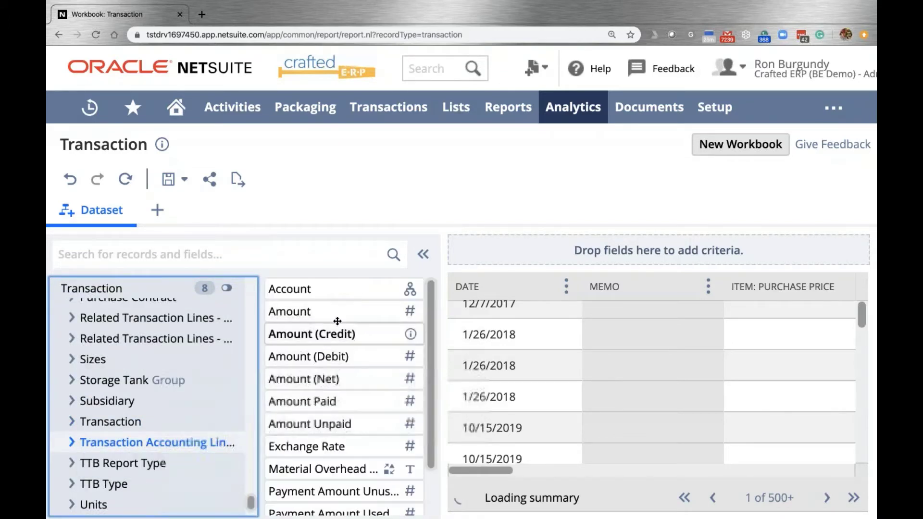
- Examine the Transaction Accounting Line fields, such as the amount and posting fields, and review the results columns
scroll(341, 324, down, 1)
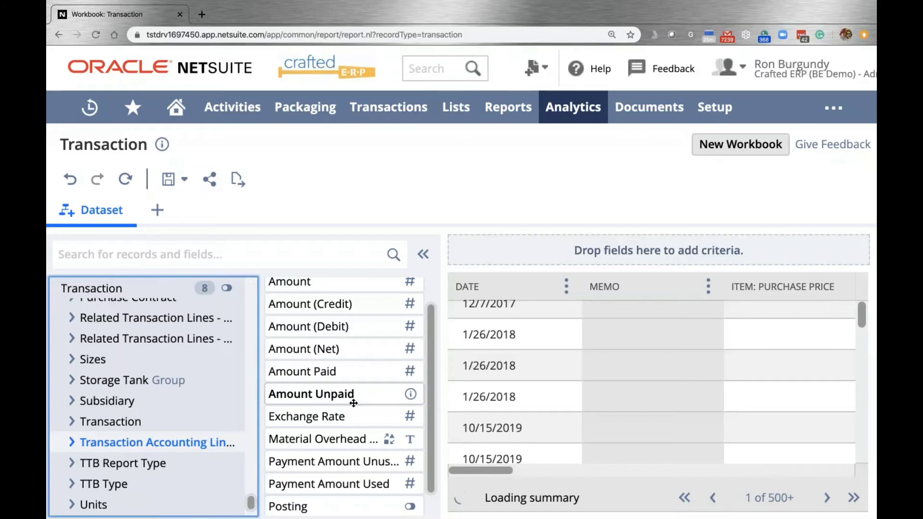
scroll(353, 402, up, 1)
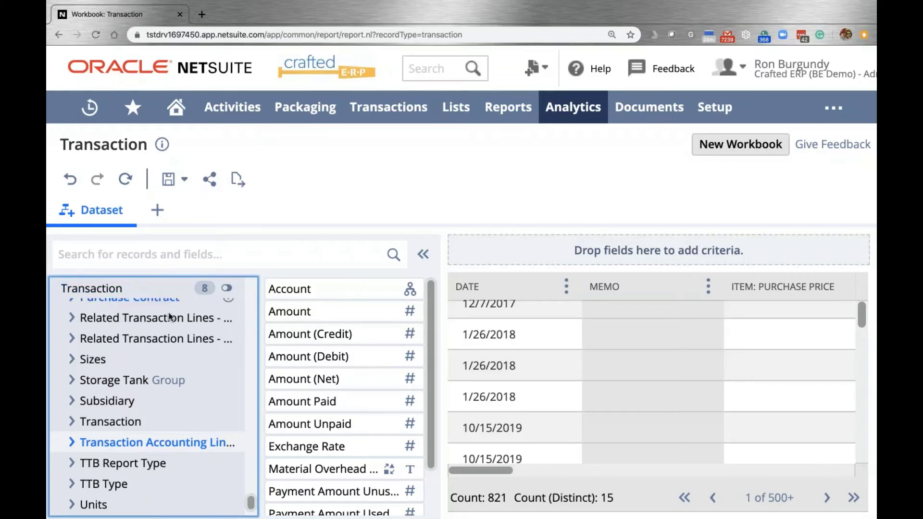
scroll(332, 346, down, 2)
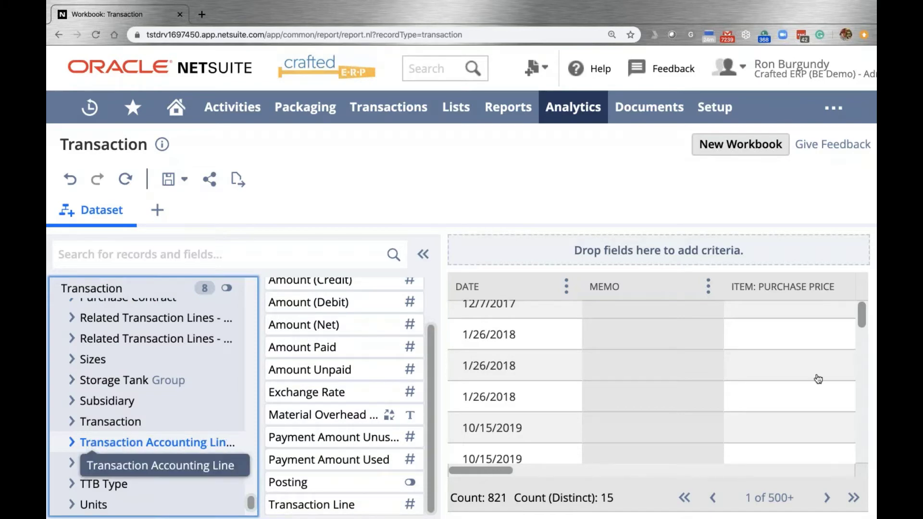
scroll(744, 382, right, 5)
scroll(741, 381, left, 5)
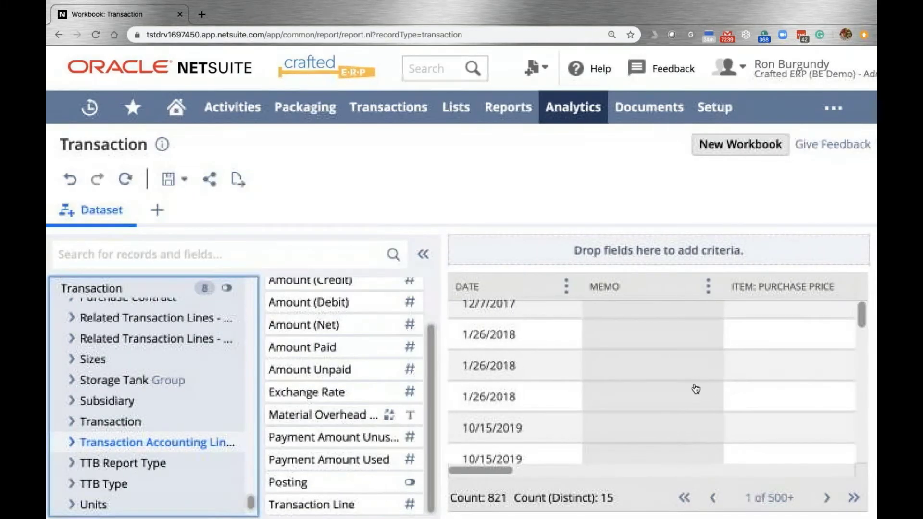
- Return to the main Transaction record at the start of the record tree and open its field list
scroll(696, 386, up, 2)
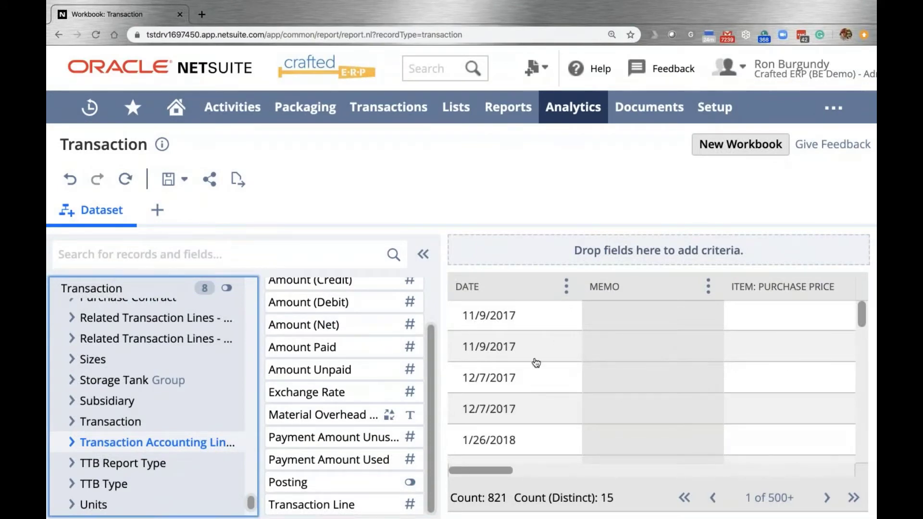
scroll(111, 358, up, 15)
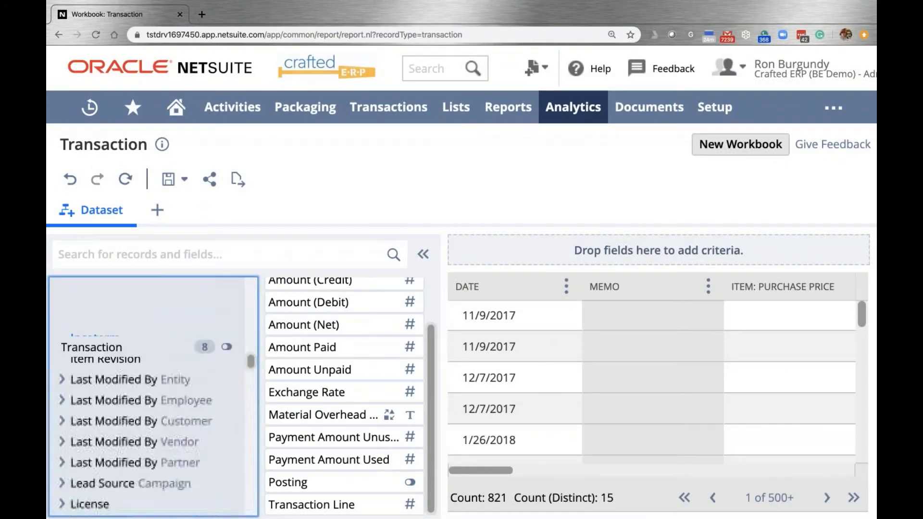
scroll(123, 344, up, 10)
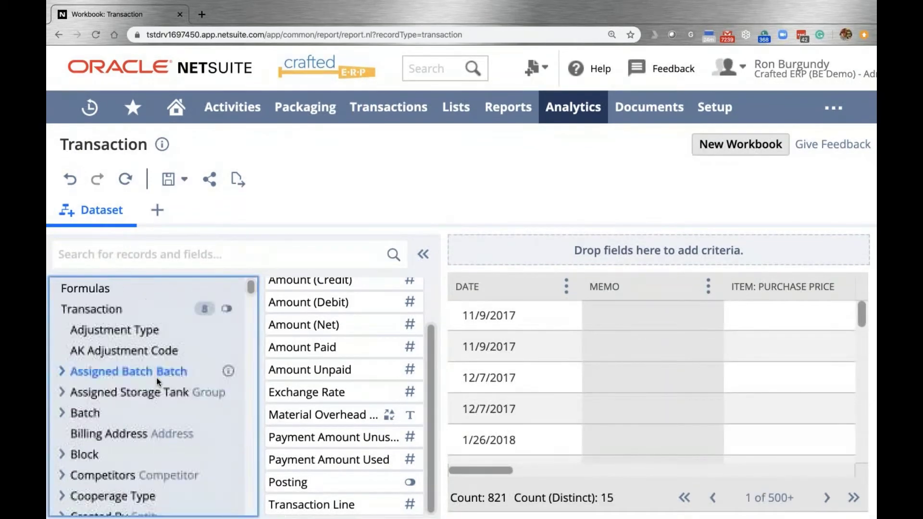
click(105, 311)
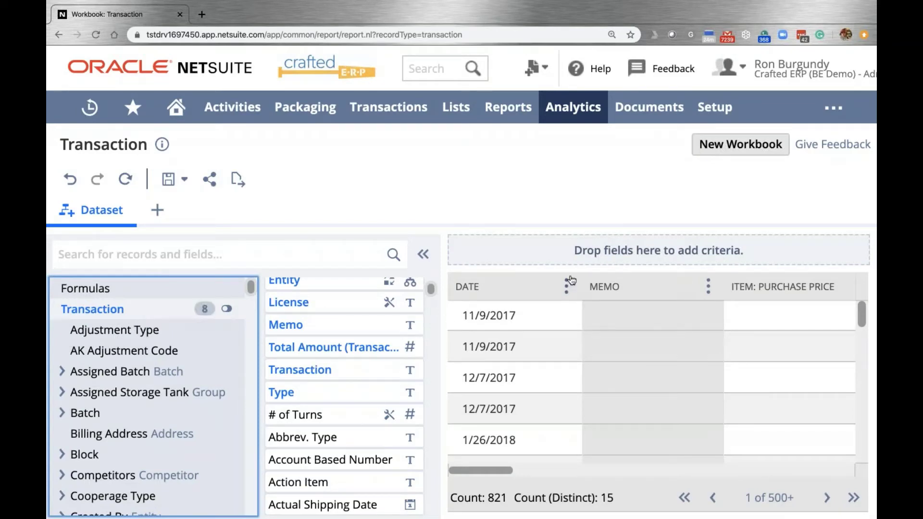
- Examine the header-level fields available on the Transaction record, from the columns already added through the voided and volume fields
scroll(347, 366, down, 9)
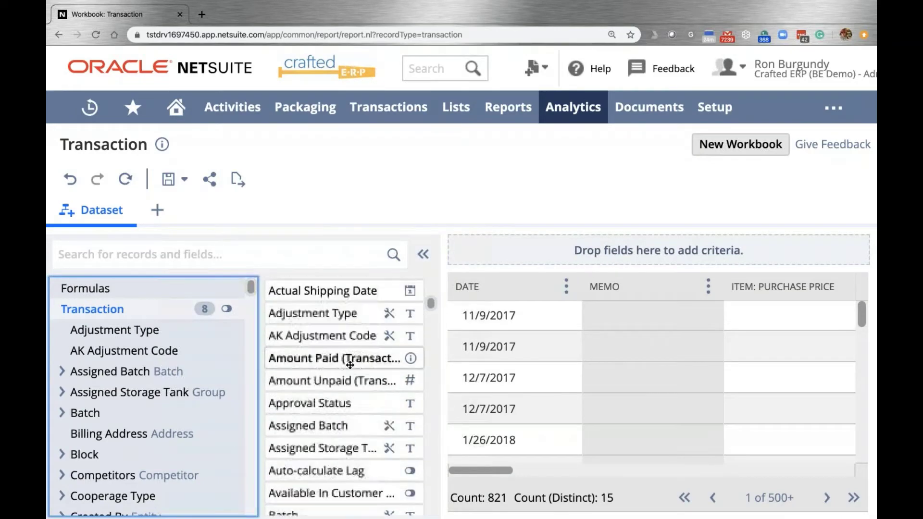
scroll(351, 366, down, 10)
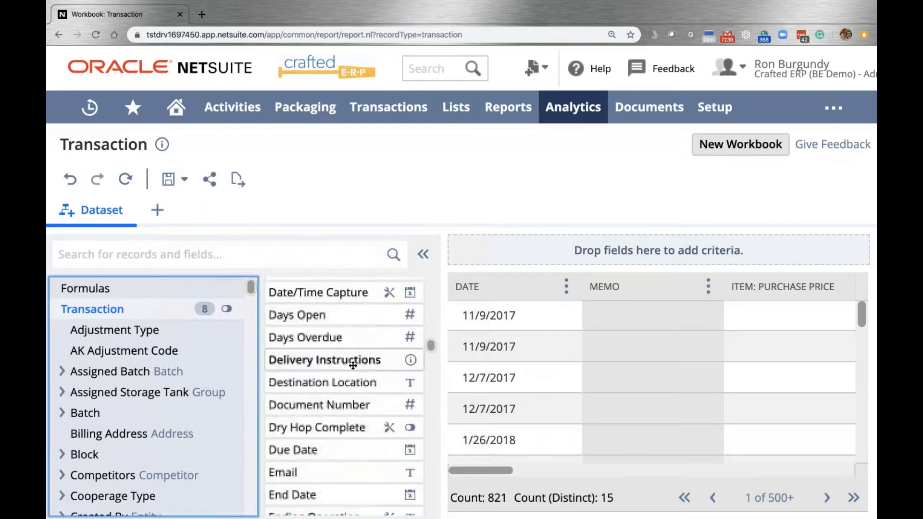
scroll(354, 366, down, 10)
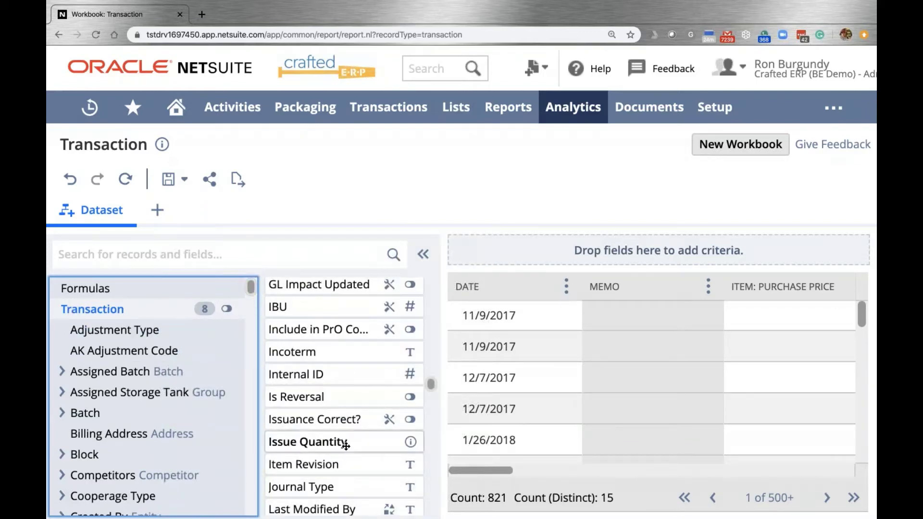
scroll(344, 427, down, 3)
scroll(344, 427, down, 20)
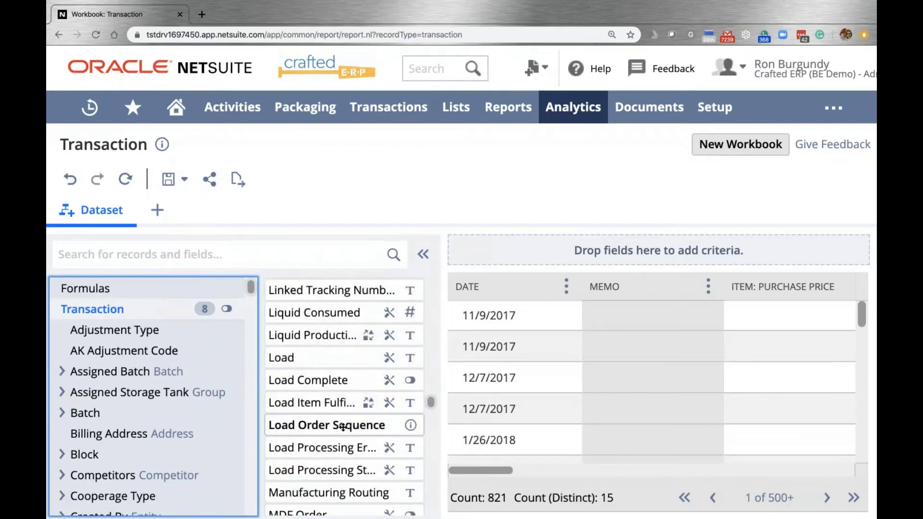
scroll(344, 427, down, 18)
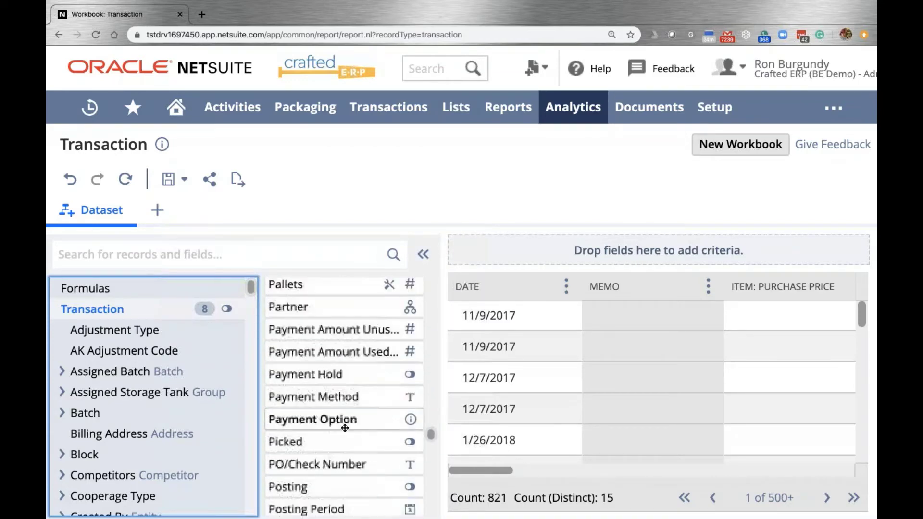
scroll(344, 428, down, 10)
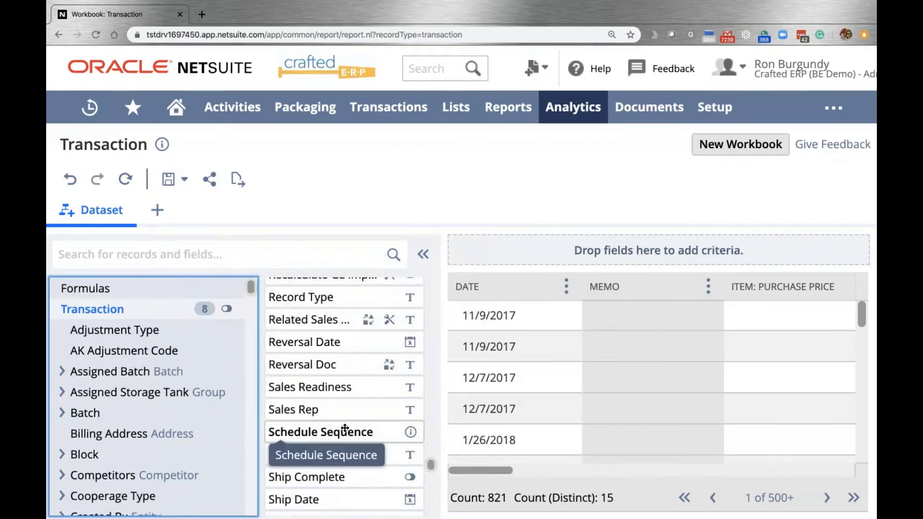
scroll(346, 428, down, 1)
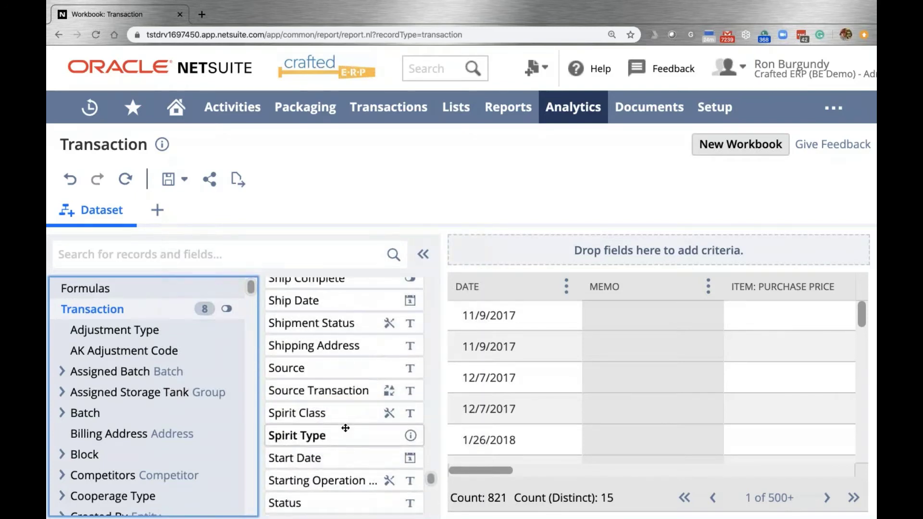
scroll(358, 427, down, 8)
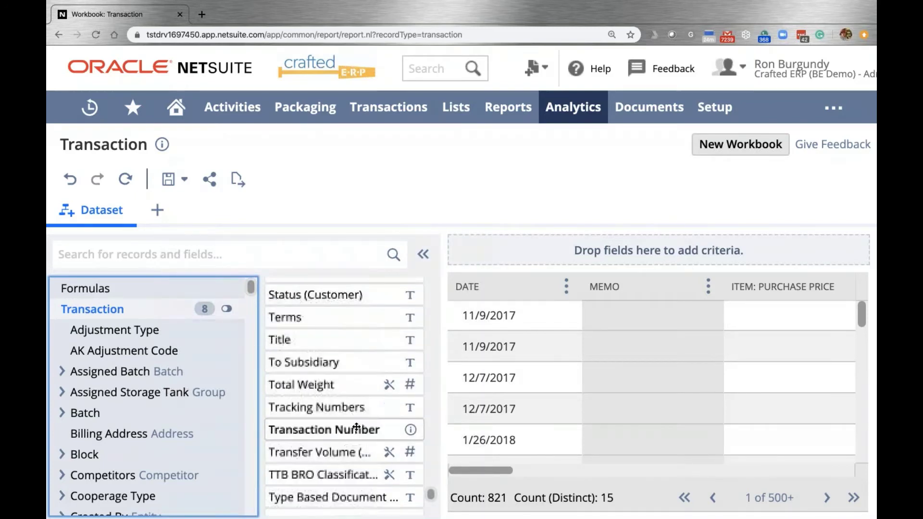
scroll(356, 427, down, 5)
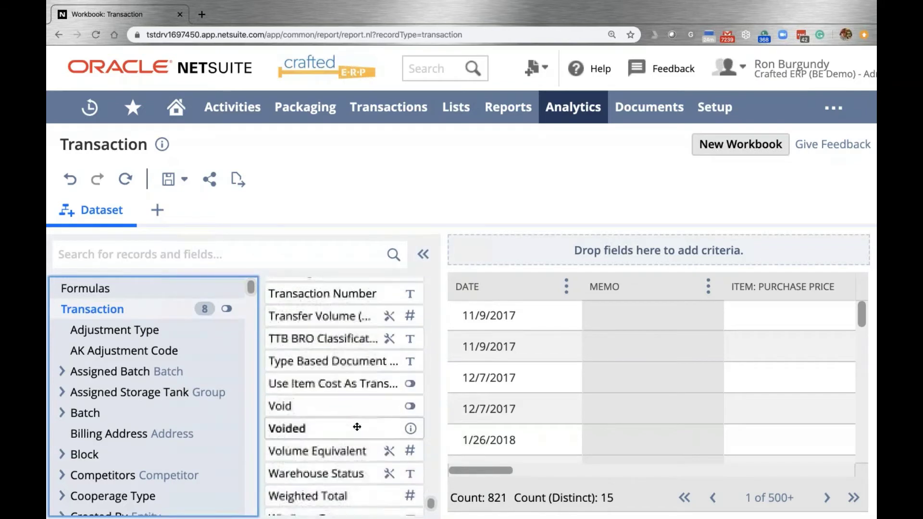
scroll(356, 427, up, 6)
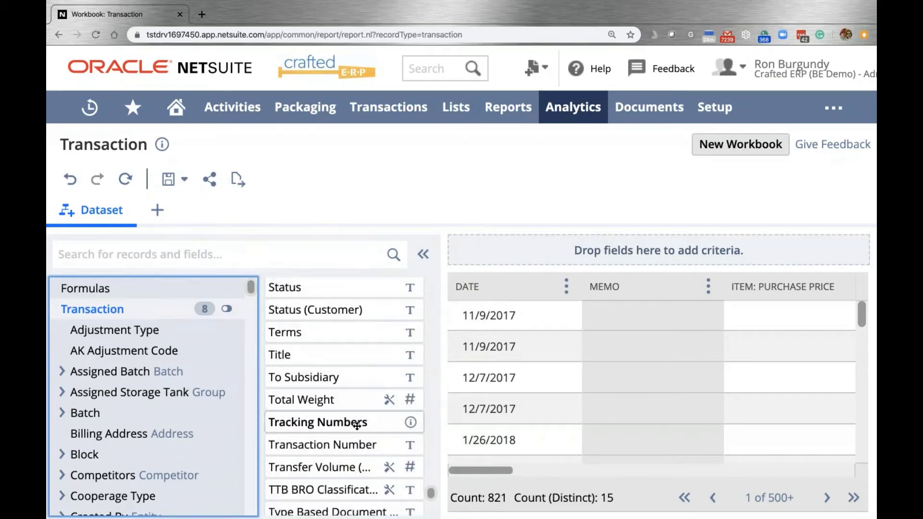
- Add the Transaction record's Type field as a dataset criterion and select Production Order as its any of value
scroll(356, 426, up, 15)
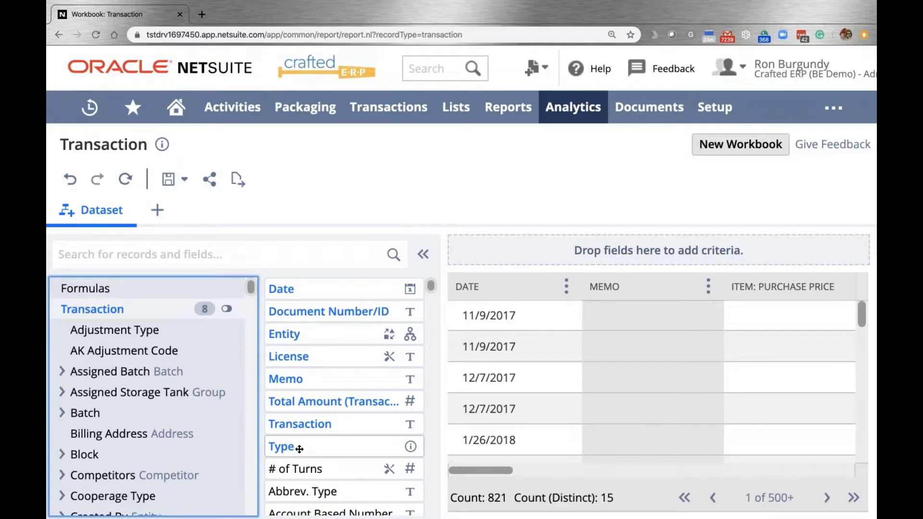
drag(299, 449, 596, 248)
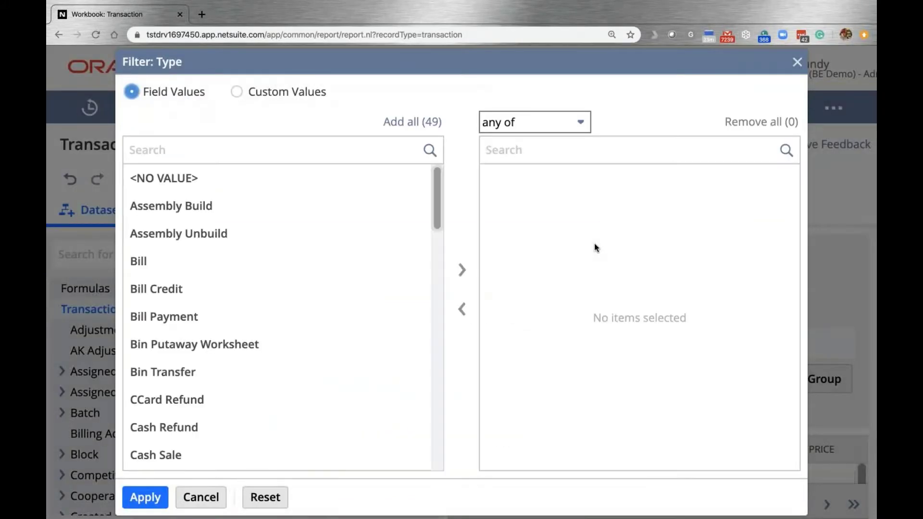
scroll(188, 231, down, 20)
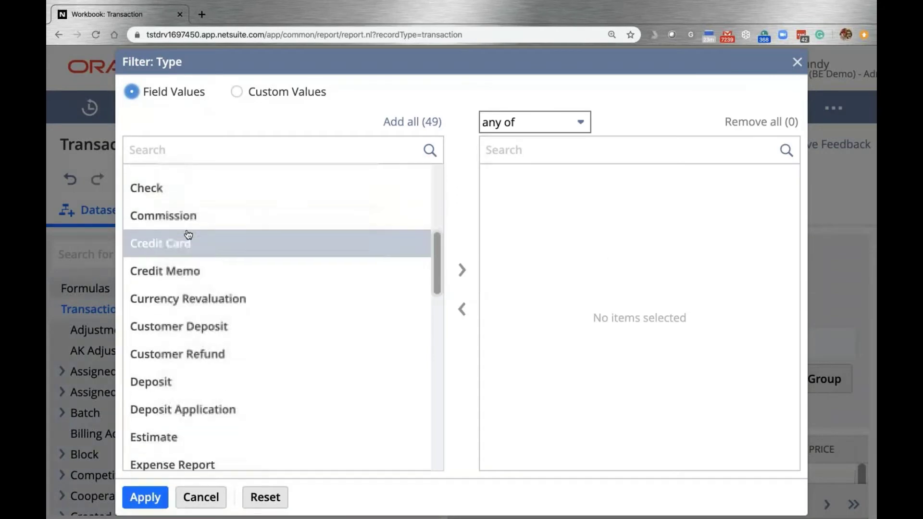
scroll(190, 234, down, 3)
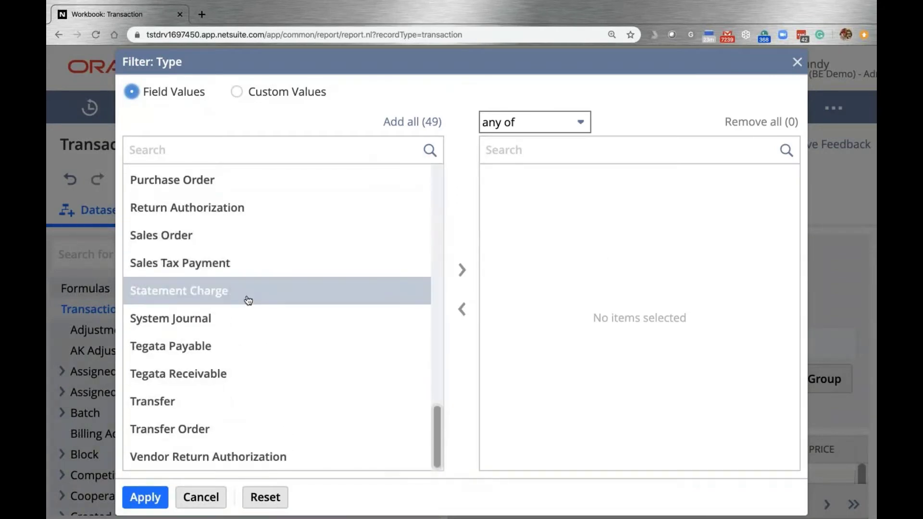
scroll(247, 299, up, 1)
scroll(248, 300, down, 1)
scroll(248, 300, up, 5)
scroll(248, 300, down, 5)
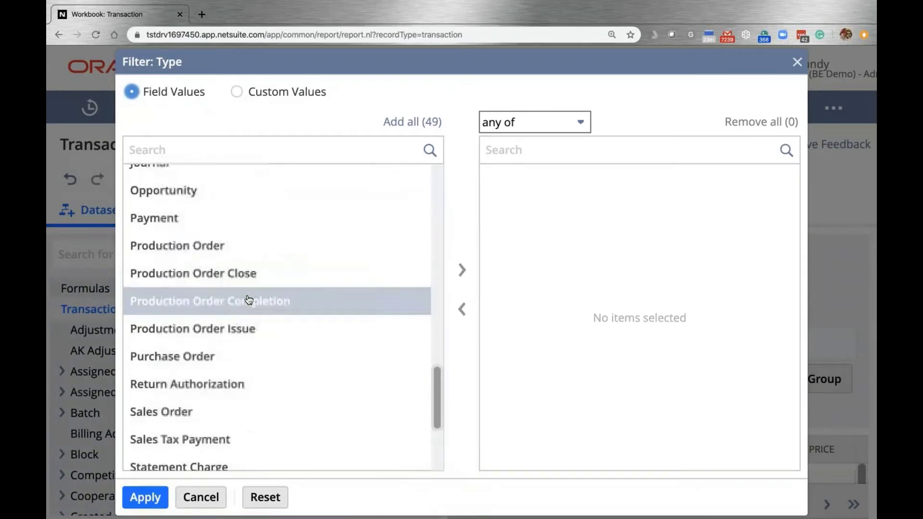
scroll(249, 300, up, 3)
scroll(248, 300, up, 2)
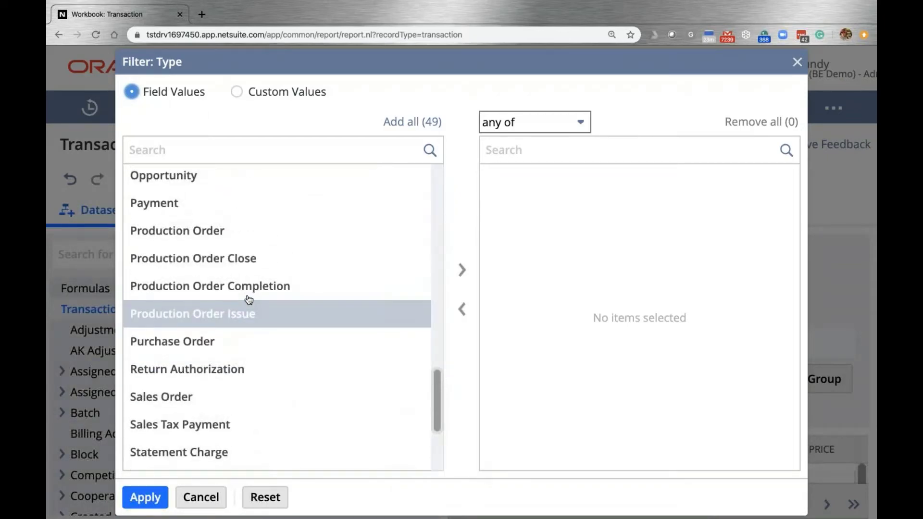
click(250, 230)
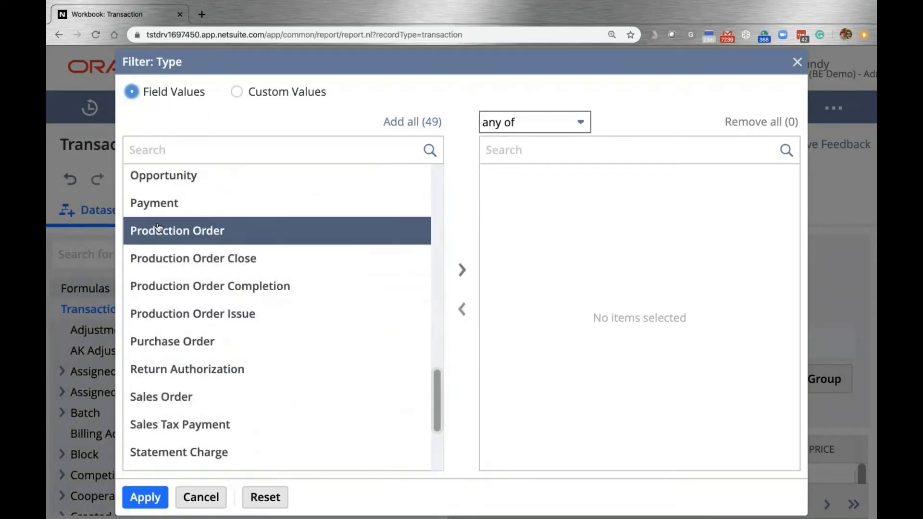
double_click(182, 230)
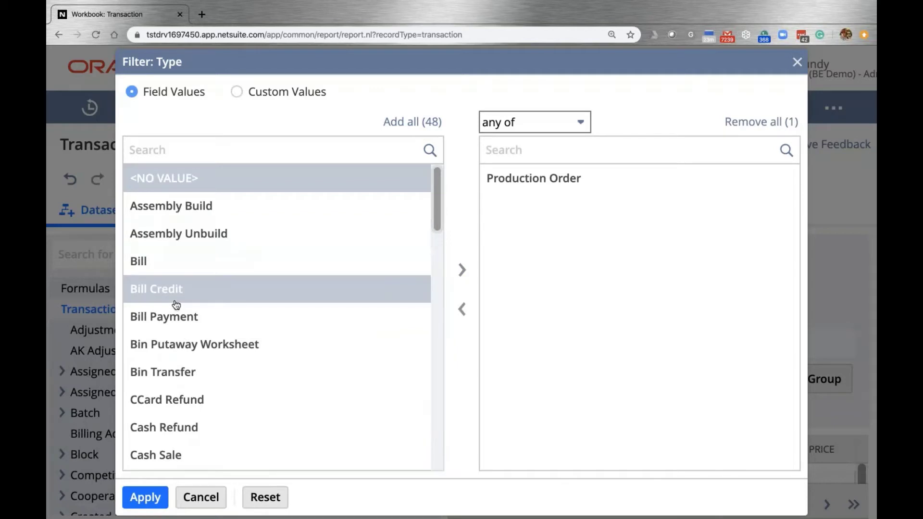
- Add Bill Credit, Bill Payment, Bin Transfer and CCard Refund together to the Type filter's selected values
drag(175, 302, 173, 317)
ctrl+click(169, 370)
ctrl+click(168, 403)
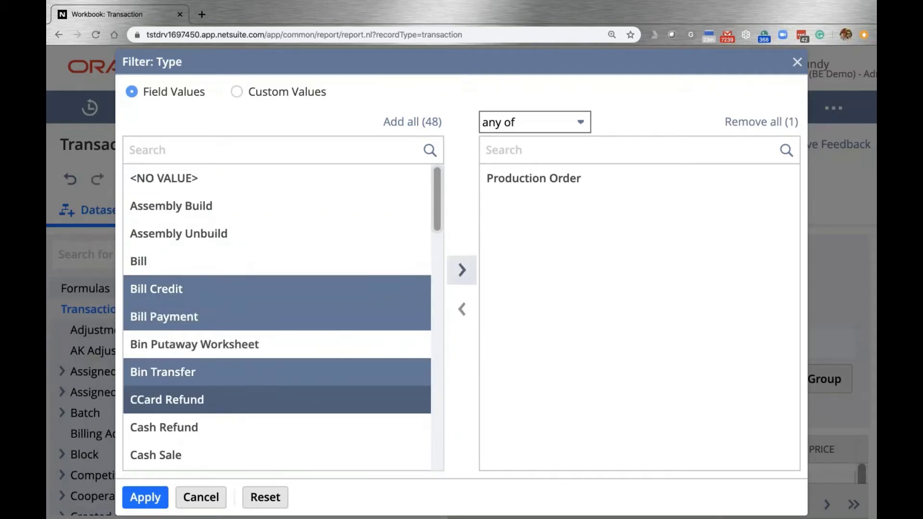
click(460, 271)
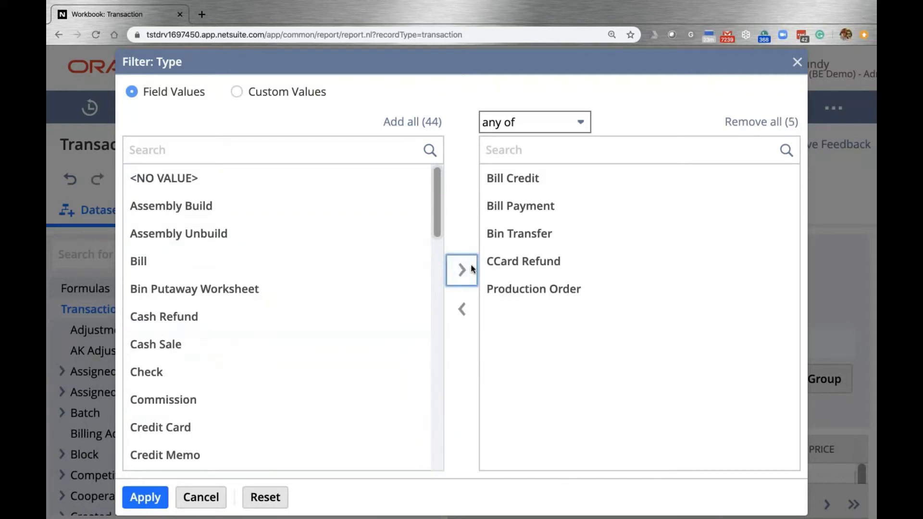
- Remove all the selected transaction types from the Type filter, from Bill Credit through Production Order
click(513, 179)
shift+click(519, 281)
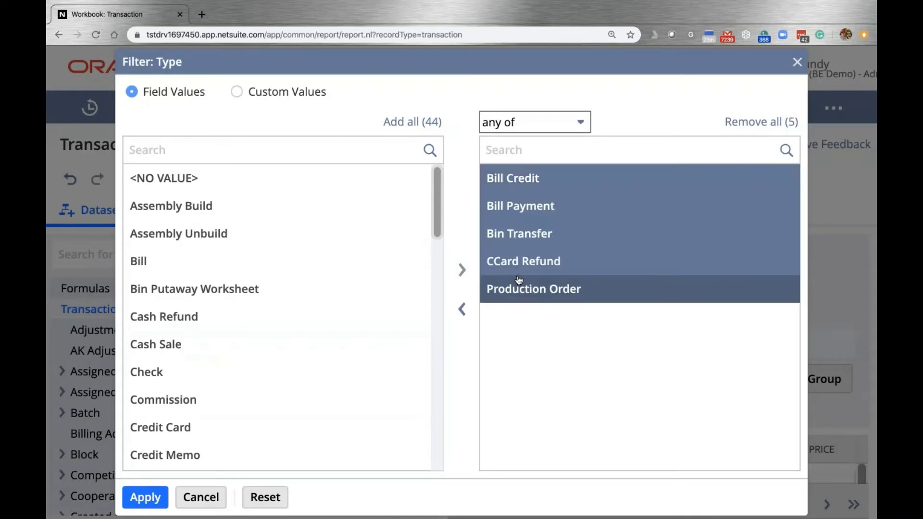
click(462, 310)
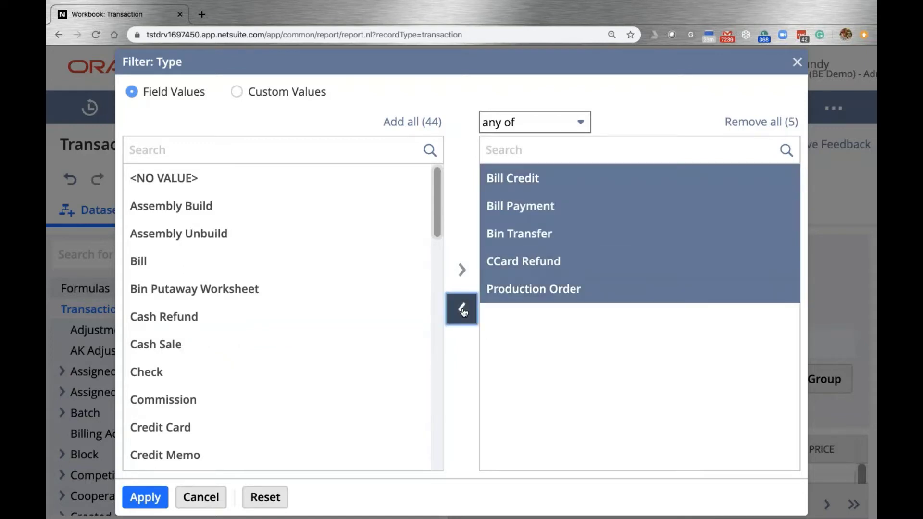
- Select only Production Order as the Type filter value and apply the criterion
scroll(266, 304, down, 3)
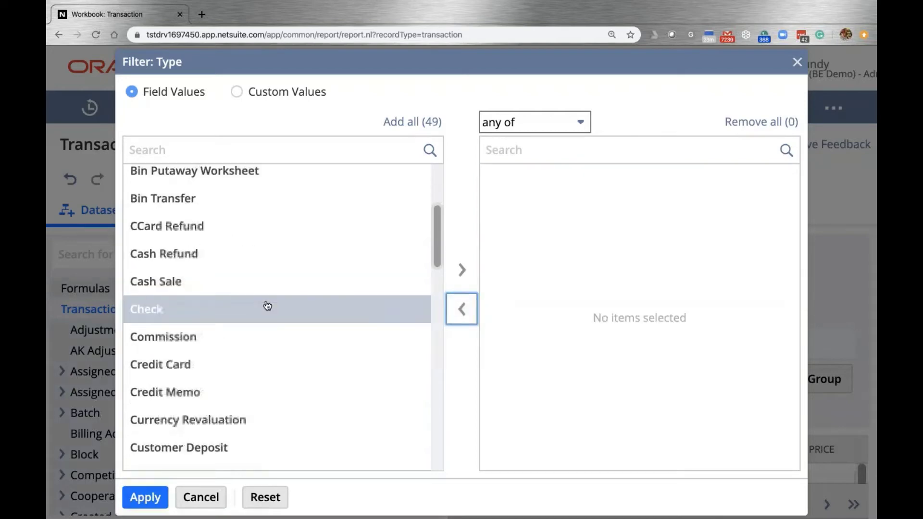
scroll(267, 305, down, 6)
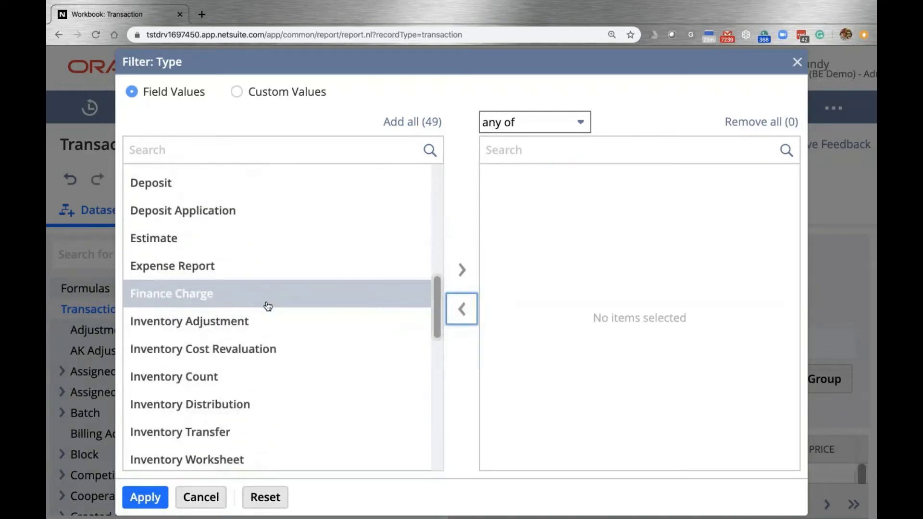
scroll(267, 306, down, 8)
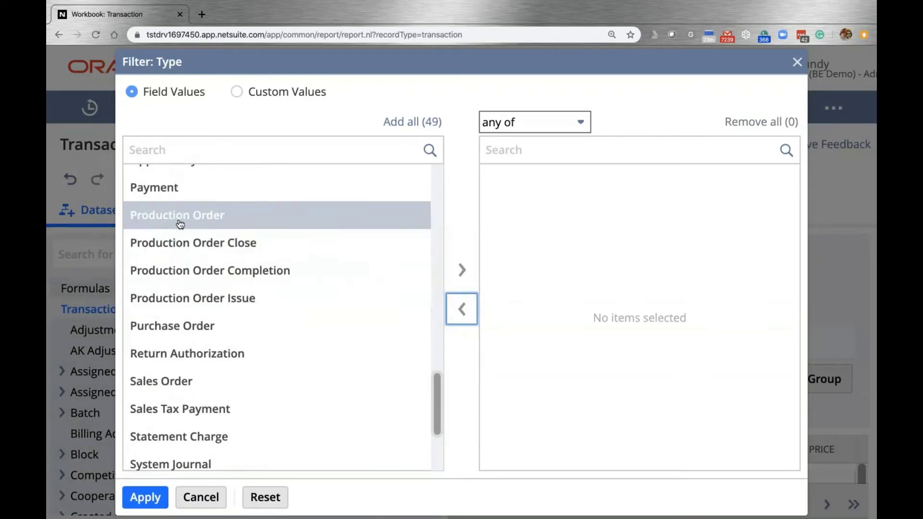
click(180, 223)
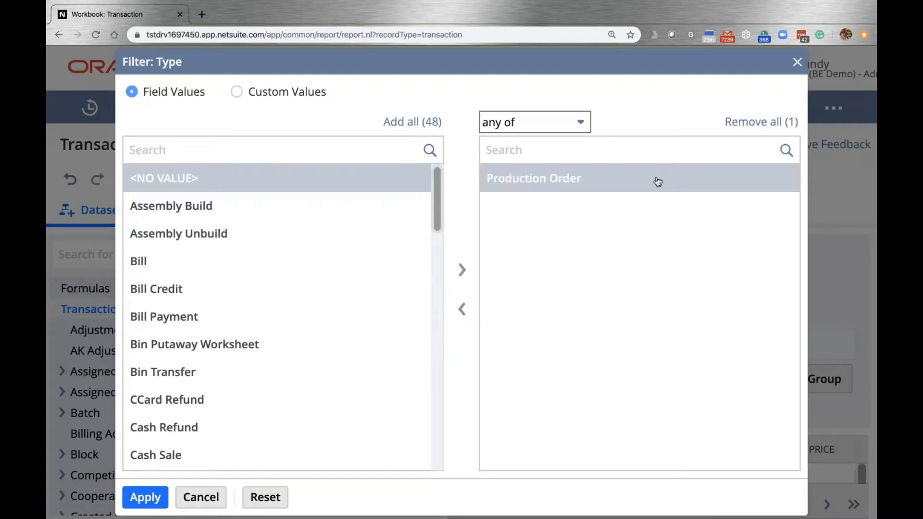
click(145, 497)
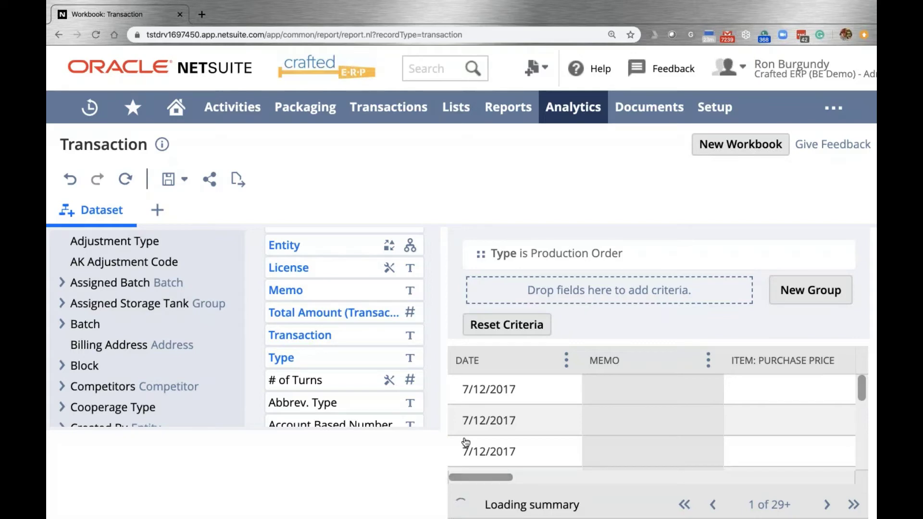
- Add the Transaction record's Status field to the dataset criteria alongside the Type criterion
scroll(385, 414, down, 1)
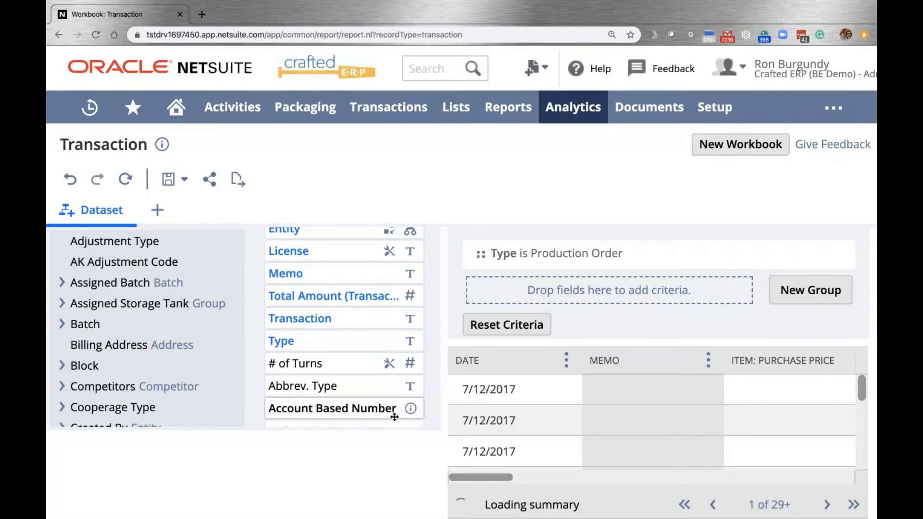
scroll(372, 339, up, 1)
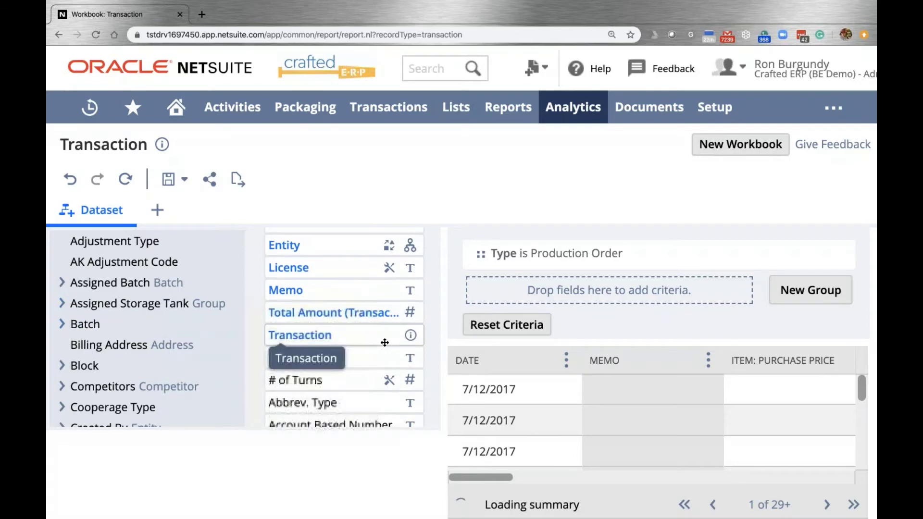
scroll(372, 342, down, 10)
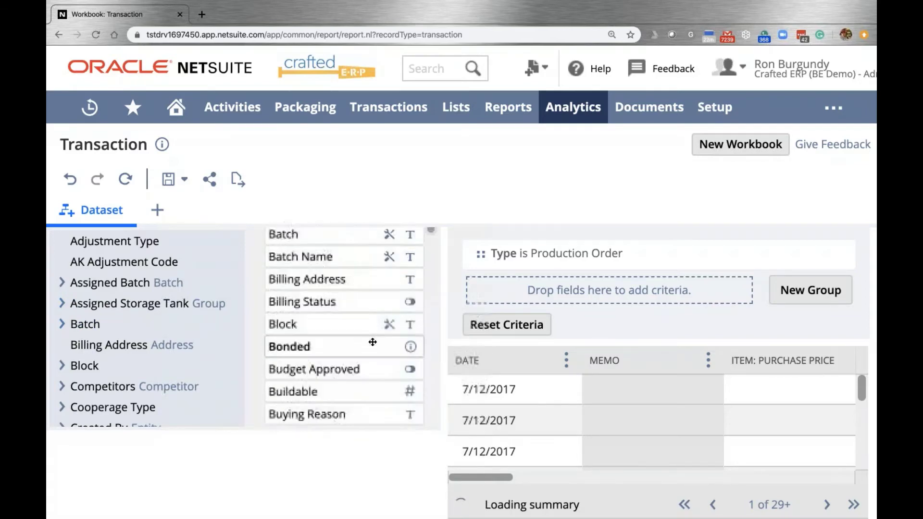
scroll(373, 342, down, 15)
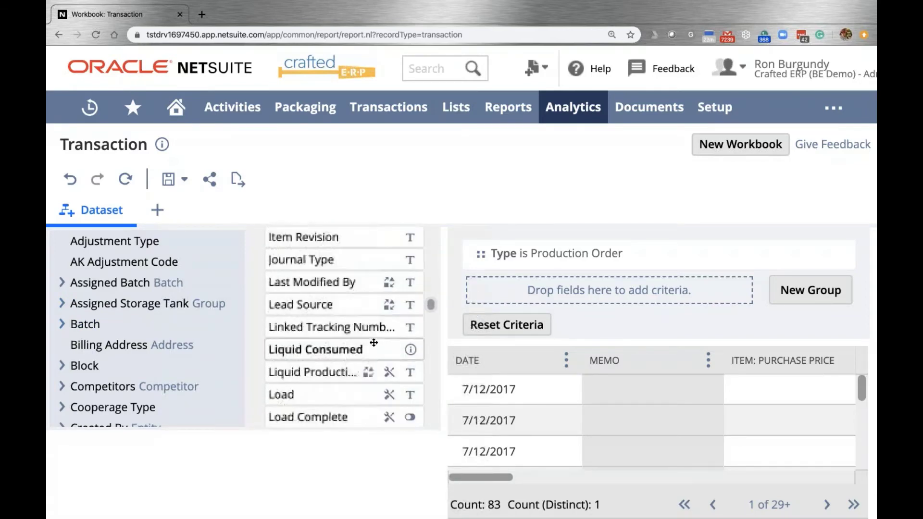
scroll(373, 342, down, 10)
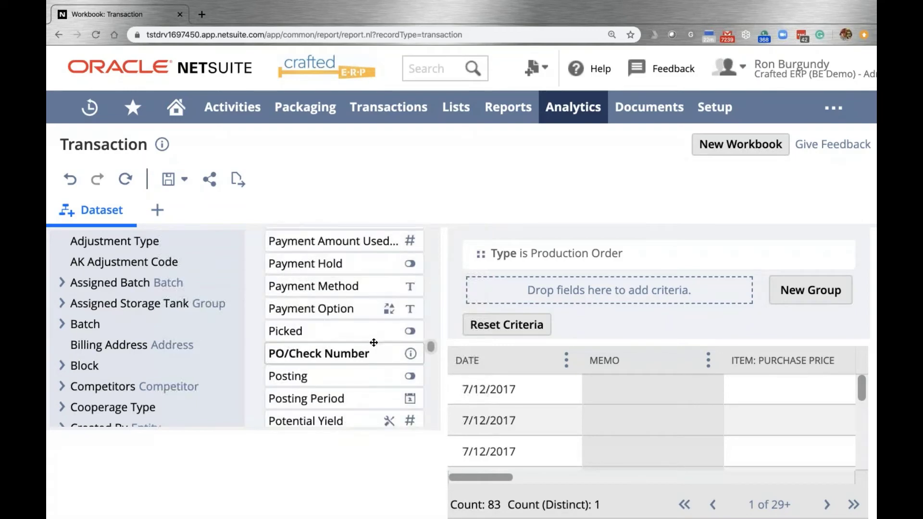
scroll(372, 343, down, 10)
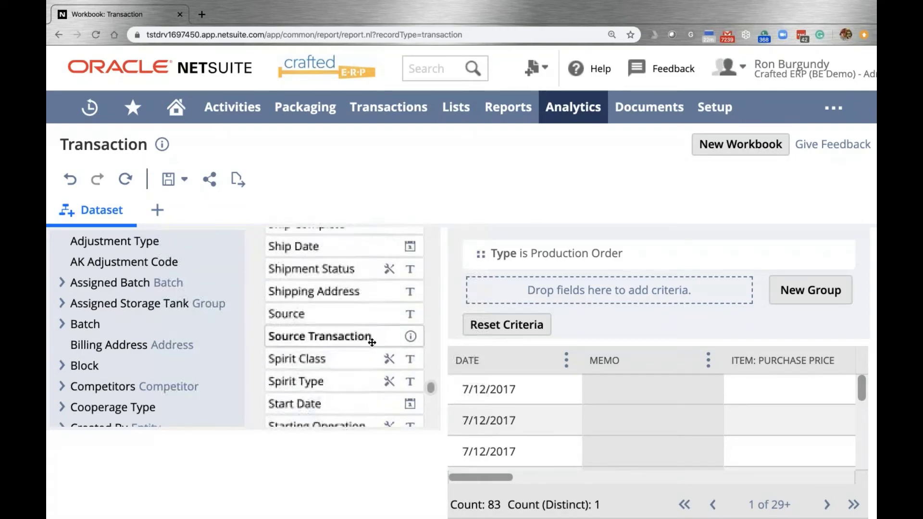
scroll(372, 343, down, 3)
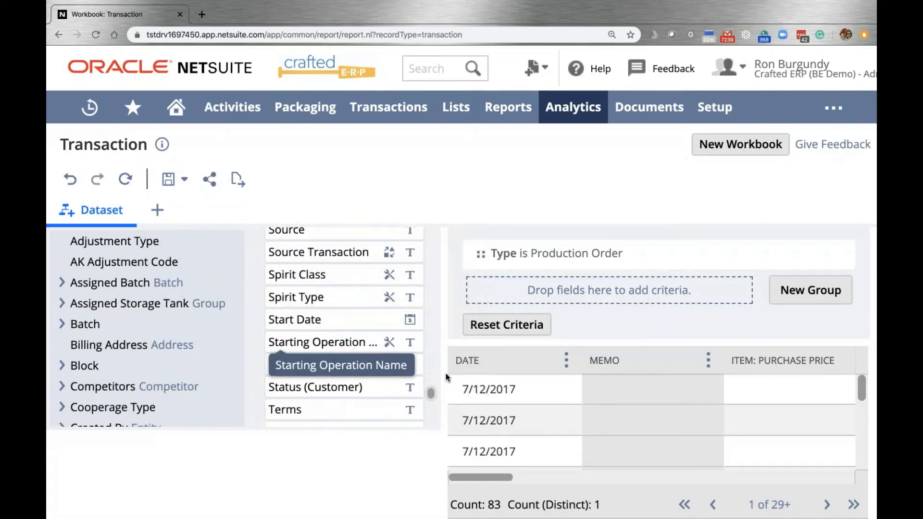
drag(298, 365, 606, 289)
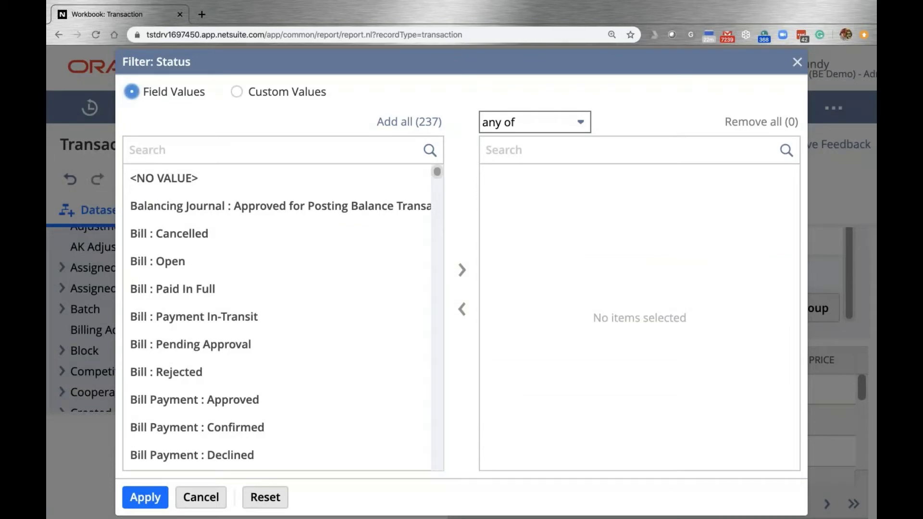
- Search the Status filter's values for "pro" and add Production Order : Built to its any of selection
scroll(279, 251, down, 20)
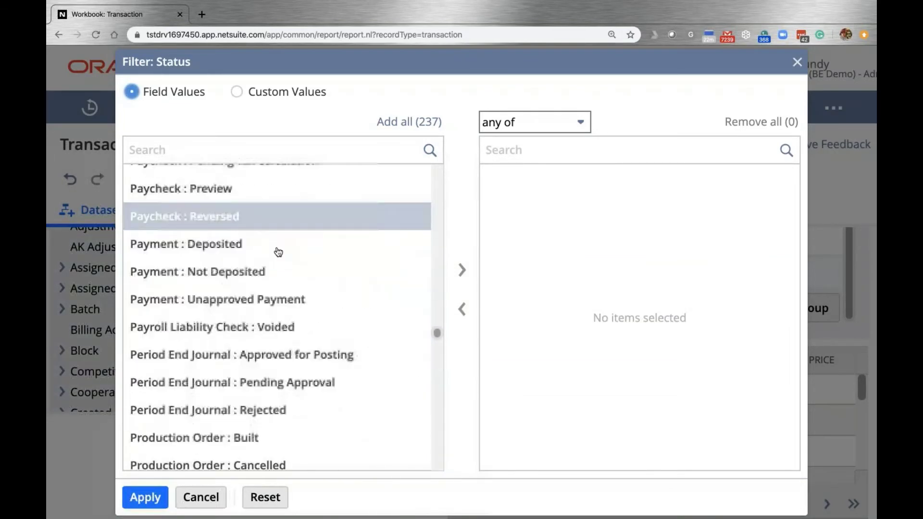
scroll(279, 250, down, 15)
click(168, 142)
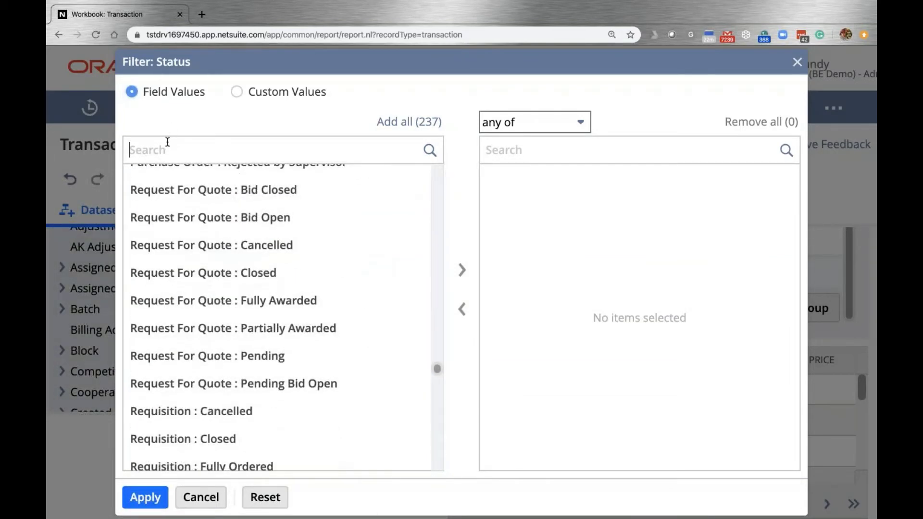
text(pro)
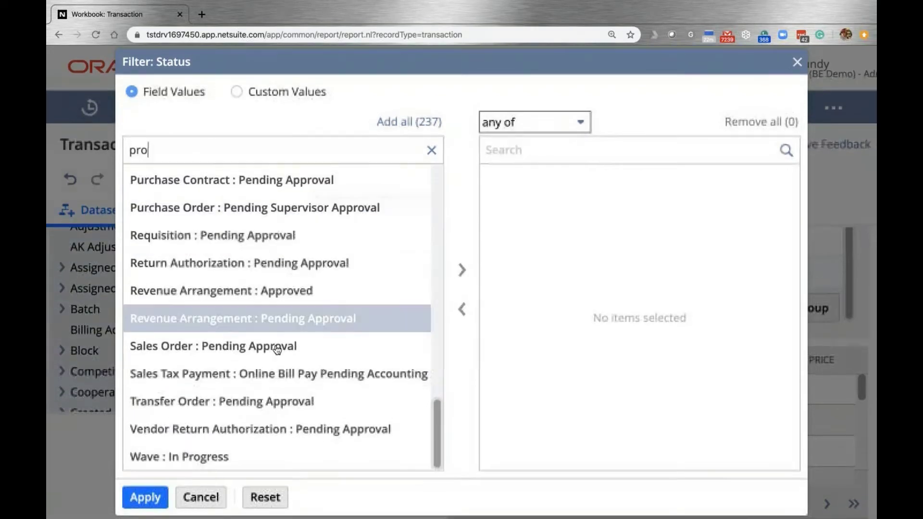
scroll(249, 294, up, 1)
scroll(249, 294, up, 5)
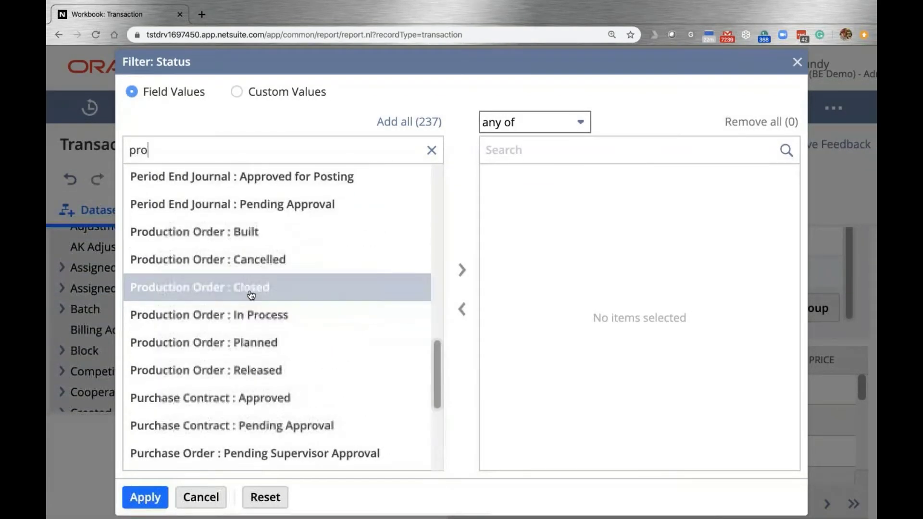
click(149, 236)
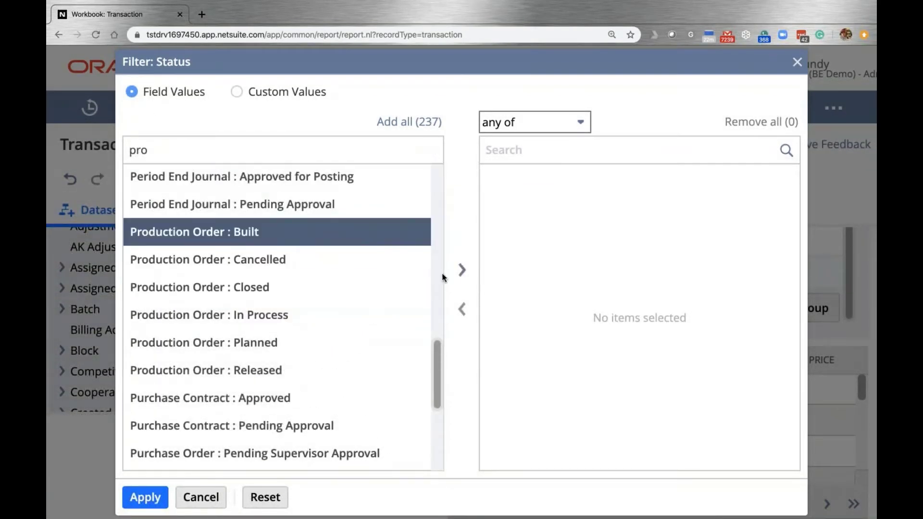
click(462, 269)
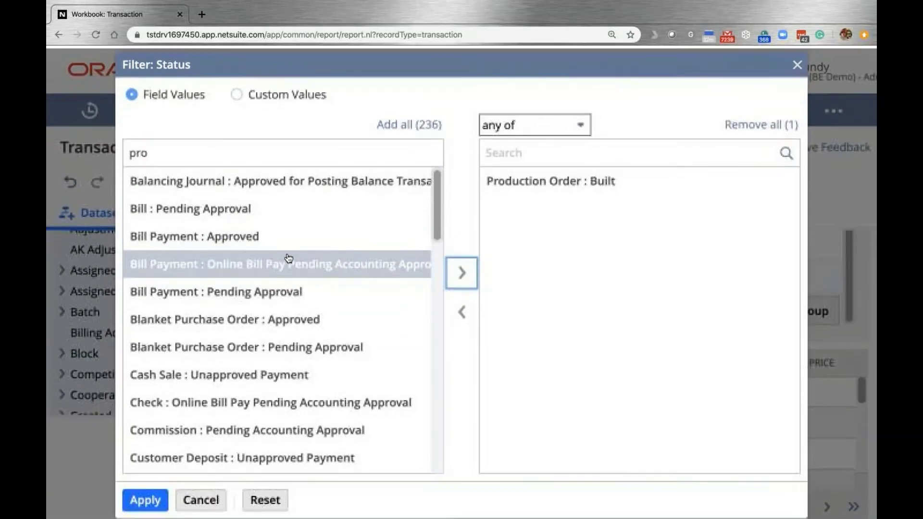
- Add Production Order : Closed to the Status filter's selected values and apply the criterion
scroll(286, 256, down, 5)
scroll(289, 259, down, 8)
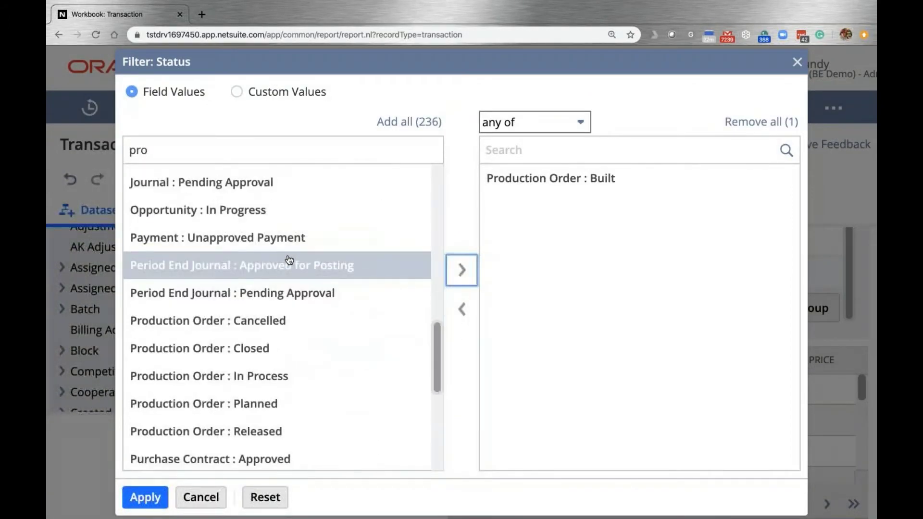
click(201, 349)
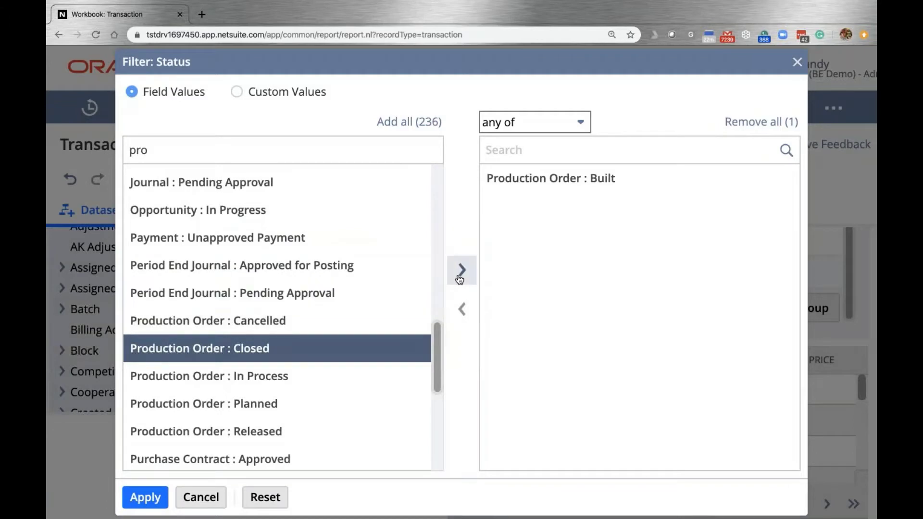
click(461, 279)
click(154, 498)
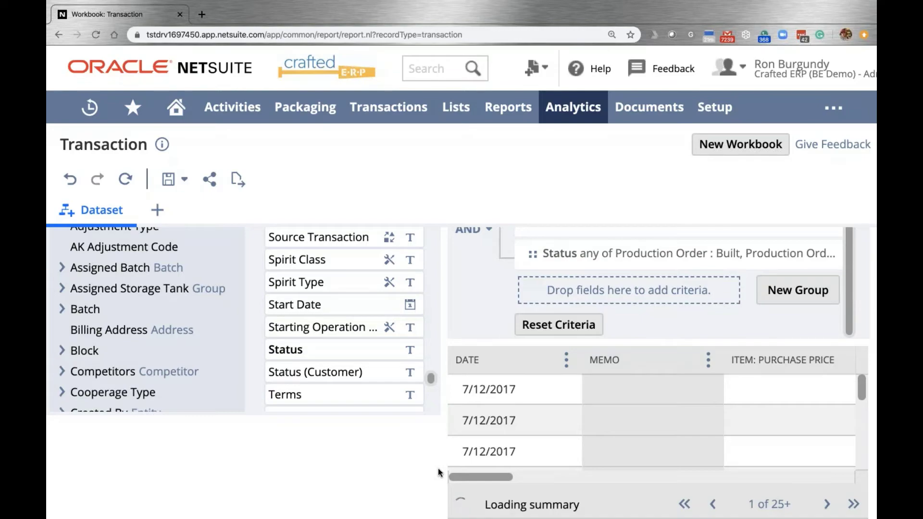
- Collapse the field list so the criteria and result columns use the full page width
scroll(347, 317, up, 10)
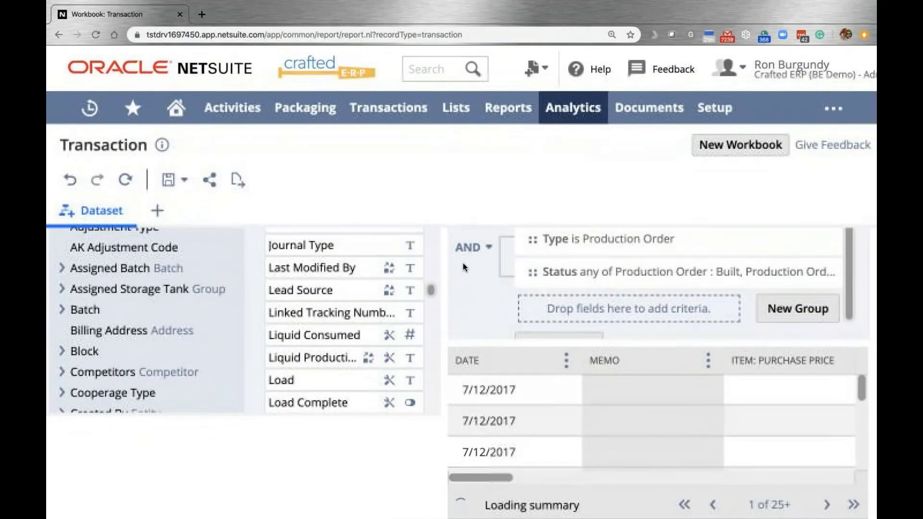
scroll(346, 298, up, 10)
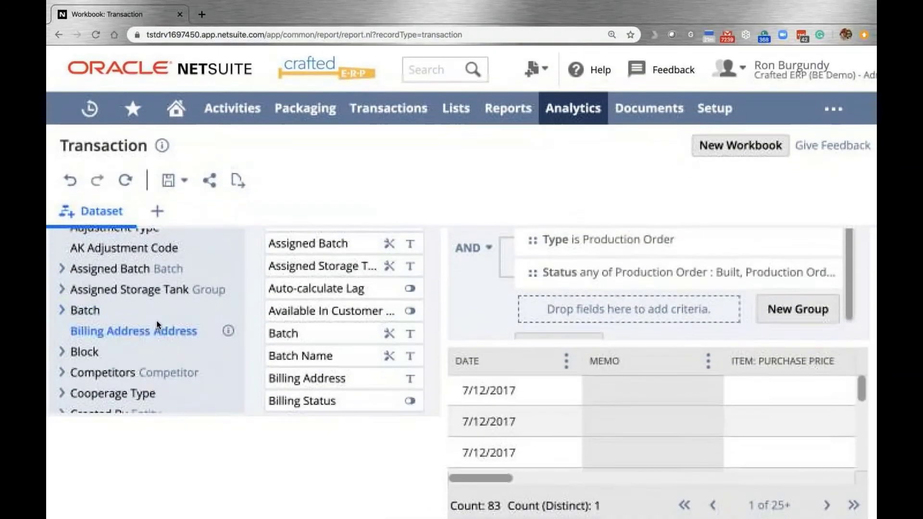
scroll(161, 324, up, 5)
scroll(289, 308, up, 10)
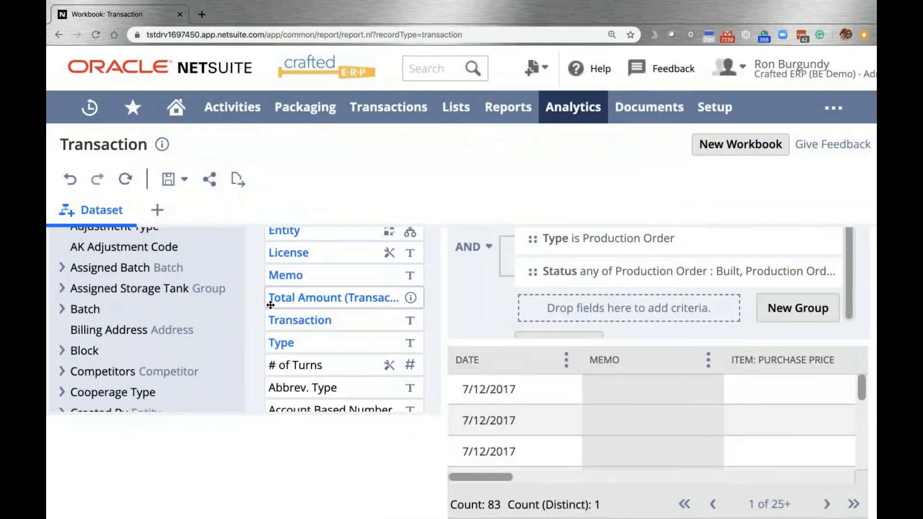
scroll(250, 279, down, 1)
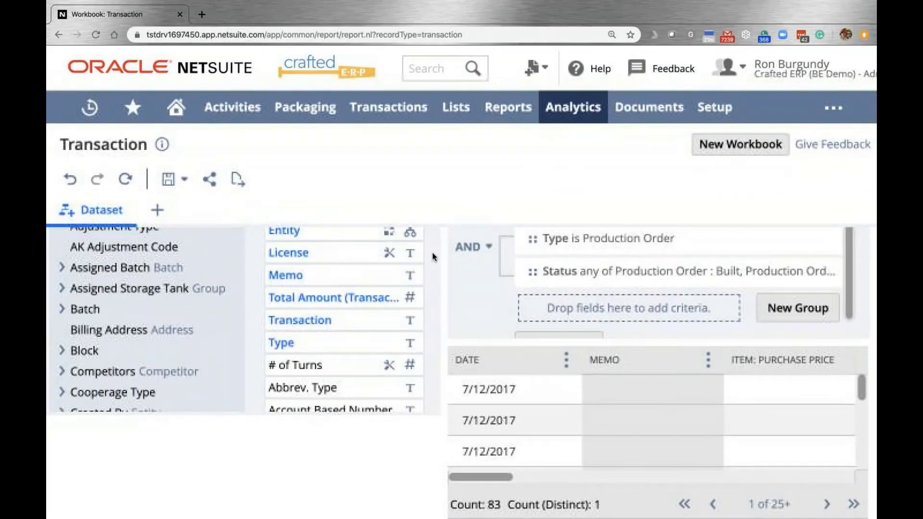
key(ctrl+minus)
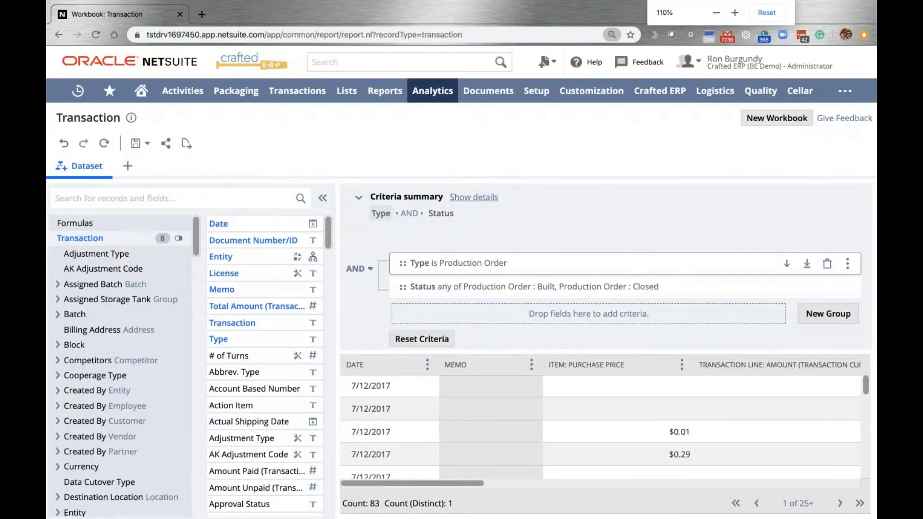
click(322, 199)
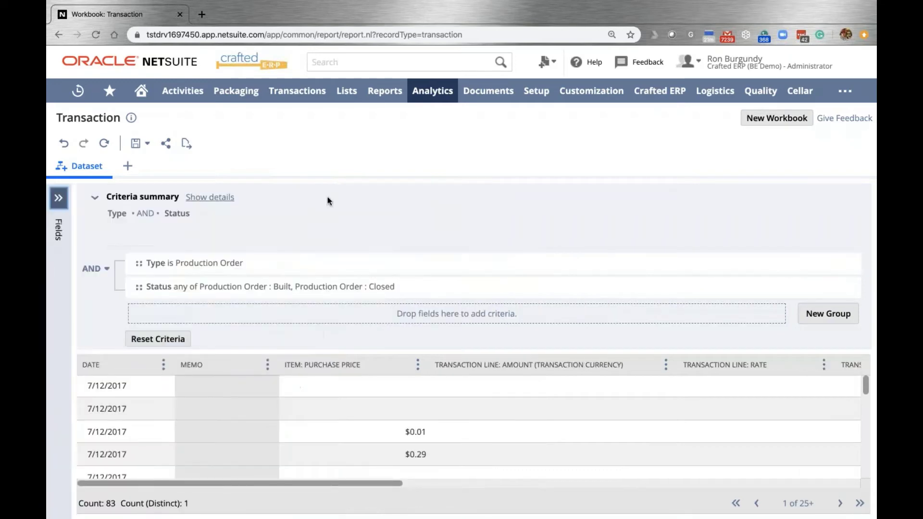
- Enlarge the page and examine the Type and Status criteria and how they are combined
key(ctrl+plus)
key(ctrl+plus)
key(ctrl+plus)
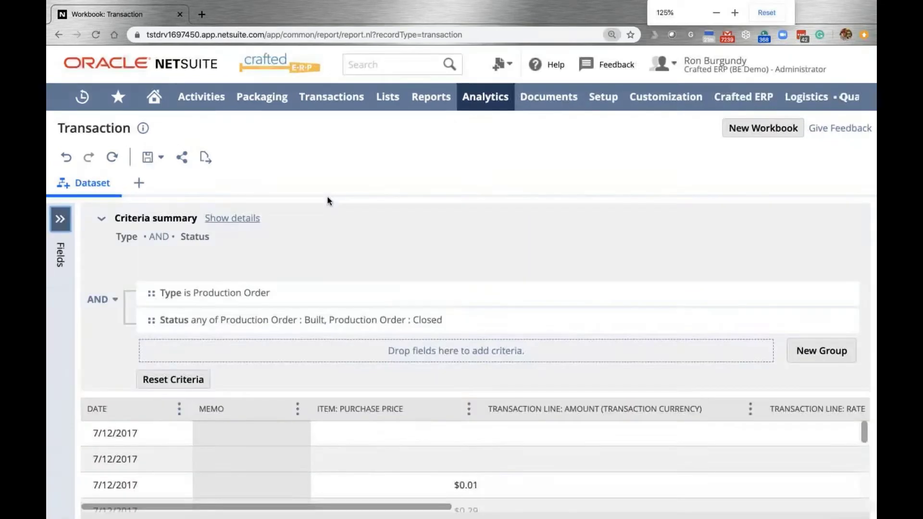
scroll(498, 289, down, 2)
scroll(498, 288, down, 1)
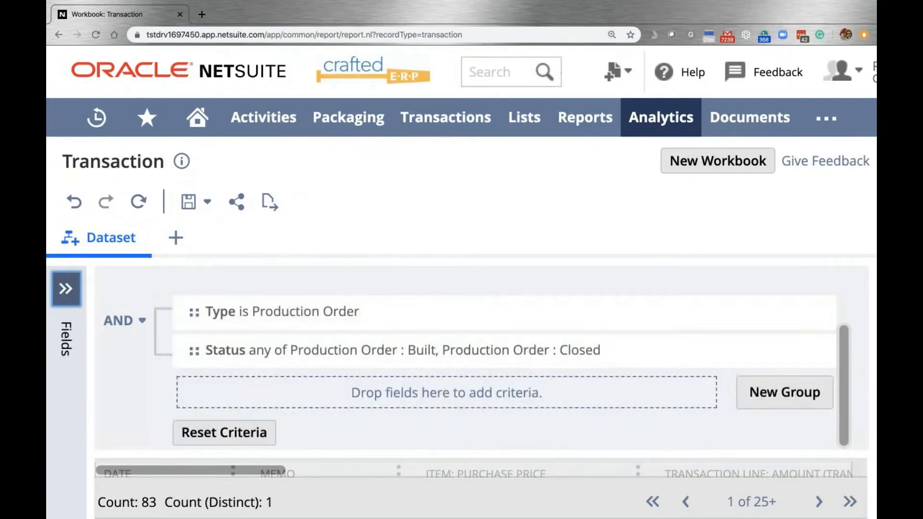
scroll(505, 352, up, 2)
scroll(500, 354, down, 2)
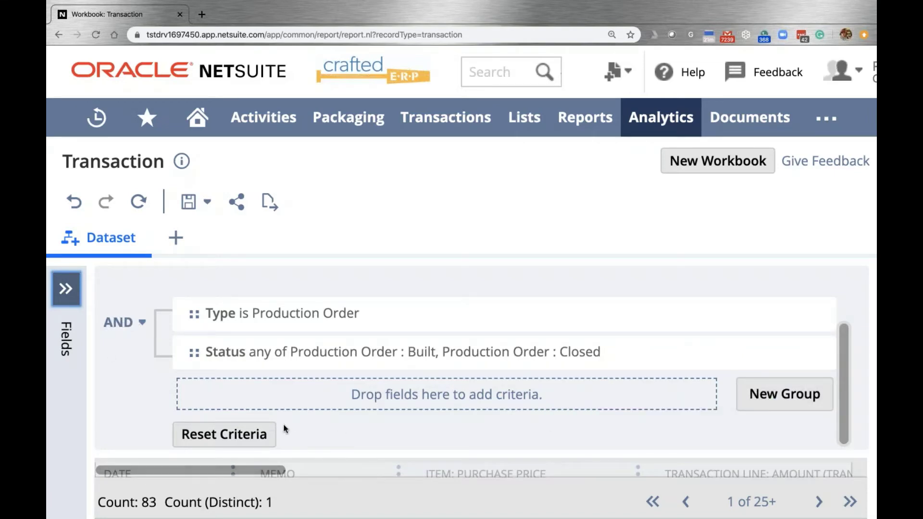
- Choose AND as the logical operator joining the Type and Status criteria
click(140, 326)
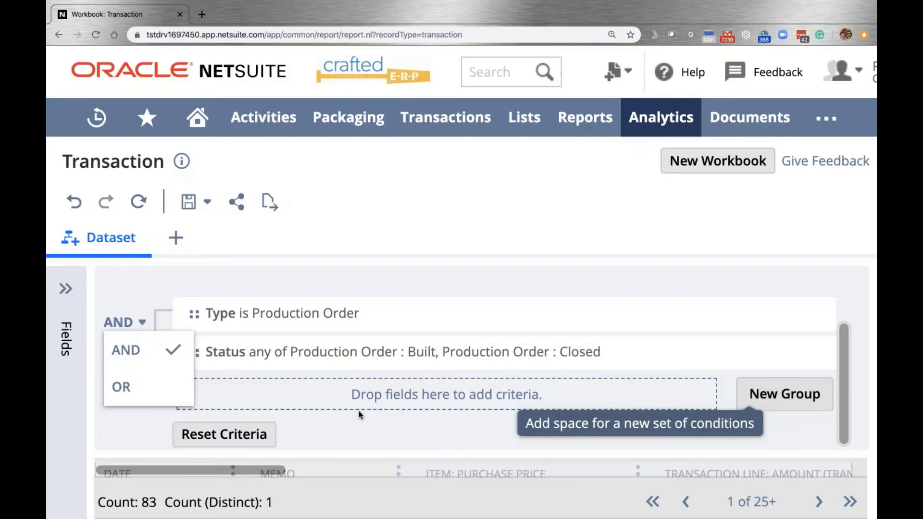
click(123, 350)
scroll(304, 360, down, 2)
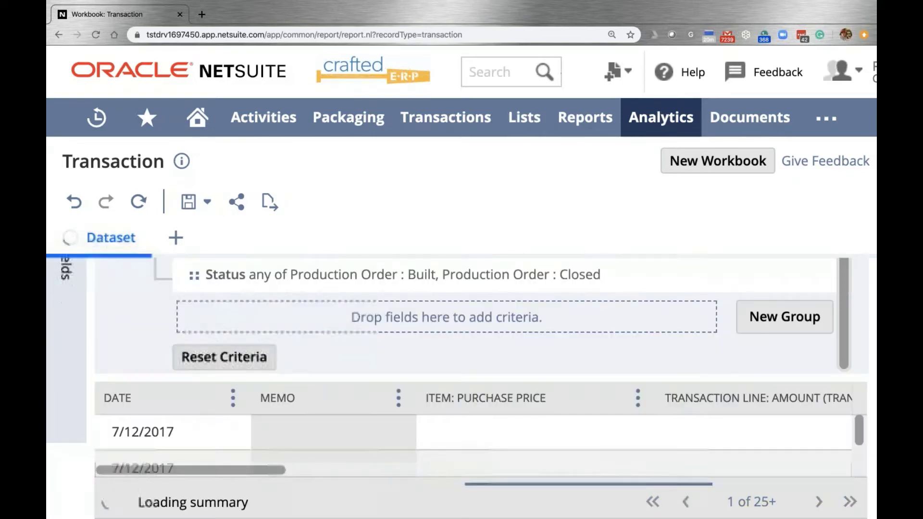
scroll(269, 344, up, 2)
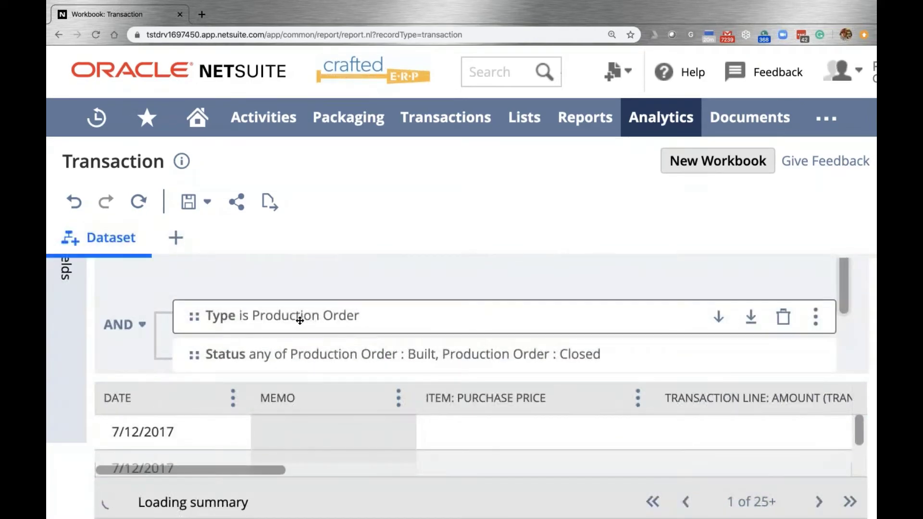
scroll(300, 319, down, 1)
scroll(303, 319, up, 1)
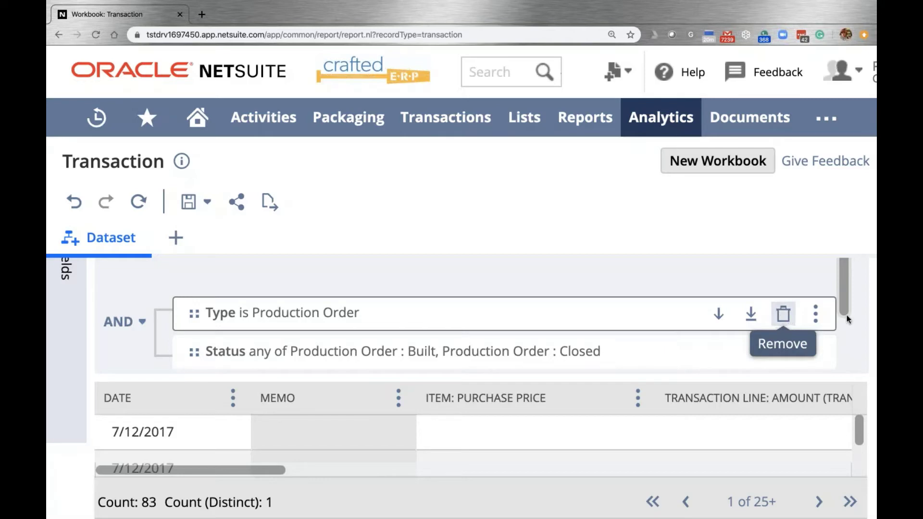
- Examine the additional options of the Type criterion and briefly show the field list beside the criteria
click(815, 313)
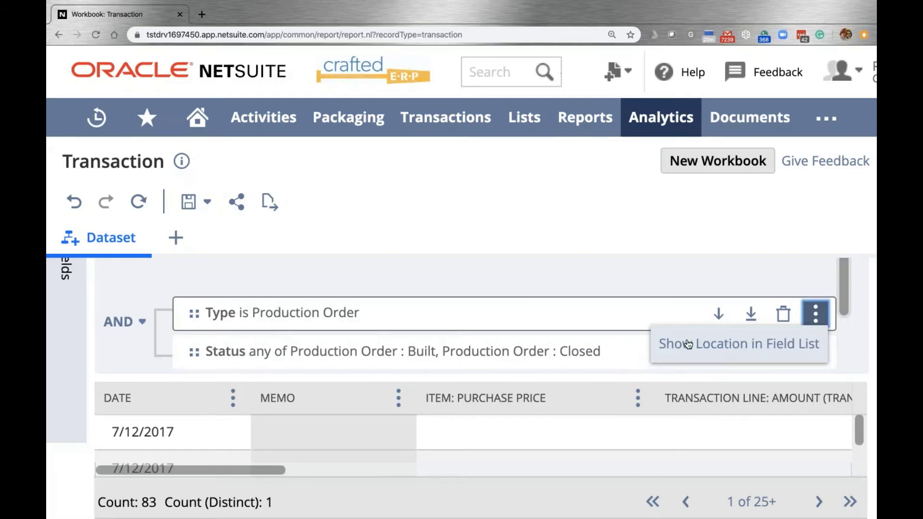
key(super+minus)
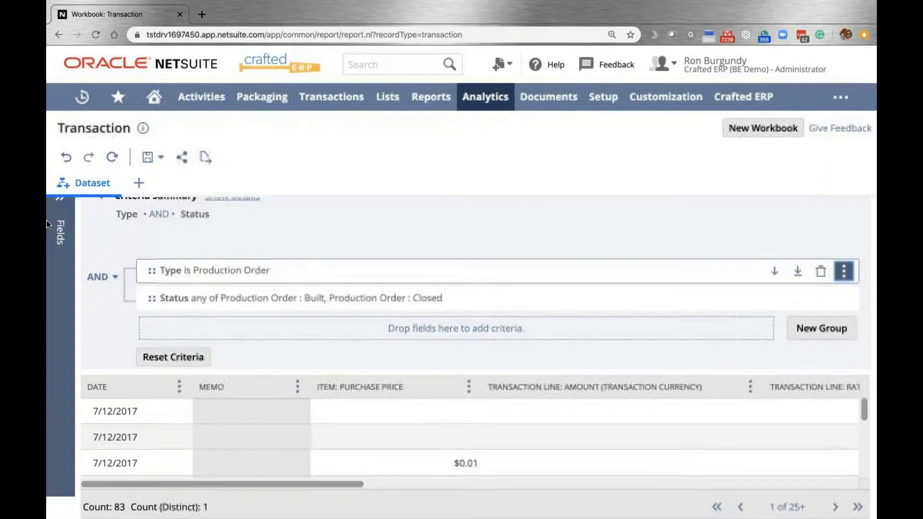
click(52, 212)
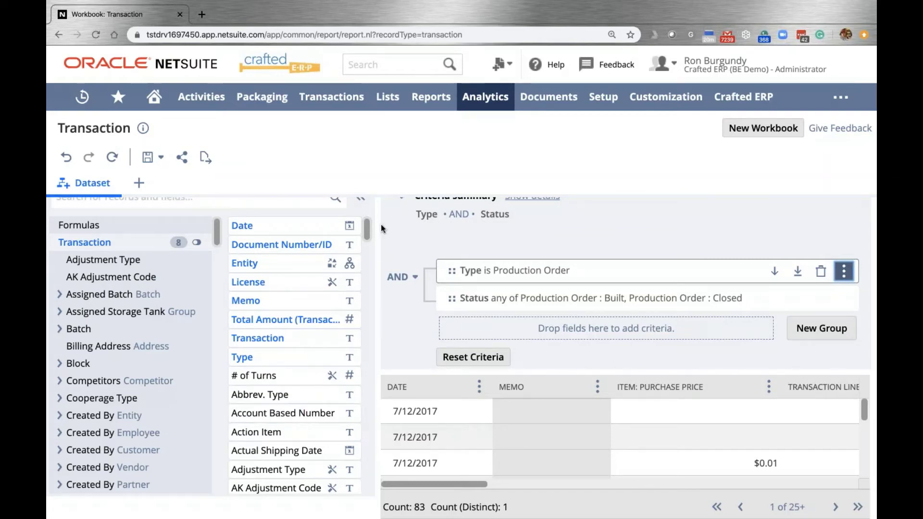
scroll(378, 224, up, 1)
scroll(358, 213, down, 1)
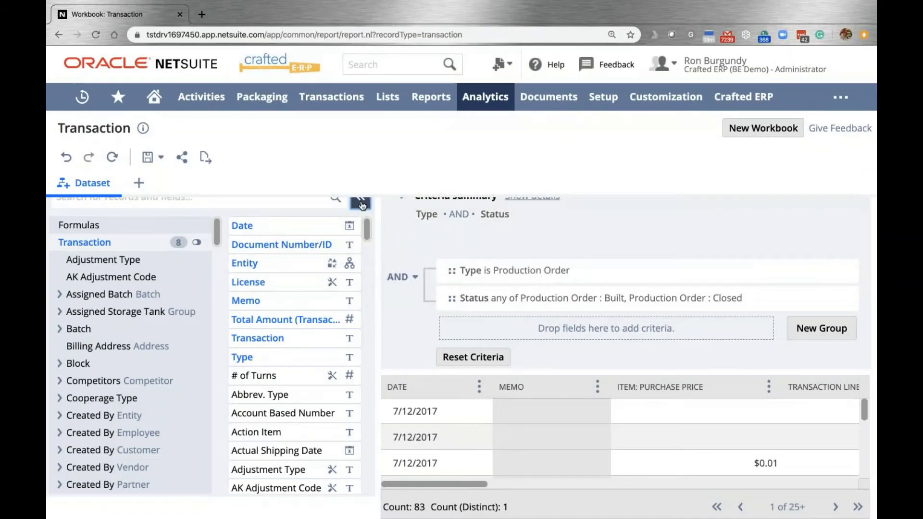
click(361, 203)
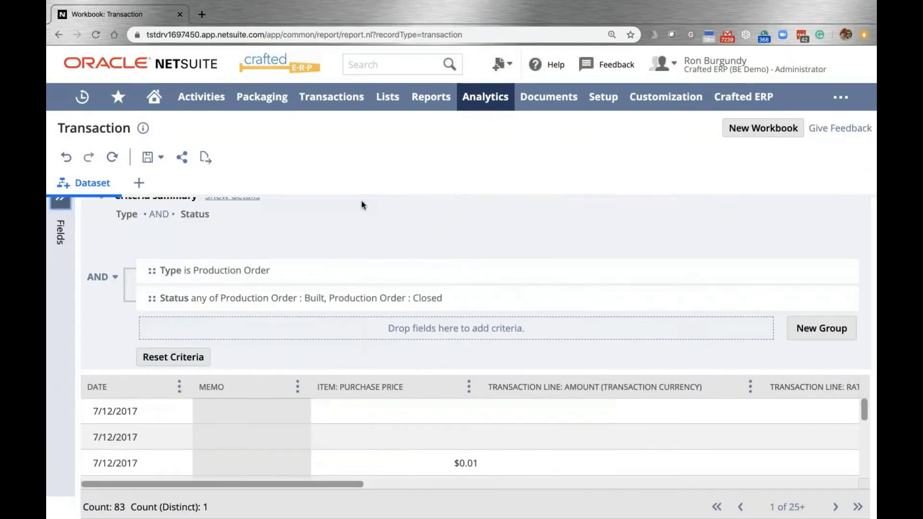
- Enlarge the page and examine the count figures of the Memo column below the results
key(super+equal)
key(super+equal)
key(super+equal)
scroll(462, 293, down, 3)
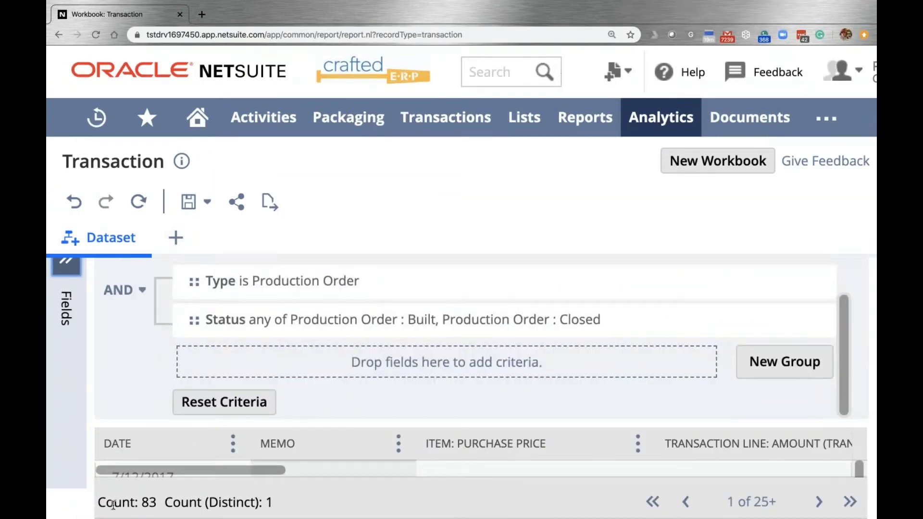
double_click(149, 503)
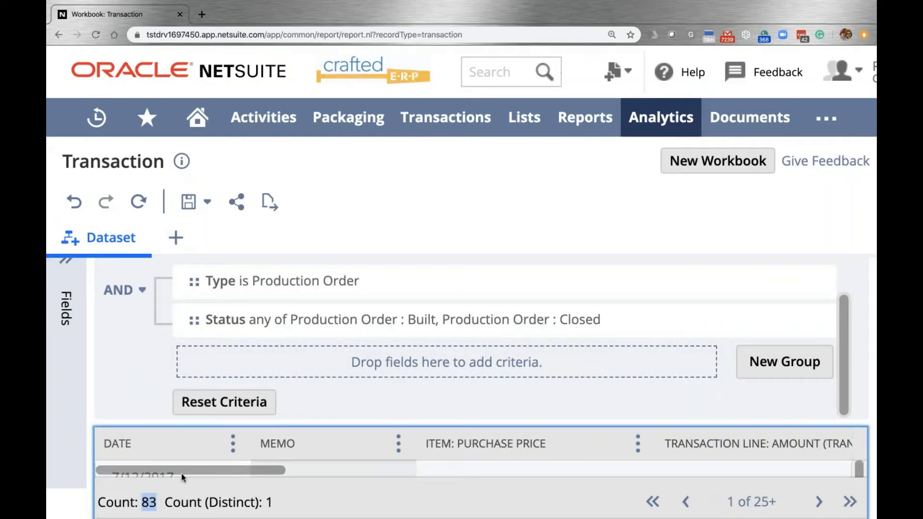
drag(186, 467, 301, 471)
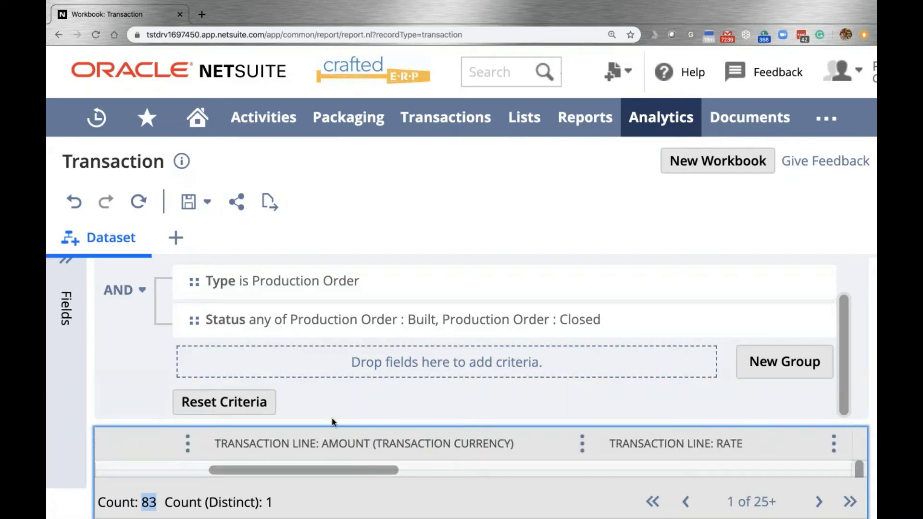
- Collapse the criteria definitions under the criteria summary to give the result rows more room
key(super+minus)
scroll(254, 255, up, 1)
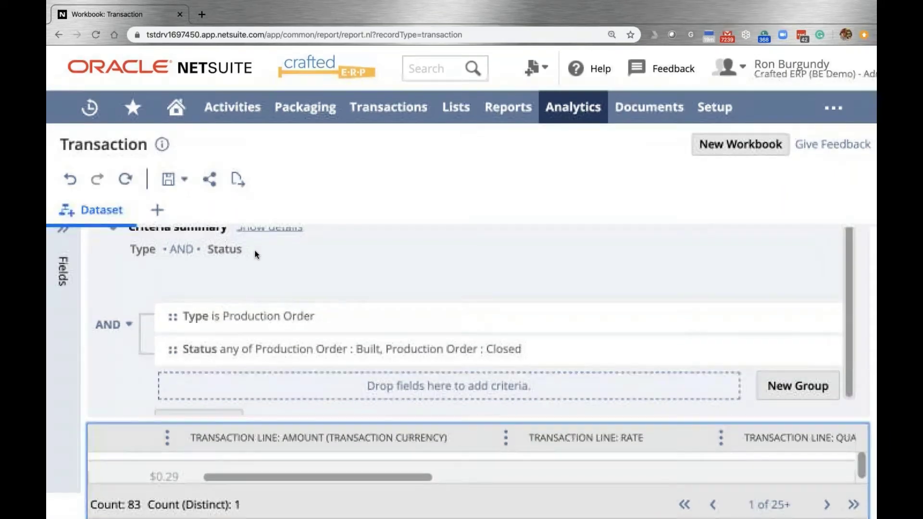
click(114, 230)
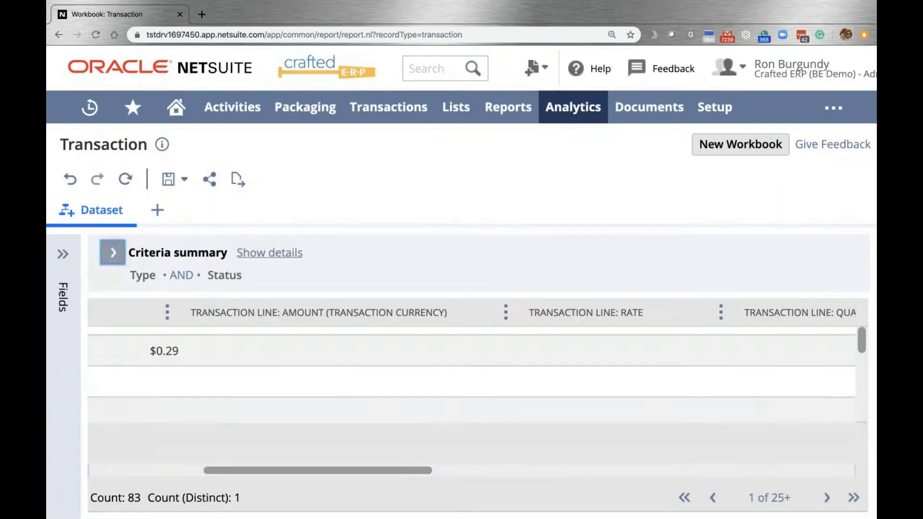
click(112, 254)
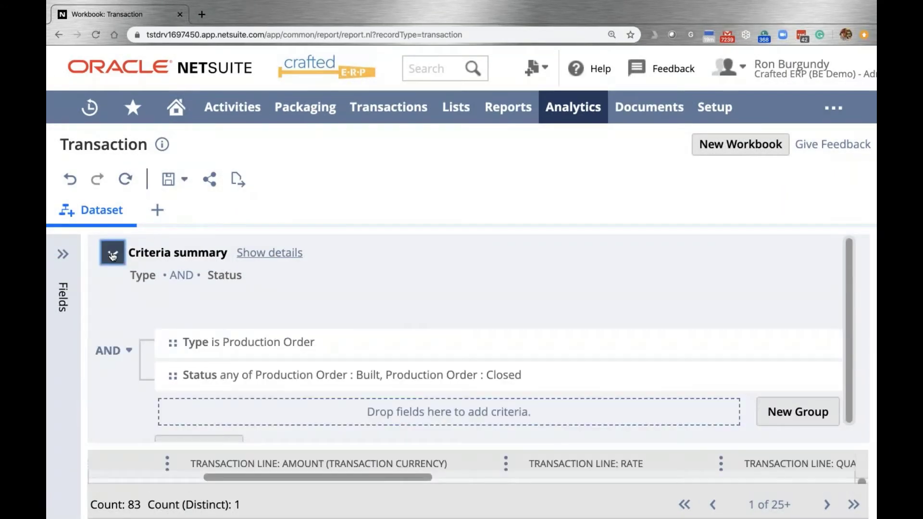
click(112, 253)
- Display the summary figures for the Transaction Line: Quantity column
scroll(536, 349, left, 5)
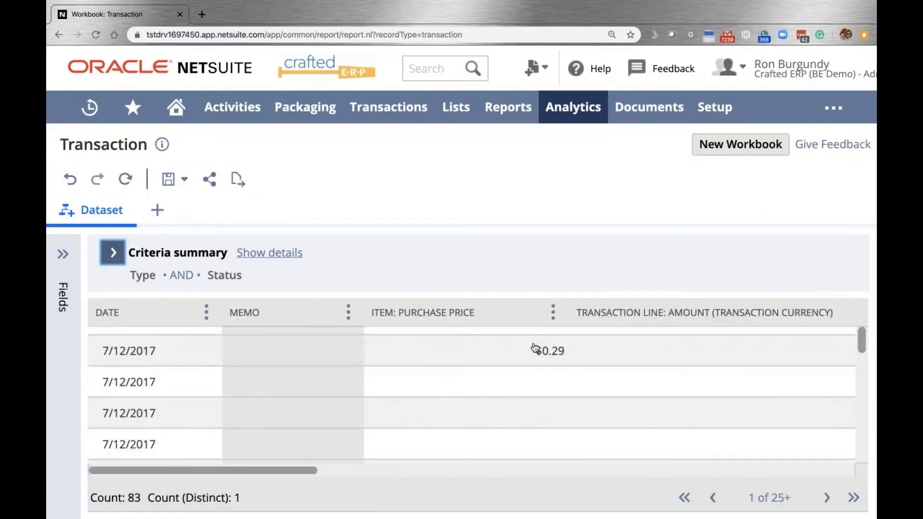
scroll(537, 349, right, 1)
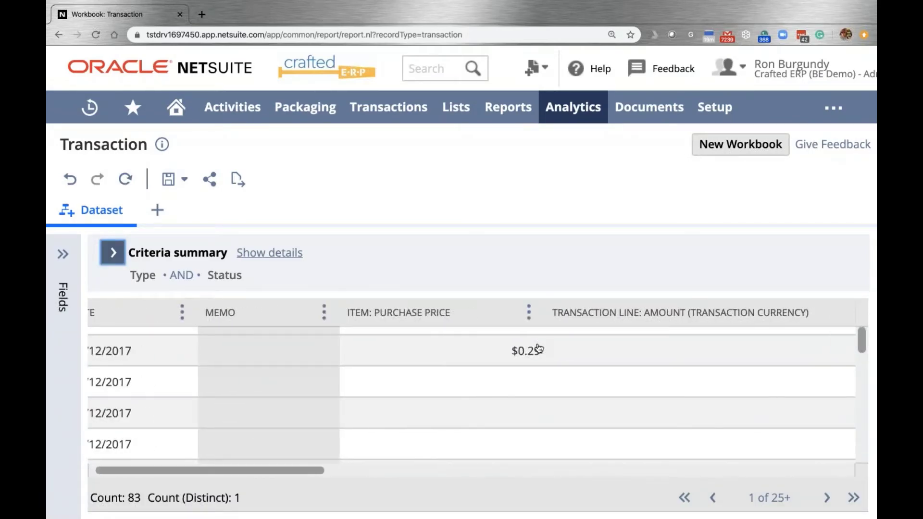
scroll(539, 349, right, 2)
scroll(610, 325, right, 5)
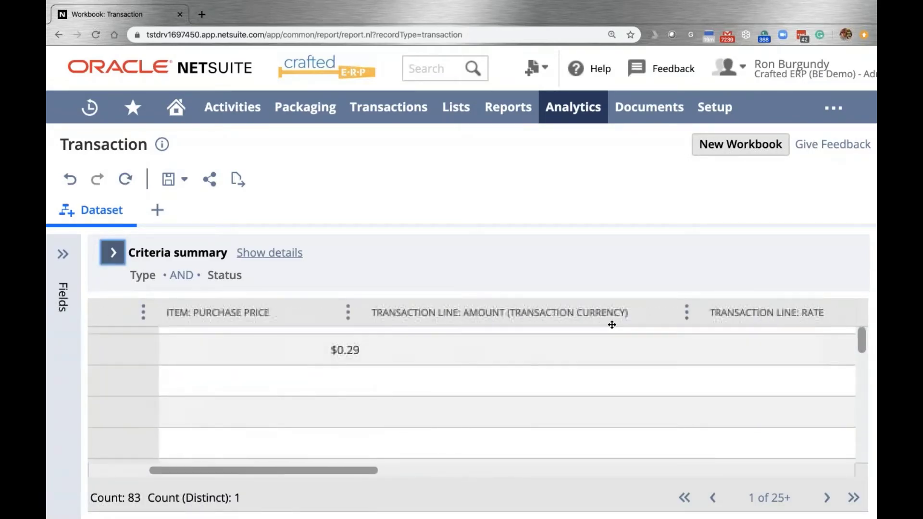
scroll(610, 325, right, 8)
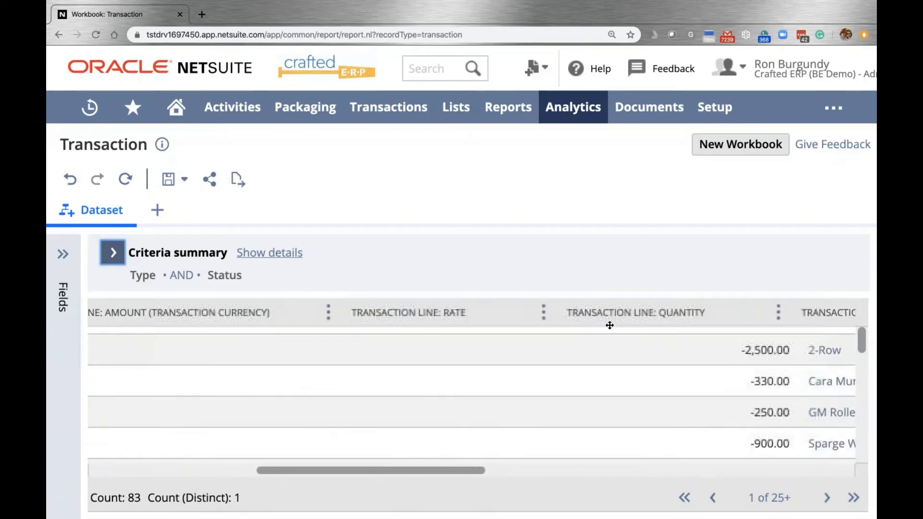
scroll(609, 325, right, 2)
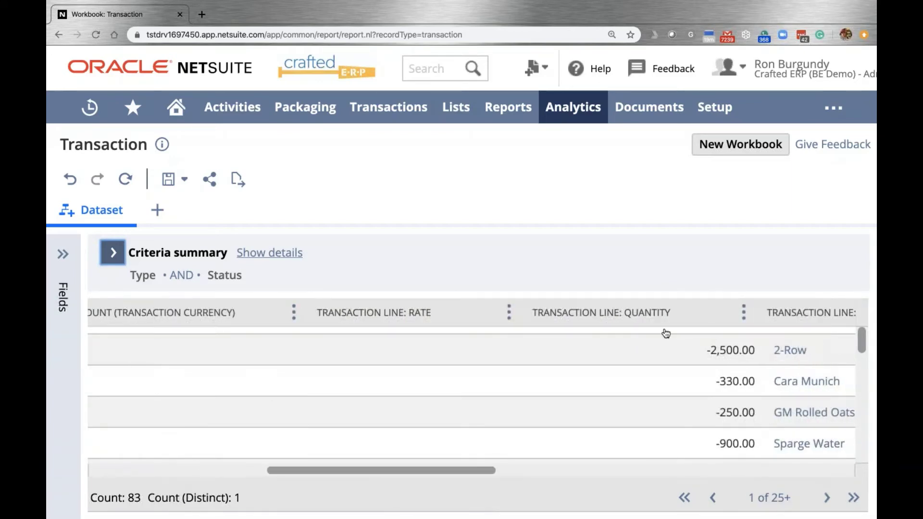
click(605, 315)
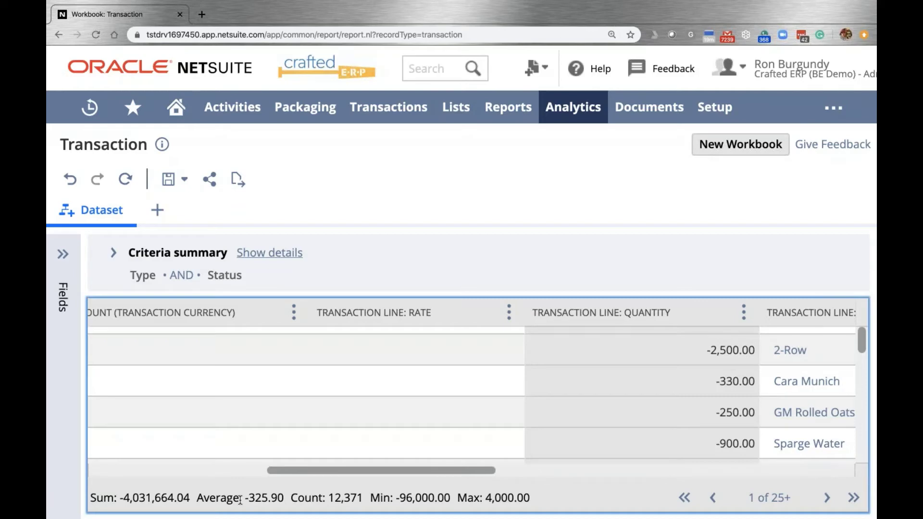
- Examine the line quantities beside the other result columns and check which visualization types can be added
scroll(240, 500, up, 2)
scroll(240, 500, right, 2)
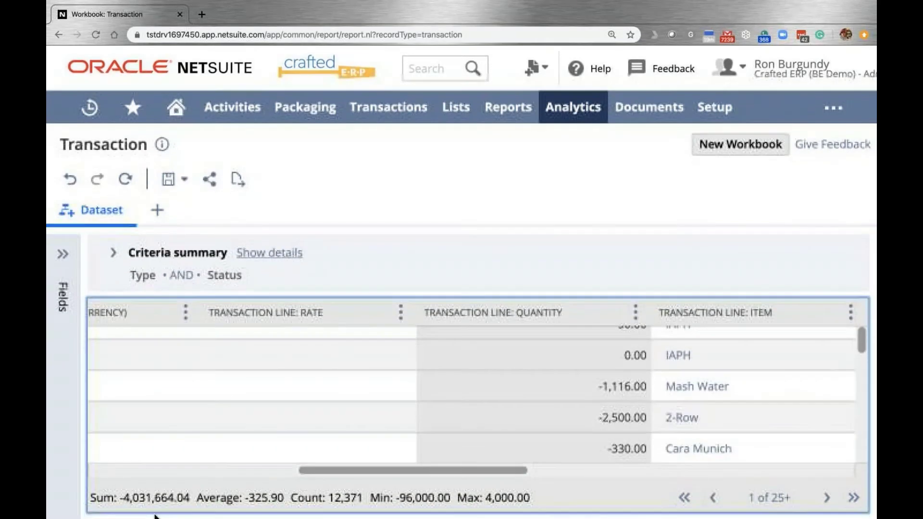
scroll(484, 408, up, 1)
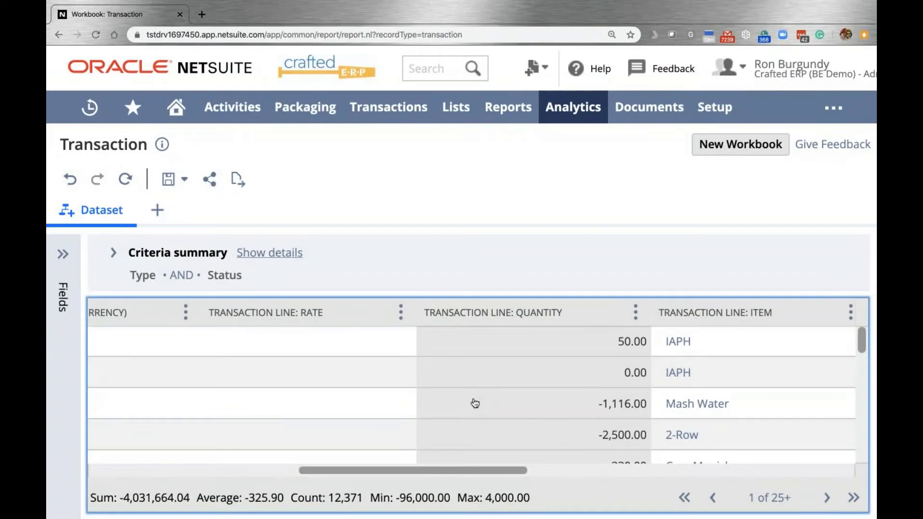
scroll(546, 371, left, 3)
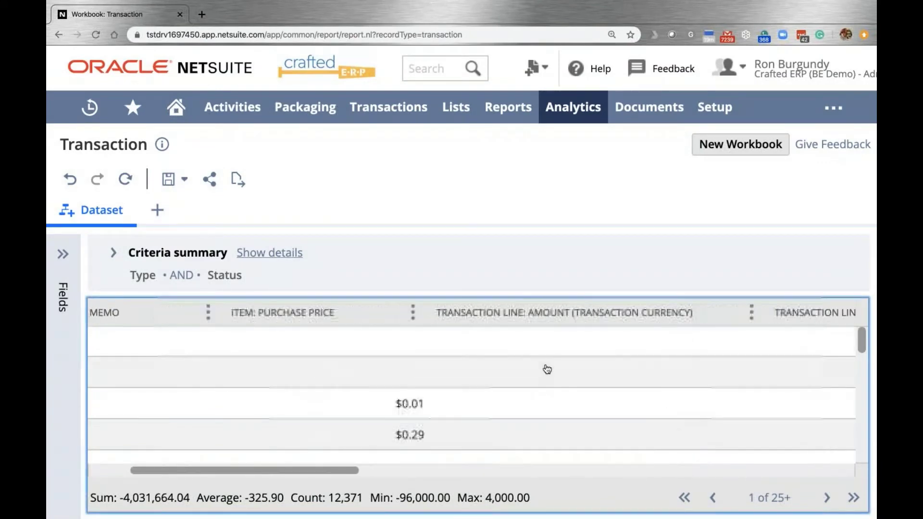
scroll(547, 370, left, 2)
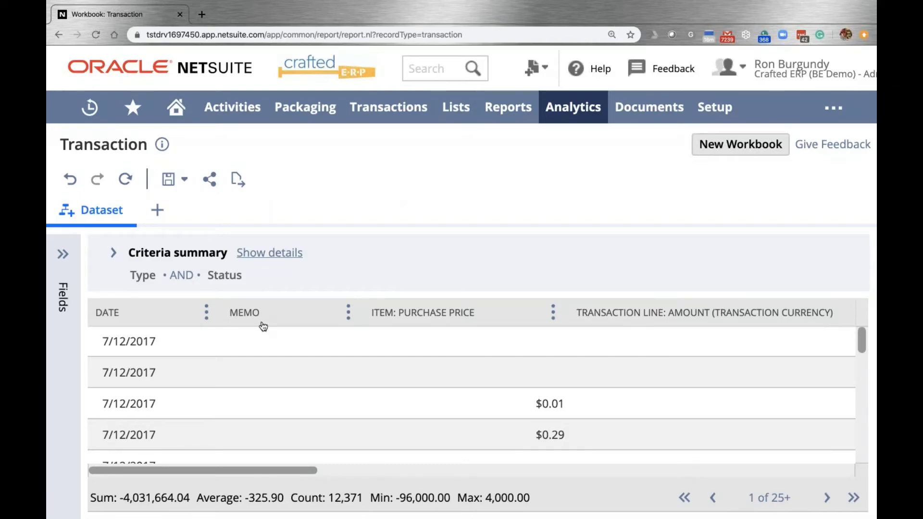
click(157, 212)
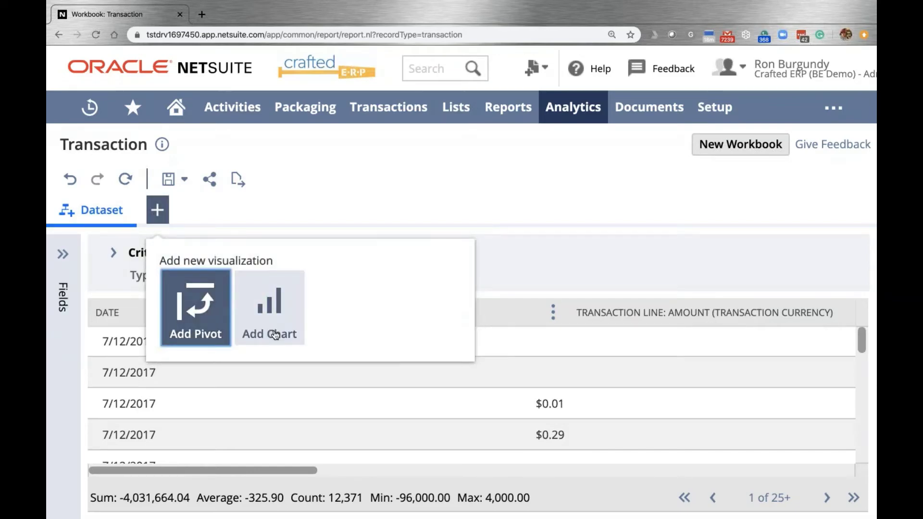
click(401, 206)
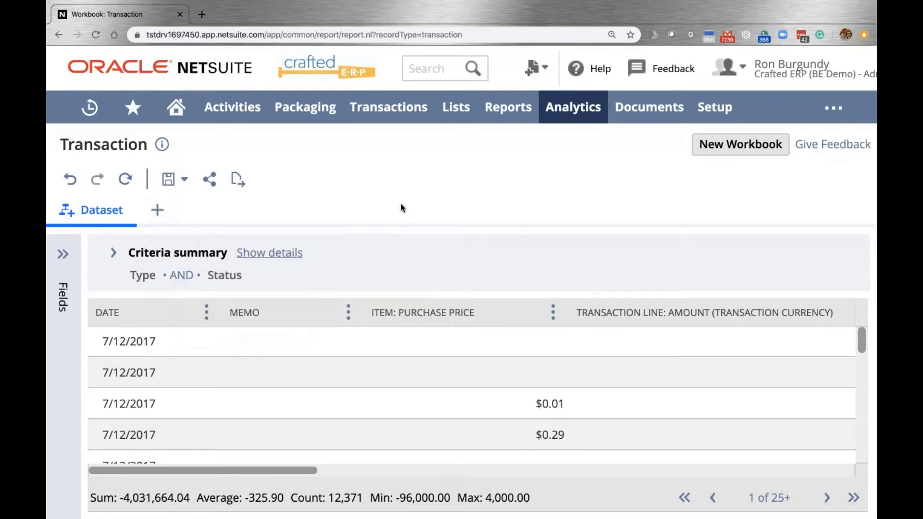
- Save the workbook under the name RMNSUG Demo Set
click(185, 181)
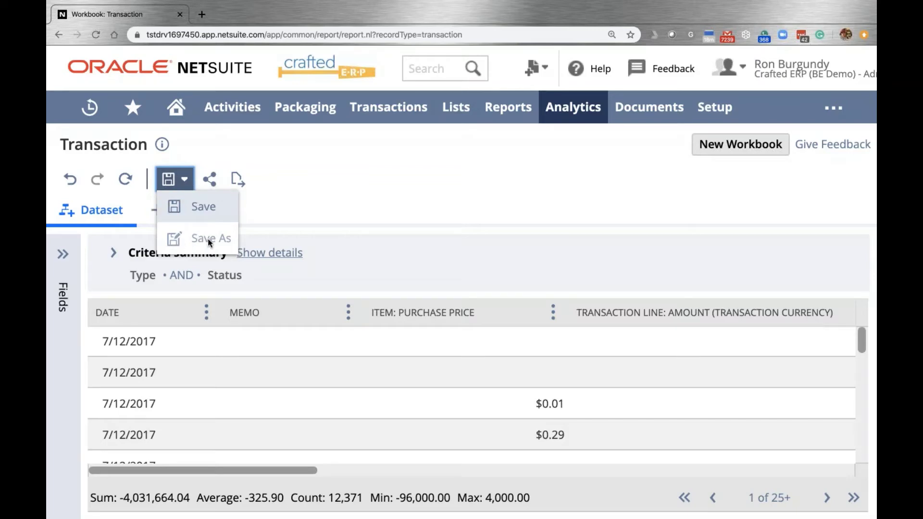
click(198, 216)
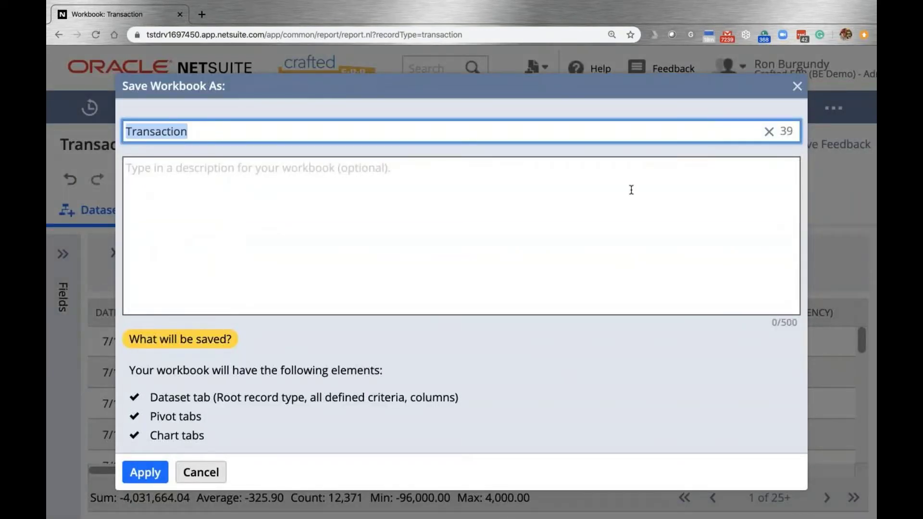
text(R)
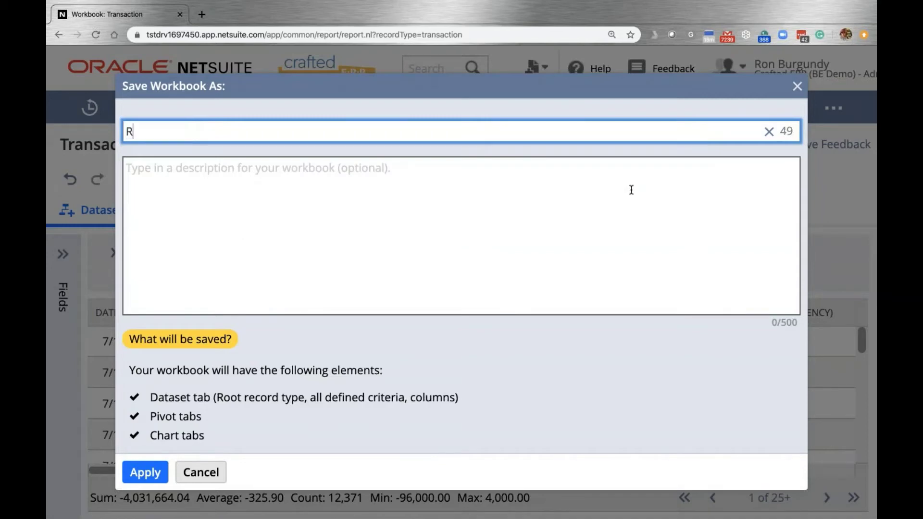
text(MNSUG Demo Set)
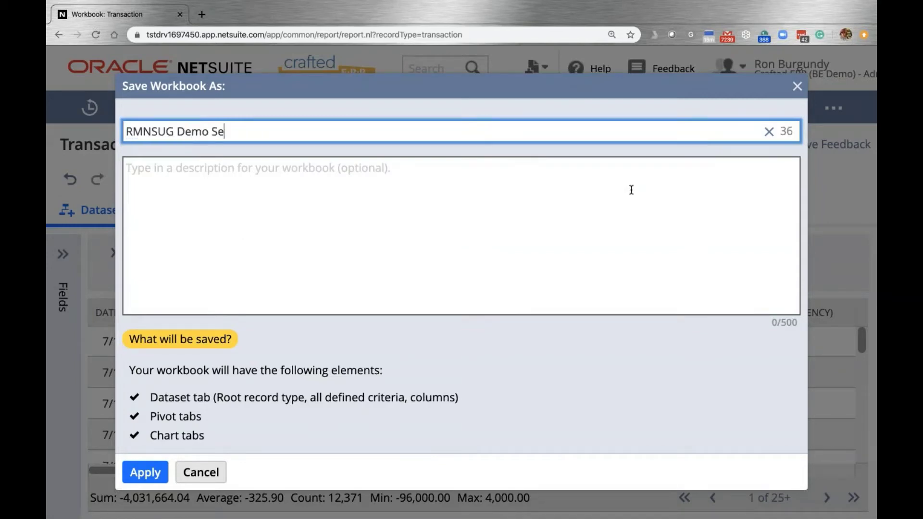
click(145, 473)
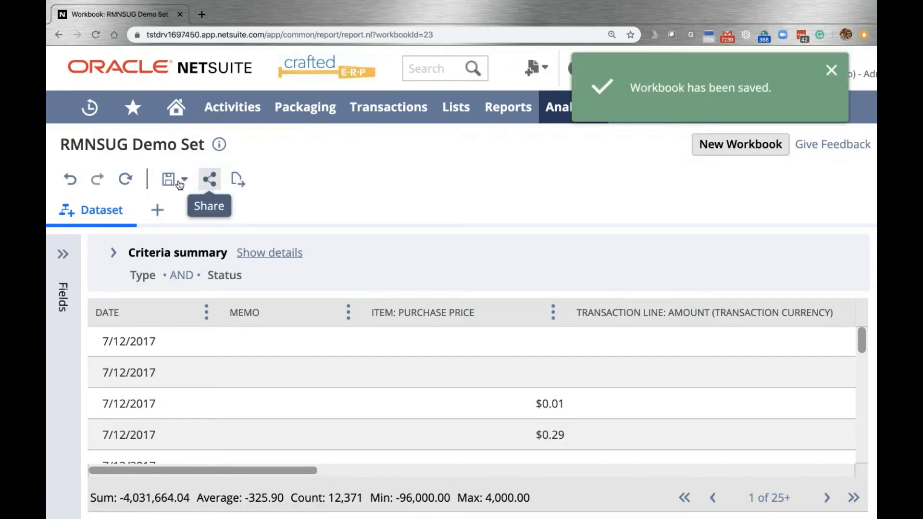
- Examine the roles and employees the workbook can be shared with, and leave without sharing it
click(208, 182)
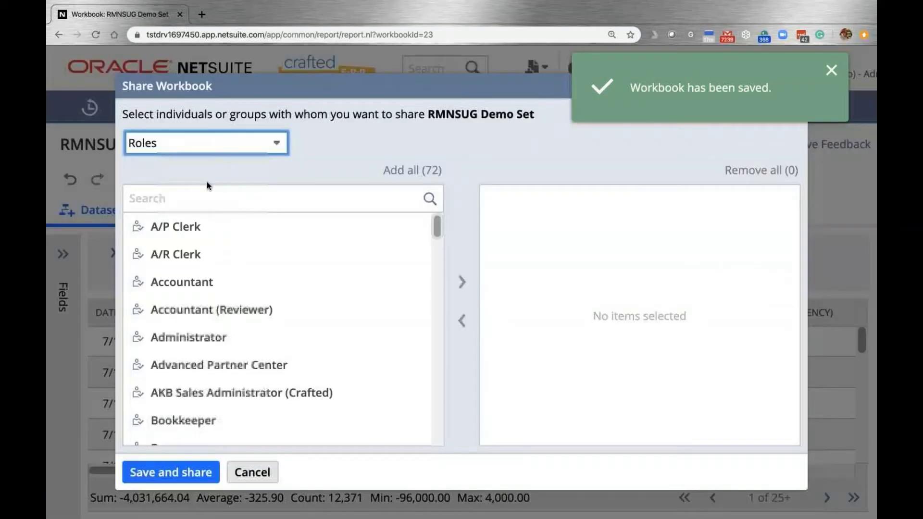
scroll(233, 301, down, 3)
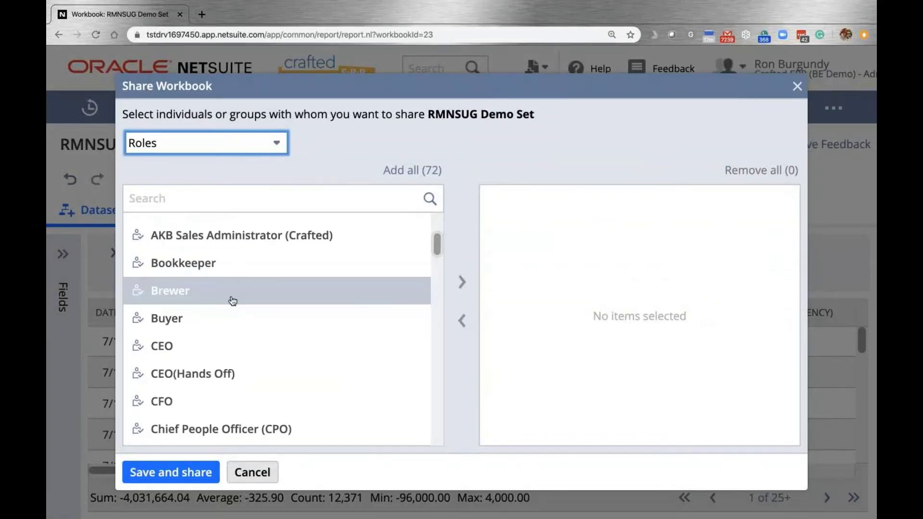
scroll(233, 301, down, 4)
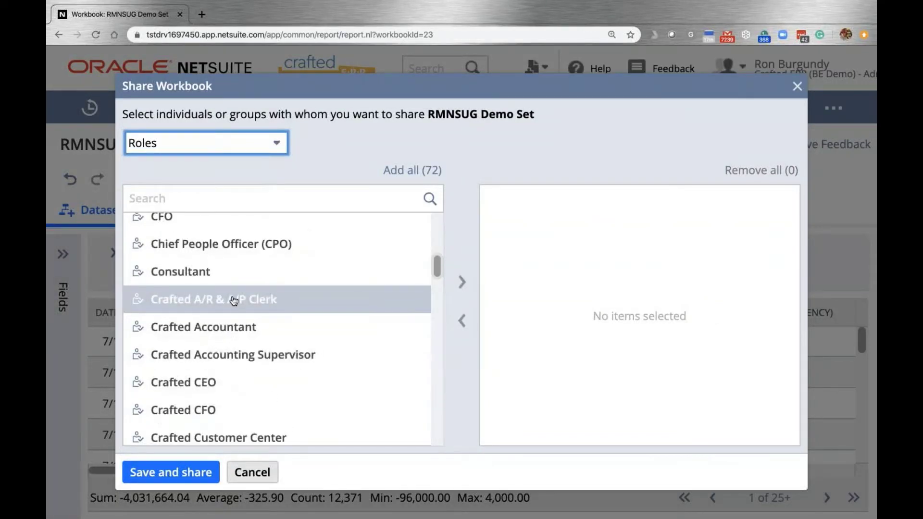
scroll(234, 301, down, 1)
scroll(233, 301, down, 1)
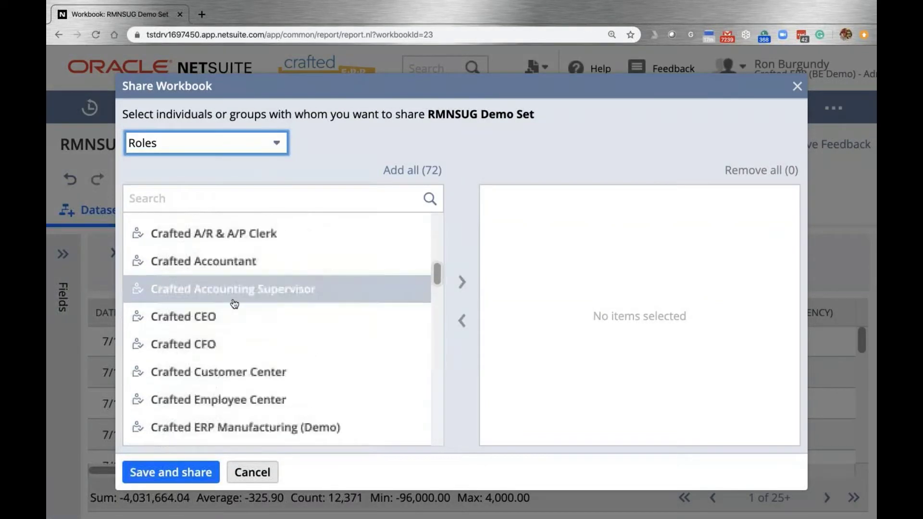
scroll(234, 301, up, 4)
click(277, 143)
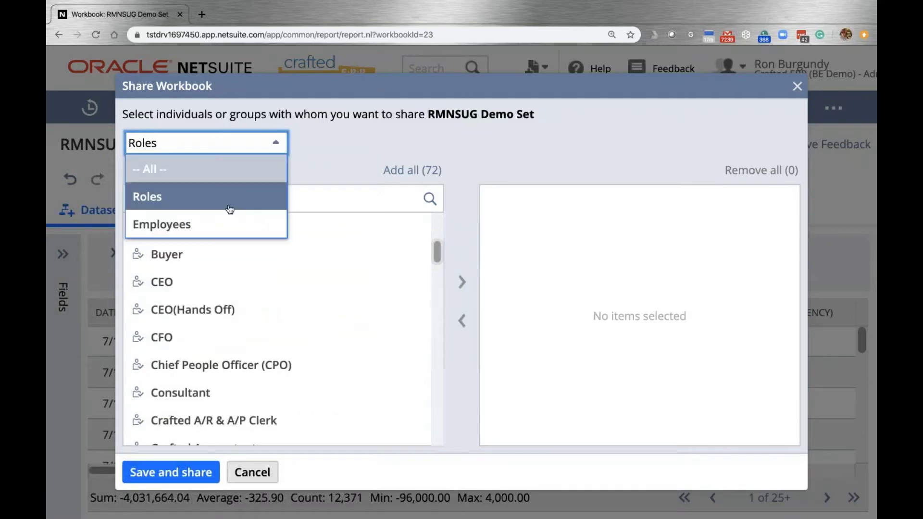
click(221, 226)
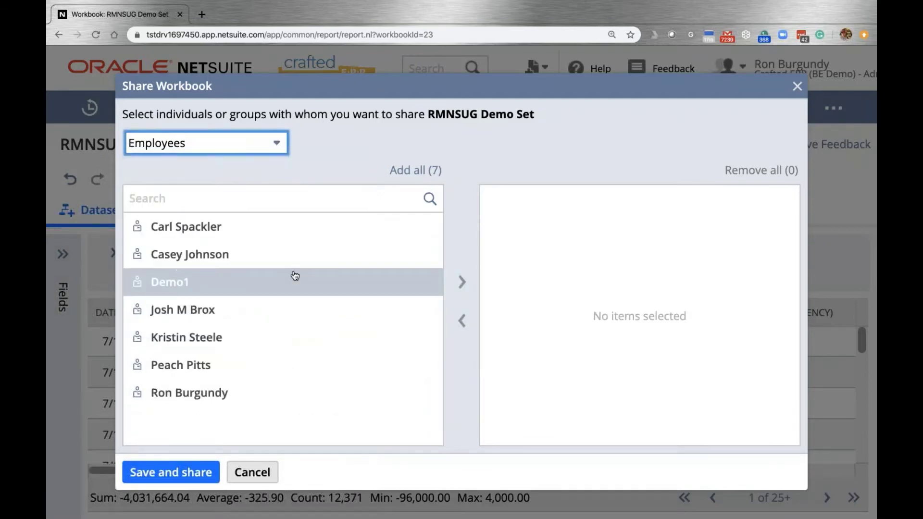
scroll(295, 275, down, 1)
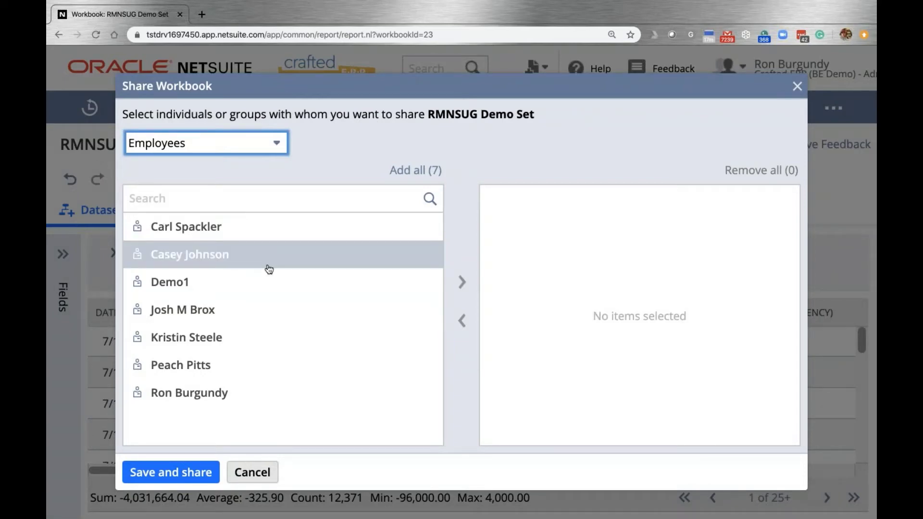
click(235, 348)
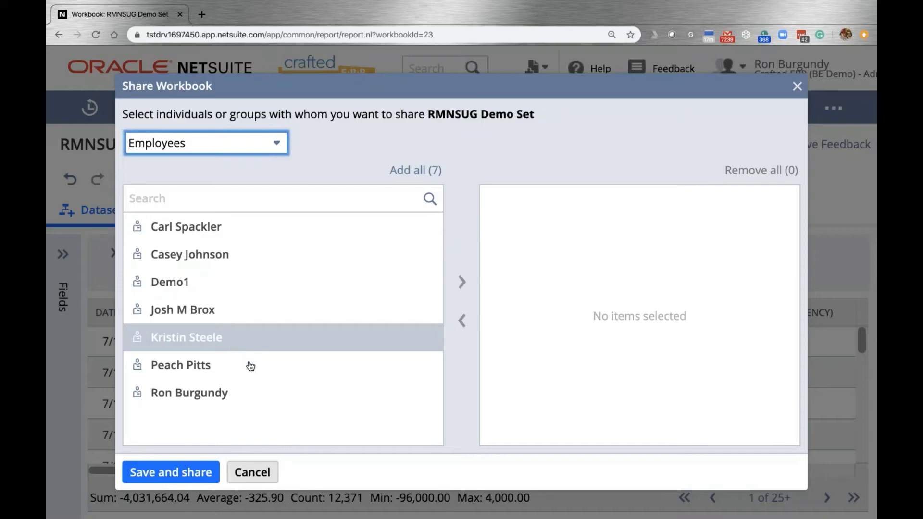
click(256, 474)
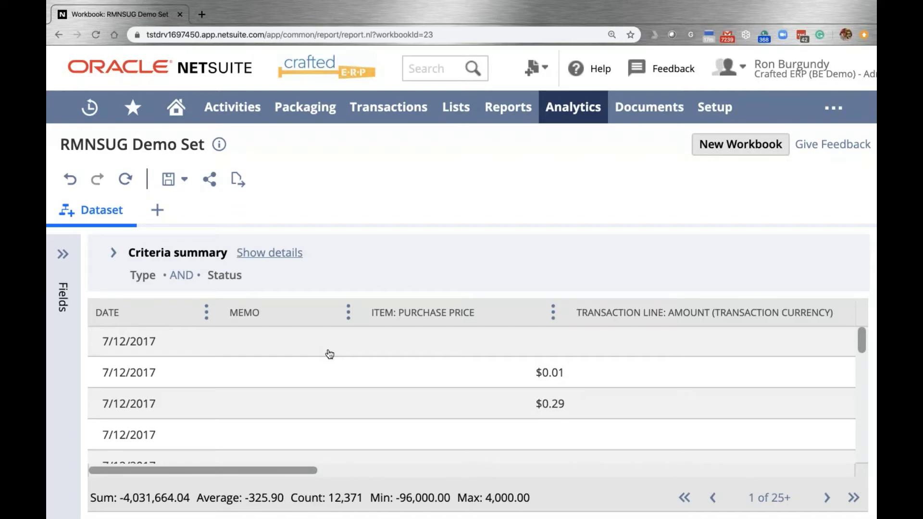
- Refresh the dataset results and reduce the page zoom to 100%
scroll(424, 368, up, 1)
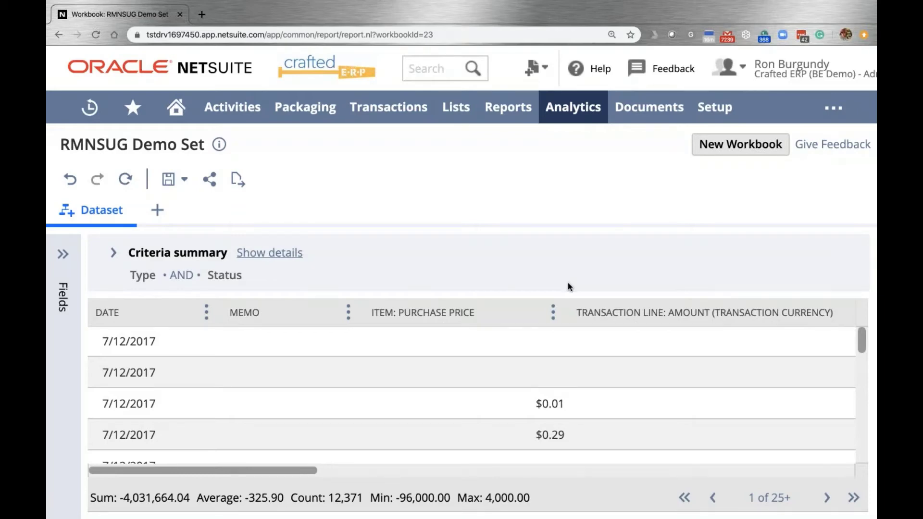
click(125, 180)
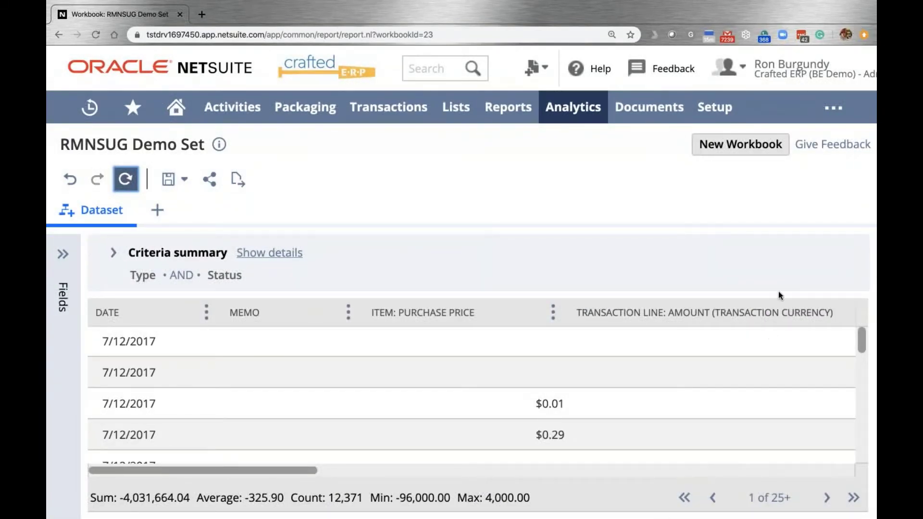
scroll(778, 289, up, 1)
key(ctrl+minus)
key(ctrl+minus)
key(ctrl+minus)
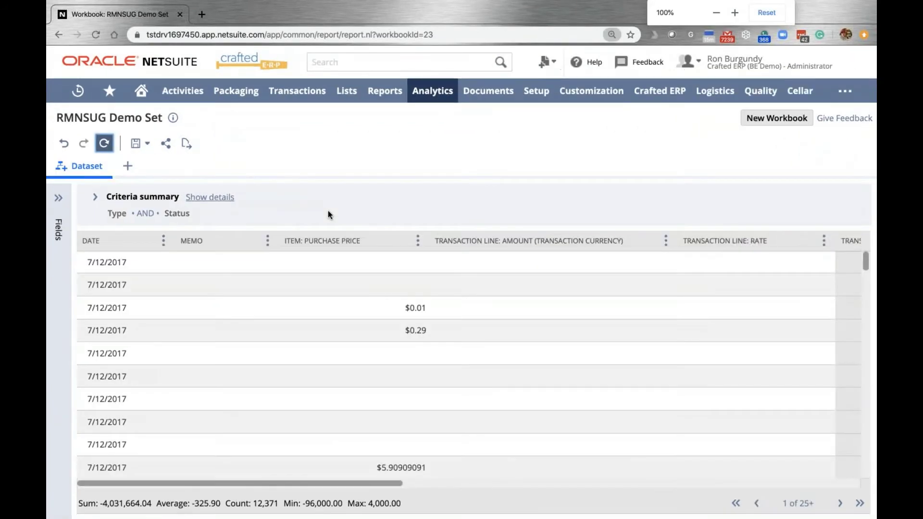
- Expand the criteria summary and examine the dataset's result columns from the date through to the total amount
scroll(529, 240, right, 5)
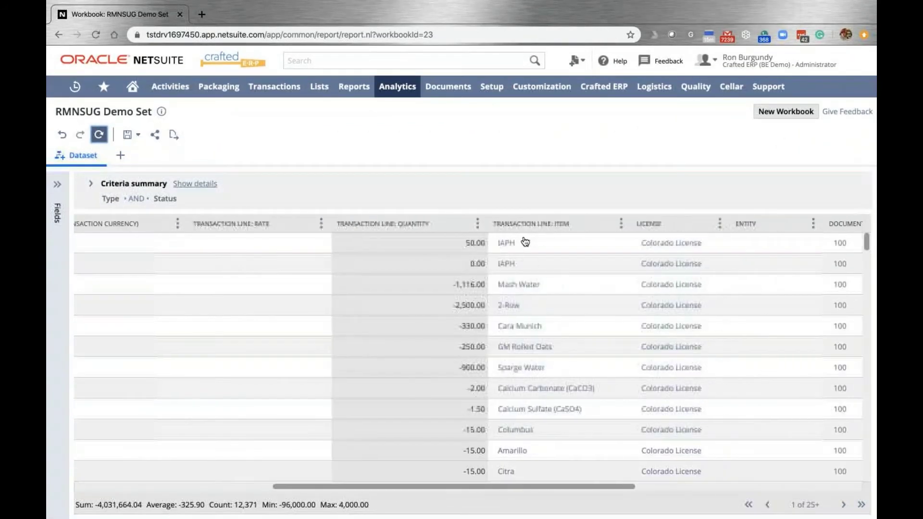
scroll(427, 240, left, 5)
click(91, 184)
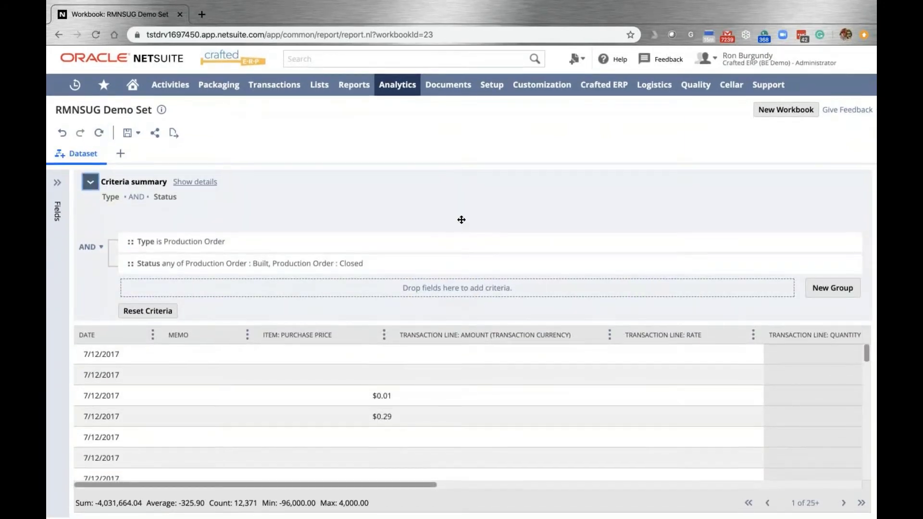
scroll(463, 218, right, 1)
scroll(469, 222, left, 1)
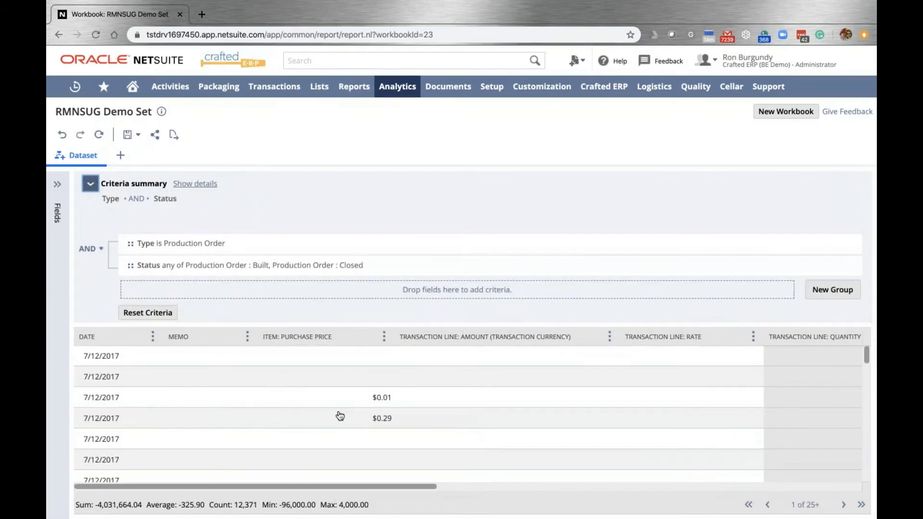
scroll(340, 416, right, 10)
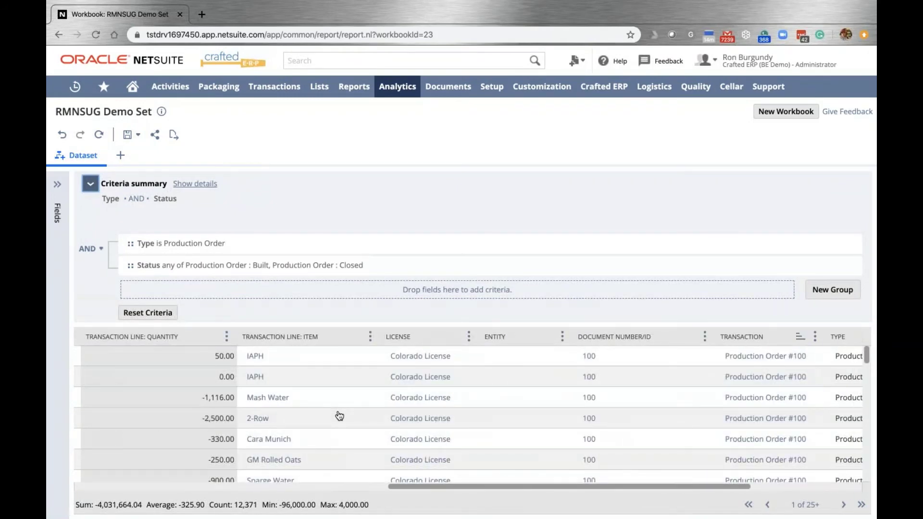
scroll(340, 416, right, 5)
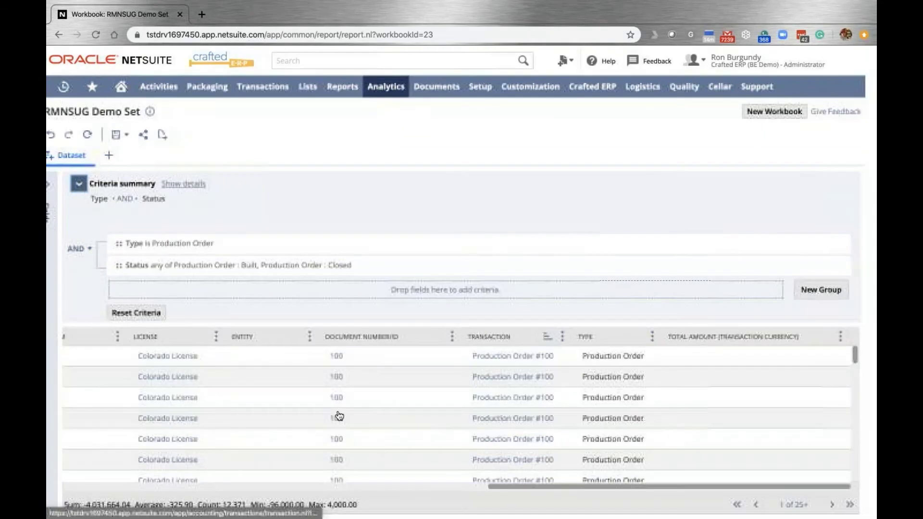
scroll(340, 416, left, 5)
scroll(340, 415, left, 2)
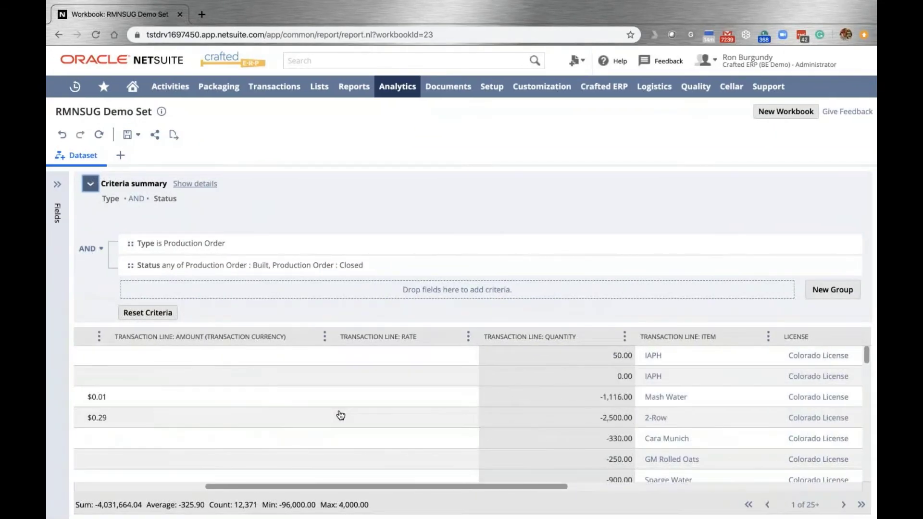
- Filter the Transaction Line: Item column to any of DATW, finding the item by searching for "da"
click(675, 337)
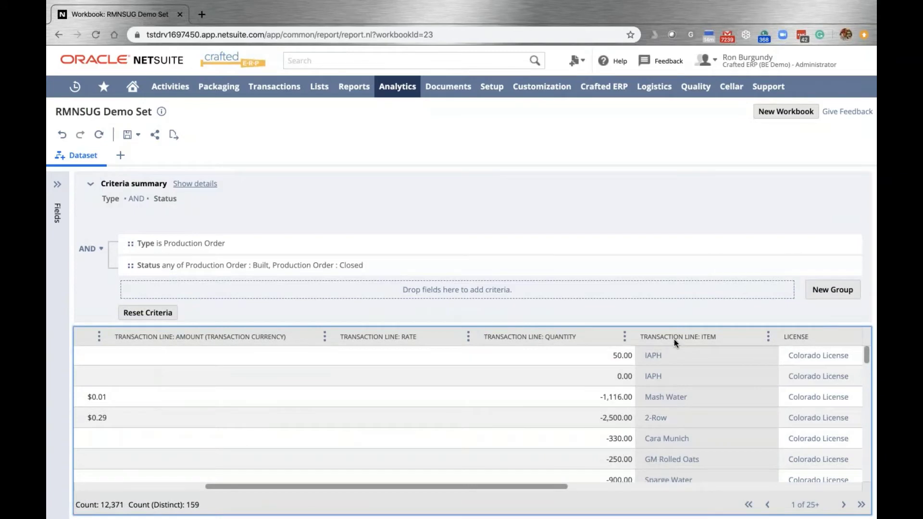
click(768, 339)
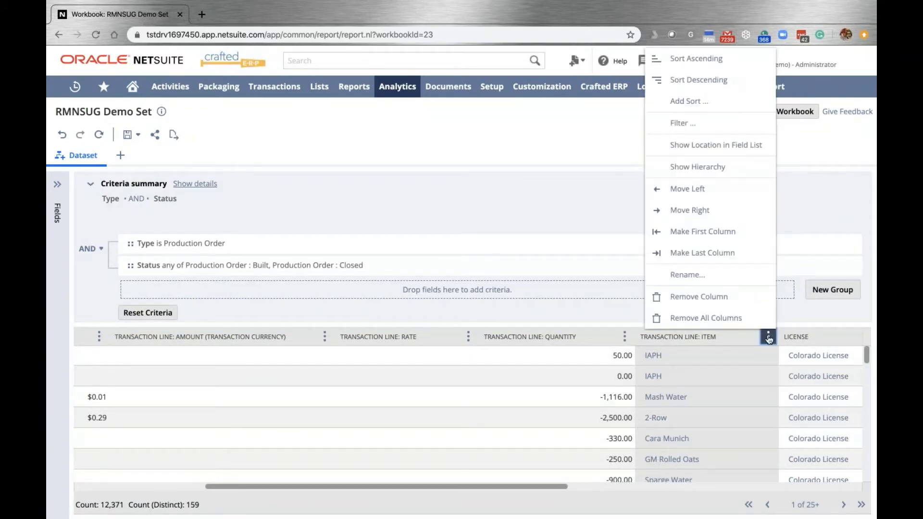
click(686, 126)
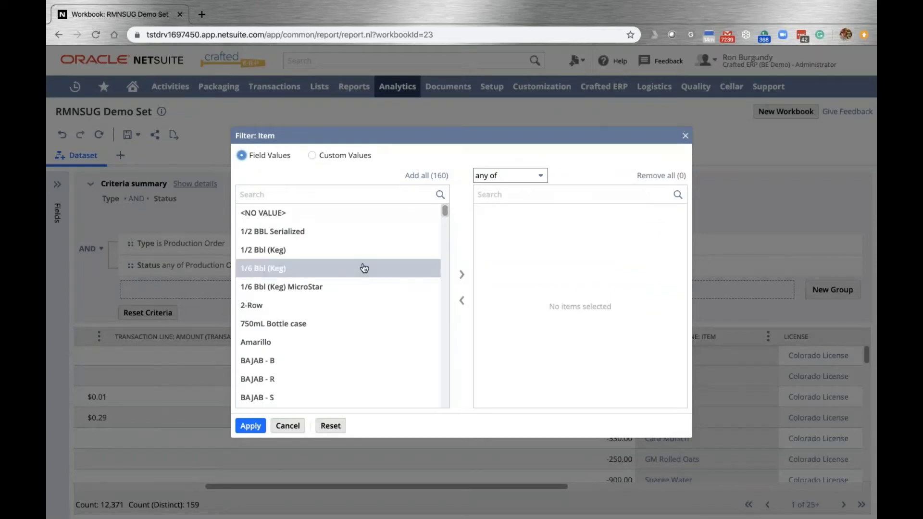
scroll(356, 288, down, 4)
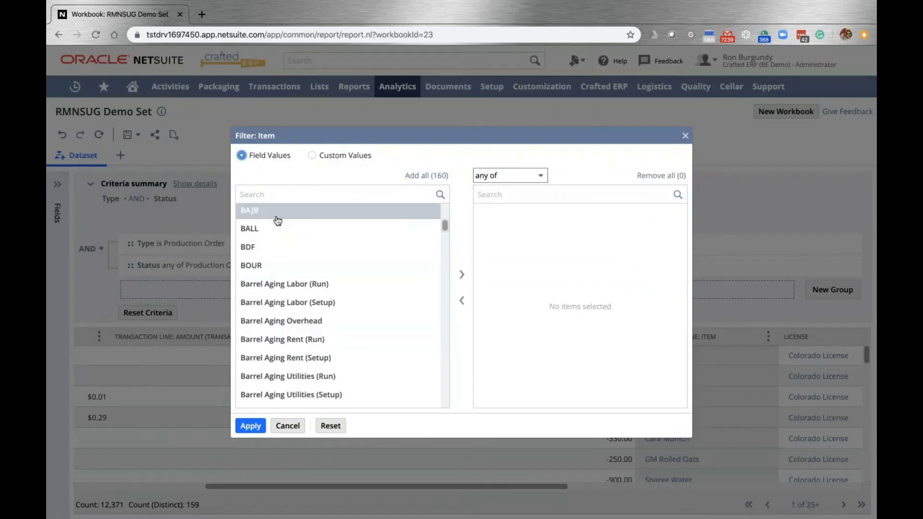
click(278, 194)
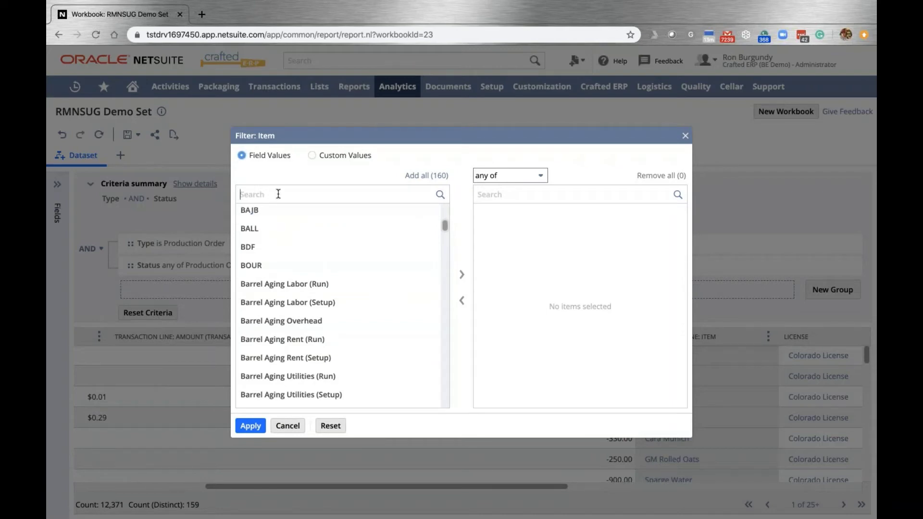
text(da)
click(262, 236)
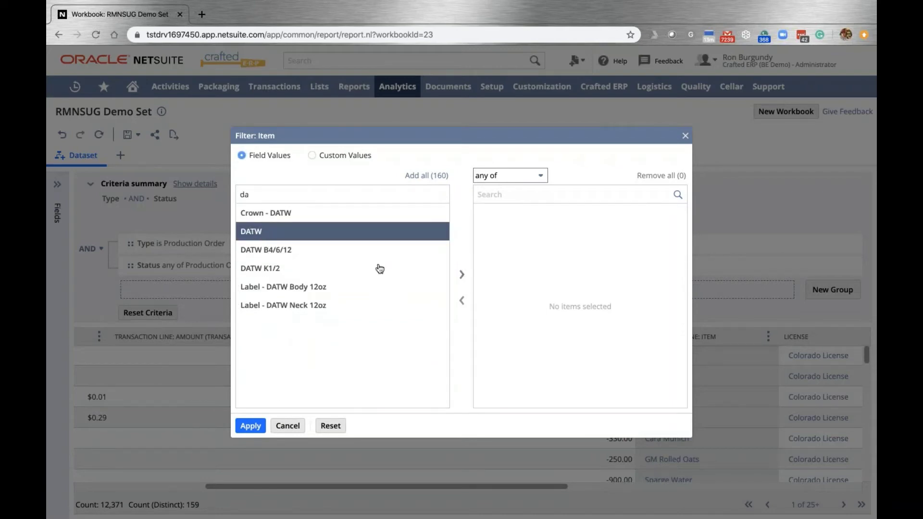
click(462, 274)
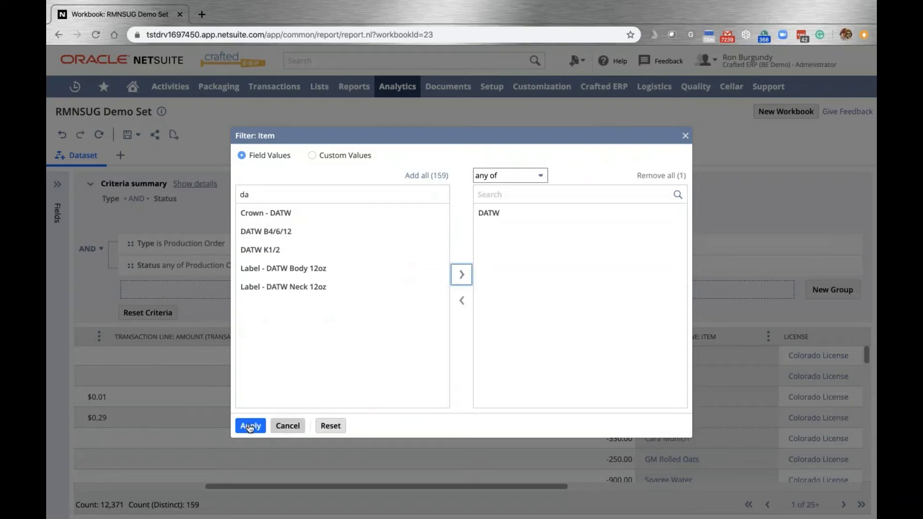
click(251, 426)
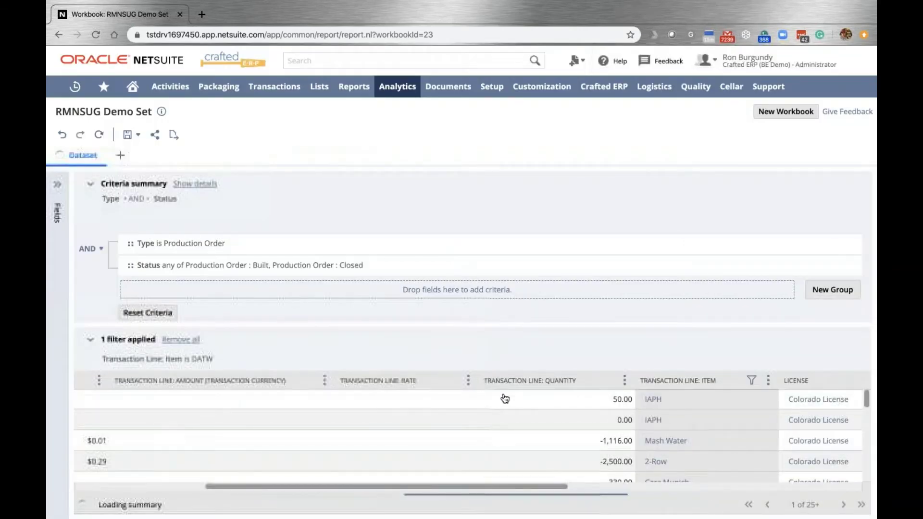
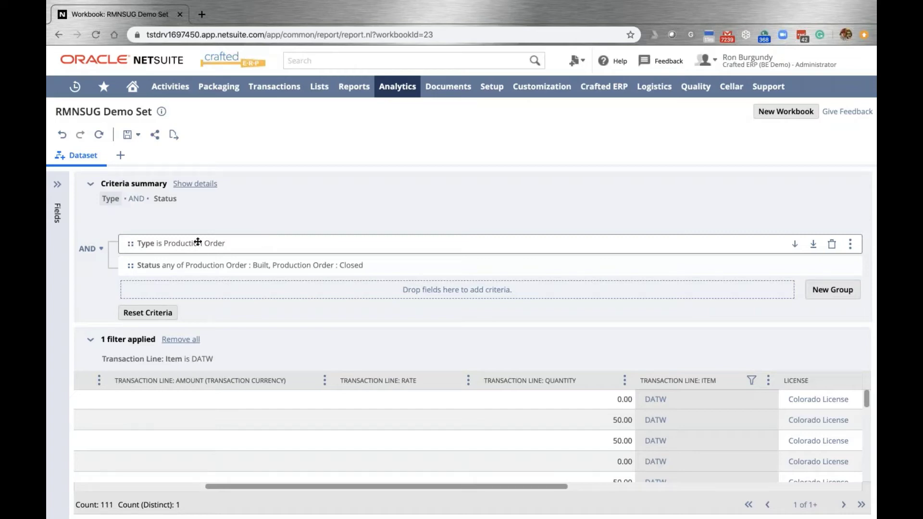
- Examine the summary figures for the filtered Transaction Line: Item column and for the Transaction Line: Quantity column
scroll(191, 478, down, 2)
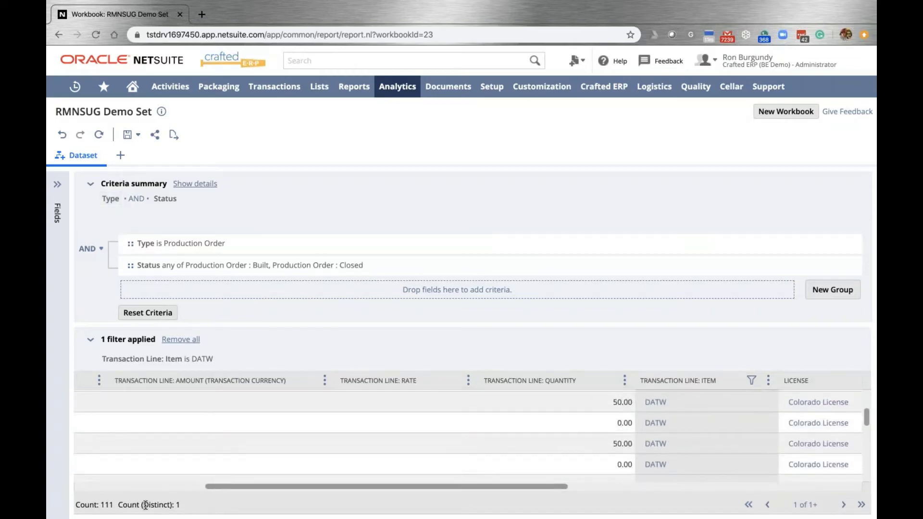
drag(95, 505, 114, 506)
double_click(107, 505)
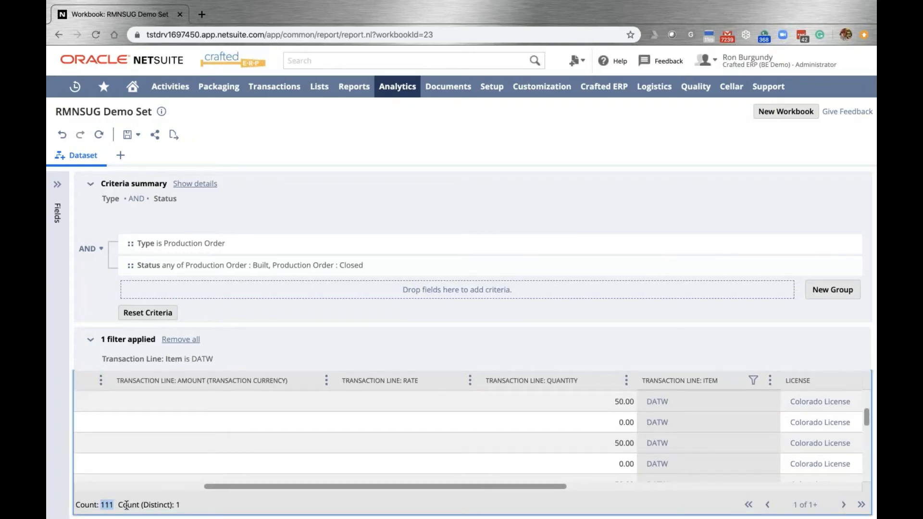
drag(172, 504, 302, 517)
click(509, 381)
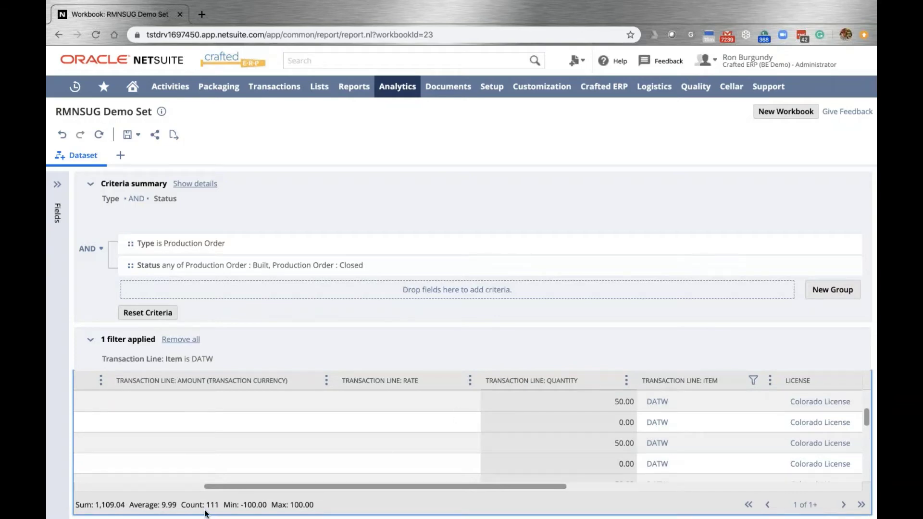
drag(210, 504, 220, 505)
drag(315, 505, 271, 506)
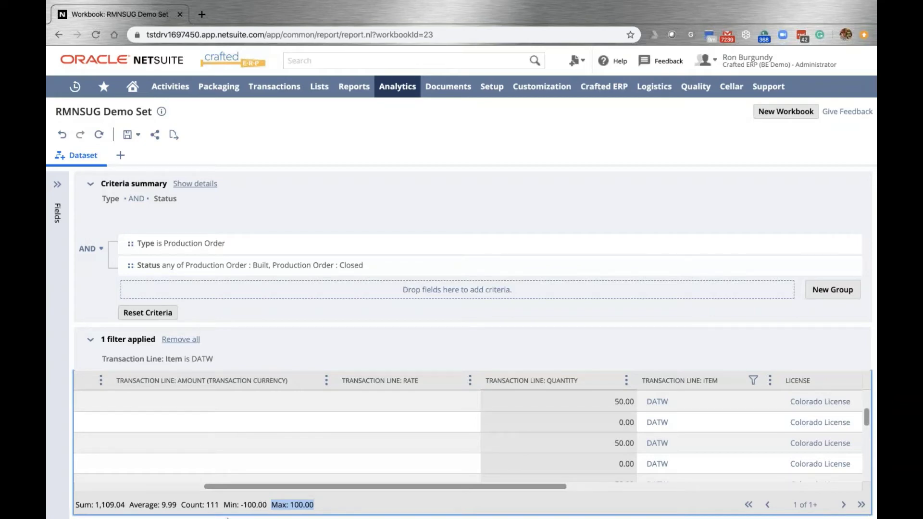
mouse_move(228, 517)
- Leave the workbook for the Workbooks list without saving the changes, and browse the enlarged list with My Workbooks expanded
click(394, 87)
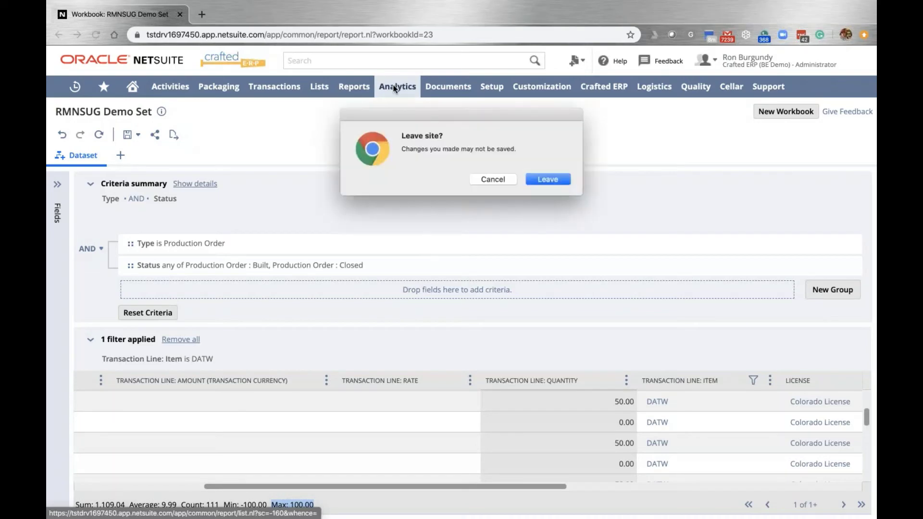
click(553, 179)
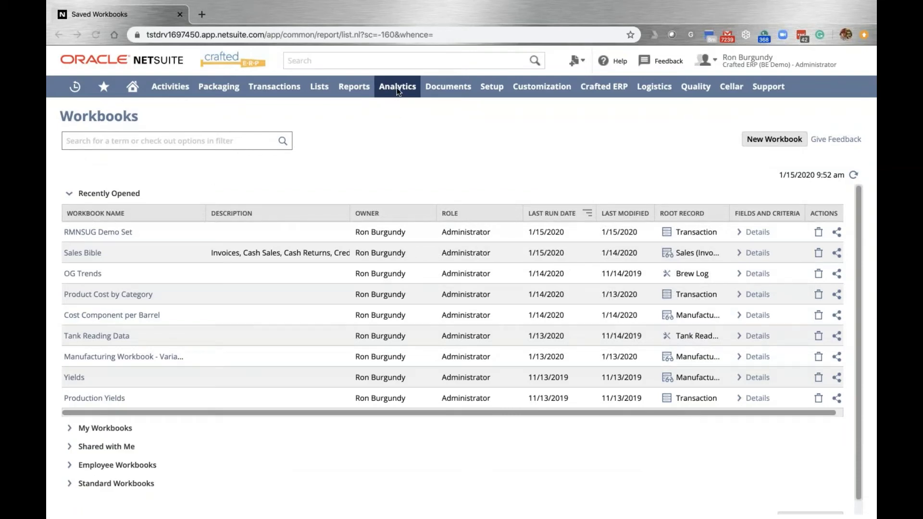
key(ctrl+plus)
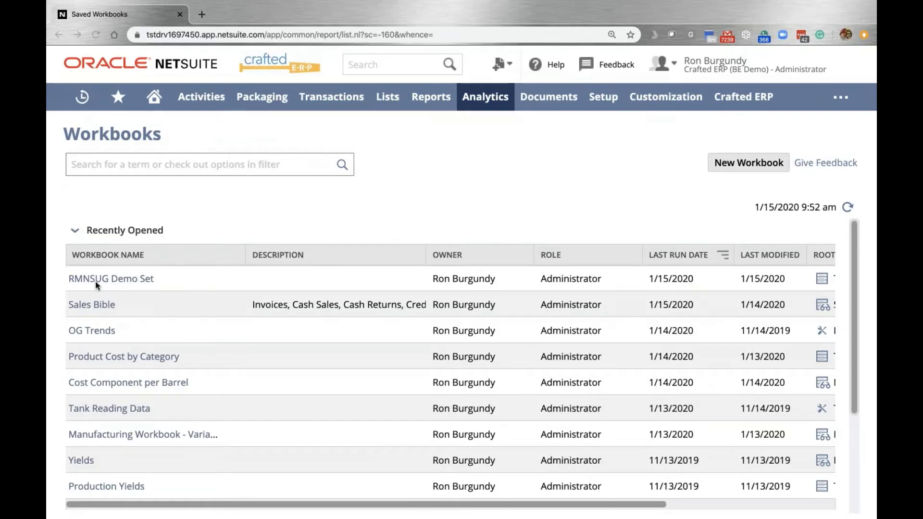
scroll(95, 282, down, 3)
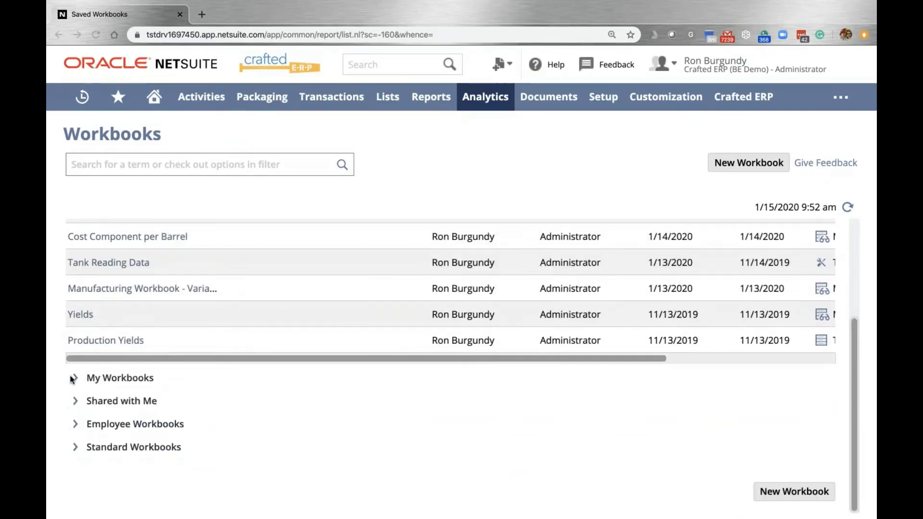
click(106, 379)
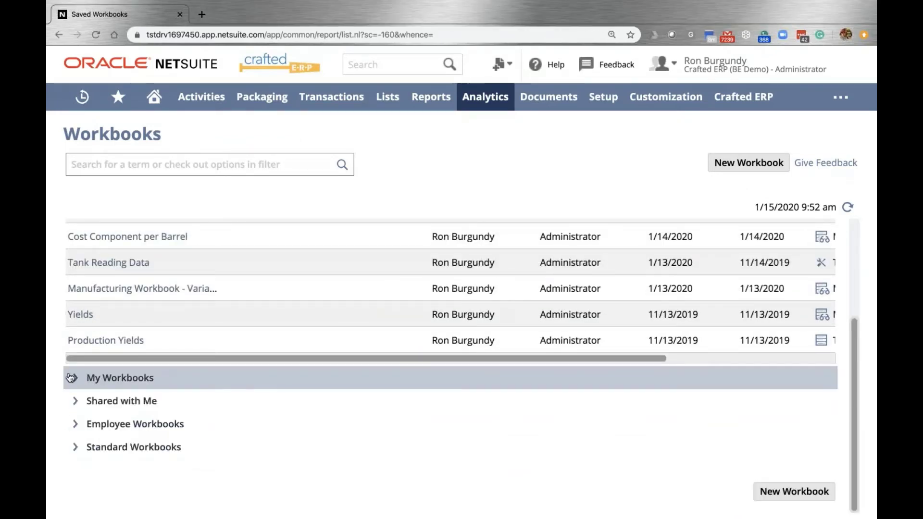
scroll(121, 383, down, 4)
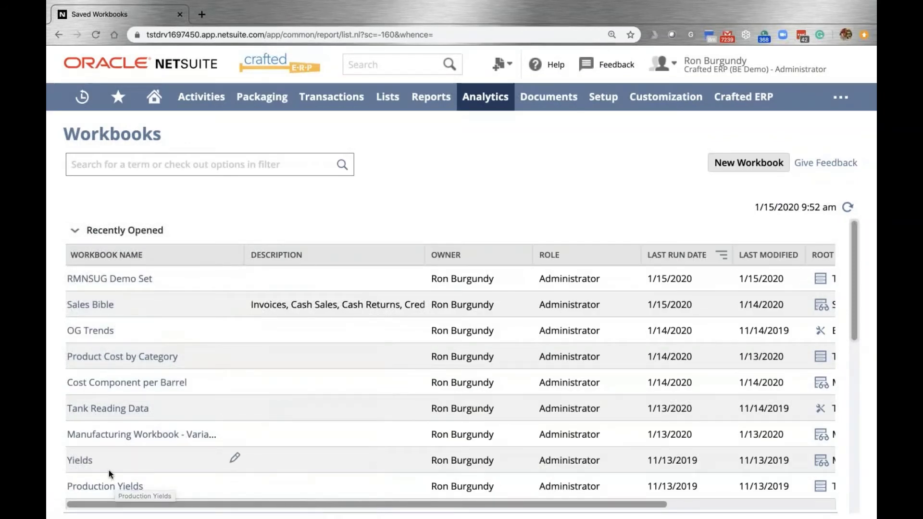
- Open the Sales Bible workbook and examine its dataset columns from date and transaction through to location and sales rep
click(86, 306)
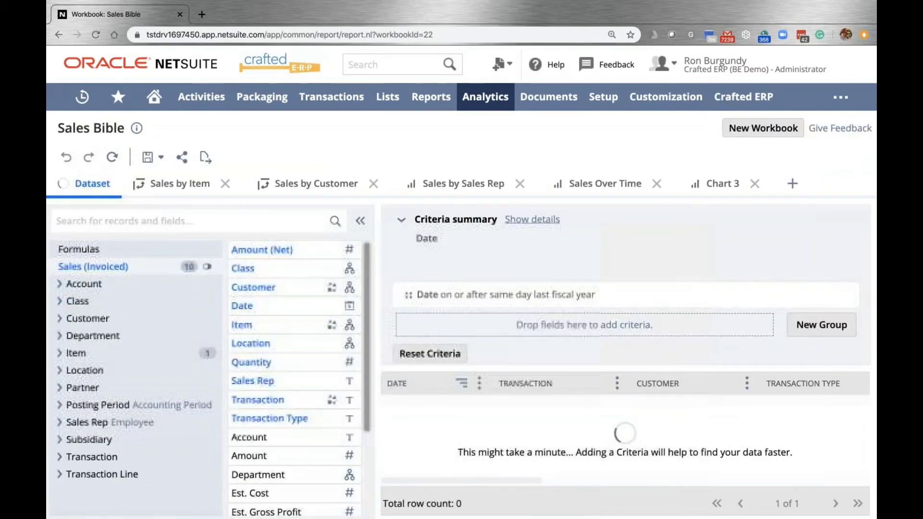
scroll(368, 321, down, 2)
scroll(368, 322, up, 2)
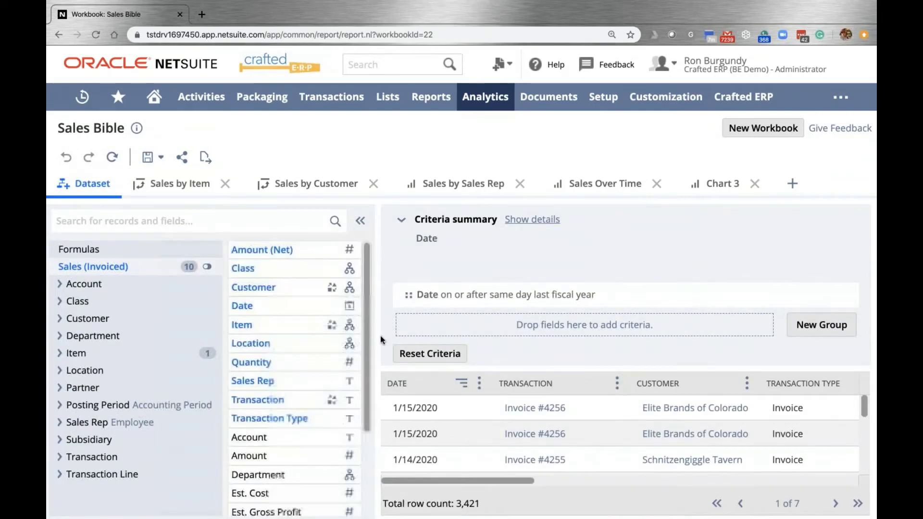
scroll(422, 420, right, 2)
scroll(421, 420, left, 2)
scroll(423, 419, right, 4)
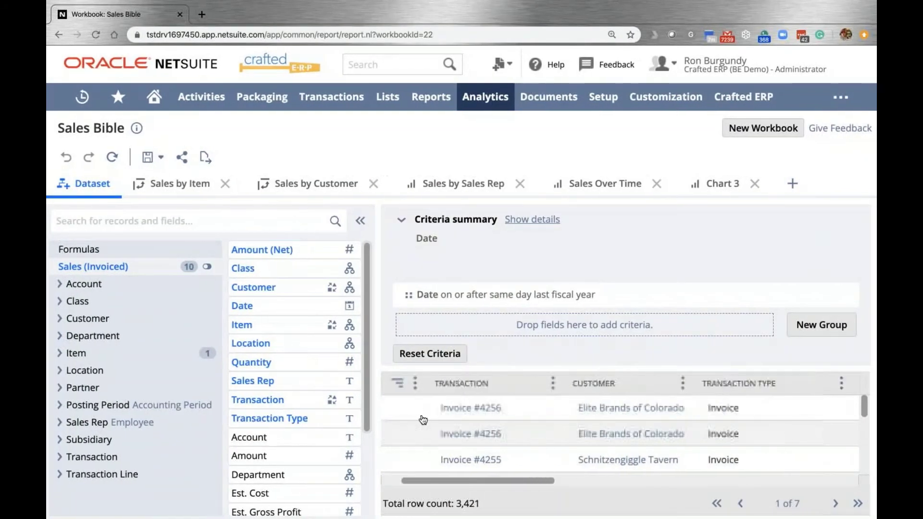
scroll(427, 421, right, 5)
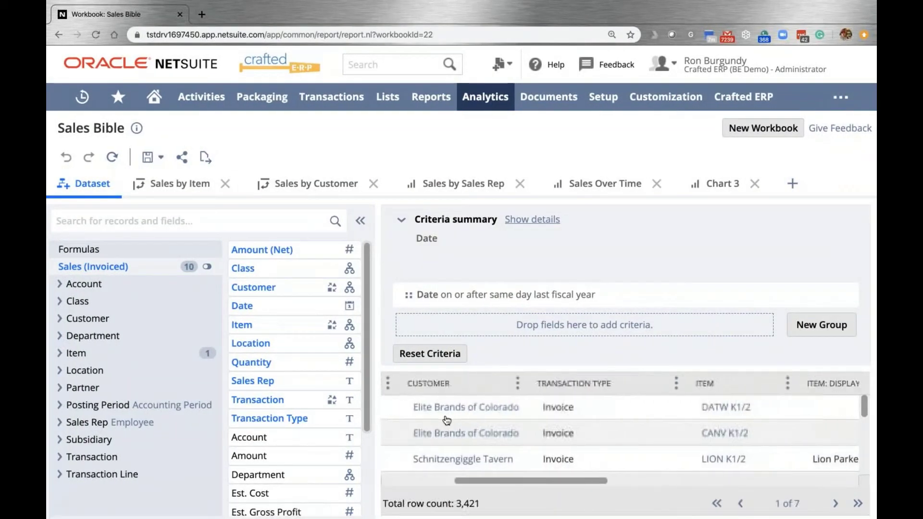
scroll(450, 421, right, 3)
scroll(449, 420, left, 3)
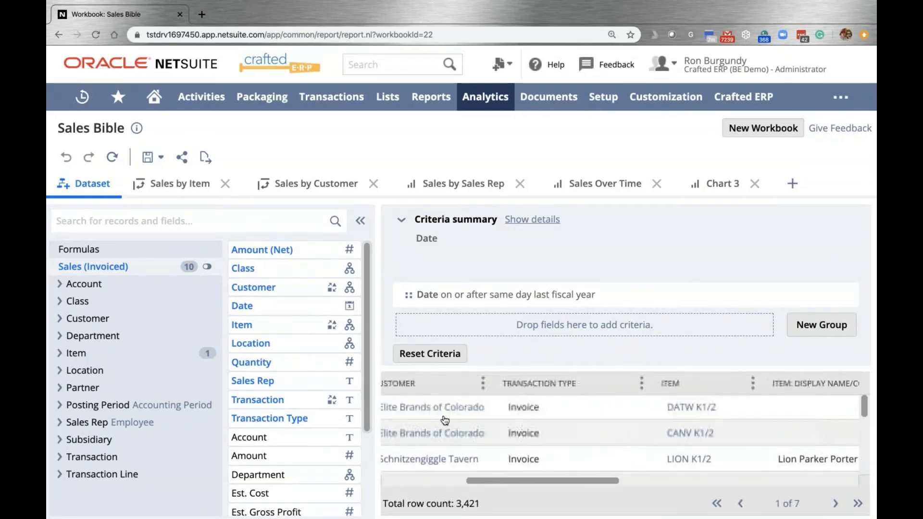
scroll(447, 421, right, 1)
scroll(447, 421, right, 5)
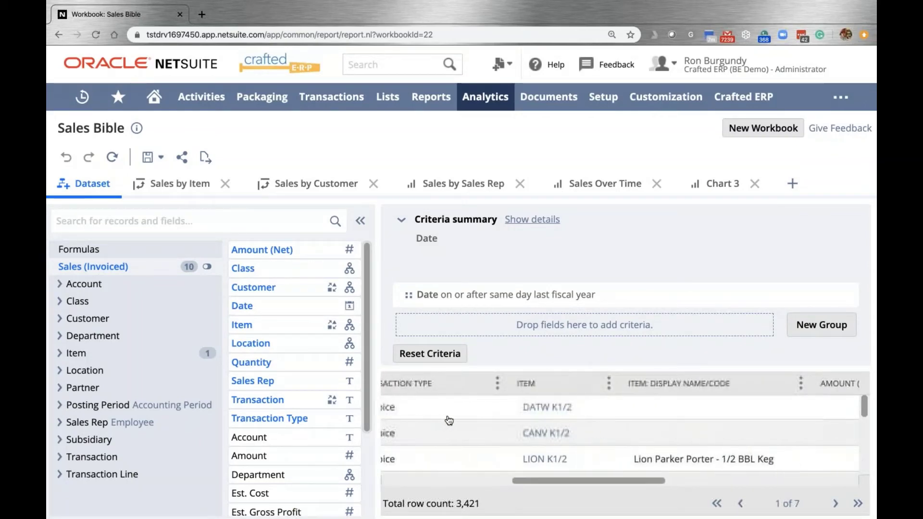
scroll(493, 420, right, 6)
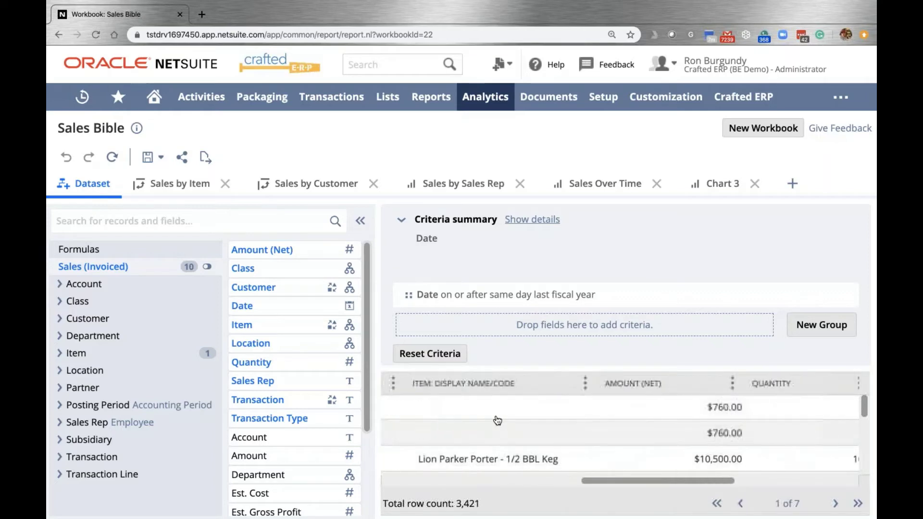
scroll(498, 421, right, 4)
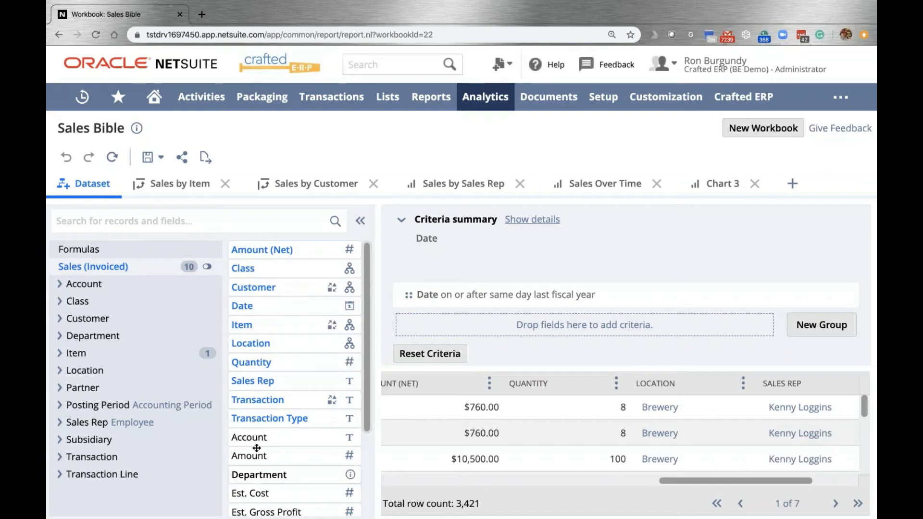
- Examine the Sales by Item pivot's item rows and its yearly invoice, credit memo, journal and total columns
click(174, 186)
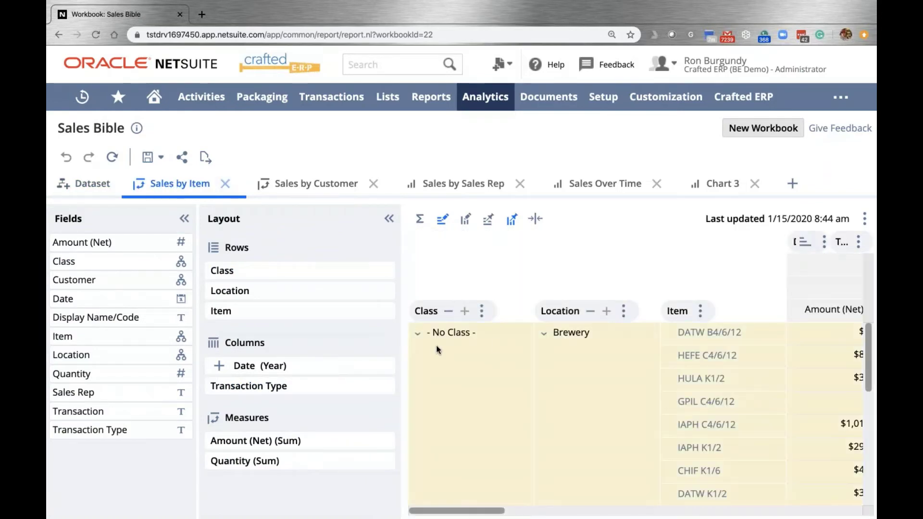
scroll(498, 368, right, 3)
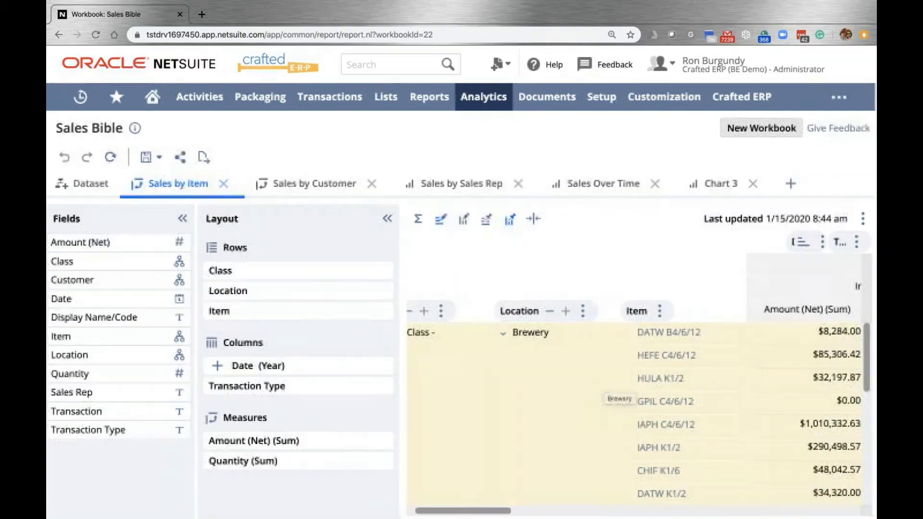
scroll(524, 375, right, 5)
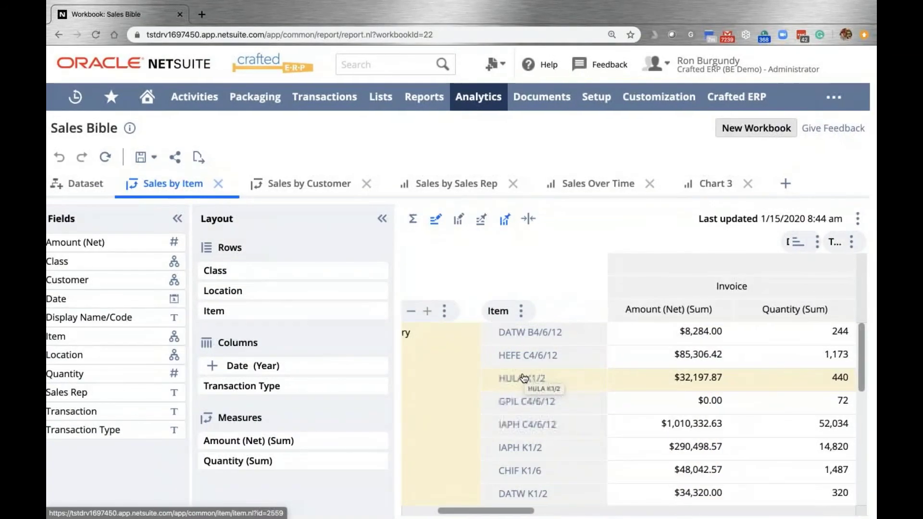
scroll(563, 385, right, 8)
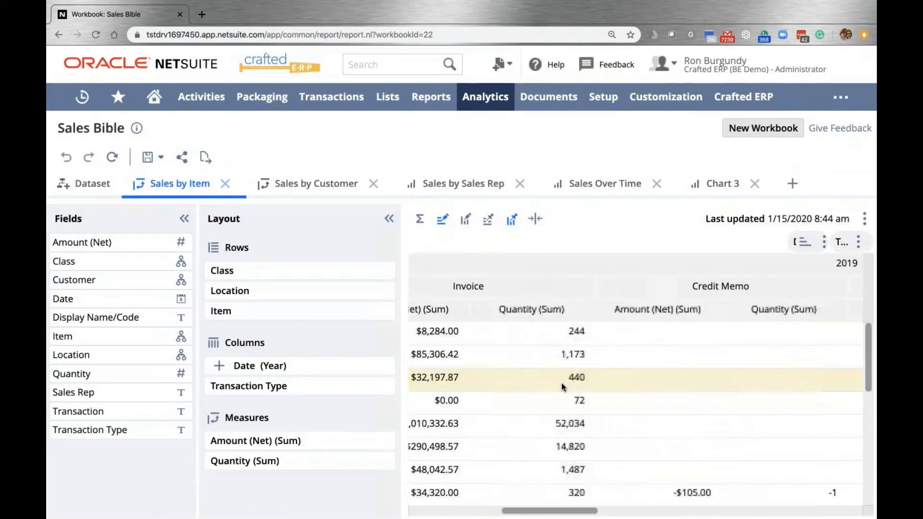
scroll(561, 383, right, 10)
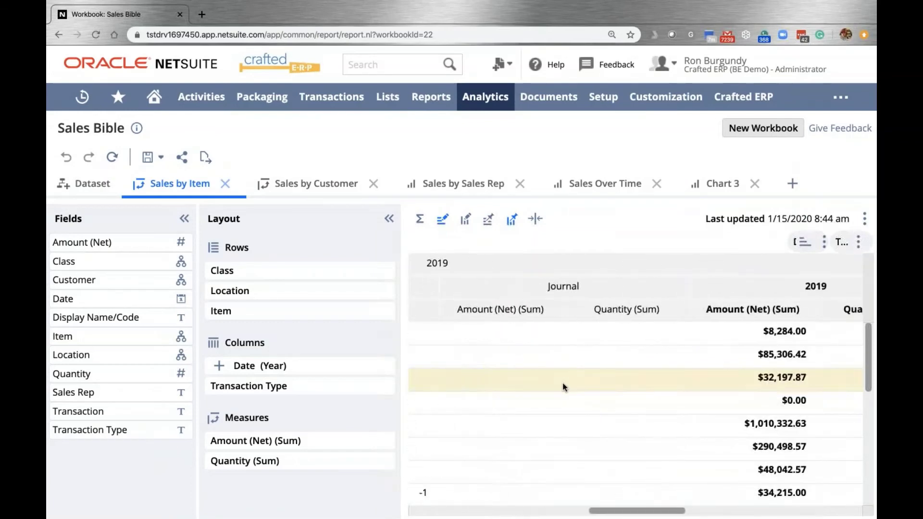
scroll(561, 383, left, 20)
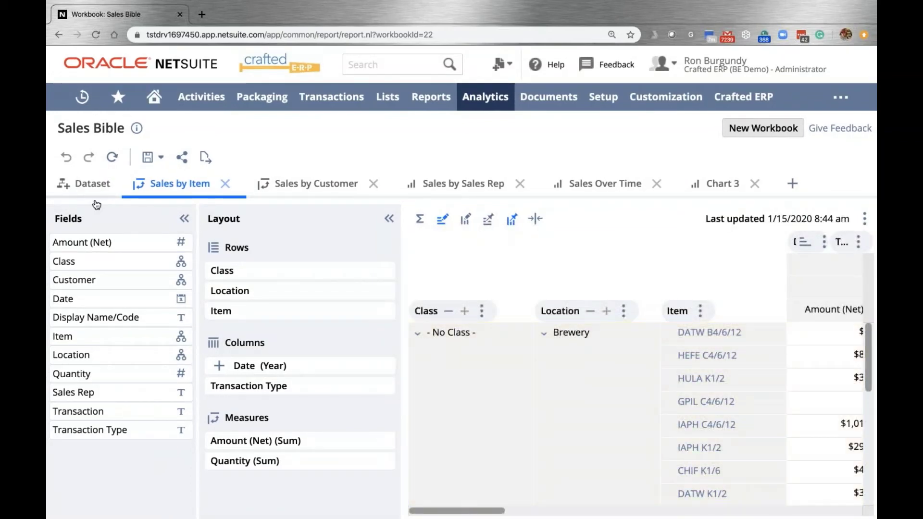
- Return to the Sales Bible dataset and add a new pivot visualization to the workbook
click(94, 185)
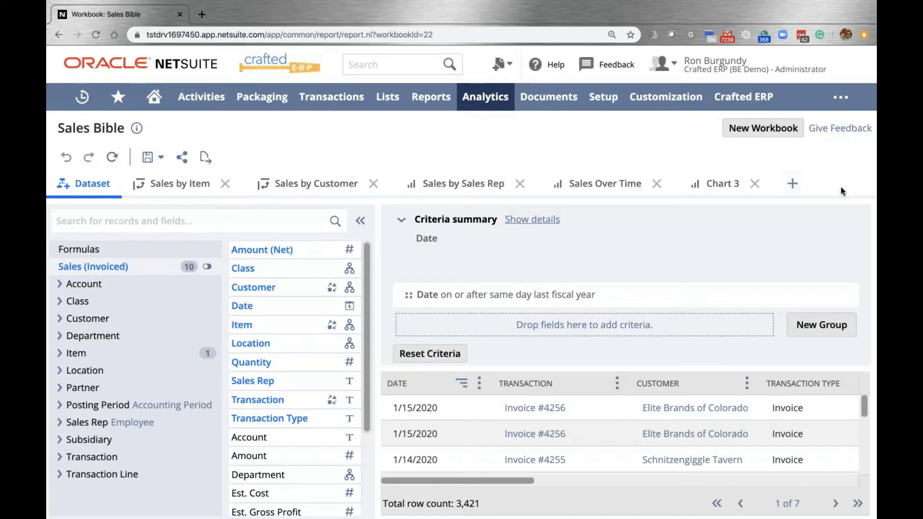
click(794, 184)
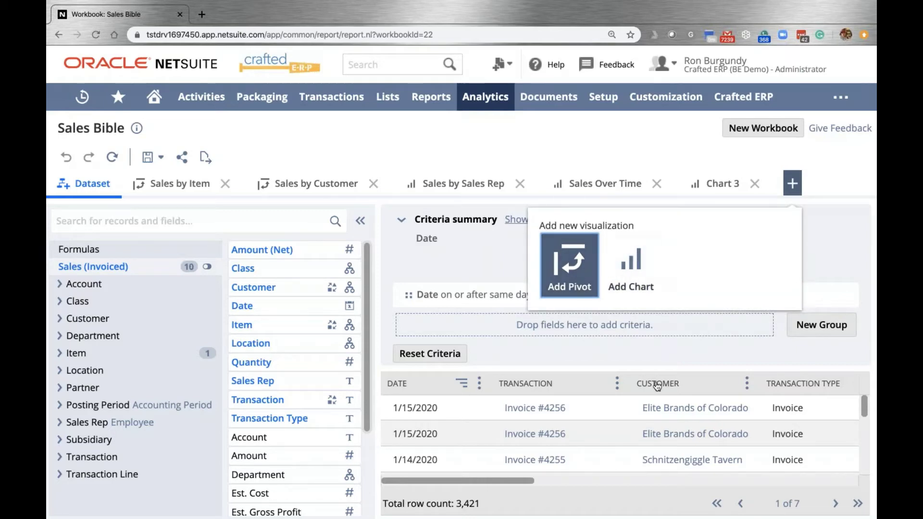
click(572, 275)
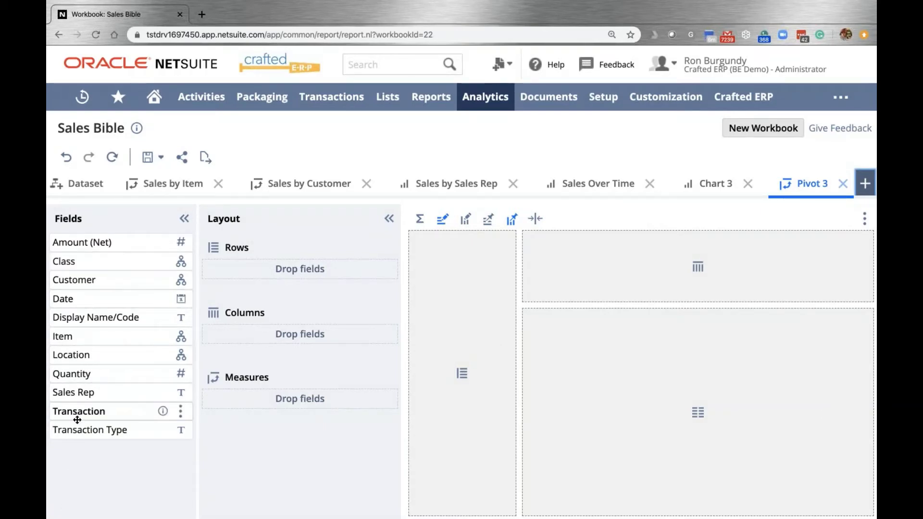
- Rename the dataset's Item: Display Name/Code column as Display Code
click(76, 188)
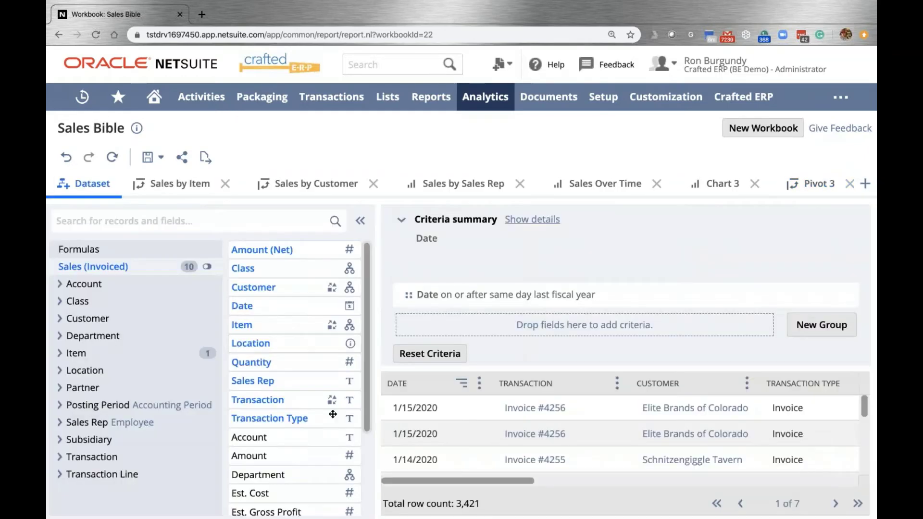
scroll(462, 392, right, 5)
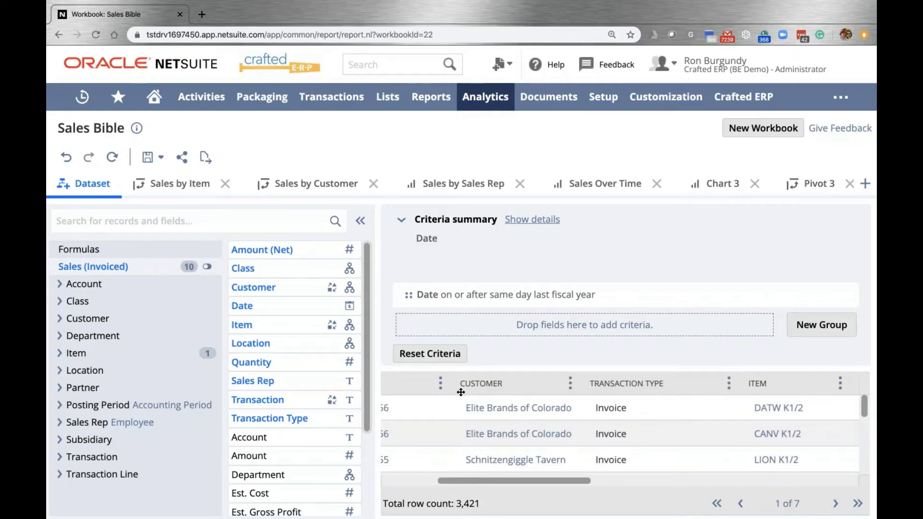
scroll(460, 392, right, 4)
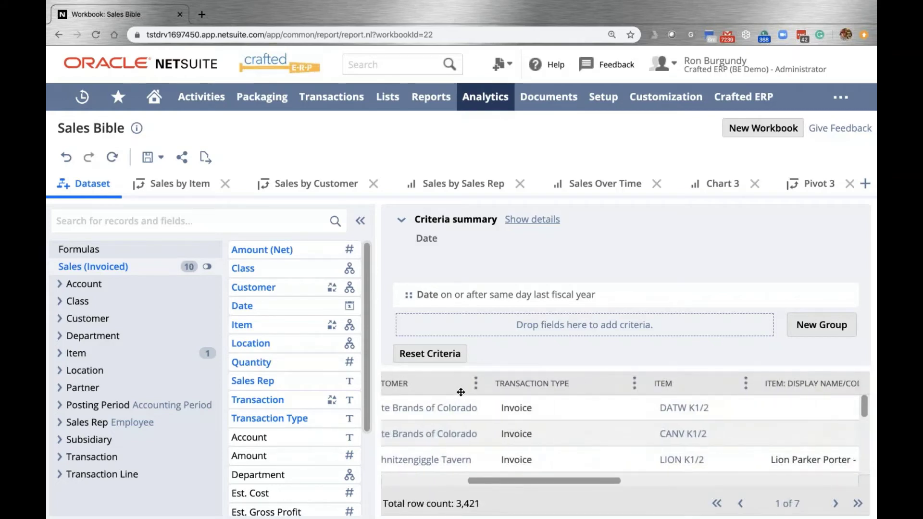
scroll(461, 392, right, 8)
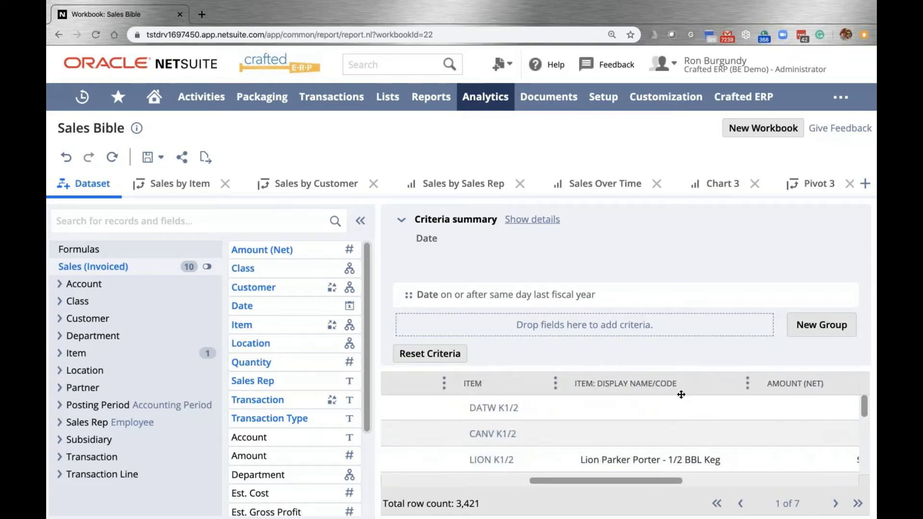
click(747, 383)
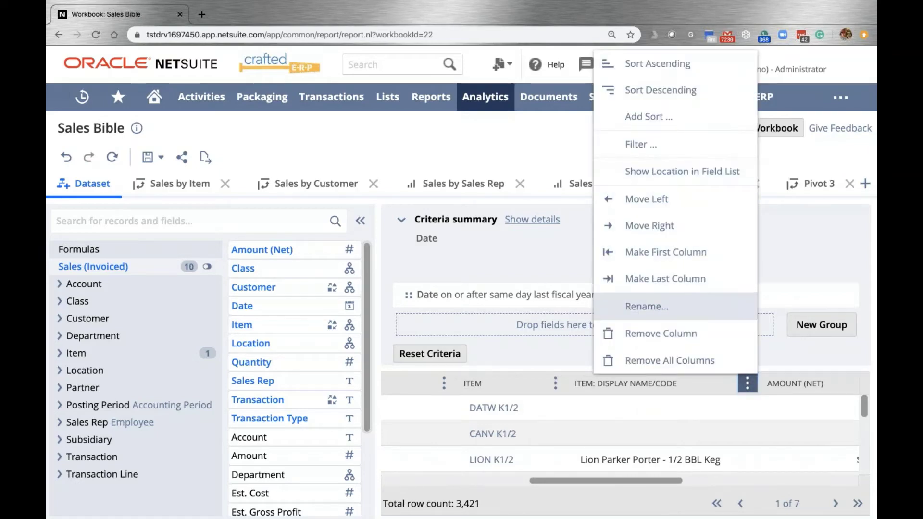
click(666, 306)
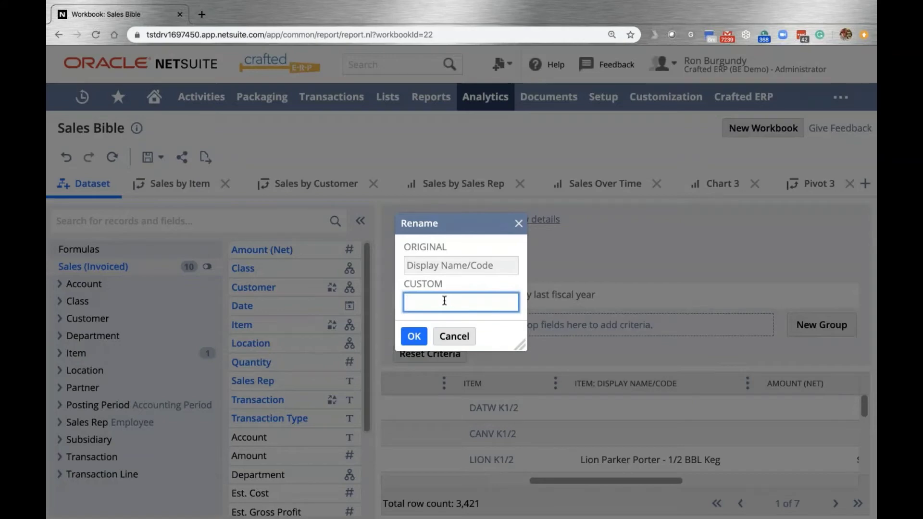
text(Display Code)
click(414, 337)
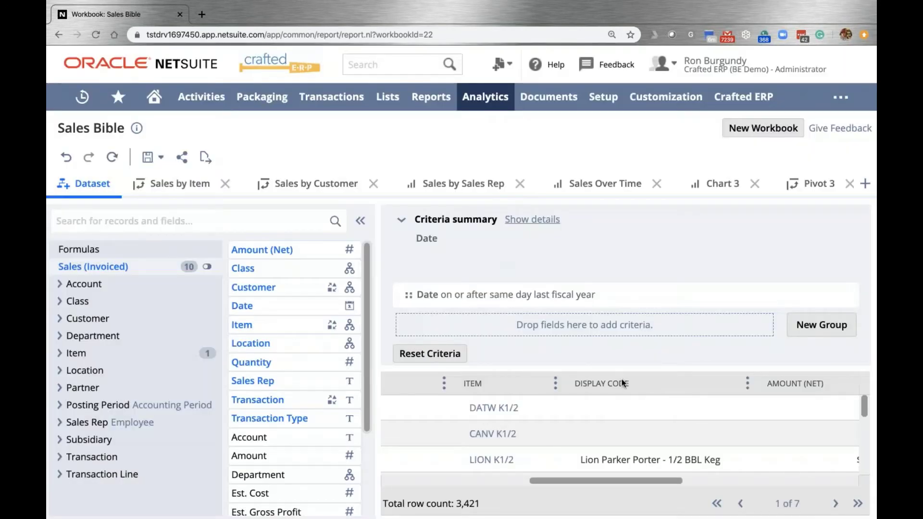
- Switch to the empty new pivot and try out collapsing and expanding its field list and layout areas
click(800, 188)
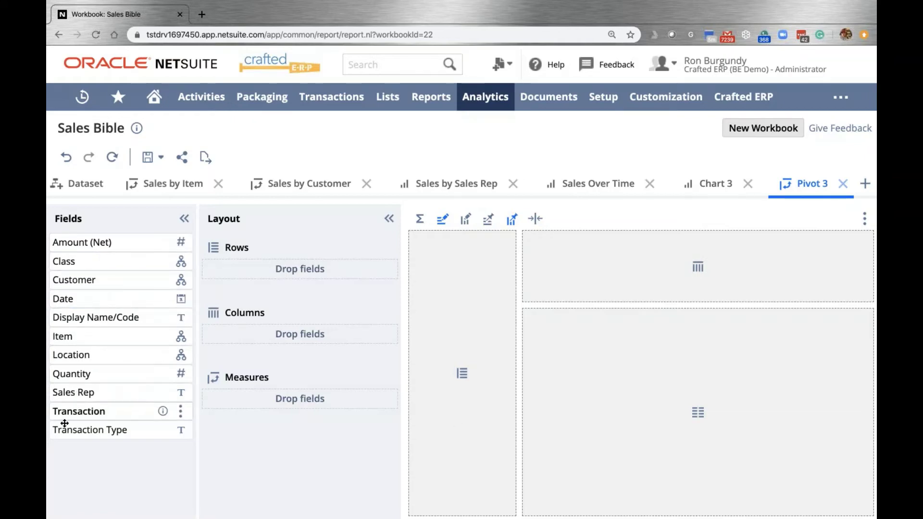
click(184, 219)
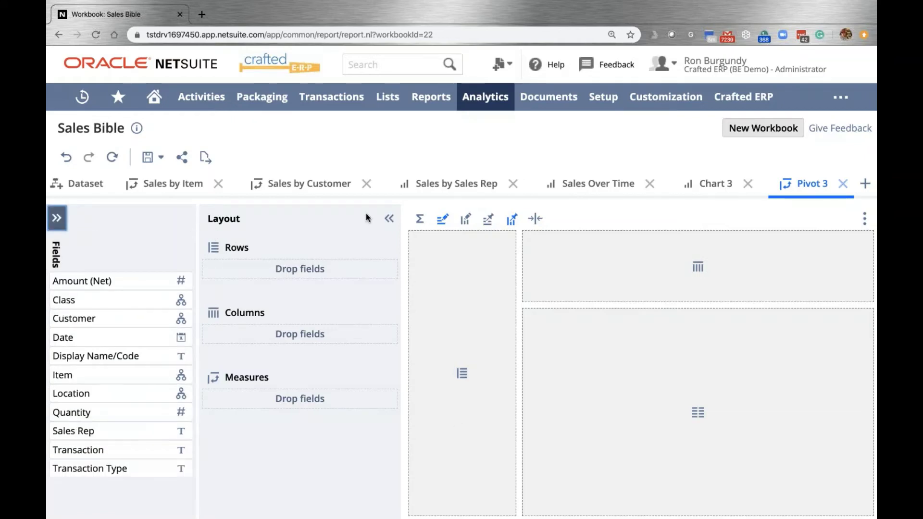
click(389, 219)
click(210, 218)
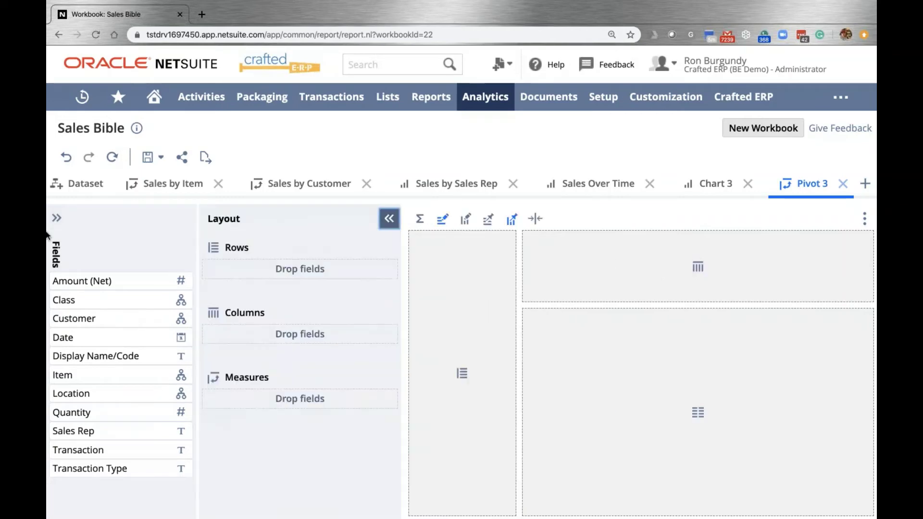
click(56, 218)
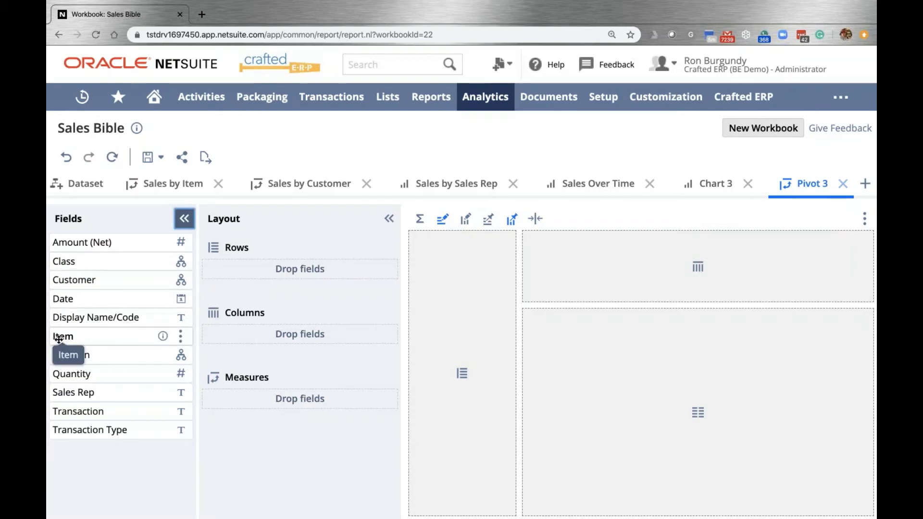
- Place Item in the pivot's rows showing the child level only, and Date (Year) in its columns
drag(60, 338, 284, 267)
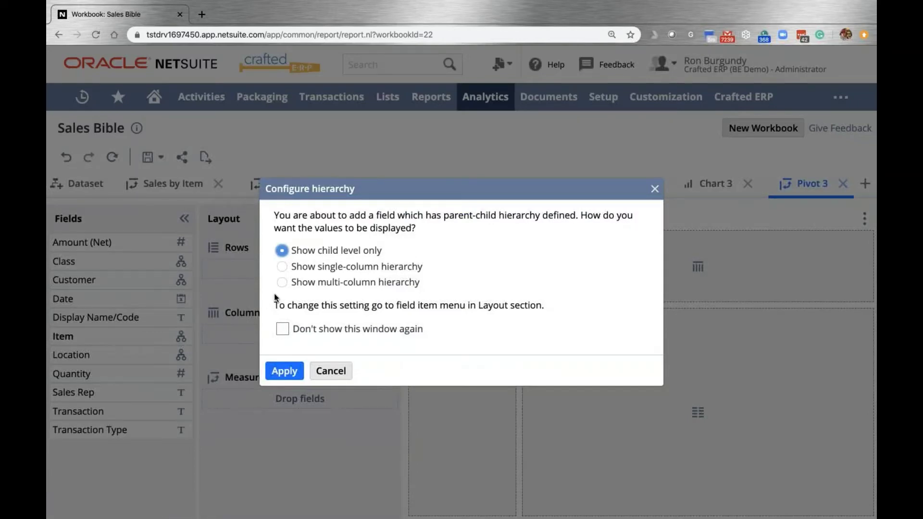
click(284, 373)
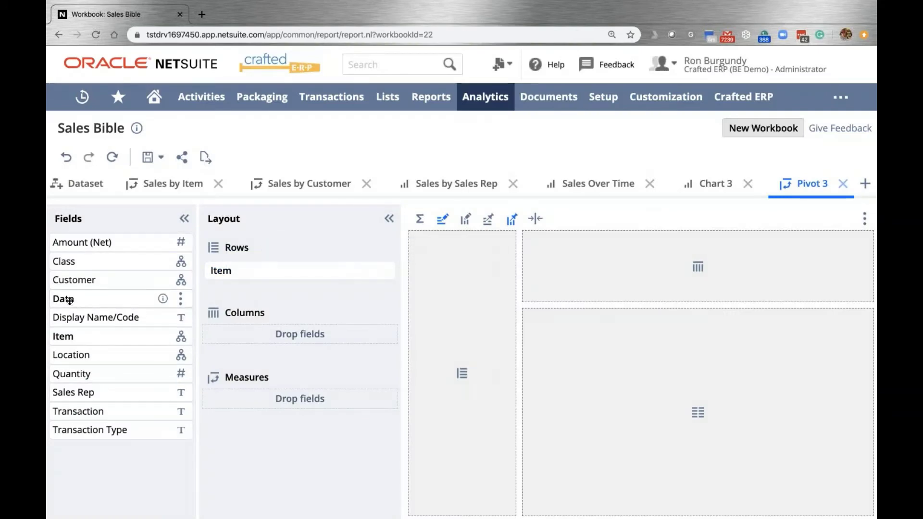
drag(67, 301, 277, 330)
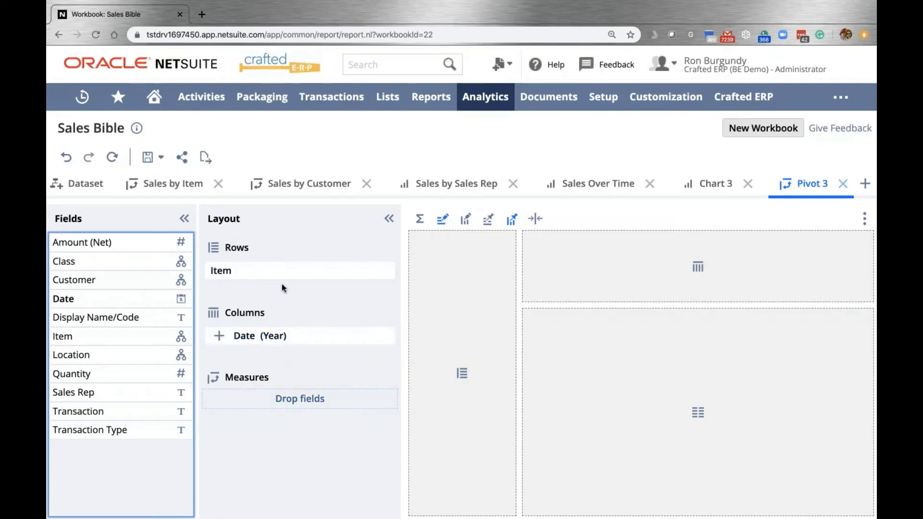
- Refresh the pivot, look over its item rows, and check the option for clearing cached data without using it
click(112, 157)
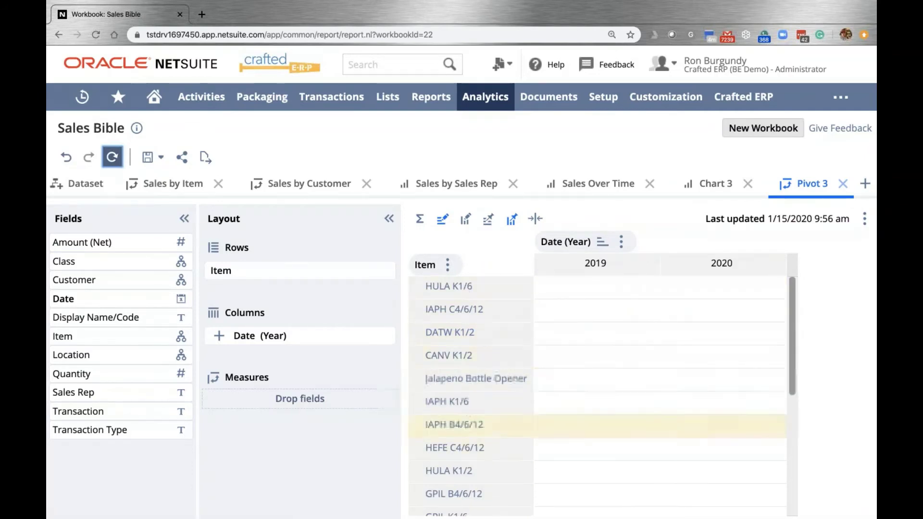
scroll(471, 417, down, 3)
scroll(478, 422, up, 3)
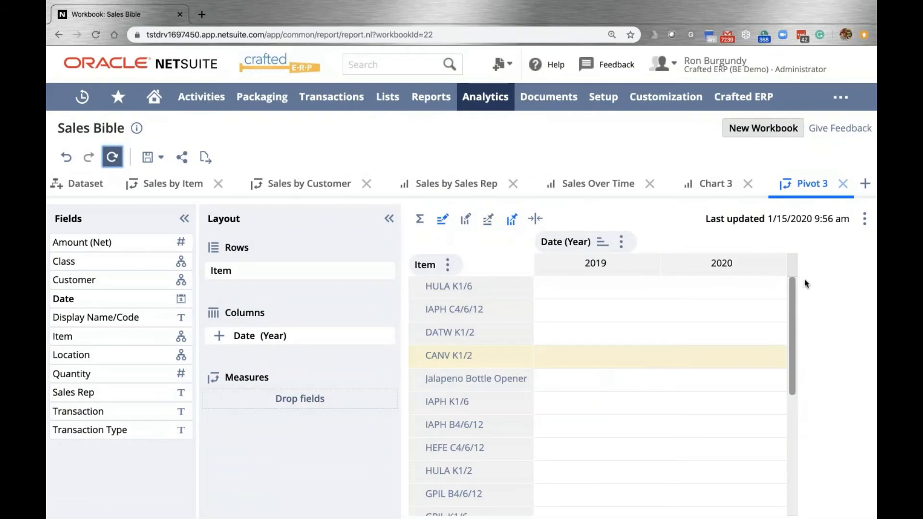
click(865, 219)
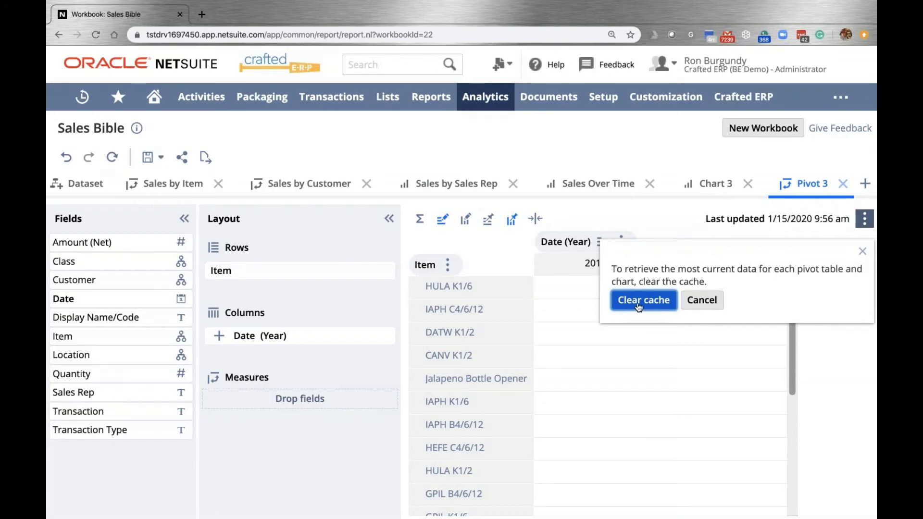
click(699, 301)
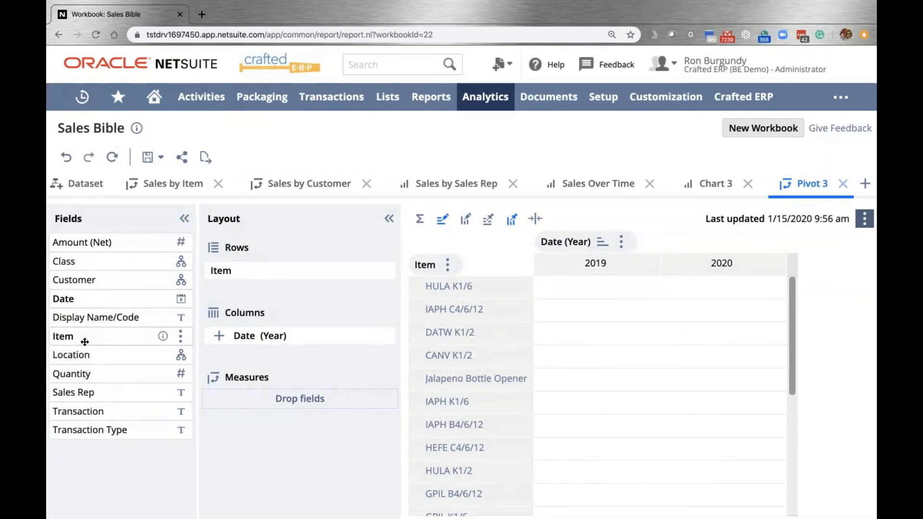
- Add Quantity and Amount (Net) to the pivot as summed measures
drag(86, 375, 240, 402)
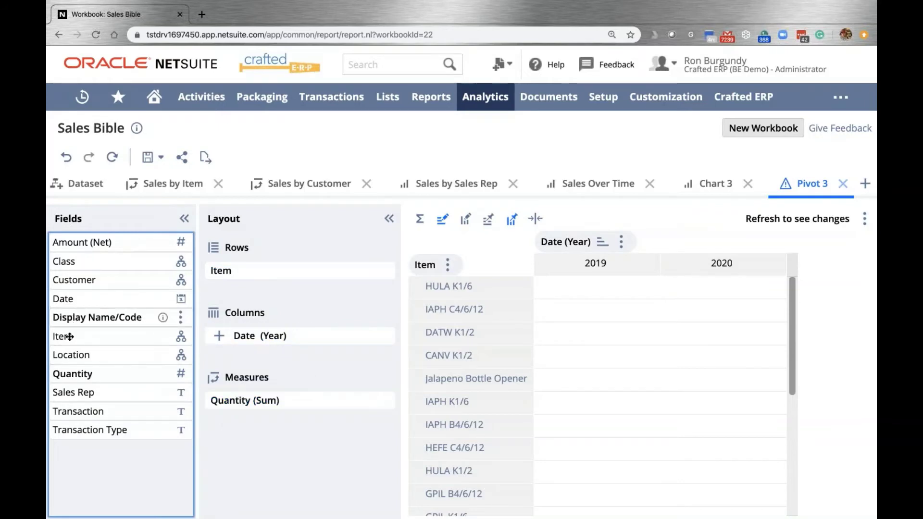
drag(81, 243, 243, 414)
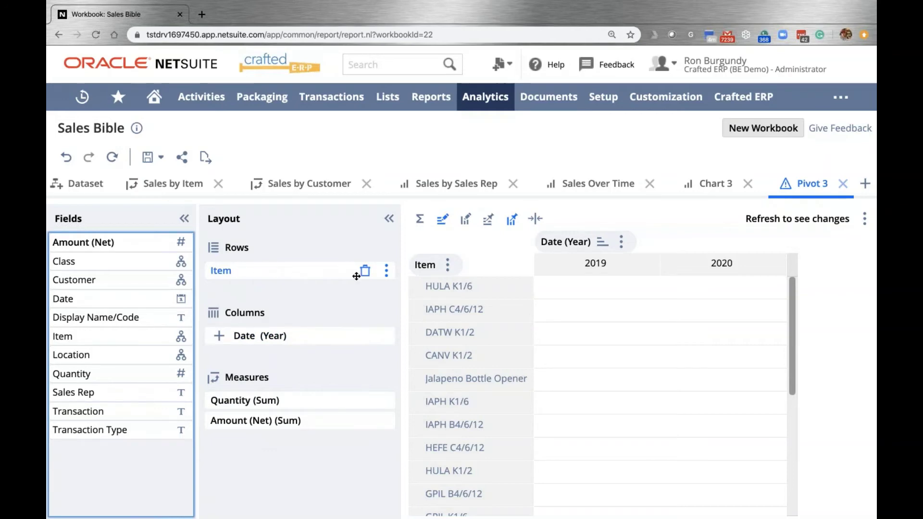
- Review the sorting, top and bottom 10, filter, grand total and hierarchy display options for the Item row field
click(386, 271)
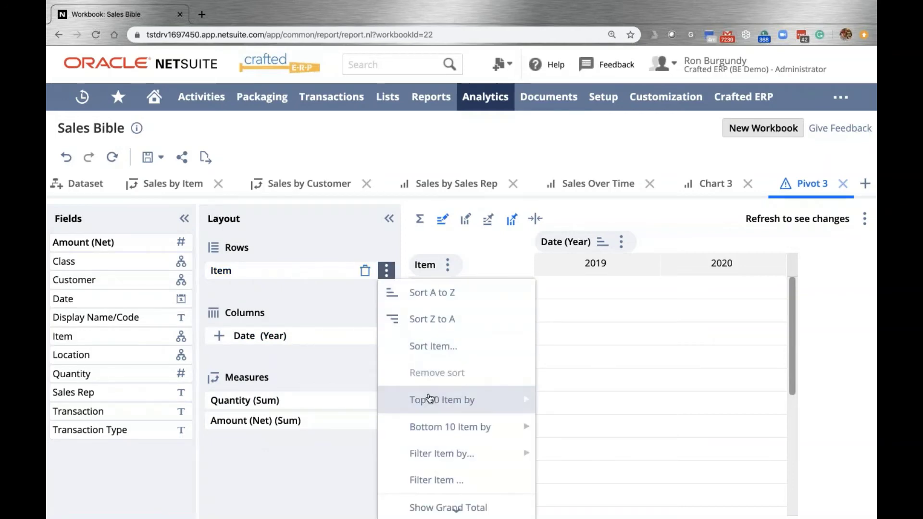
scroll(430, 399, down, 4)
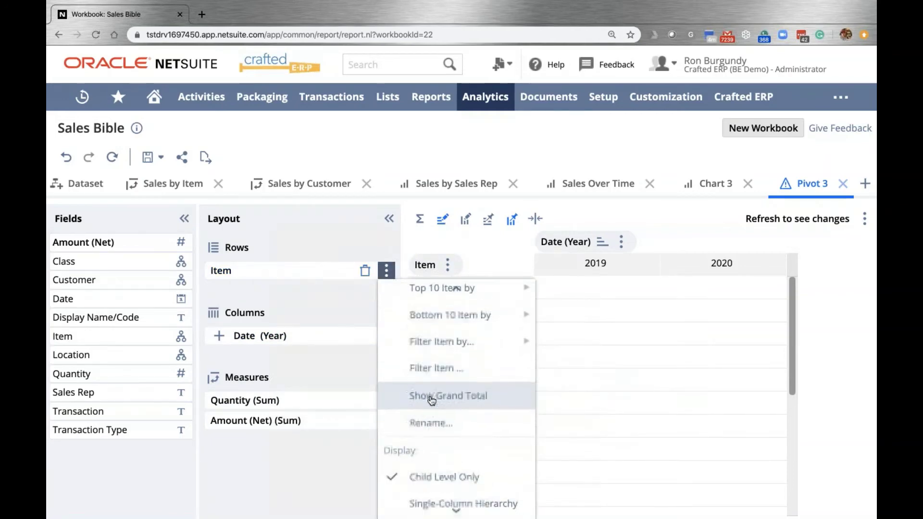
scroll(432, 400, down, 1)
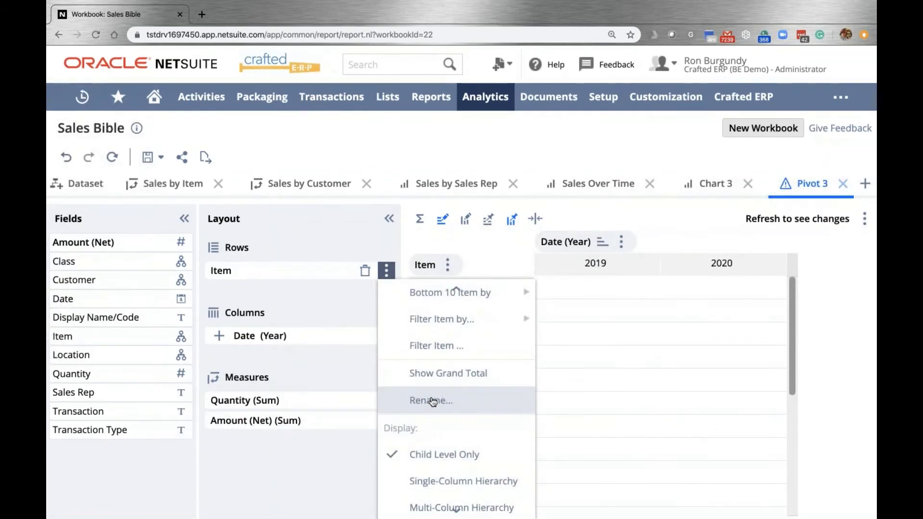
scroll(433, 402, up, 5)
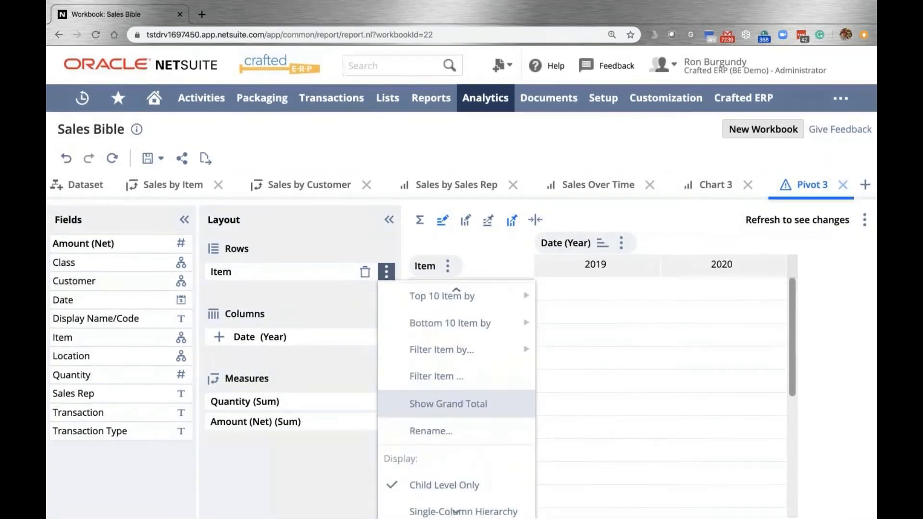
click(316, 299)
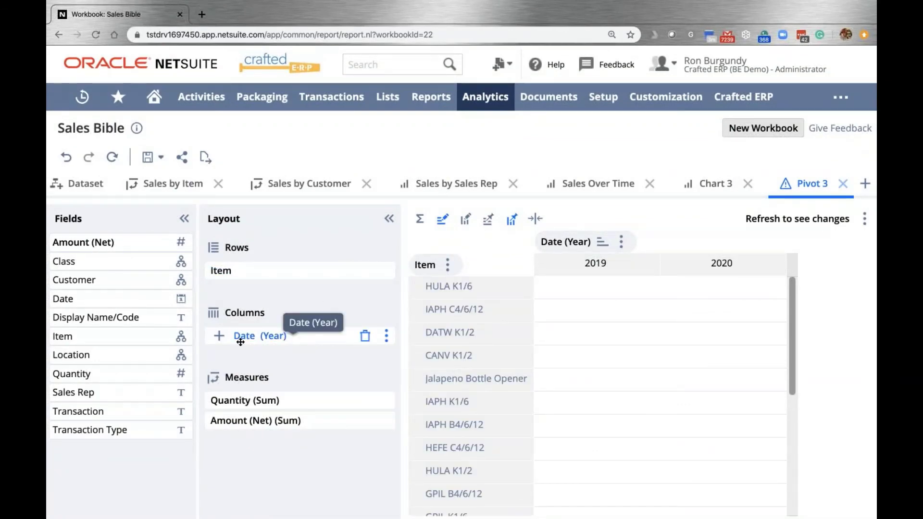
- Add a Date (Quarter) level below Date (Year) in the pivot's columns and bring up its date hierarchy choices
click(219, 339)
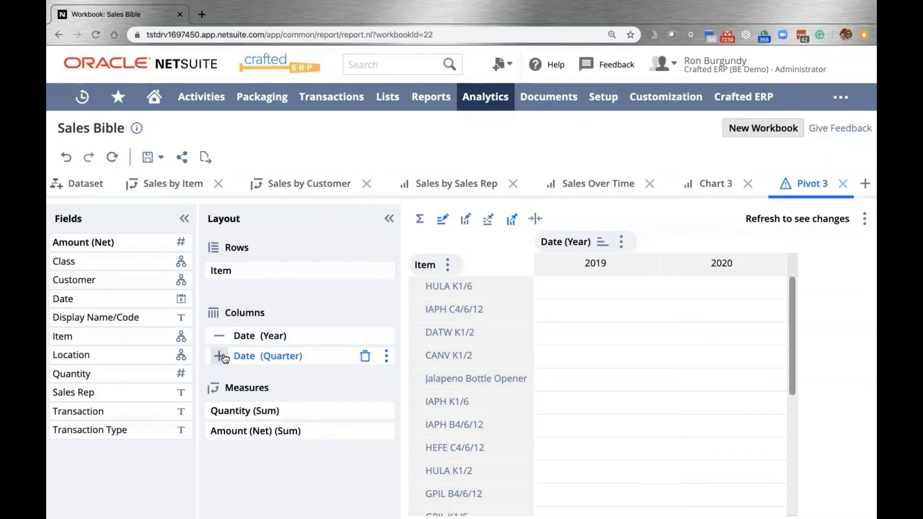
click(387, 356)
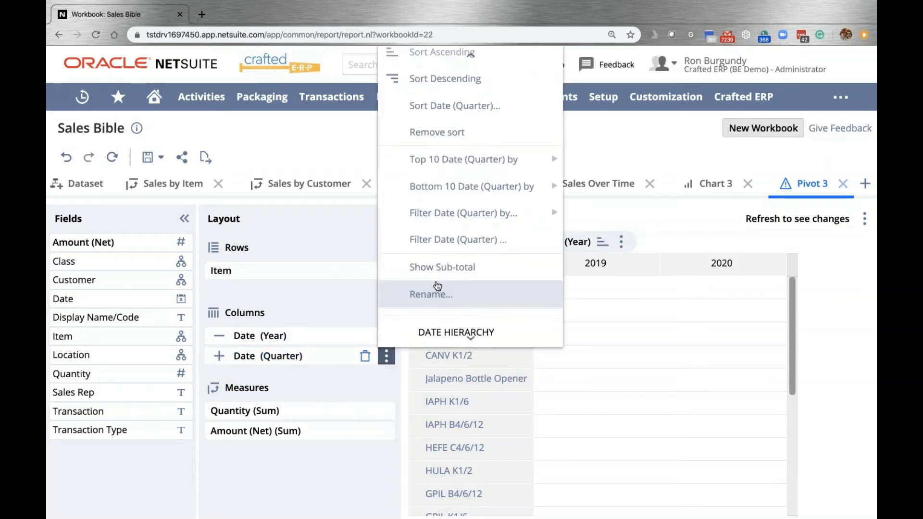
scroll(437, 286, down, 3)
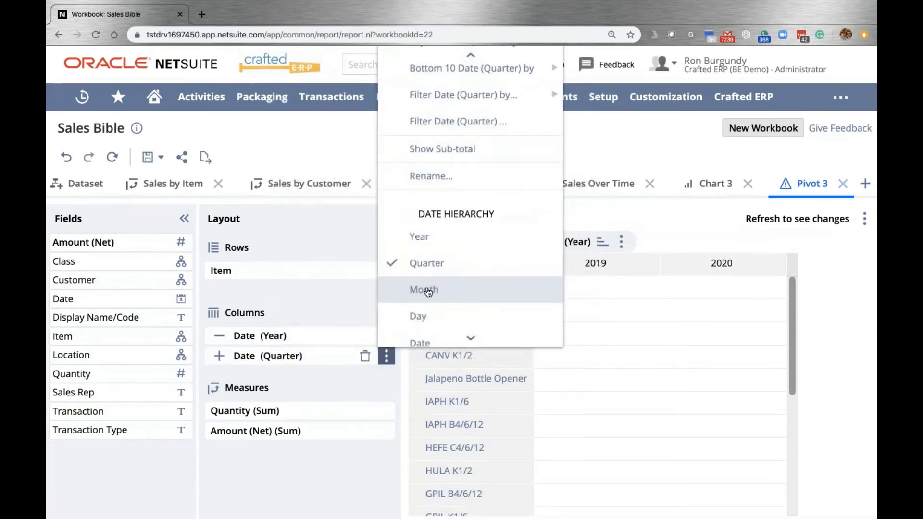
- Change the pivot's second Date column level to Month and refresh the pivot
click(428, 291)
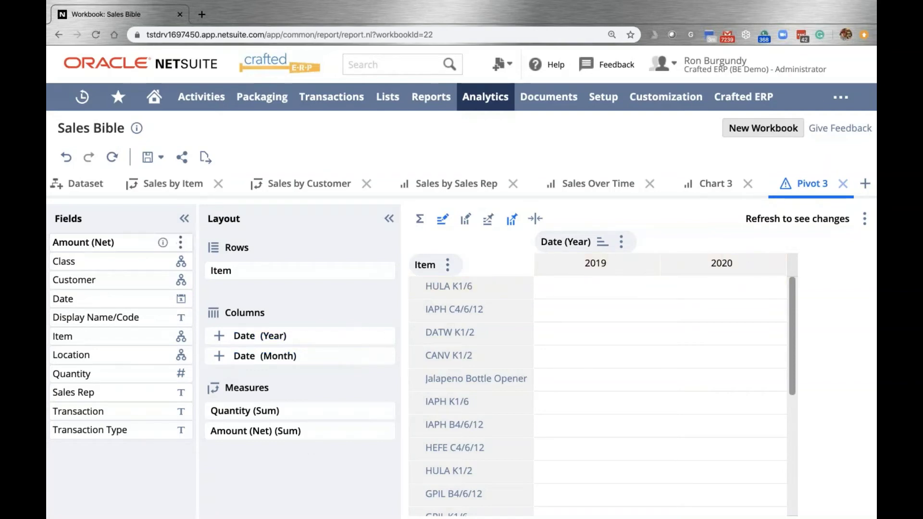
click(112, 156)
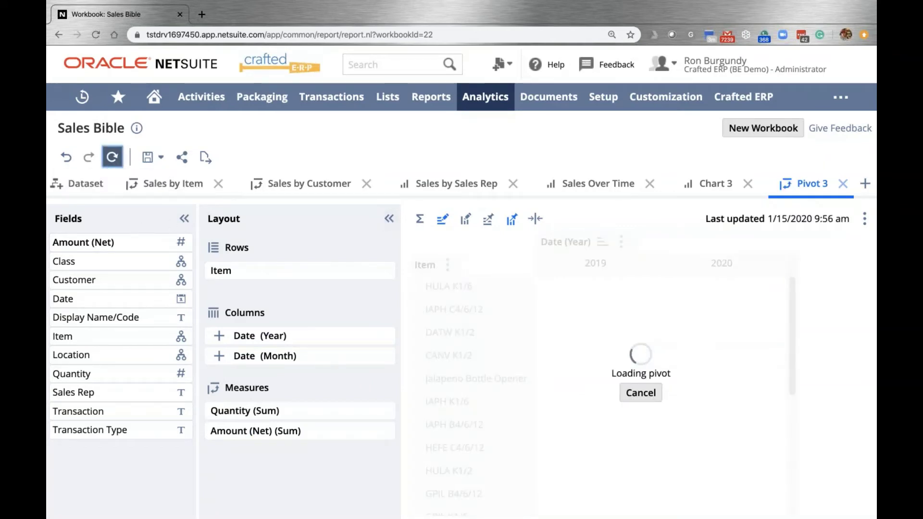
- Collapse the Fields and Layout panes and reduce the browser zoom to give the pivot table more room
click(184, 219)
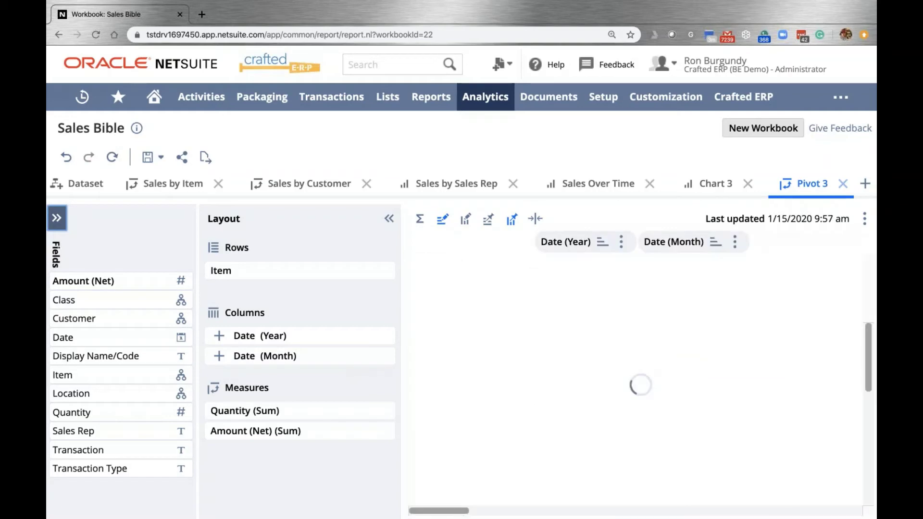
scroll(596, 379, down, 3)
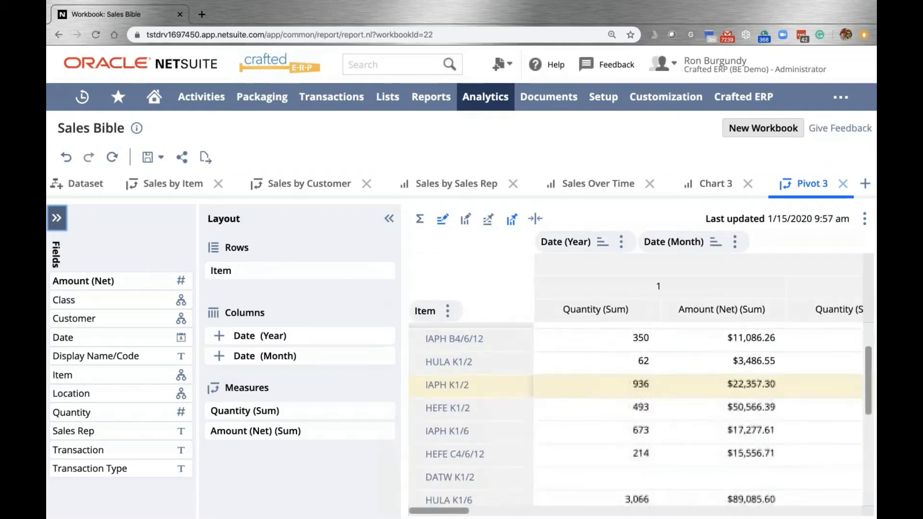
scroll(596, 380, up, 3)
scroll(596, 407, right, 2)
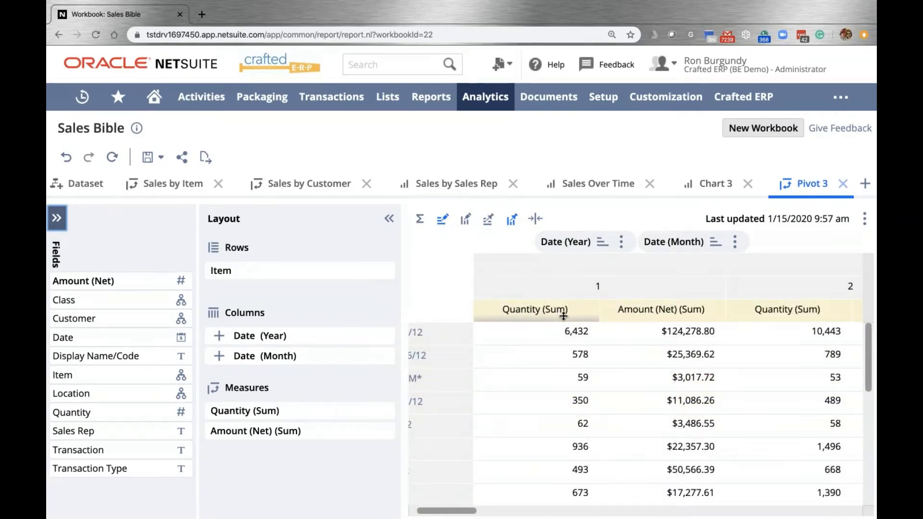
key(ctrl+minus)
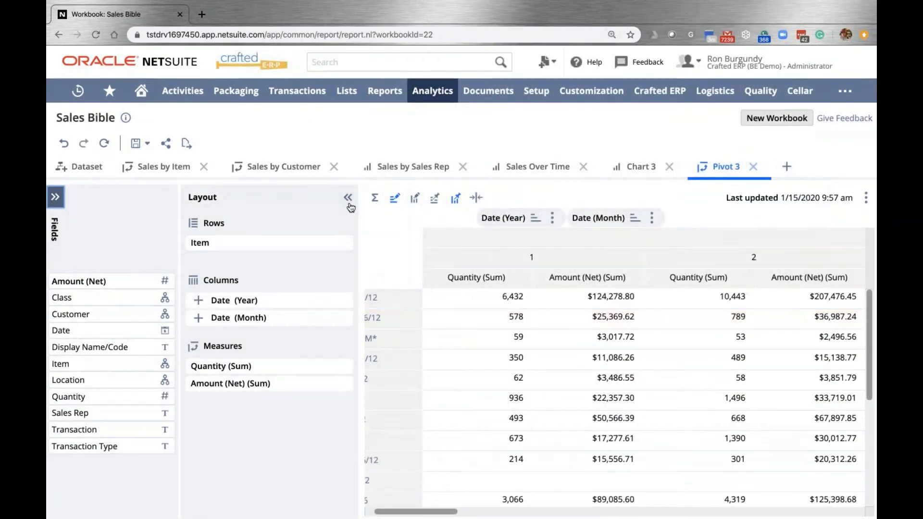
click(347, 197)
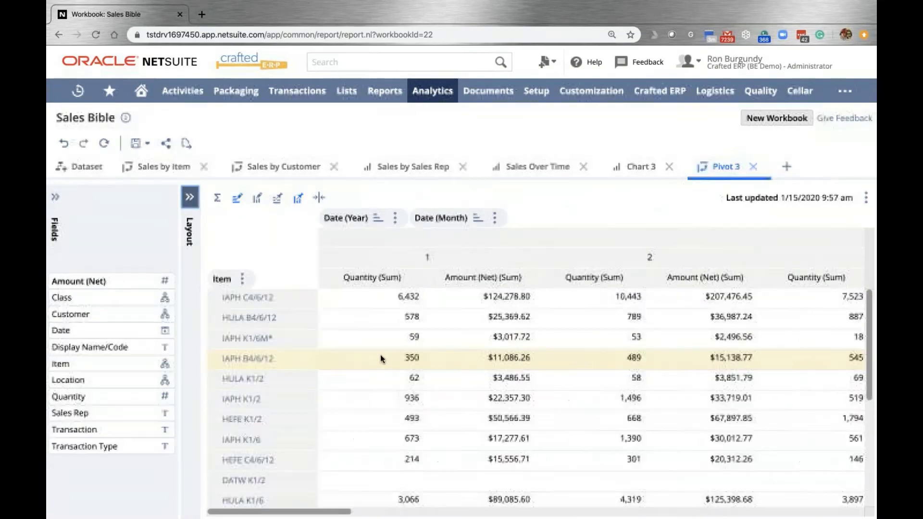
- Lock the pivot's Item row headers in place so they stay fixed during horizontal scrolling
scroll(380, 358, right, 3)
scroll(381, 358, left, 3)
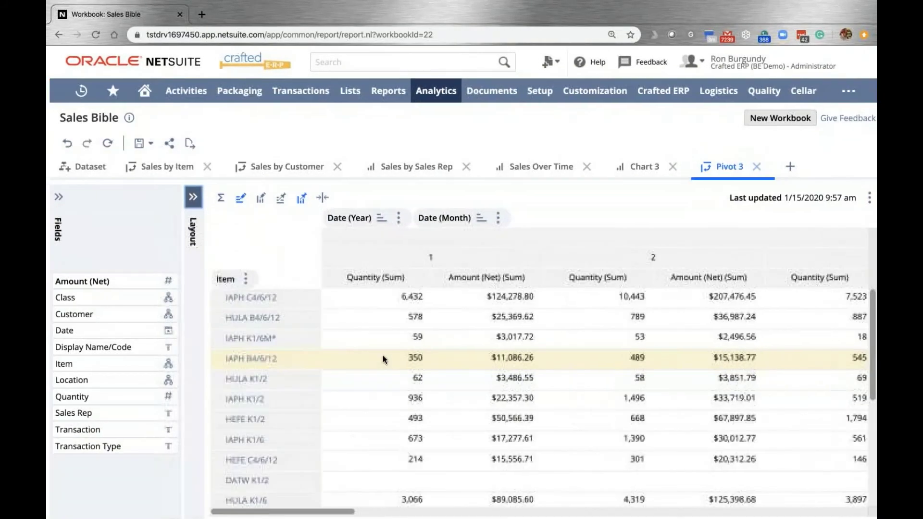
scroll(381, 358, right, 6)
scroll(249, 327, left, 6)
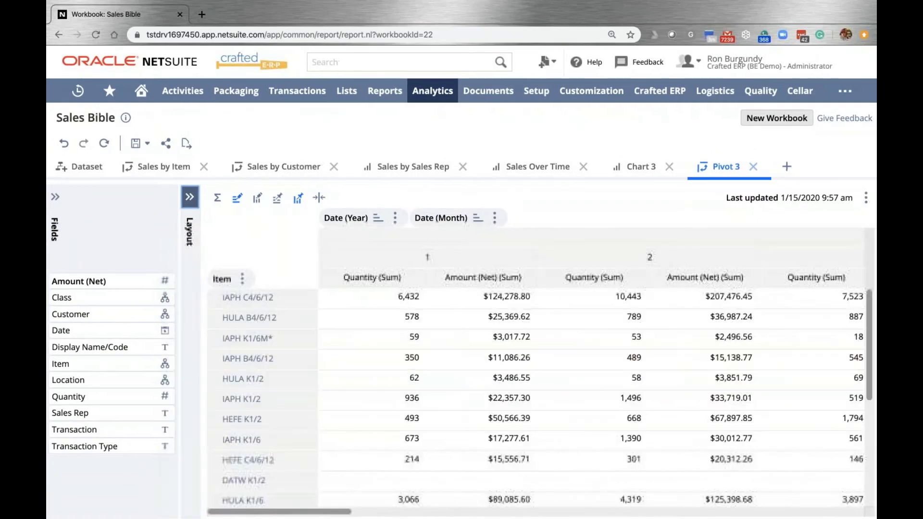
scroll(323, 336, right, 15)
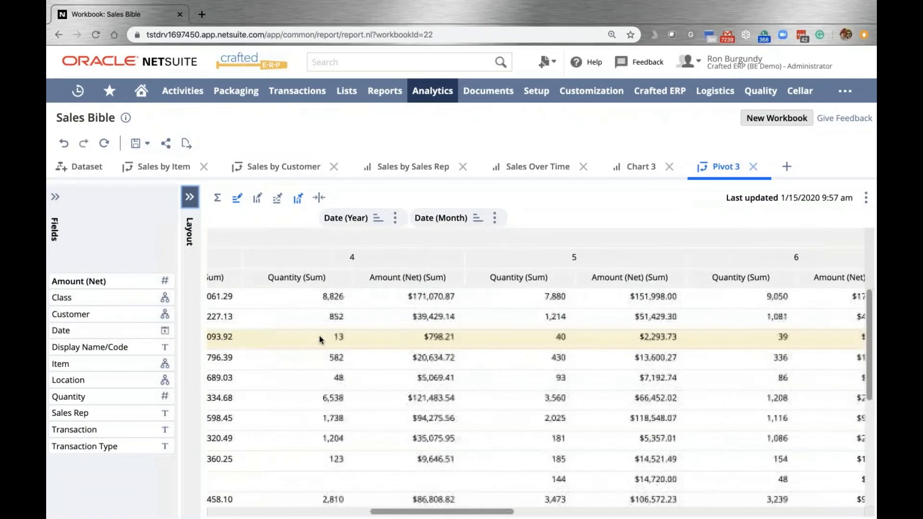
scroll(536, 370, left, 15)
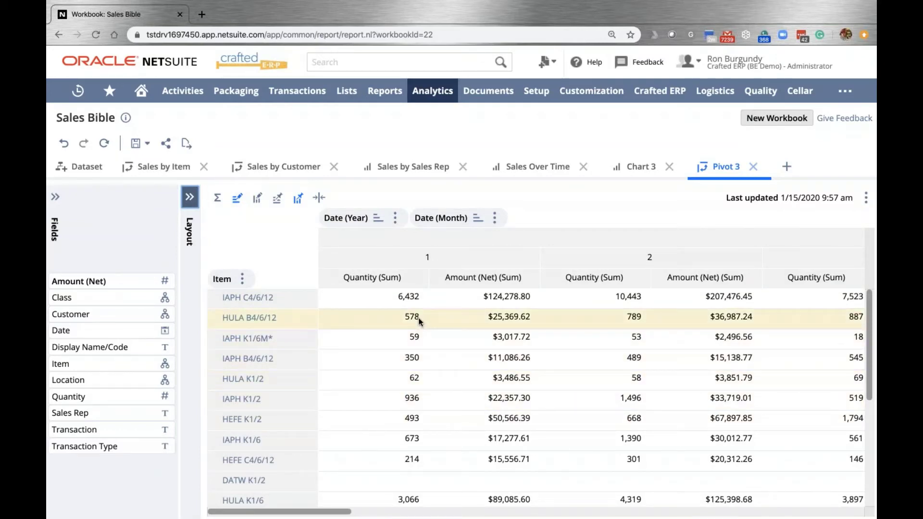
click(277, 202)
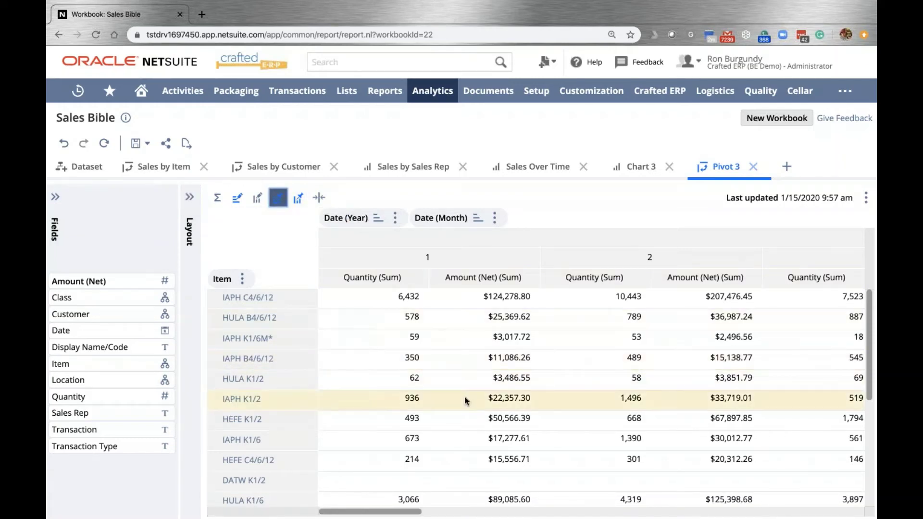
- Examine the monthly quantity and net amount per item across 2019 and into January 2020
scroll(591, 399, right, 10)
scroll(462, 399, right, 5)
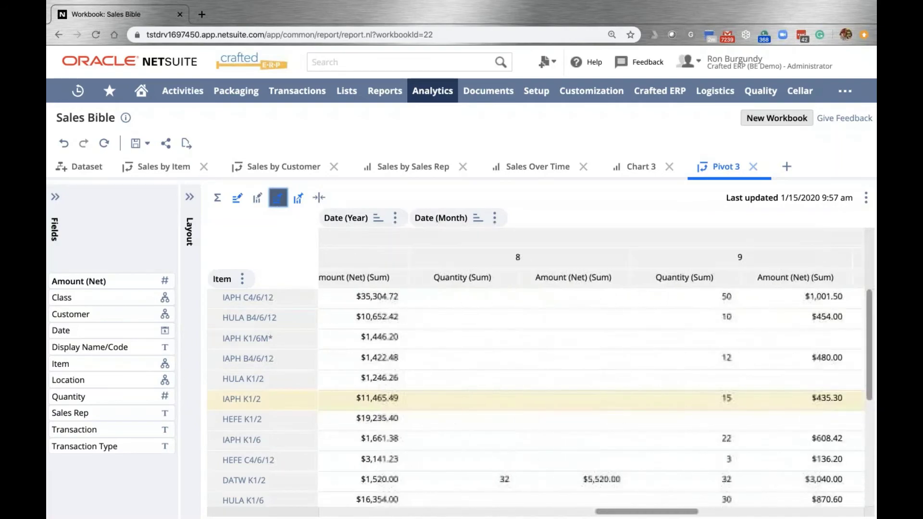
scroll(461, 400, left, 15)
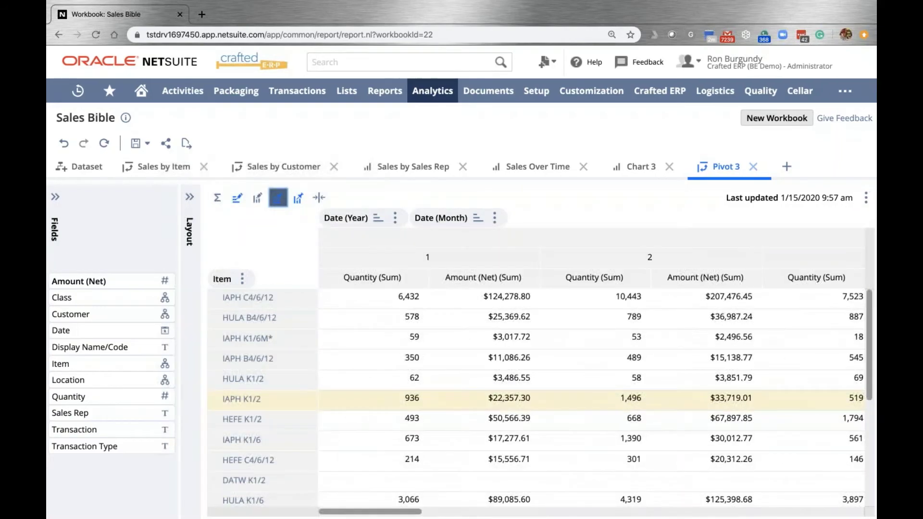
scroll(461, 399, down, 5)
scroll(461, 399, up, 5)
scroll(461, 399, right, 3)
scroll(461, 399, left, 3)
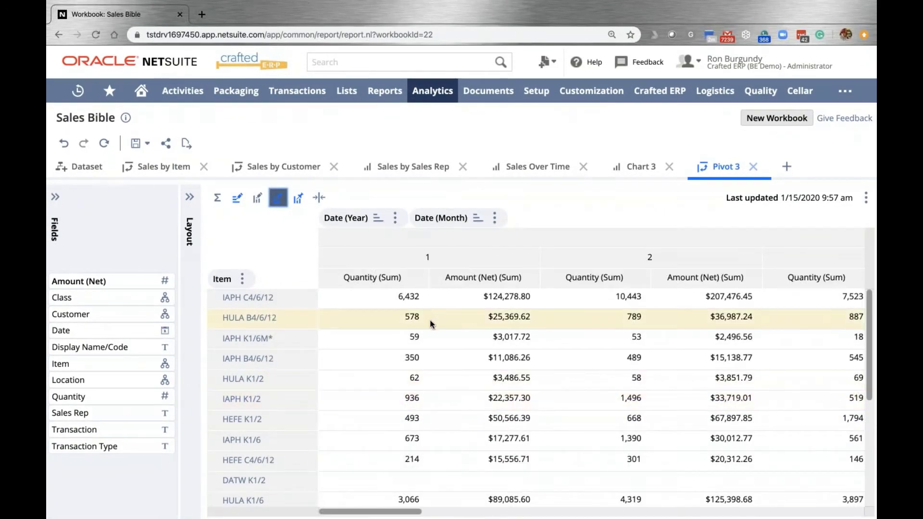
scroll(484, 261, right, 10)
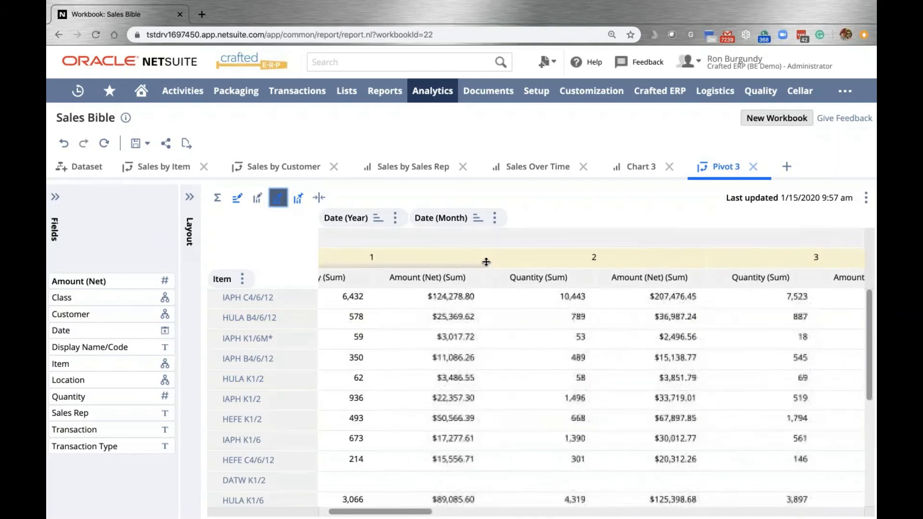
scroll(484, 263, right, 5)
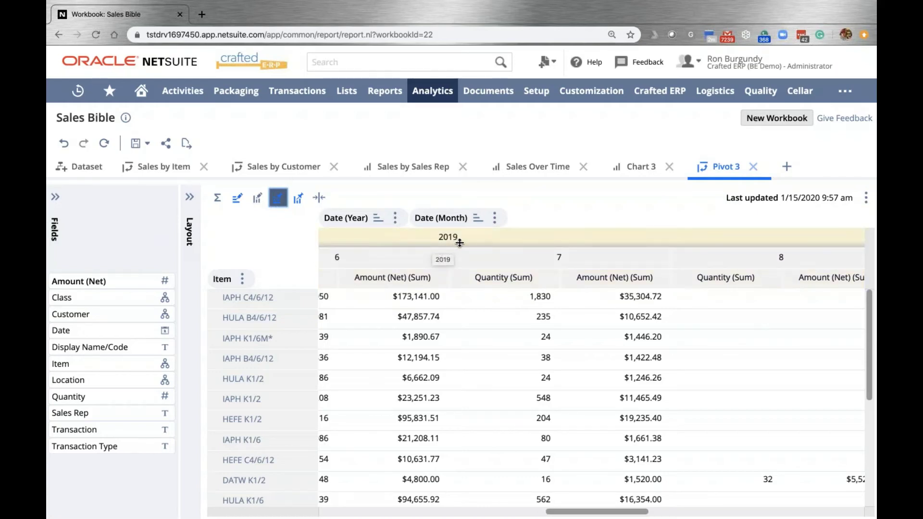
scroll(461, 243, right, 5)
scroll(461, 243, right, 8)
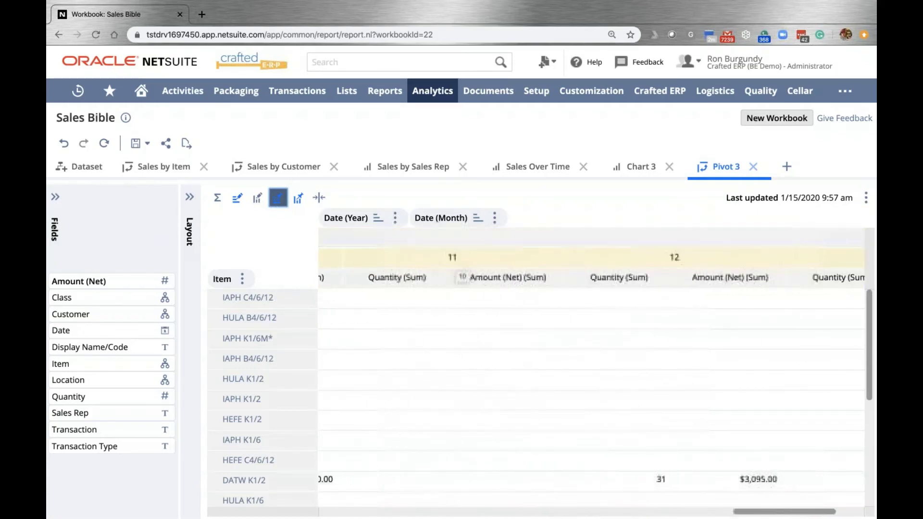
scroll(462, 277, right, 2)
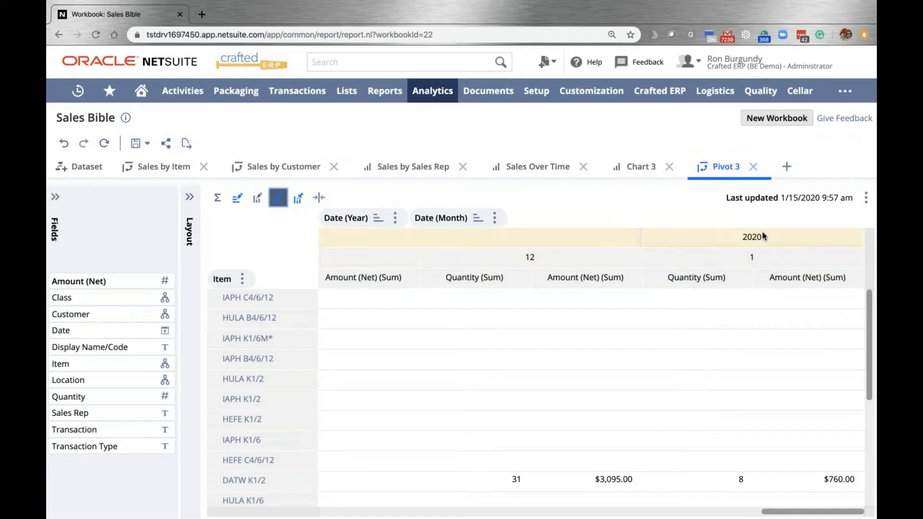
scroll(750, 276, down, 2)
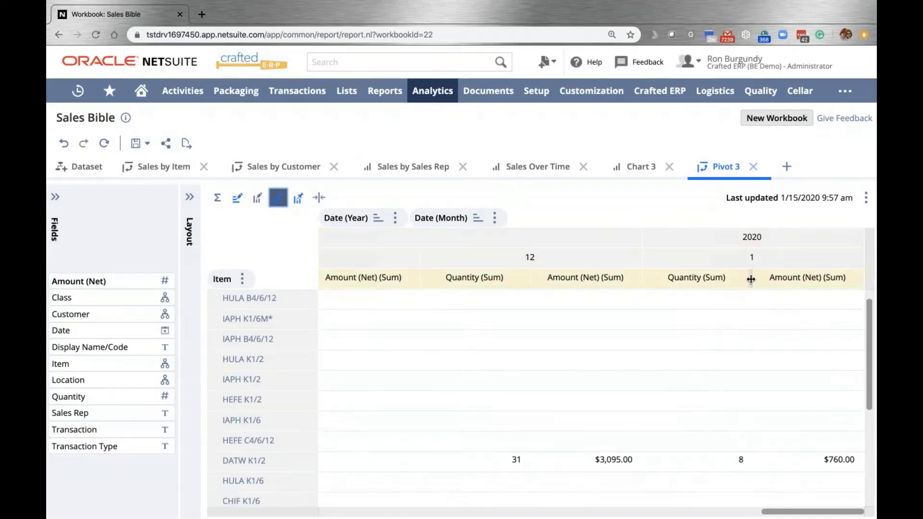
scroll(784, 448, down, 3)
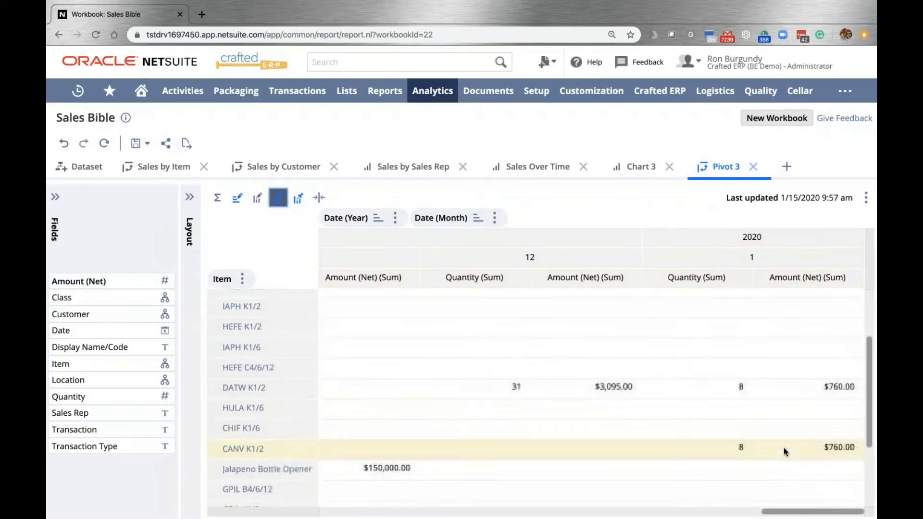
scroll(766, 430, down, 4)
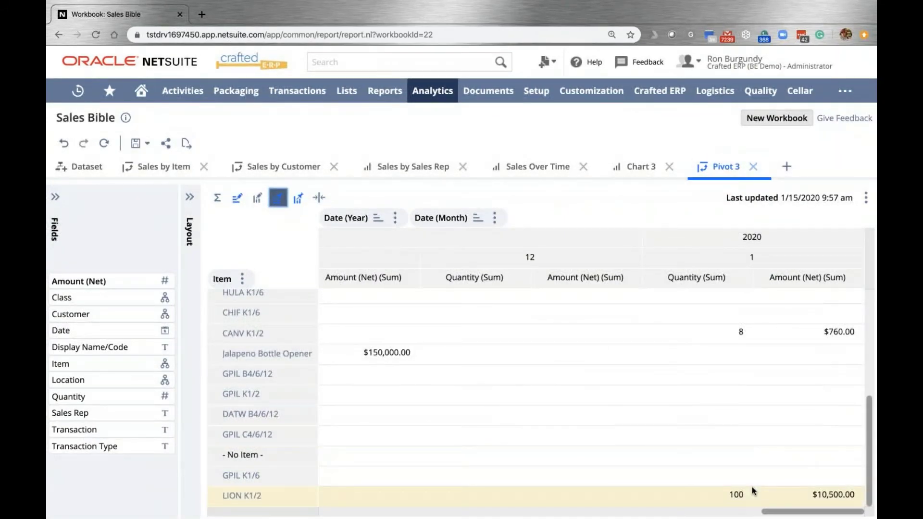
scroll(750, 486, left, 10)
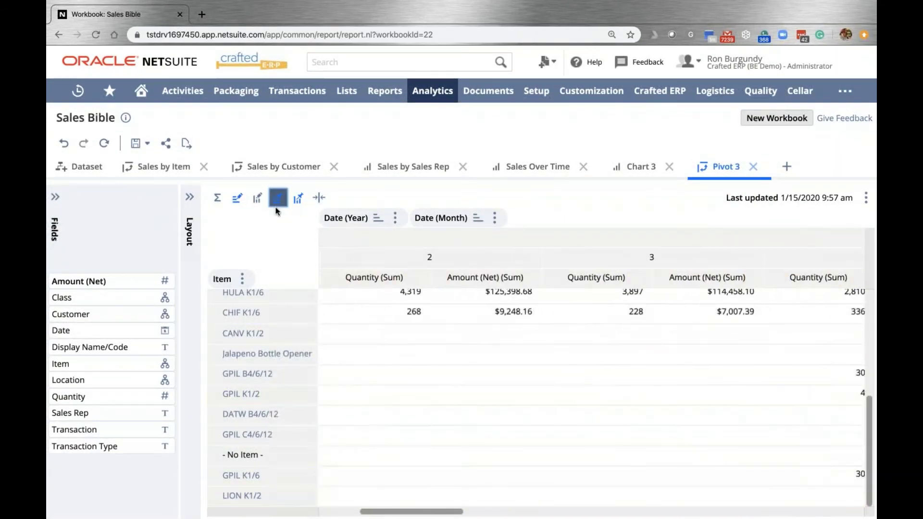
- Expand the Layout pane again and save the Sales Bible workbook
click(190, 197)
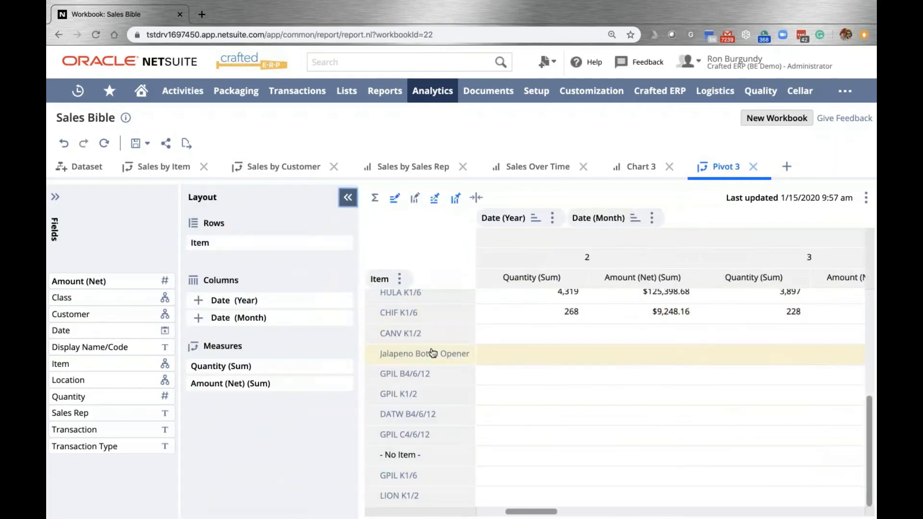
scroll(423, 355, up, 3)
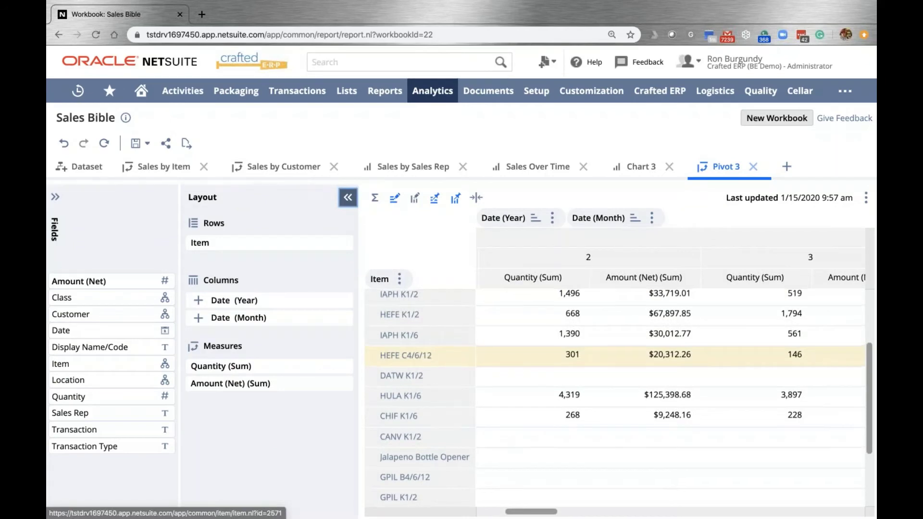
scroll(423, 355, up, 3)
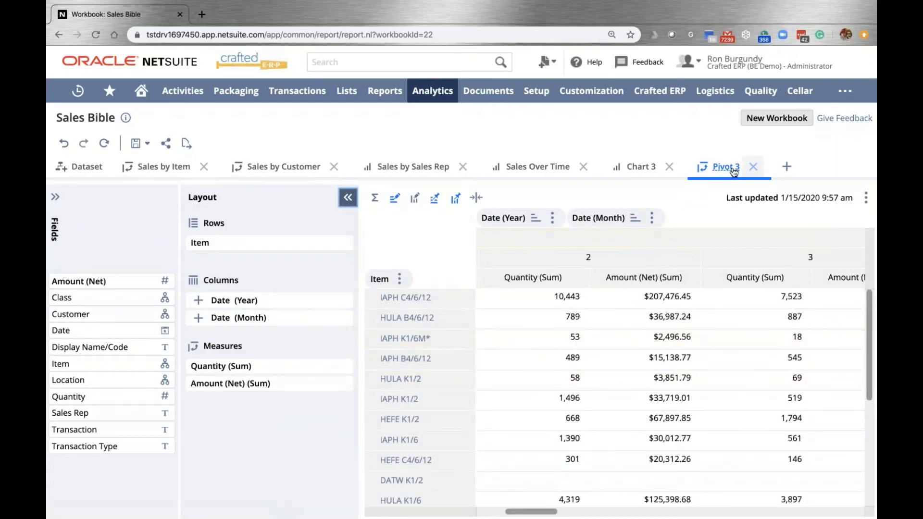
click(147, 142)
click(141, 164)
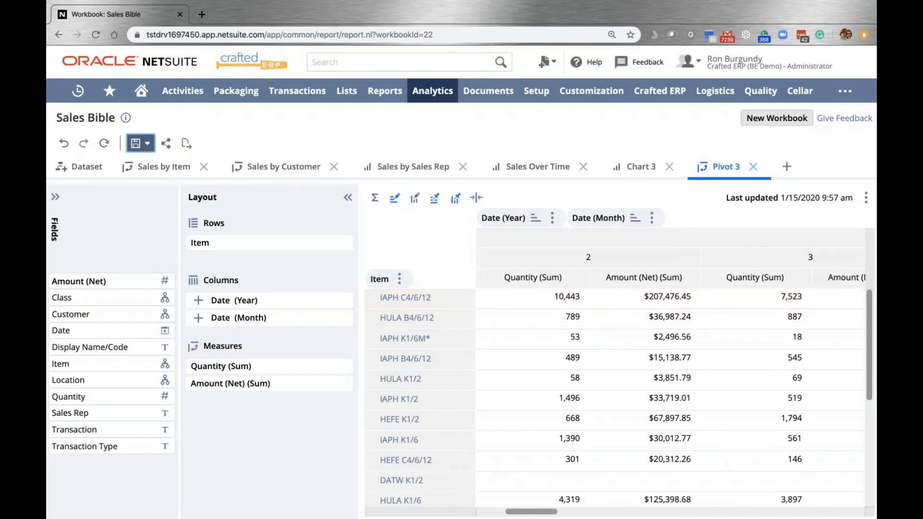
- Review the summary type, filter and format options of the Quantity (Sum) measure without changing them
mouse_move(310, 317)
mouse_move(337, 366)
scroll(505, 385, left, 5)
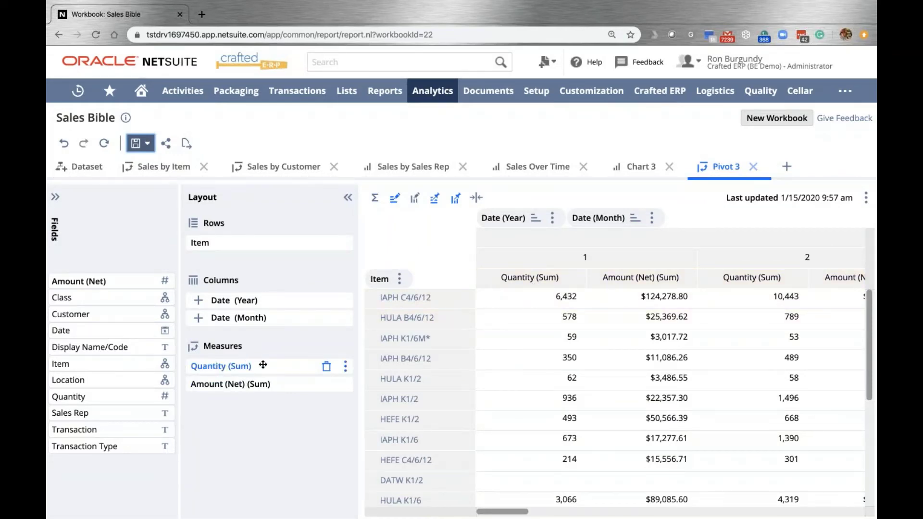
click(345, 367)
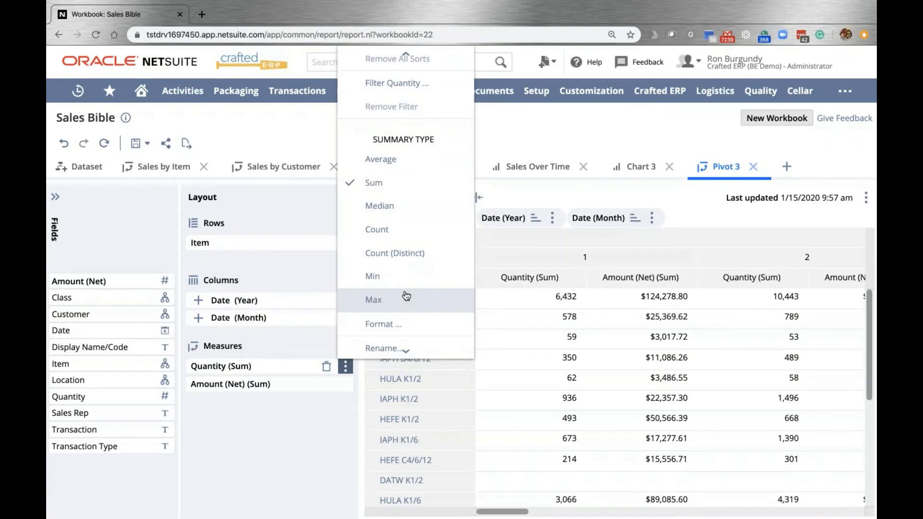
scroll(406, 296, up, 1)
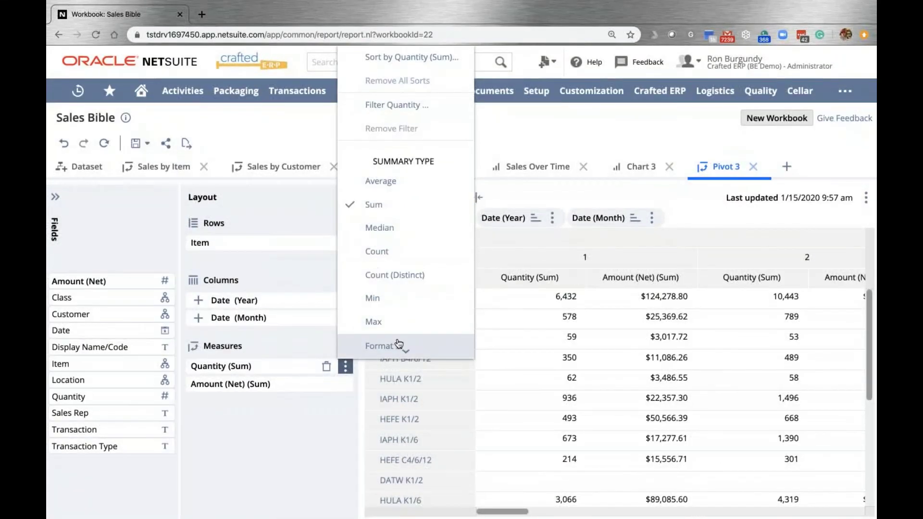
click(264, 403)
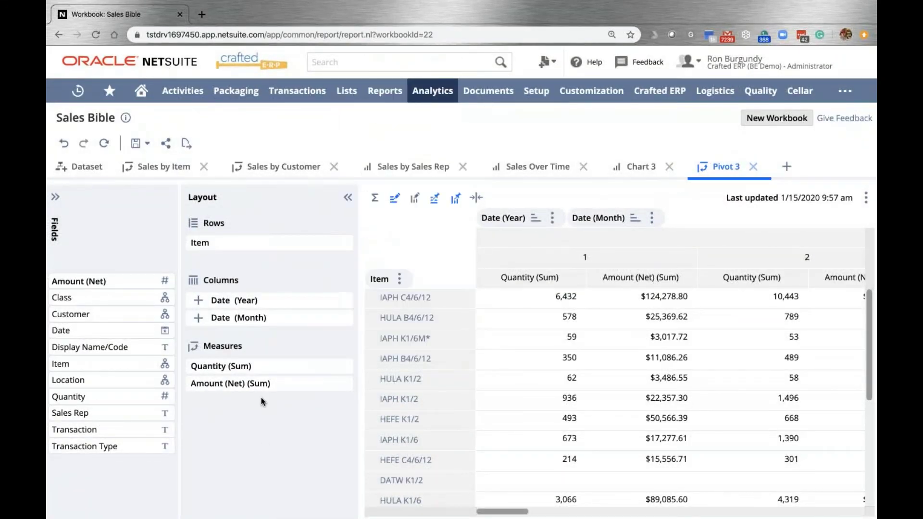
- Review the currency conversion options of the dataset's Amount (Net) column and close them without applying a conversion
click(78, 168)
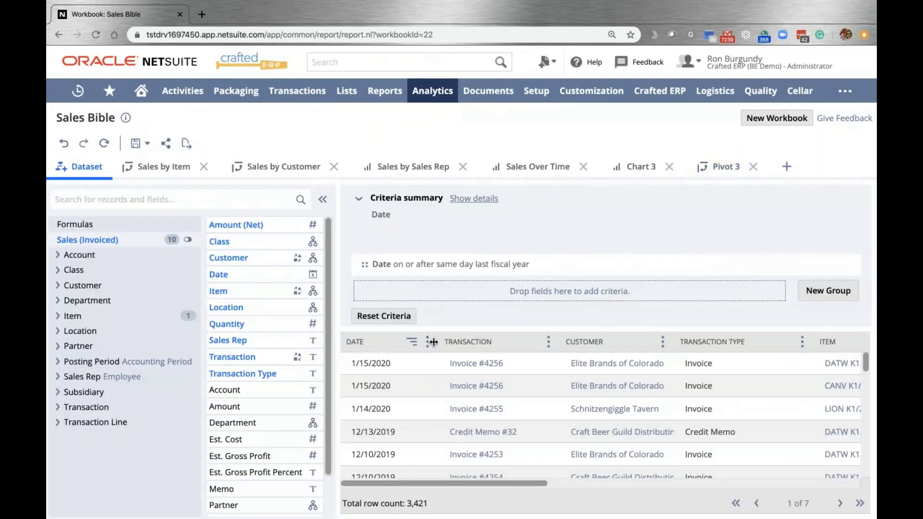
scroll(435, 365, right, 5)
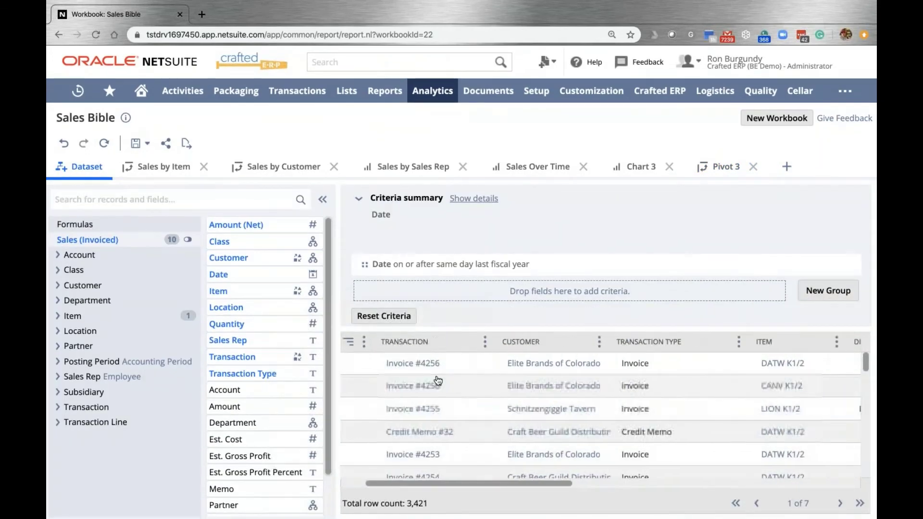
scroll(438, 381, right, 5)
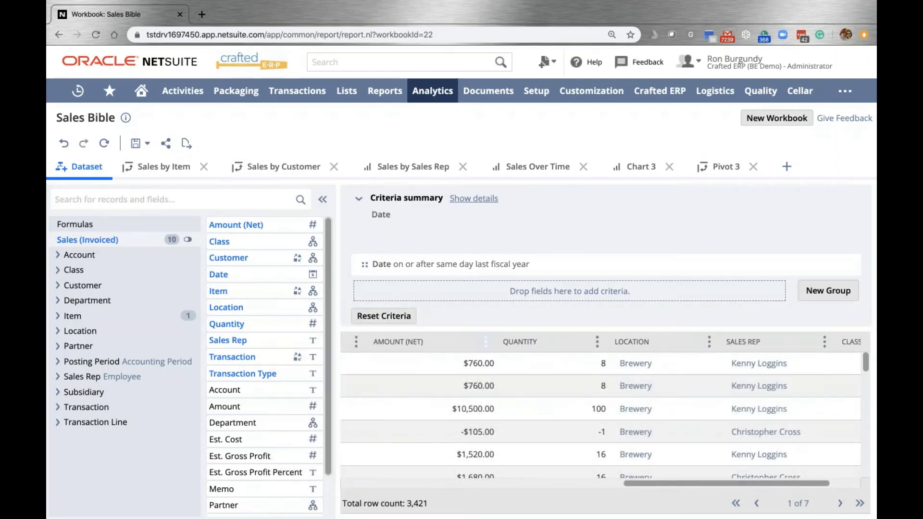
click(486, 342)
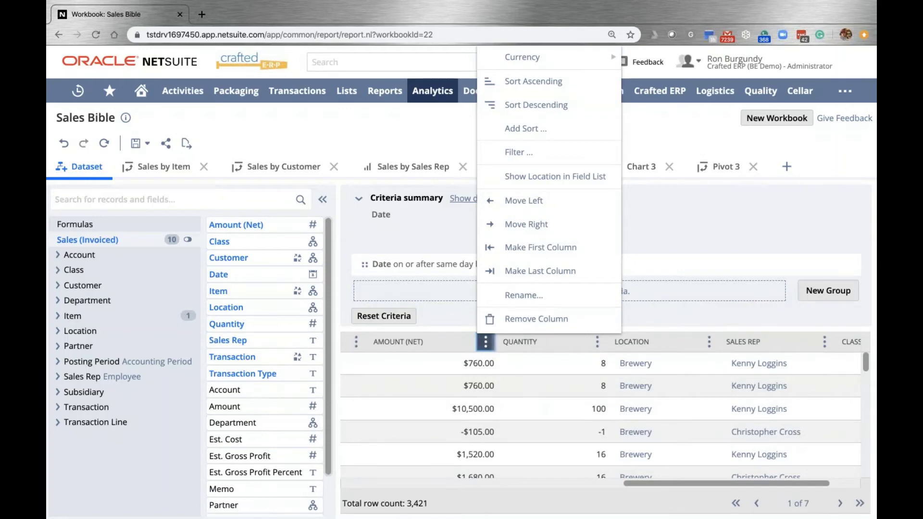
mouse_move(523, 57)
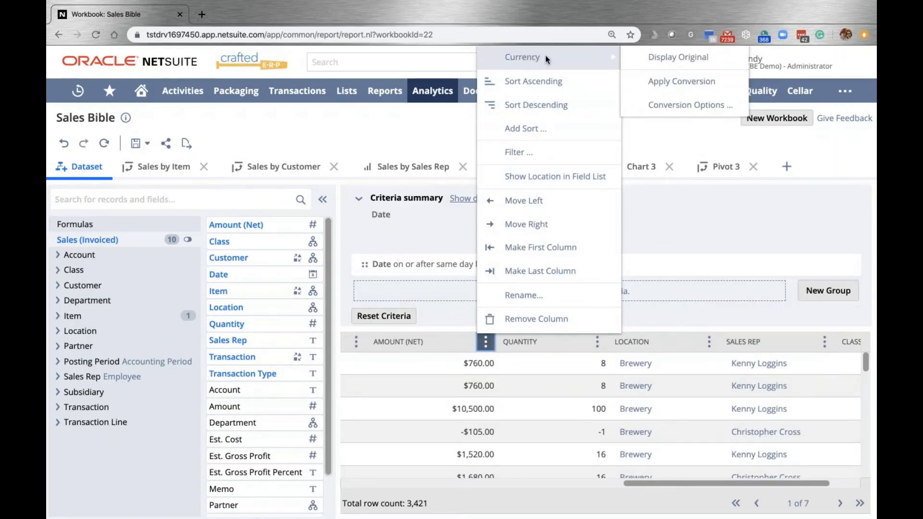
click(665, 106)
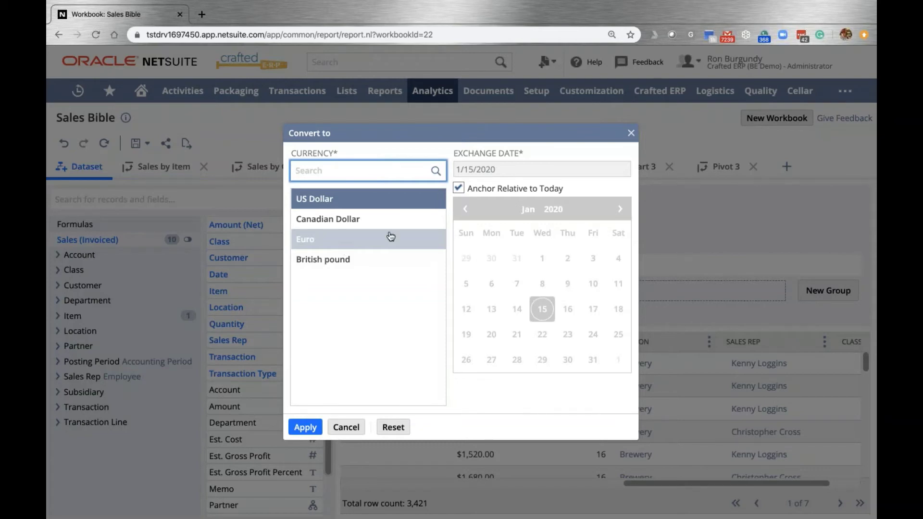
click(631, 134)
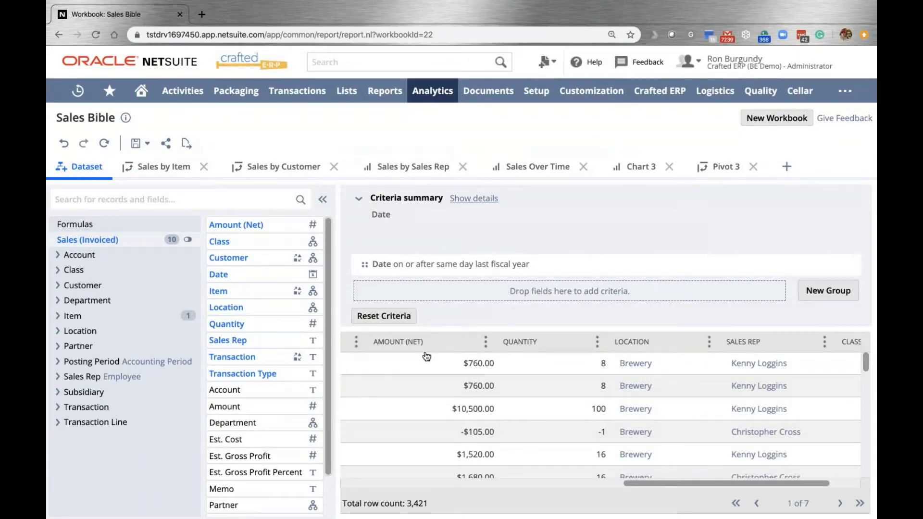
- Examine the monthly quantities and net amounts per item in the Pivot 3 view
click(723, 165)
scroll(619, 388, right, 10)
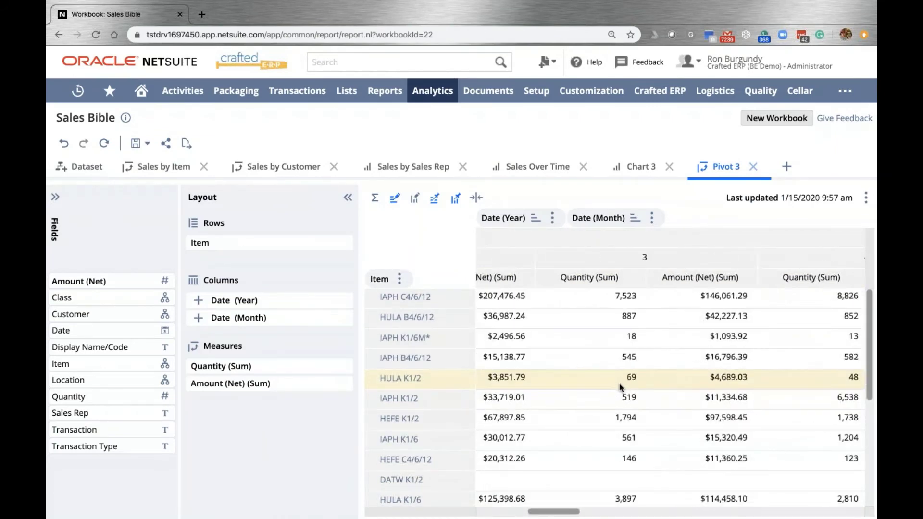
scroll(621, 388, right, 5)
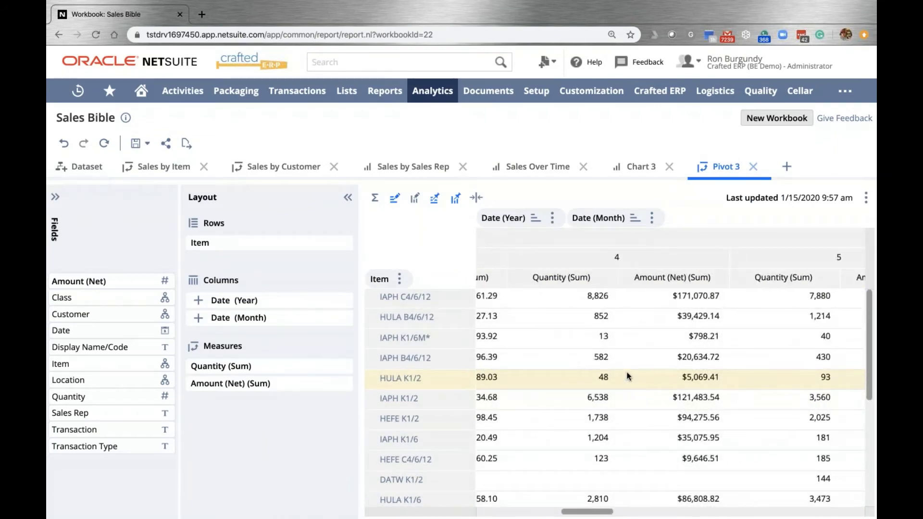
scroll(628, 377, down, 4)
scroll(626, 375, left, 10)
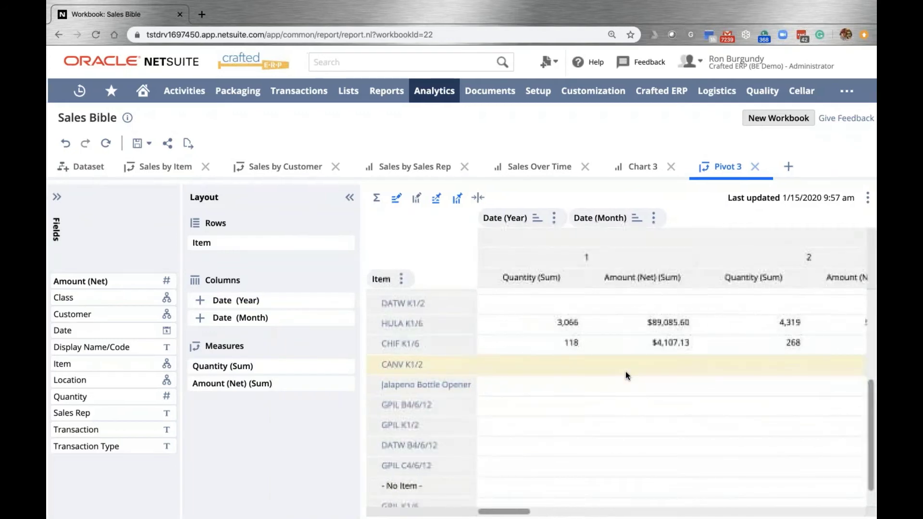
- Place Location above Class in the rows of the Sales by Item pivot and refresh the pivot
click(165, 167)
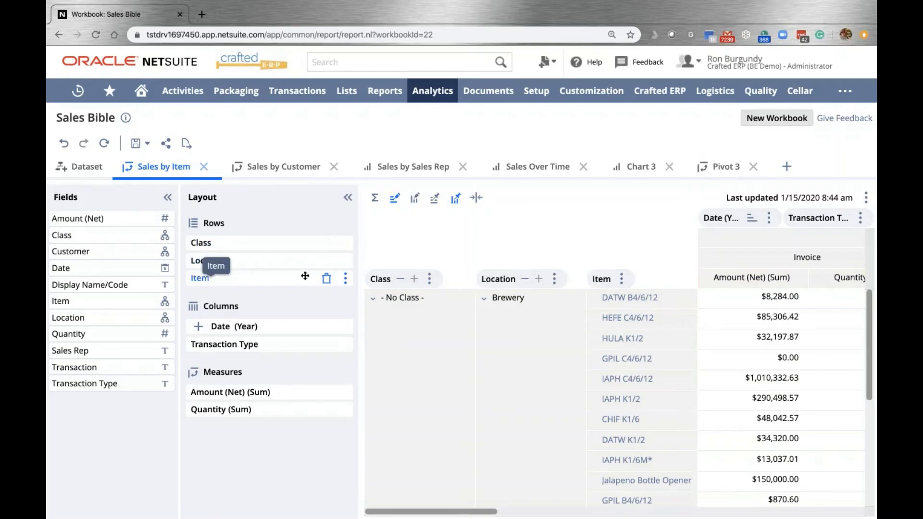
click(269, 261)
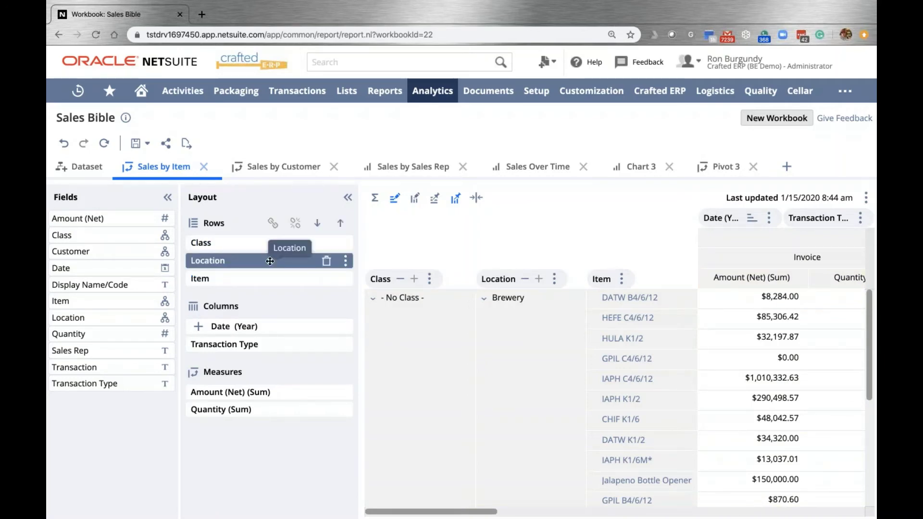
drag(270, 261, 252, 229)
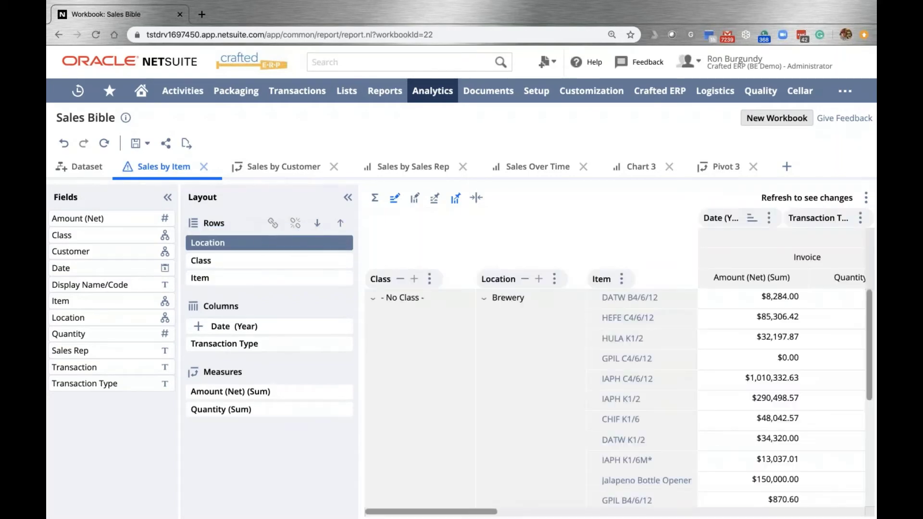
click(103, 143)
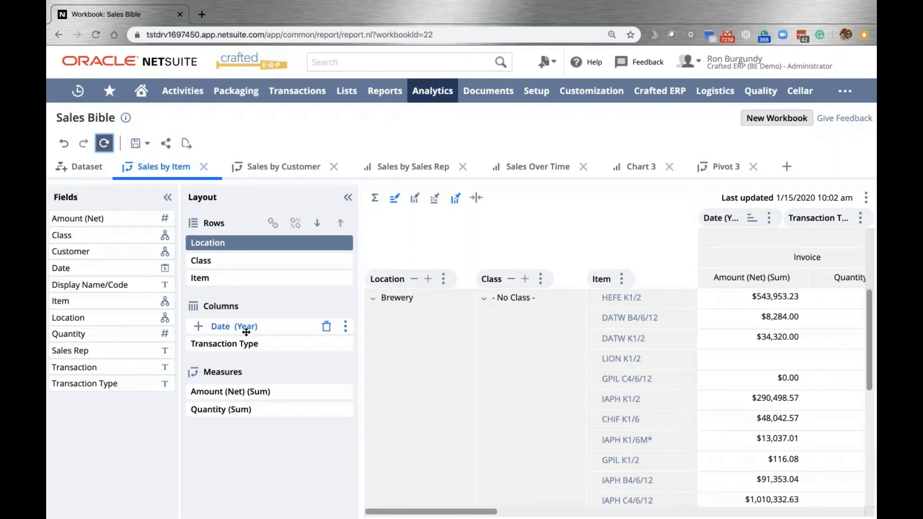
- Break the pivot's Date (Year) column down into Quarter, Month, Day and Date levels
click(198, 327)
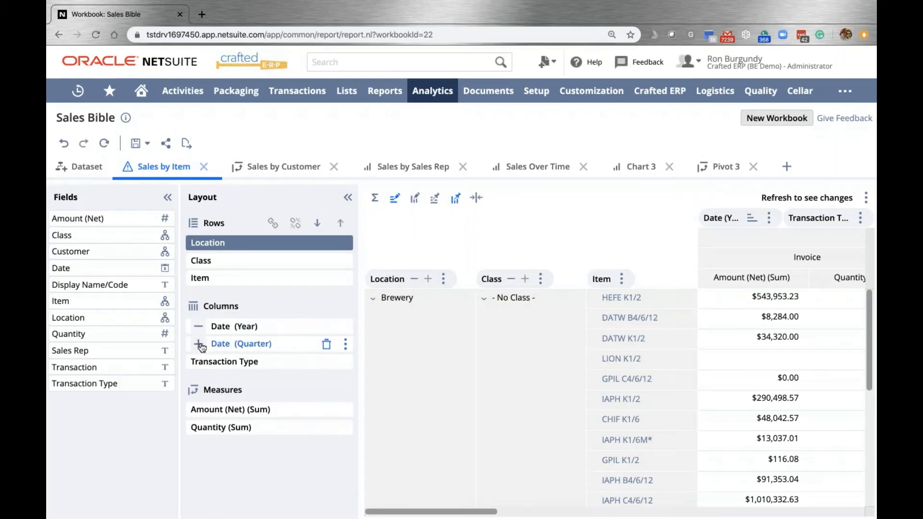
click(198, 344)
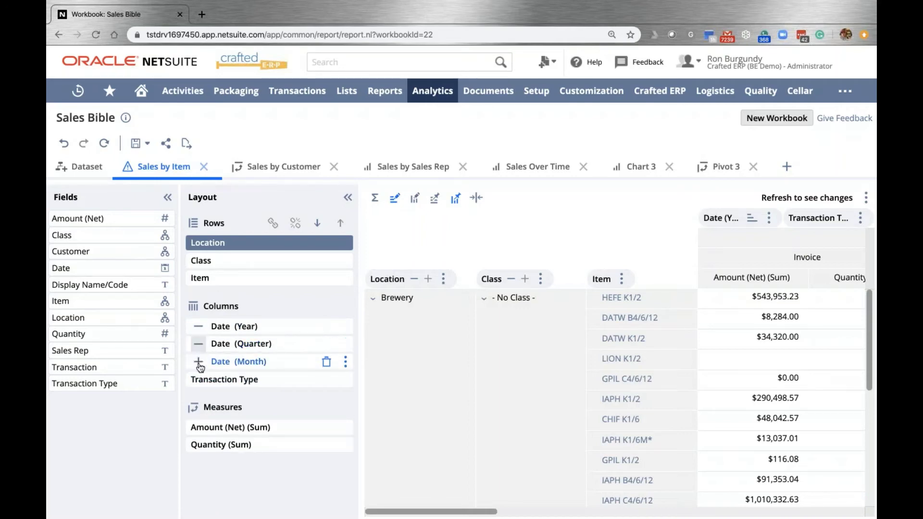
click(198, 362)
click(199, 379)
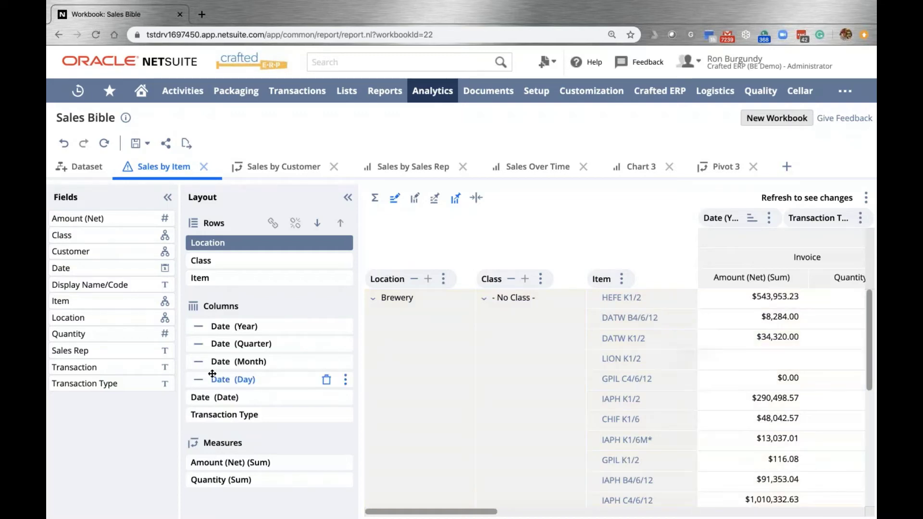
- Remove the Day, Month, Quarter and Date levels from the pivot columns, leaving only Date (Year) and Transaction Type
click(326, 379)
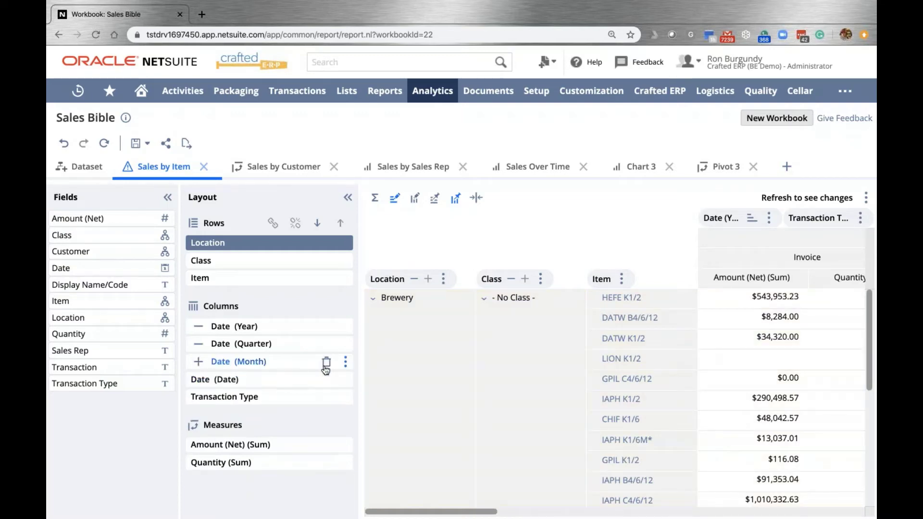
click(326, 361)
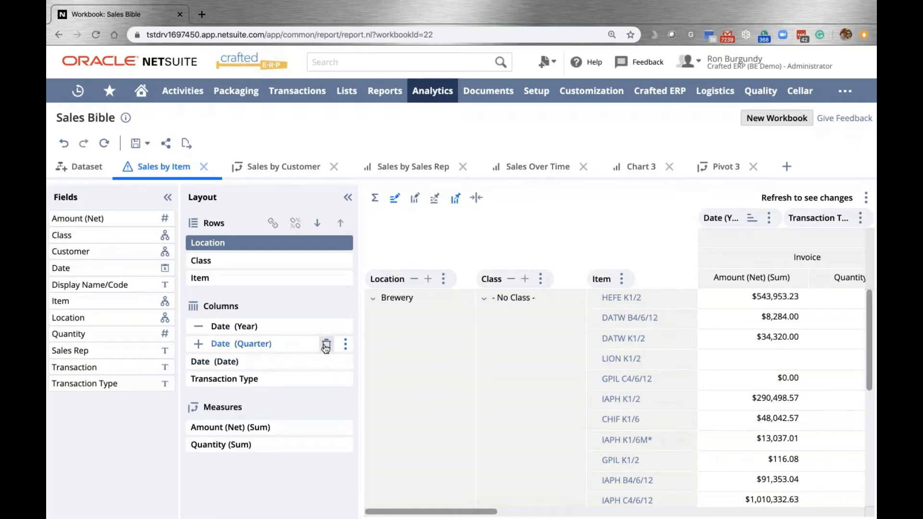
click(327, 345)
click(326, 345)
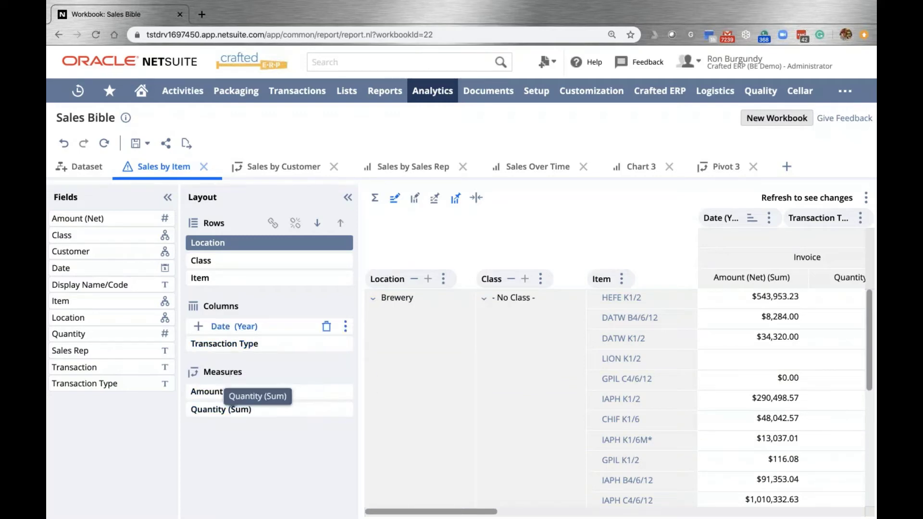
- Examine the Sales by Item amounts and quantities across the 2019 invoice, credit memo and journal columns
scroll(607, 352, right, 5)
scroll(607, 353, right, 10)
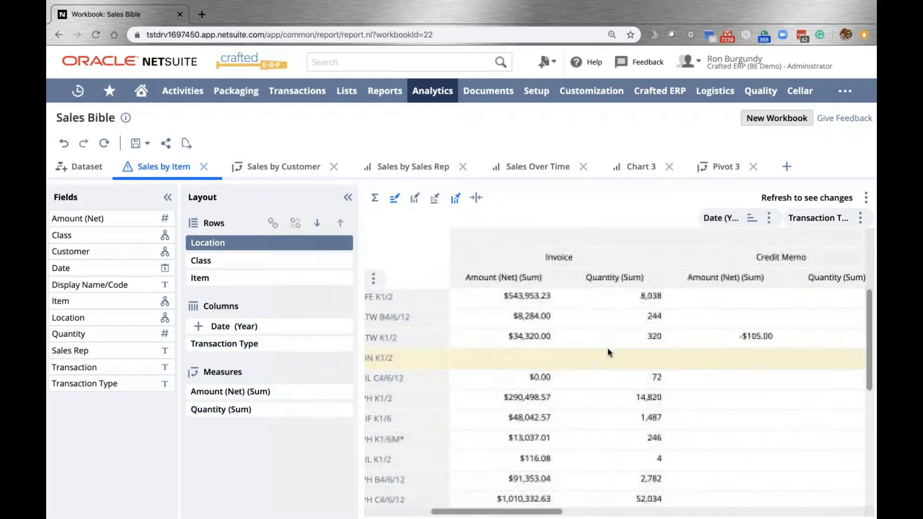
scroll(607, 352, down, 1)
scroll(601, 352, left, 10)
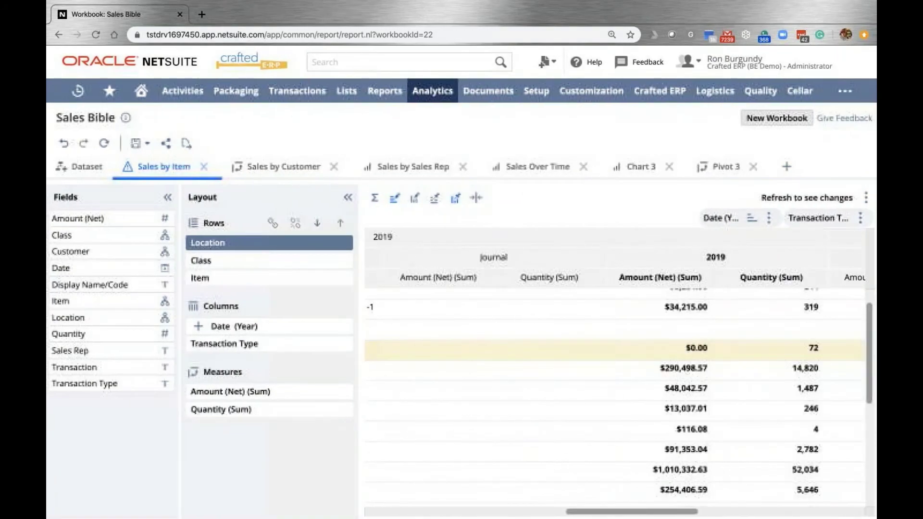
scroll(600, 347, down, 3)
scroll(600, 347, left, 1)
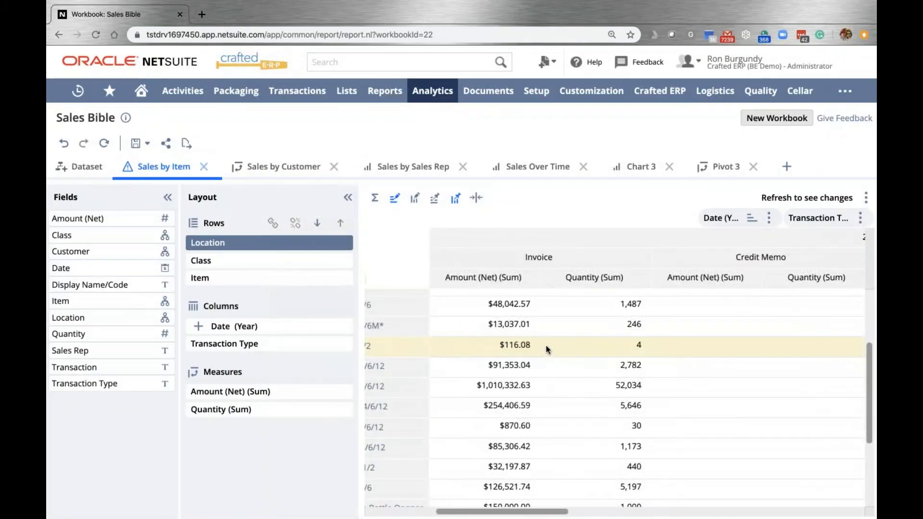
scroll(545, 346, up, 4)
- Collapse the Layout pane and examine the pivot's 2019 and 2020 figures through to the grand totals
click(345, 199)
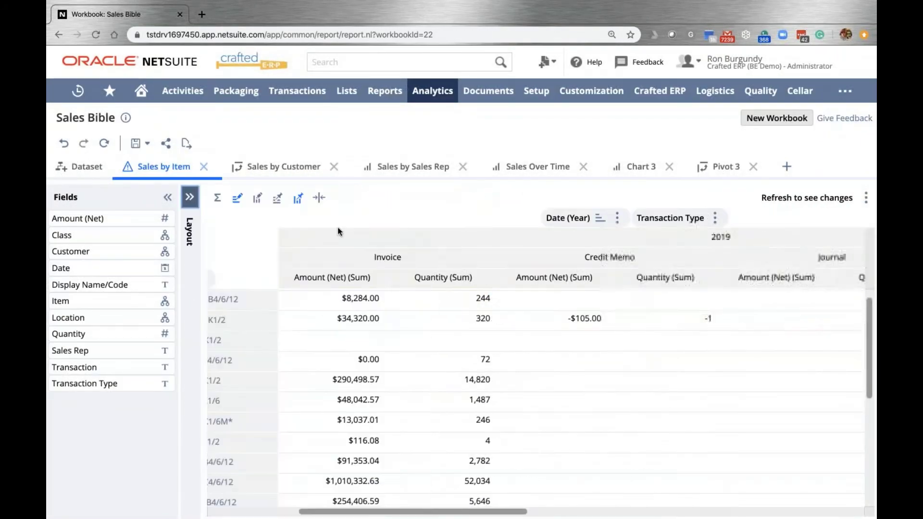
scroll(383, 327, down, 1)
scroll(347, 299, up, 2)
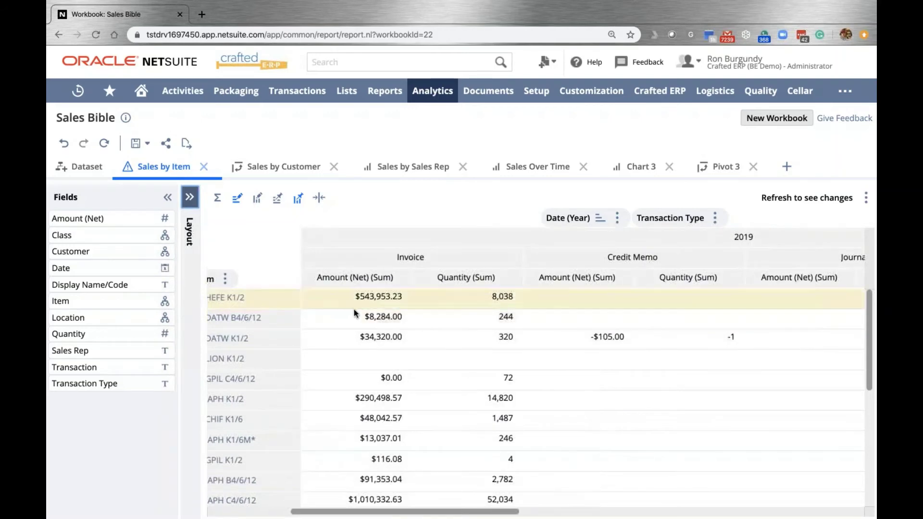
scroll(351, 316, right, 3)
scroll(362, 310, right, 4)
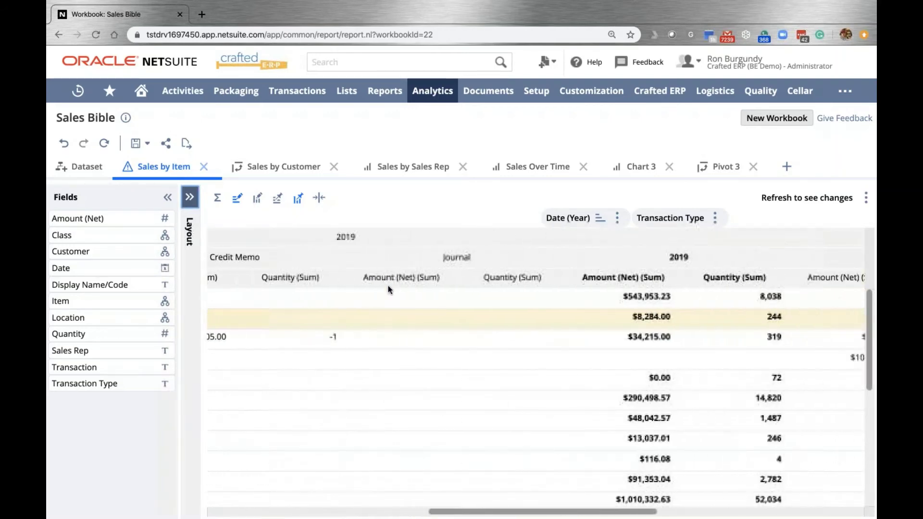
scroll(362, 308, right, 4)
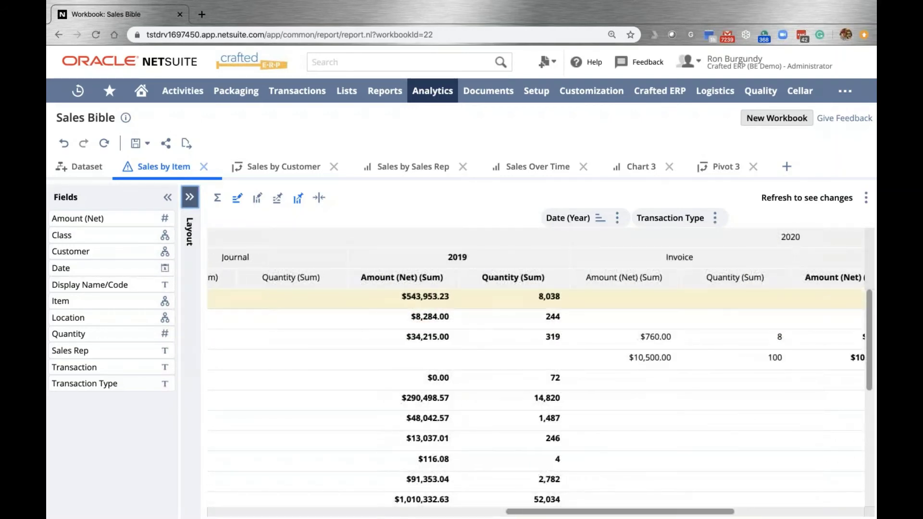
scroll(432, 298, right, 8)
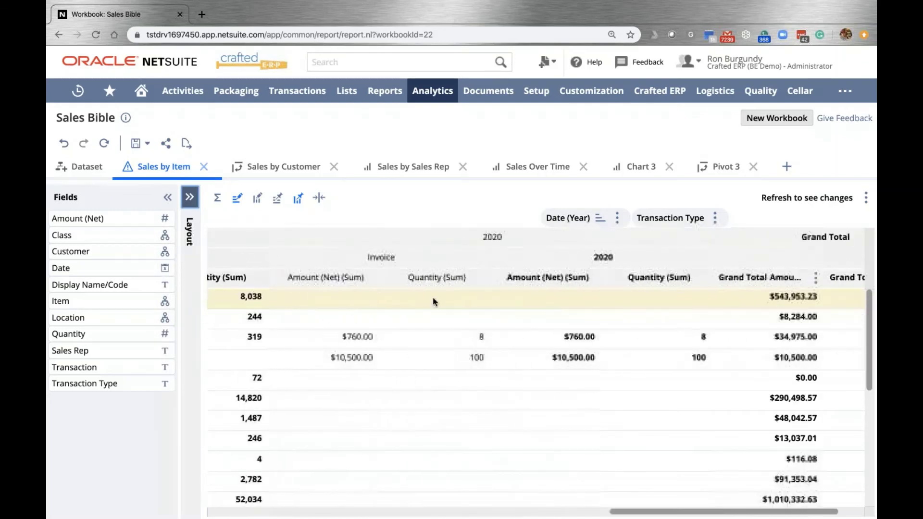
scroll(642, 316, down, 2)
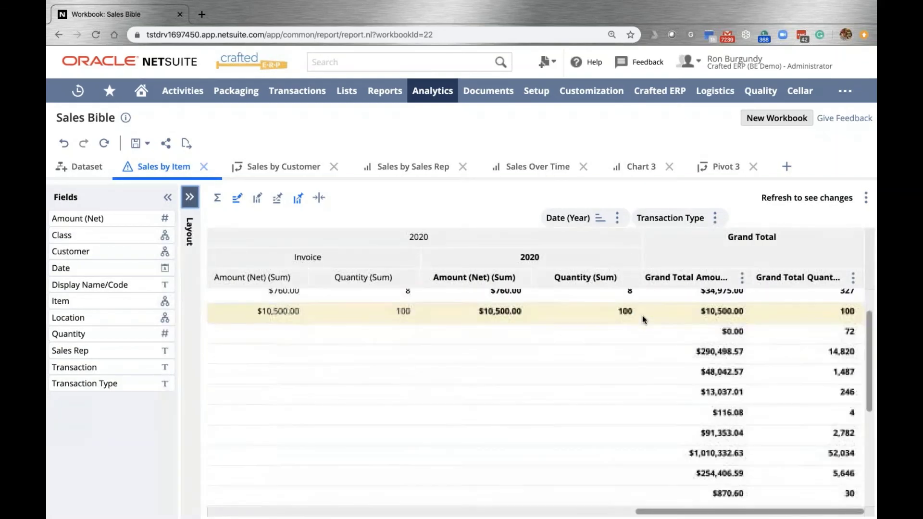
scroll(642, 316, up, 2)
scroll(432, 313, left, 12)
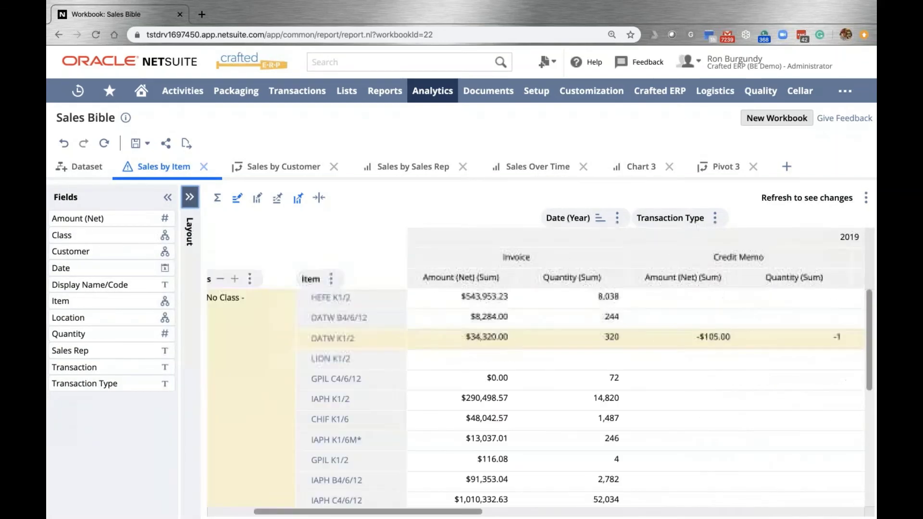
- Turn on the pivot's inactive header options, including locking the Location, Class and Item row headers, and keep the Layout pane collapsed
click(241, 199)
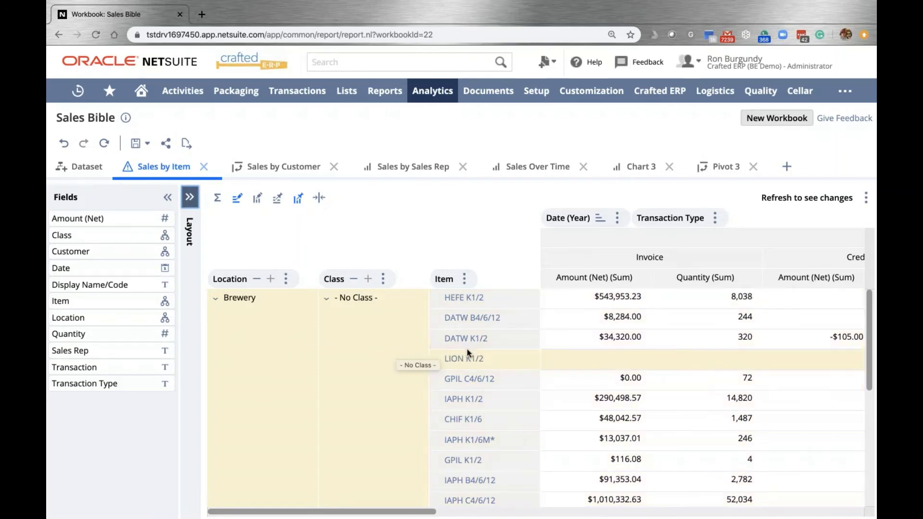
click(258, 199)
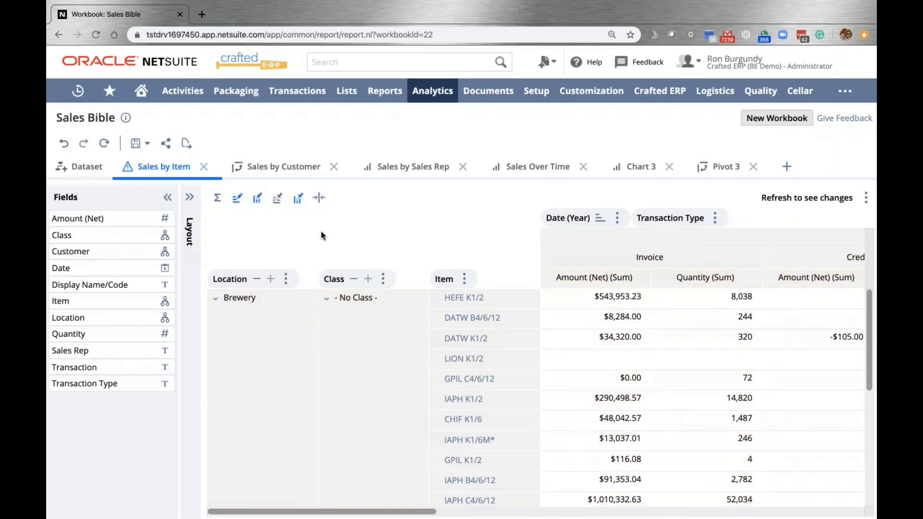
click(278, 199)
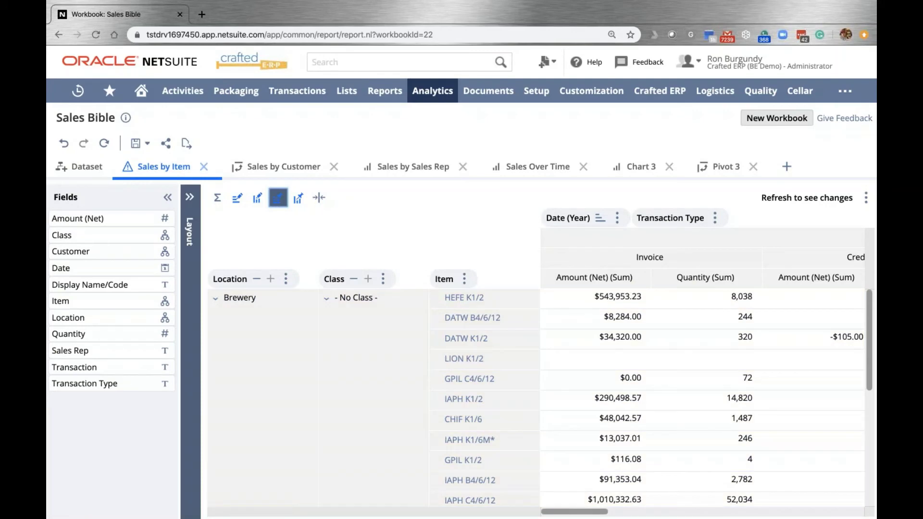
click(190, 197)
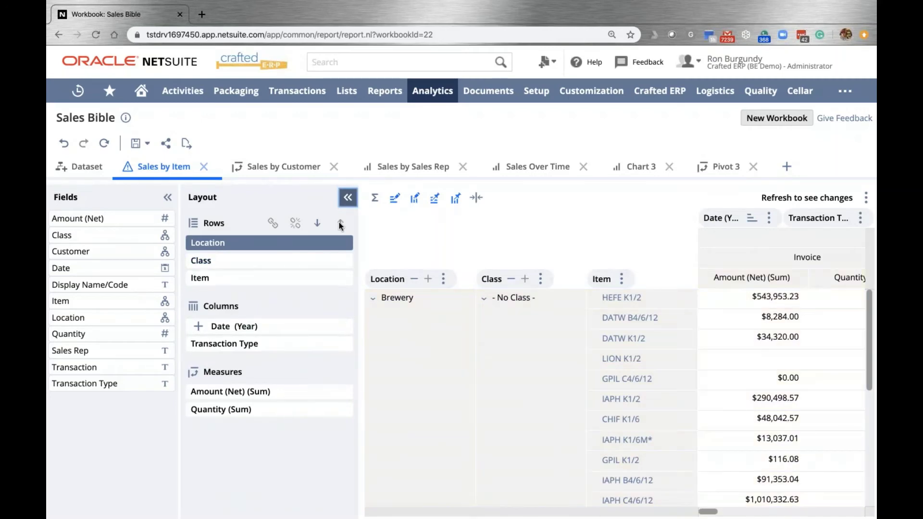
click(347, 198)
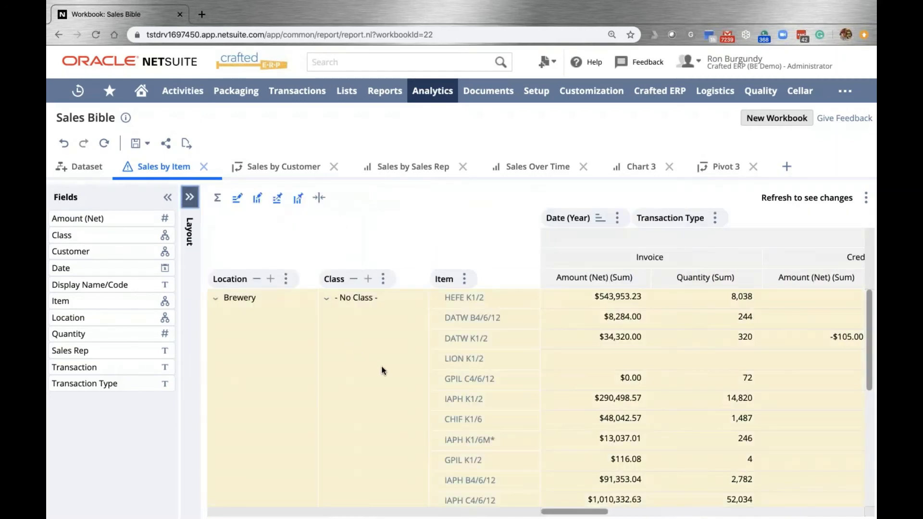
- Try switching the pivot's column header lock off and on, and the narrower row header layout
scroll(608, 383, right, 10)
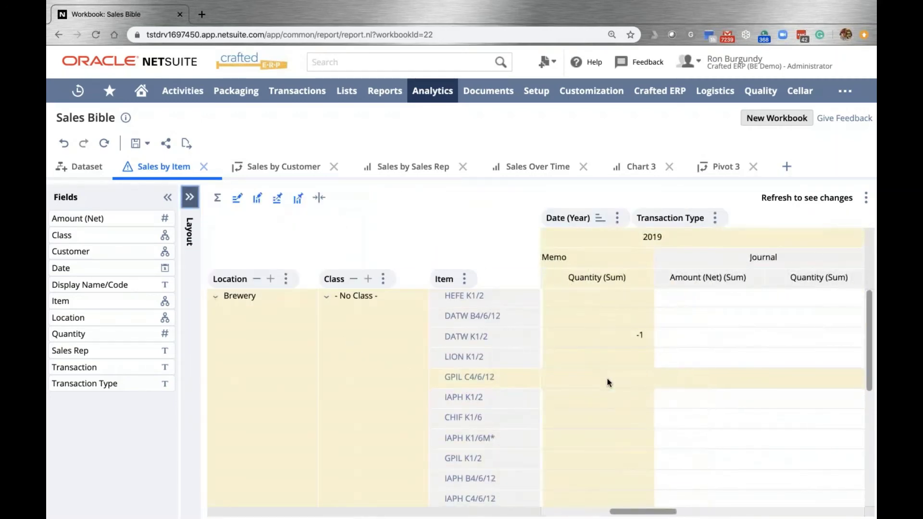
scroll(608, 382, left, 8)
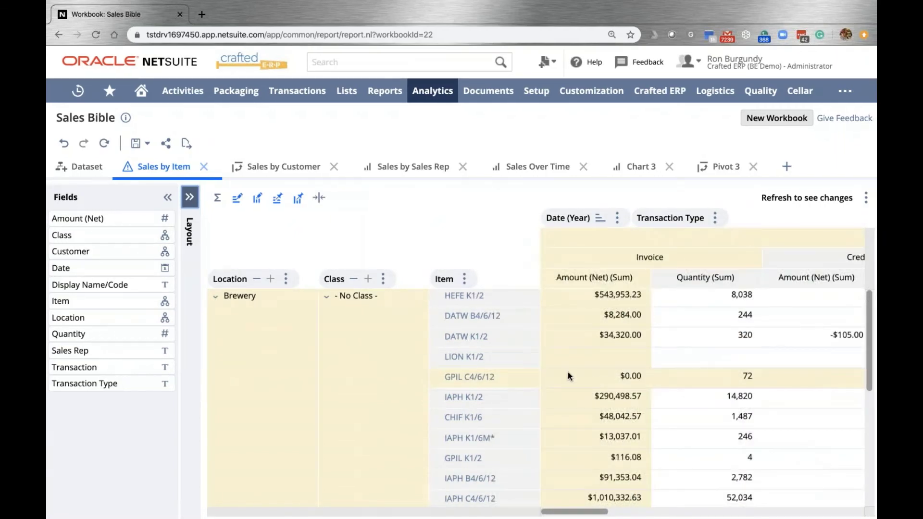
click(298, 198)
scroll(573, 334, down, 2)
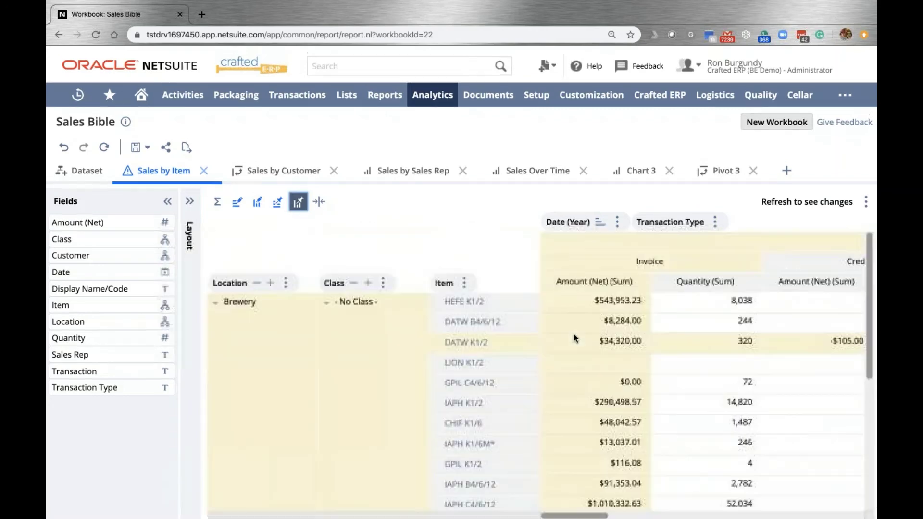
scroll(573, 334, down, 2)
scroll(573, 335, up, 3)
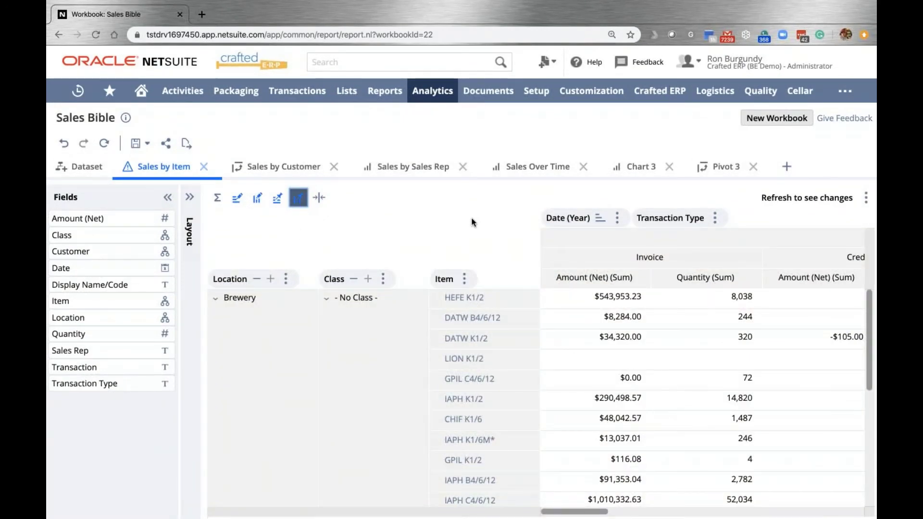
click(299, 199)
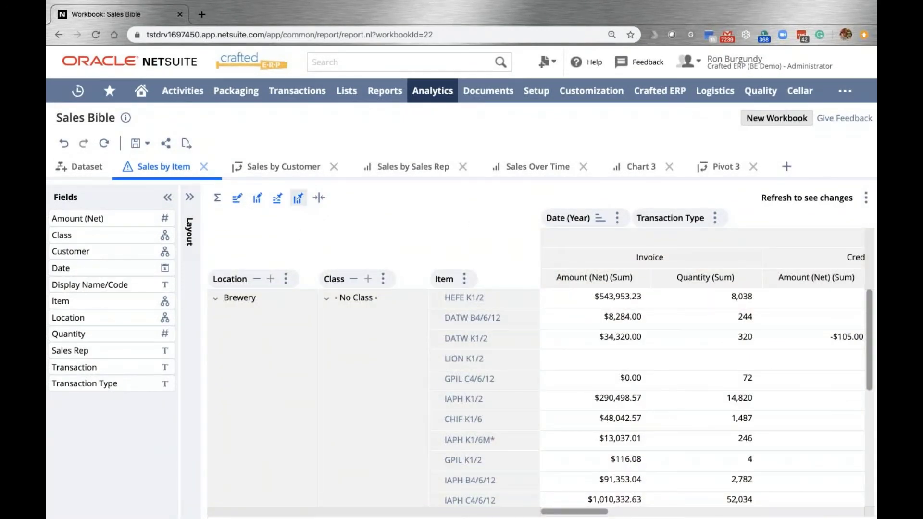
click(319, 199)
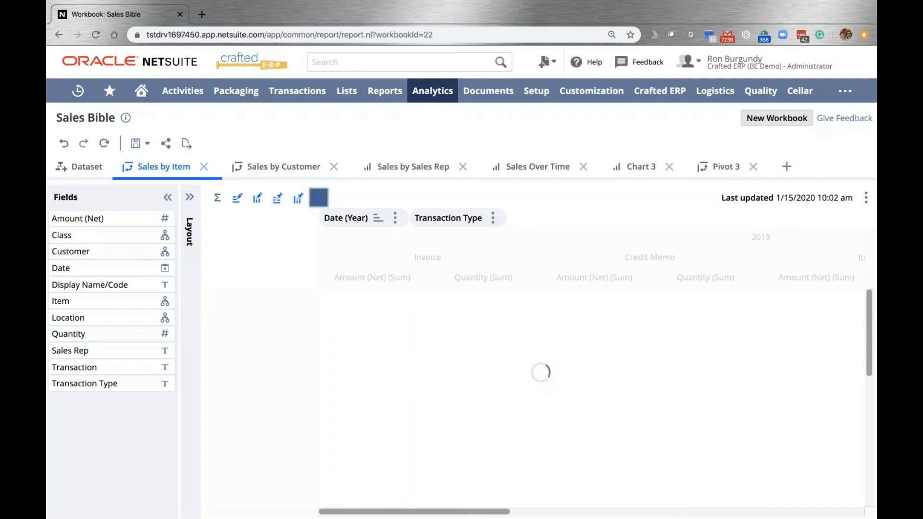
- Open the pivot's totaling settings and compare the placement options for row and column totals
click(217, 201)
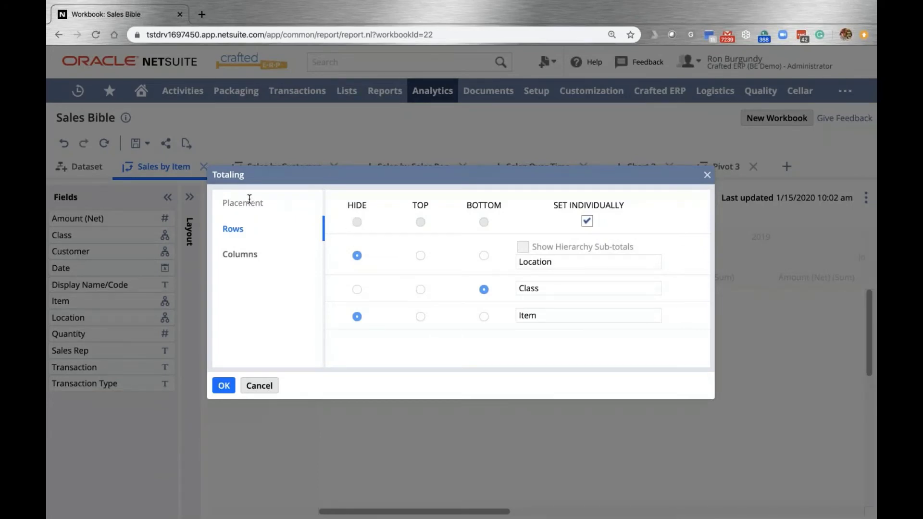
click(246, 259)
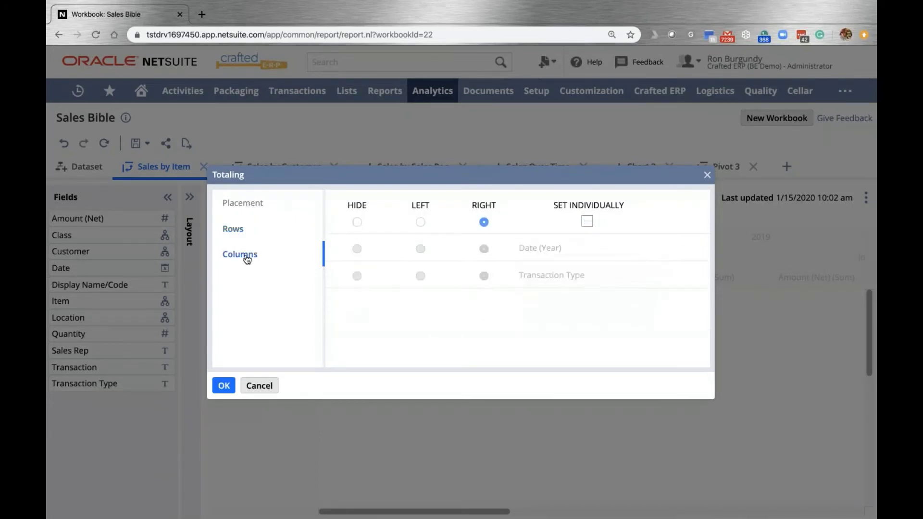
click(236, 228)
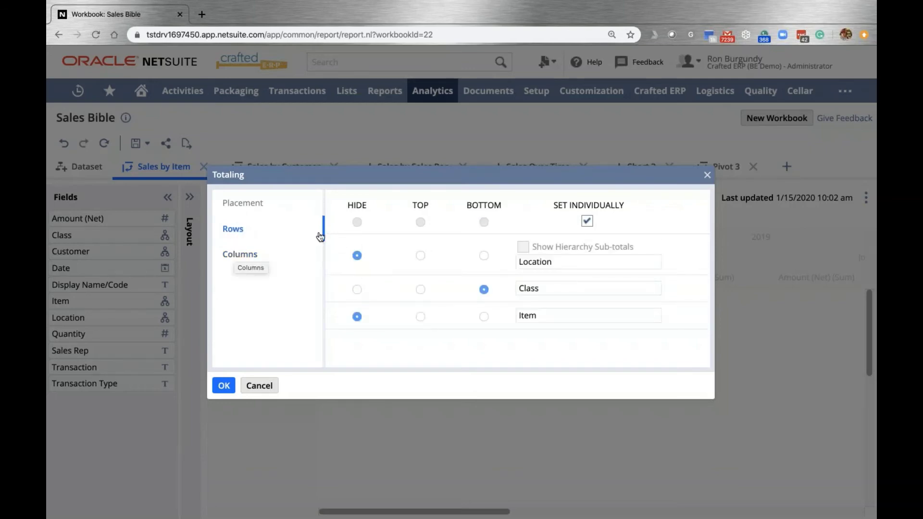
click(235, 254)
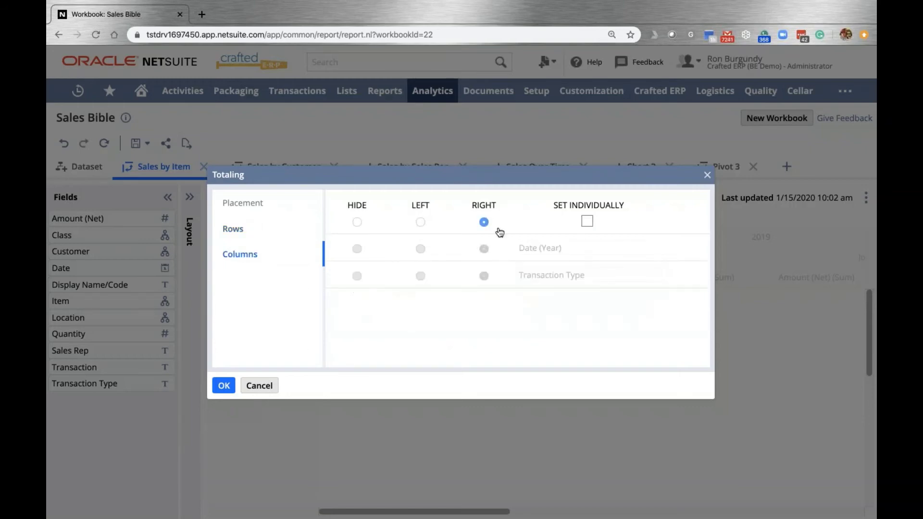
- Try individual totaling for the columns, and the Hide, Left and Right placements for all column totals
click(587, 222)
click(587, 222)
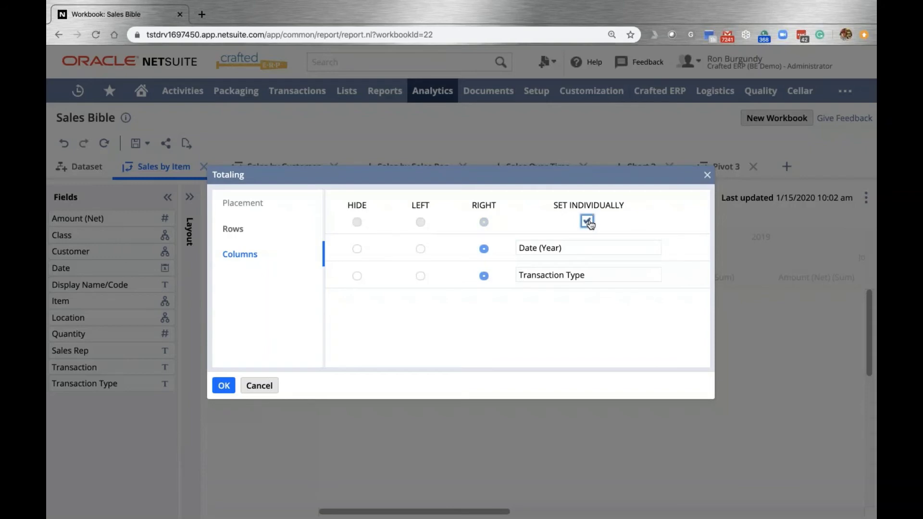
click(588, 222)
click(588, 223)
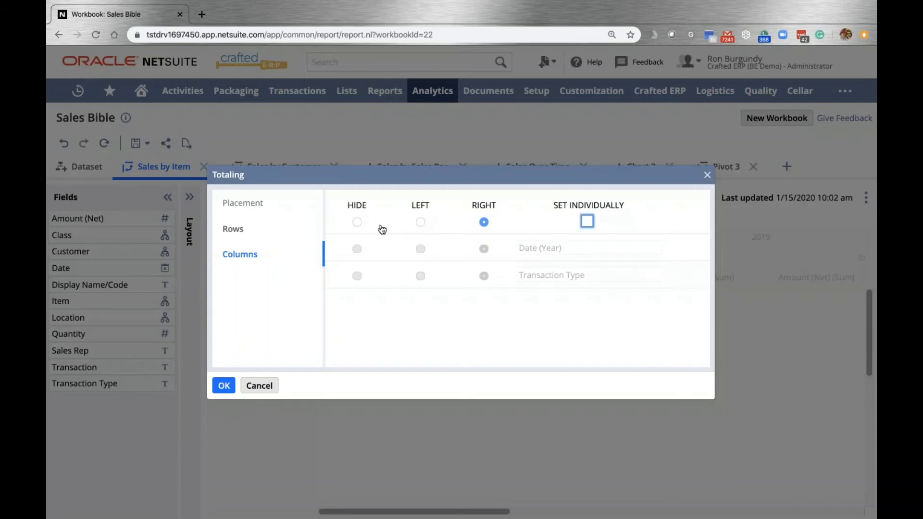
click(354, 224)
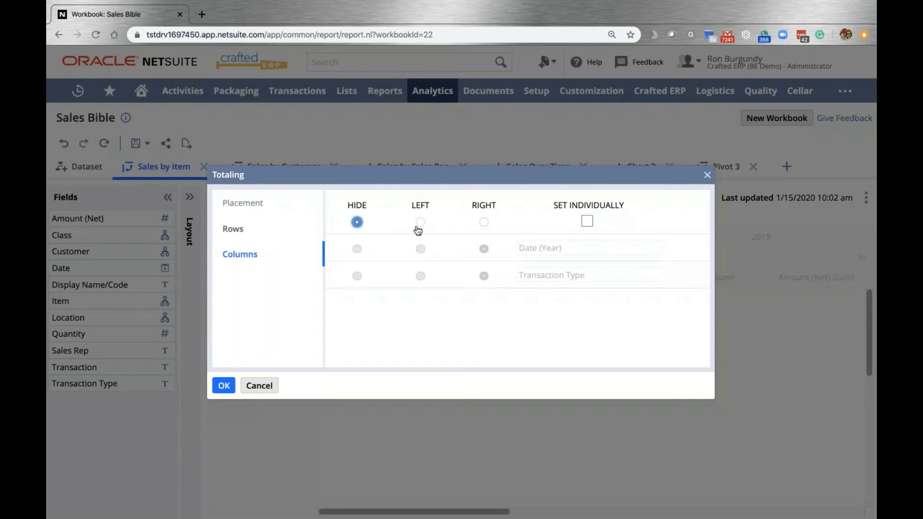
click(419, 228)
key(Right)
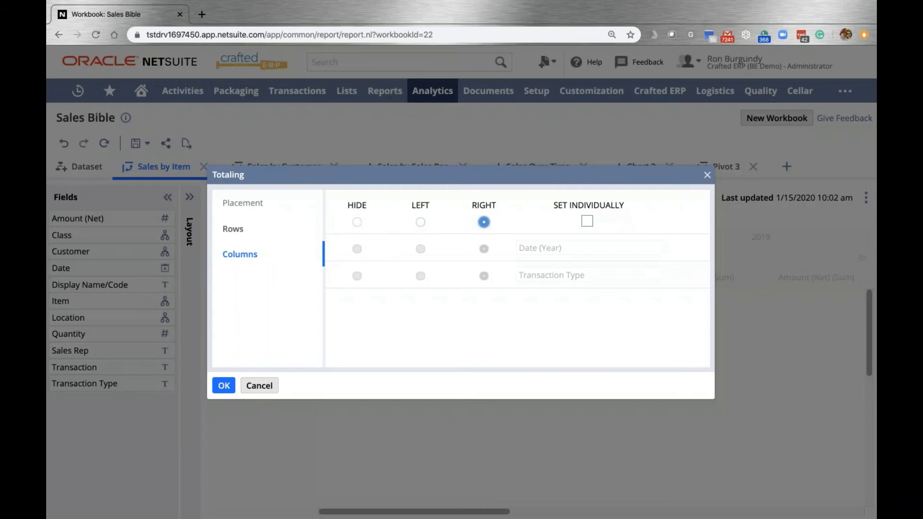
- Try individual column totaling with the Transaction Type totals on the left, and dismiss the totaling settings without applying them
click(587, 222)
click(543, 248)
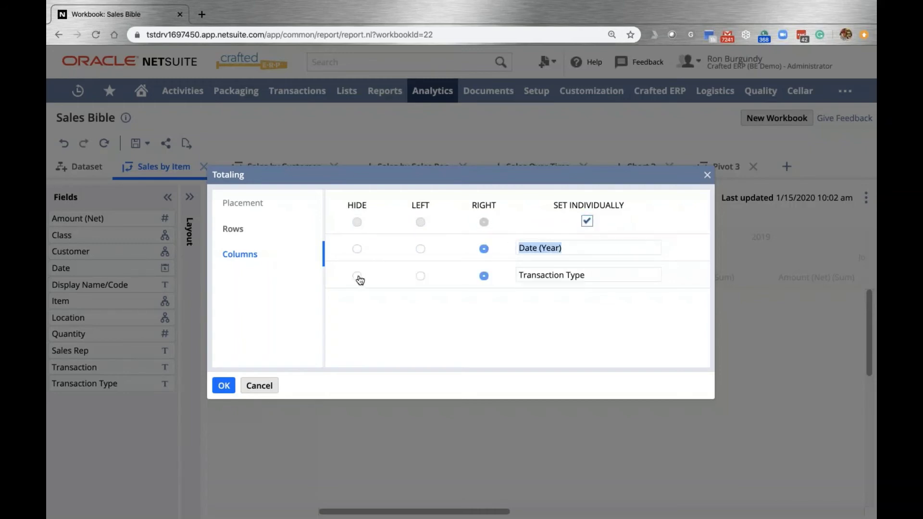
click(357, 277)
click(419, 276)
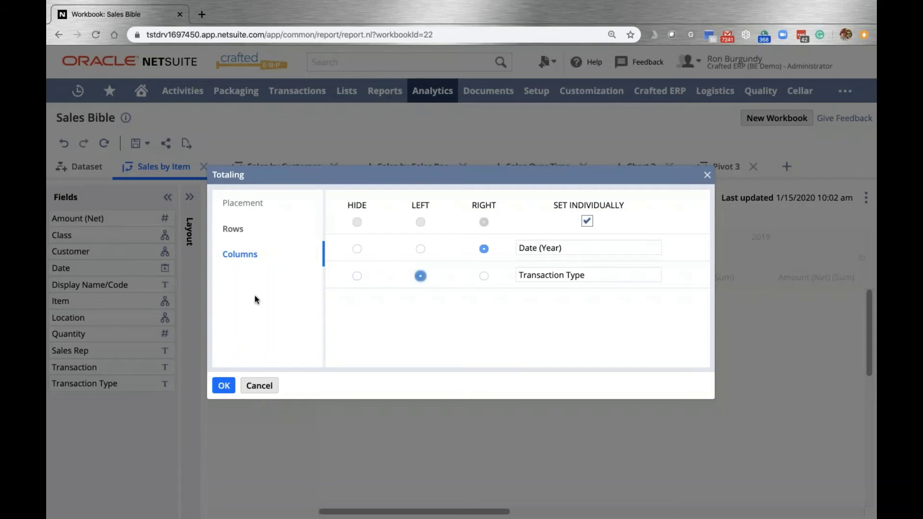
click(264, 228)
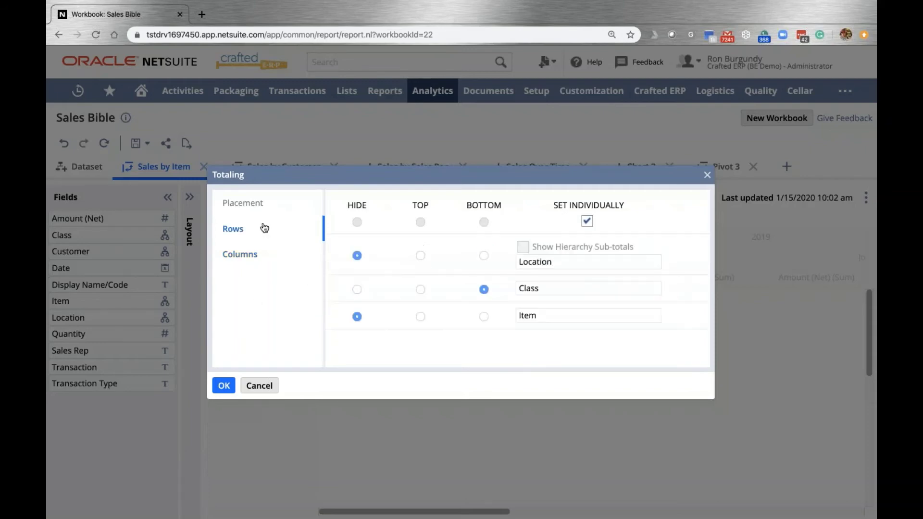
click(707, 176)
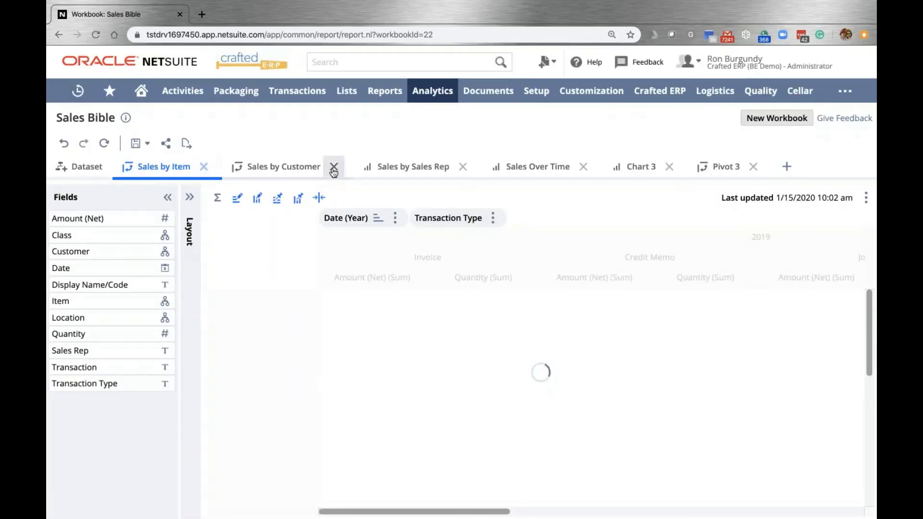
- Reload the Sales Bible workbook from the workbook list, discarding unsaved changes, and open its Sales by Customer pivot
click(271, 170)
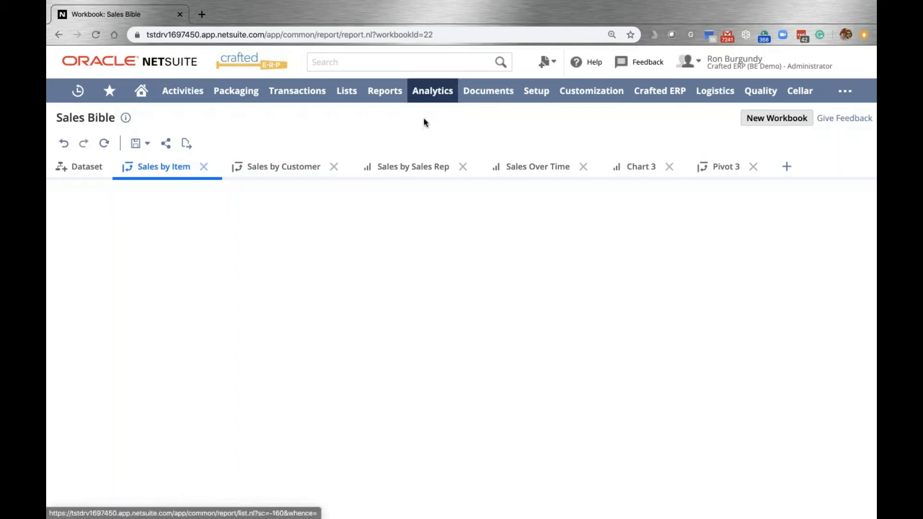
click(435, 93)
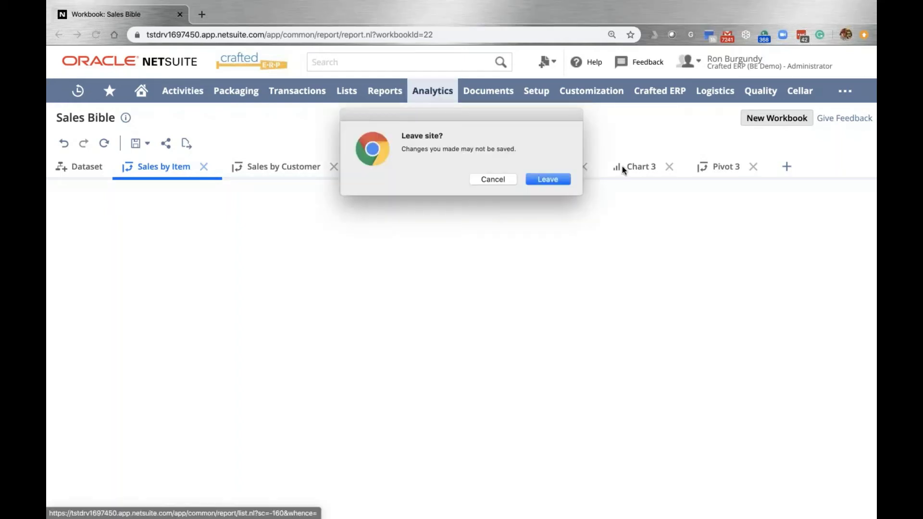
click(556, 180)
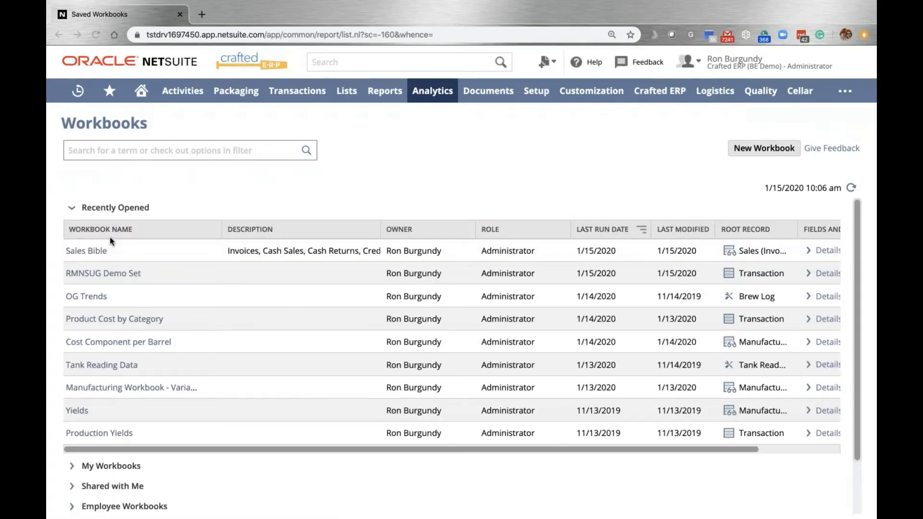
click(87, 252)
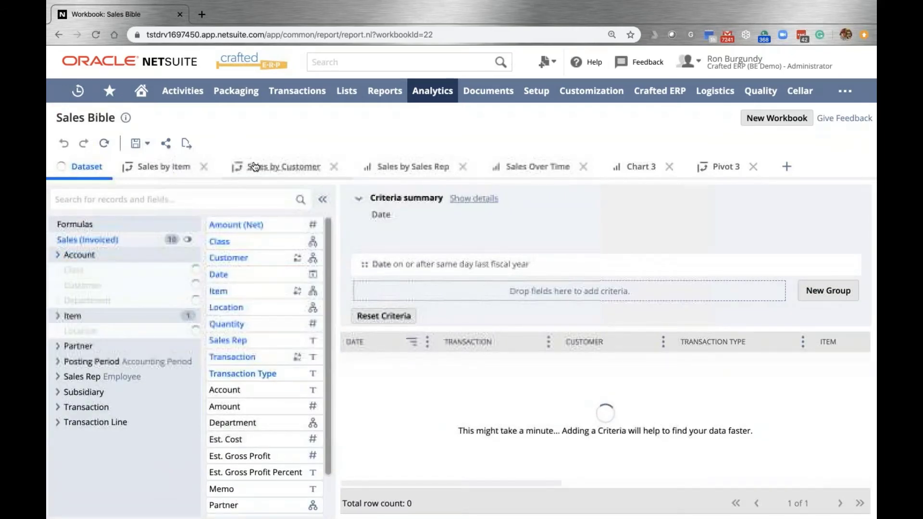
click(252, 167)
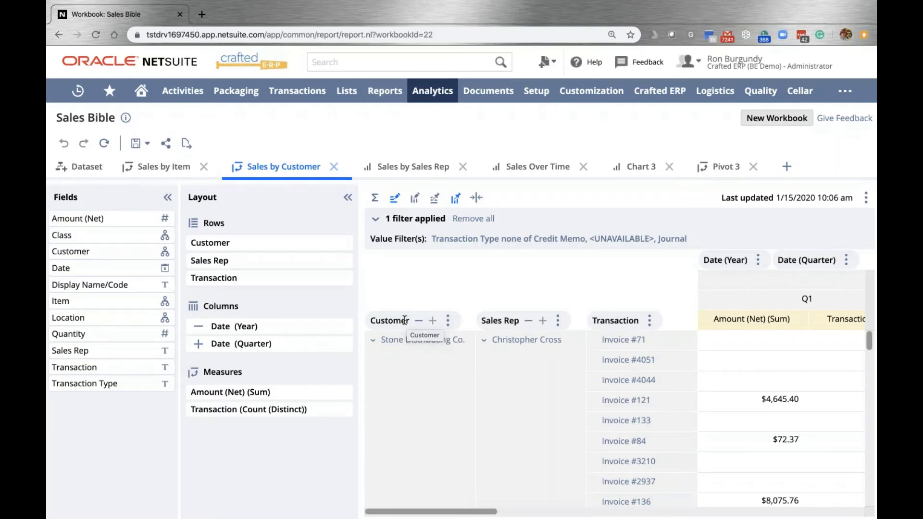
- Look over the quarterly amounts and transaction counts in Sales by Customer and try to collapse the Customer row groups
scroll(529, 384, right, 5)
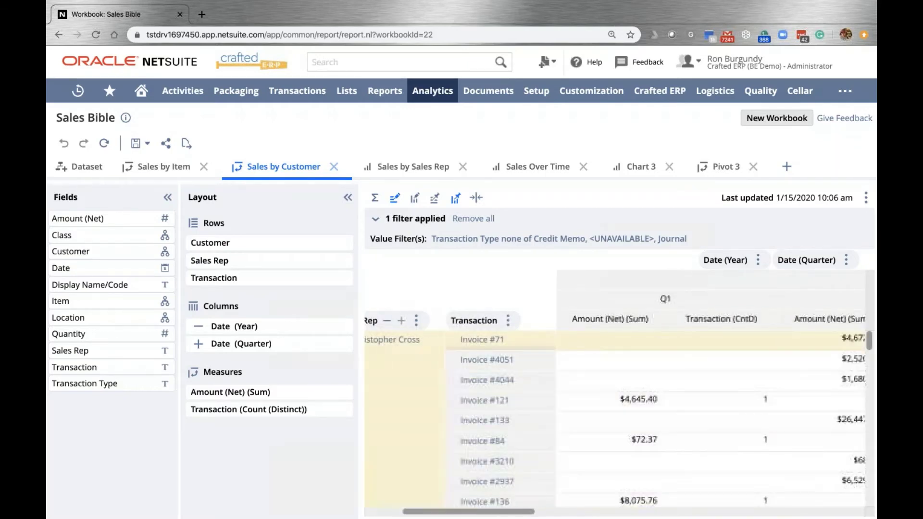
scroll(558, 370, right, 6)
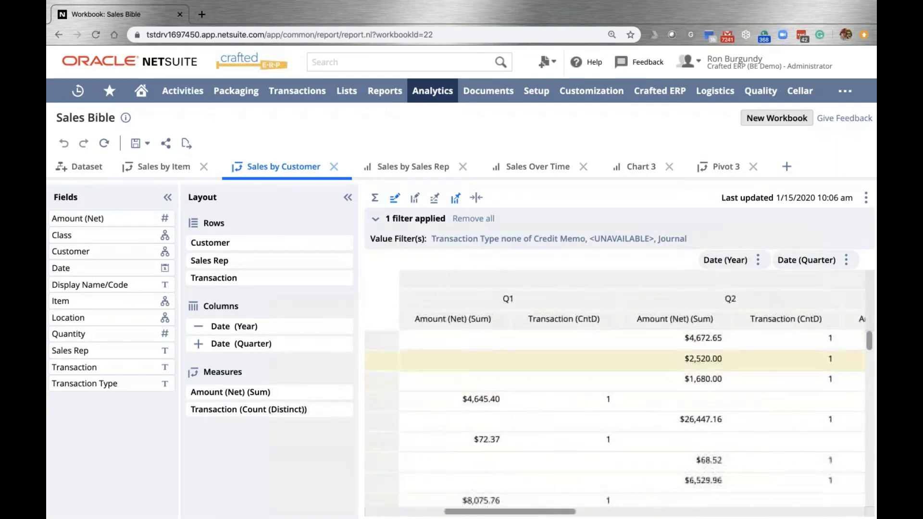
scroll(515, 300, left, 11)
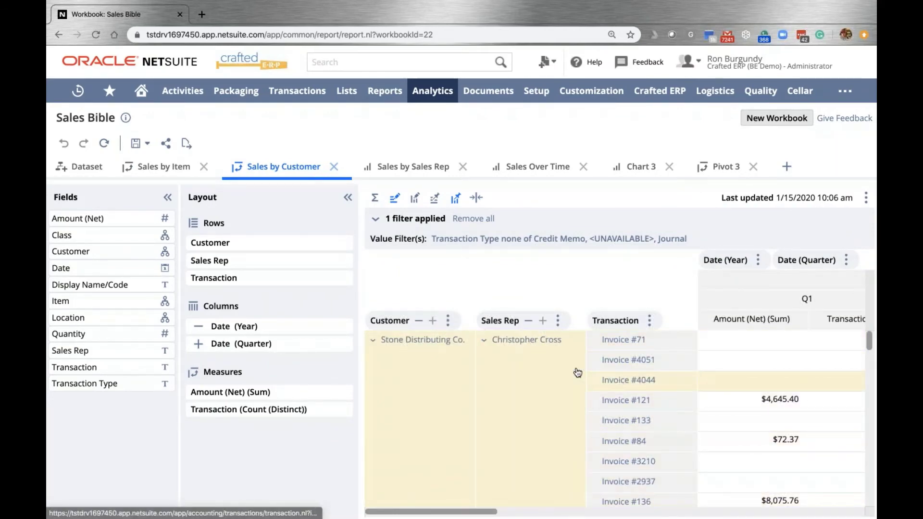
scroll(552, 346, down, 1)
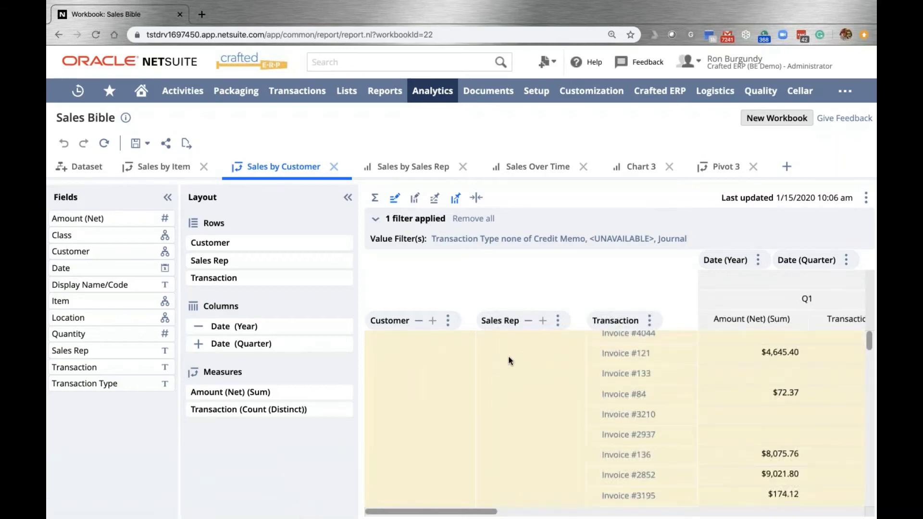
click(420, 324)
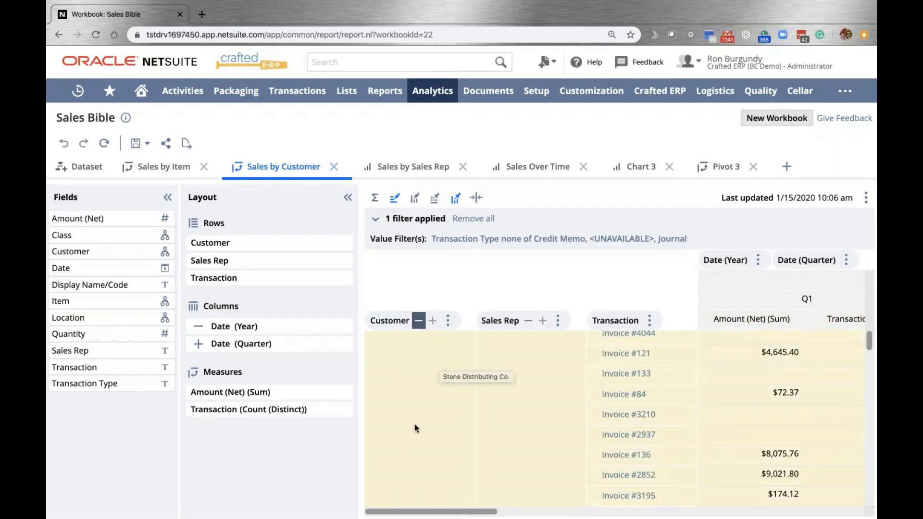
click(419, 322)
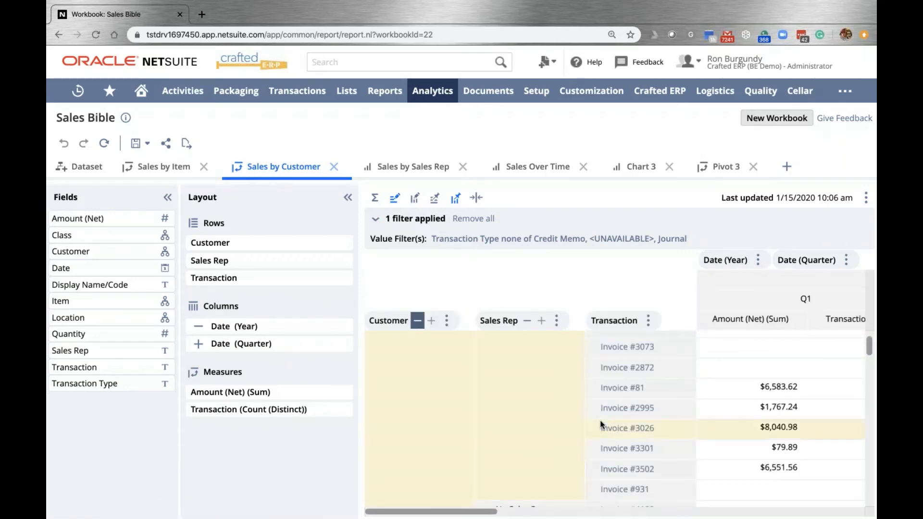
- Examine the invoices by customer and sales rep, with their amounts and transaction counts from the 2019 quarters through 2020
scroll(600, 420, down, 2)
scroll(600, 420, up, 5)
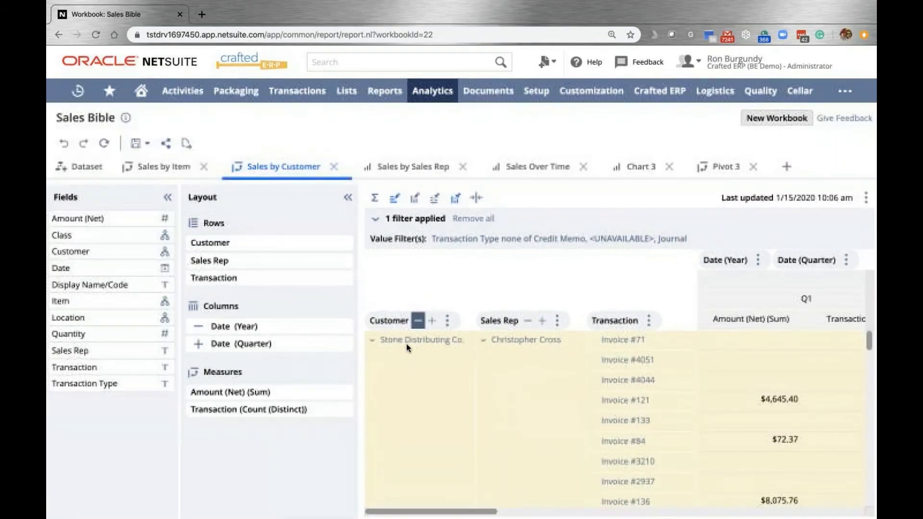
scroll(501, 374, down, 3)
scroll(501, 373, down, 3)
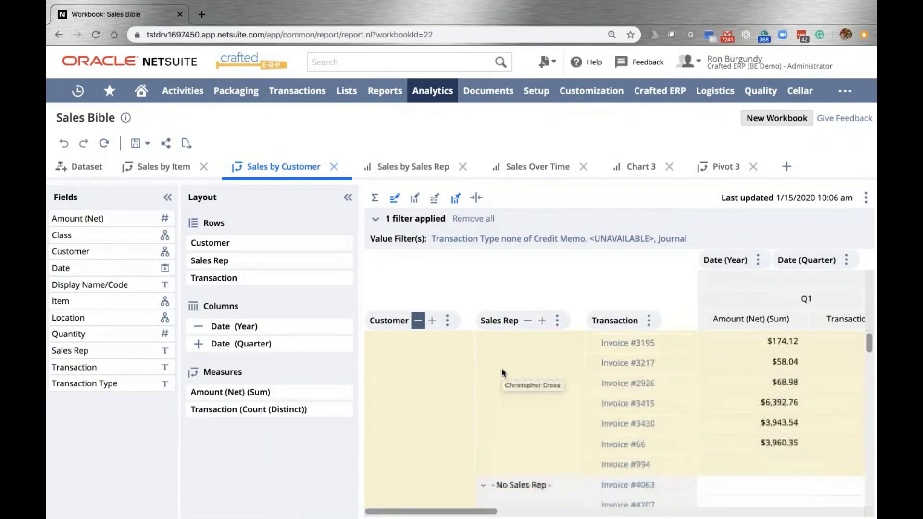
scroll(503, 370, right, 5)
scroll(499, 373, left, 5)
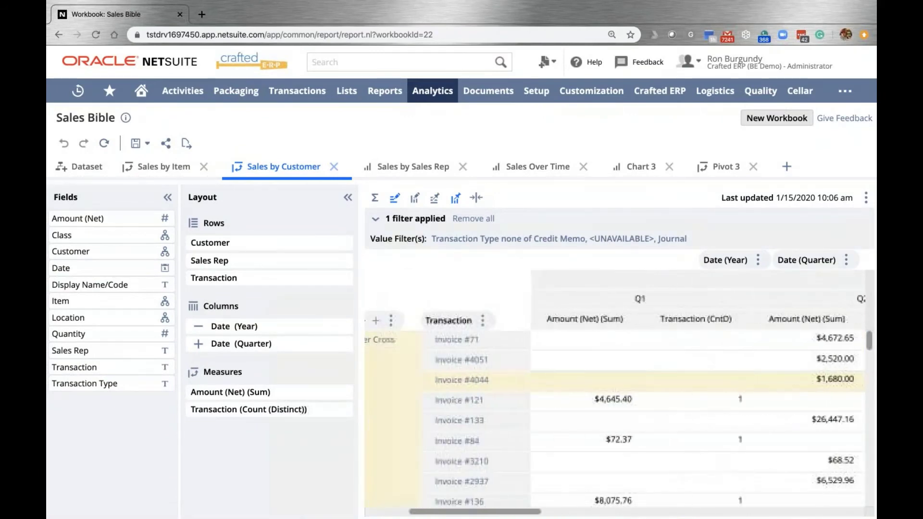
scroll(498, 373, right, 6)
scroll(501, 378, right, 8)
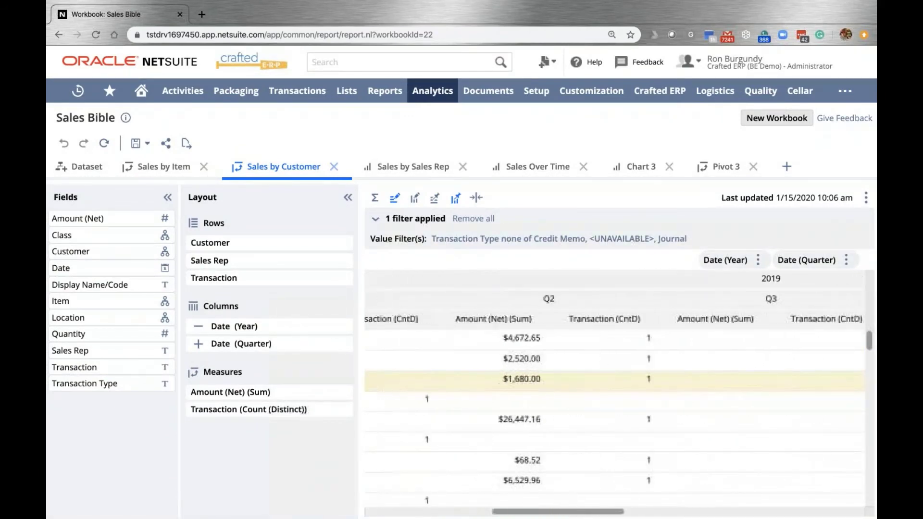
scroll(502, 378, right, 8)
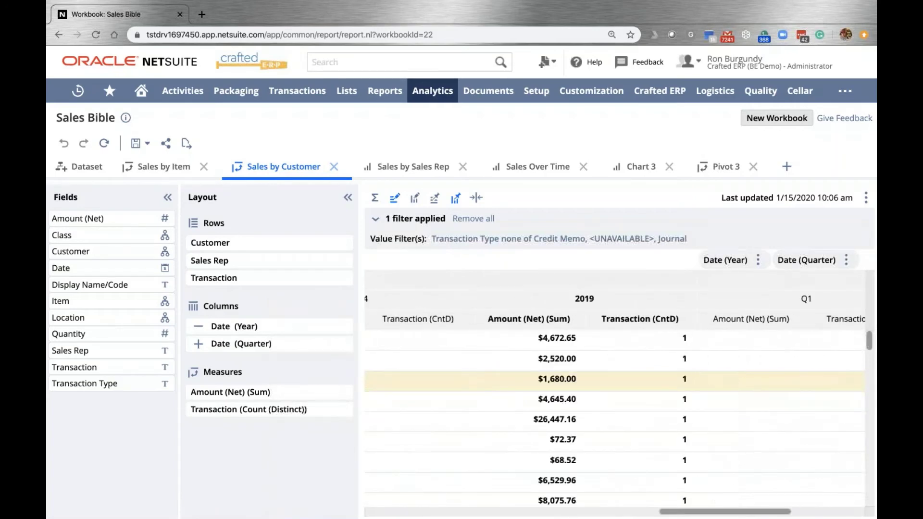
scroll(501, 373, right, 2)
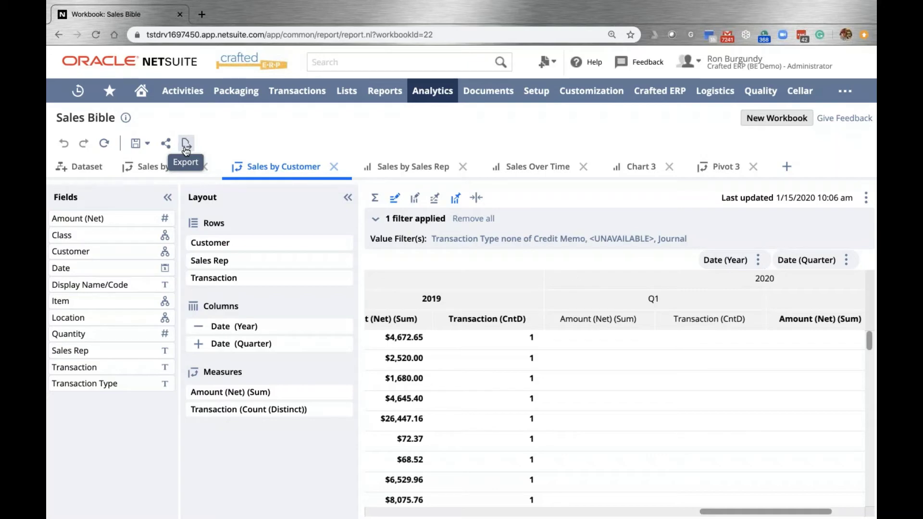
- Check the sorting and filtering options for Date (Year) in Sales by Customer, dismiss them, and return to the pivot's first columns
click(758, 260)
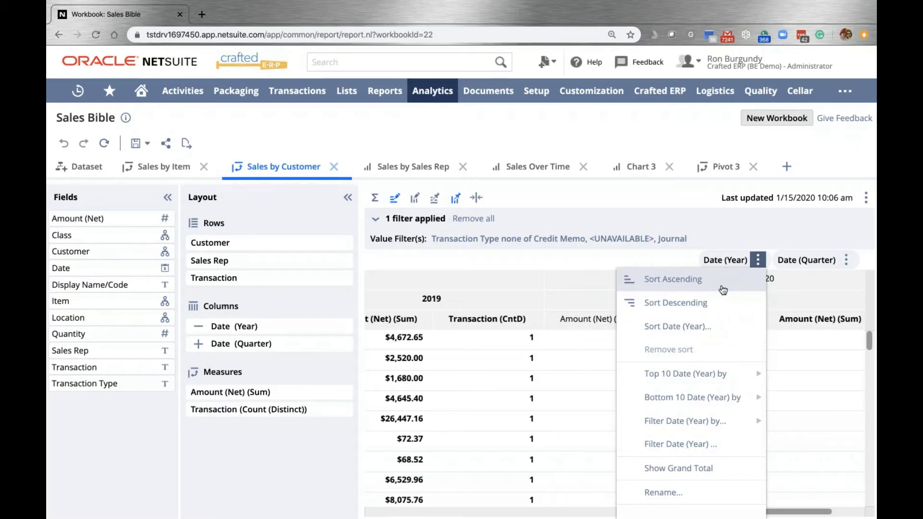
click(850, 247)
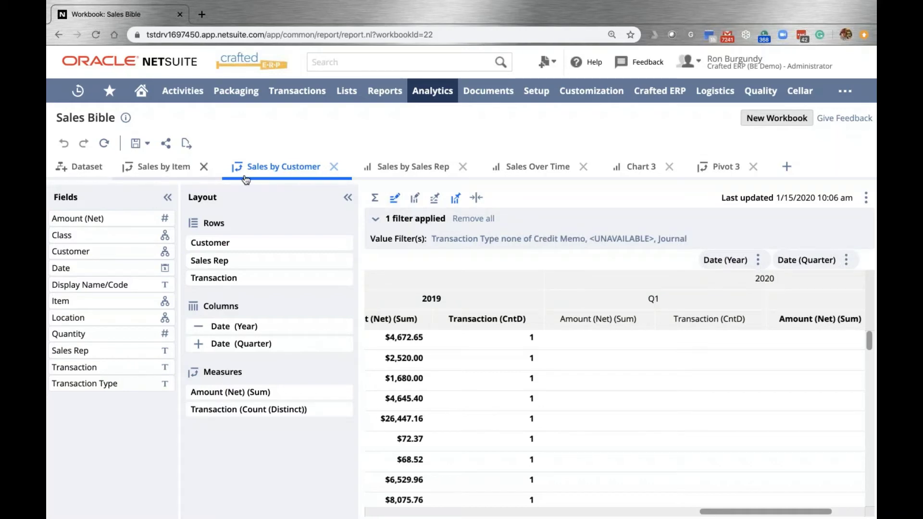
scroll(529, 350, down, 3)
scroll(524, 351, up, 3)
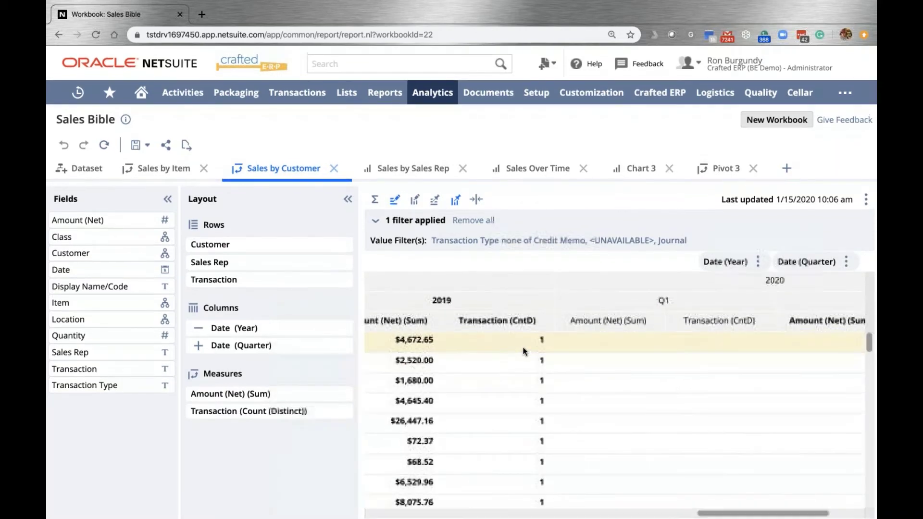
scroll(526, 351, left, 5)
scroll(530, 350, left, 5)
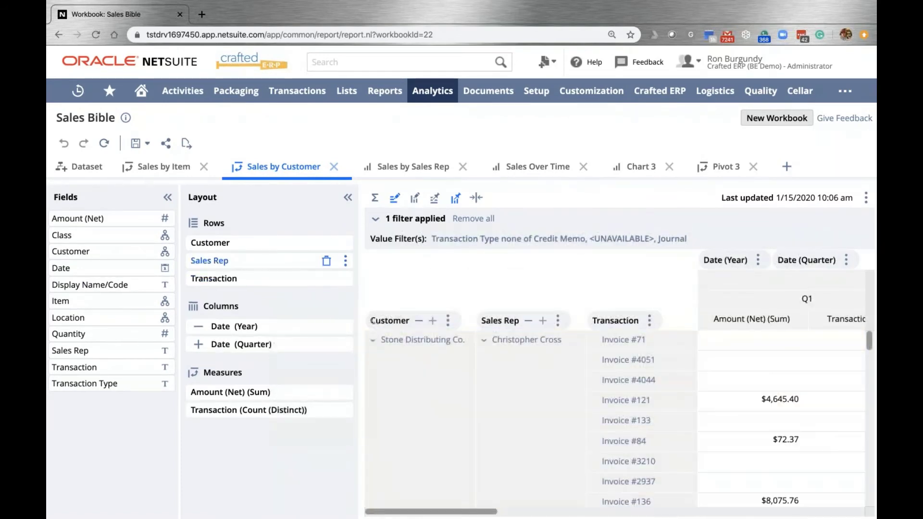
- Add a new chart to the workbook and place the Date field on its X-axis by year
click(788, 168)
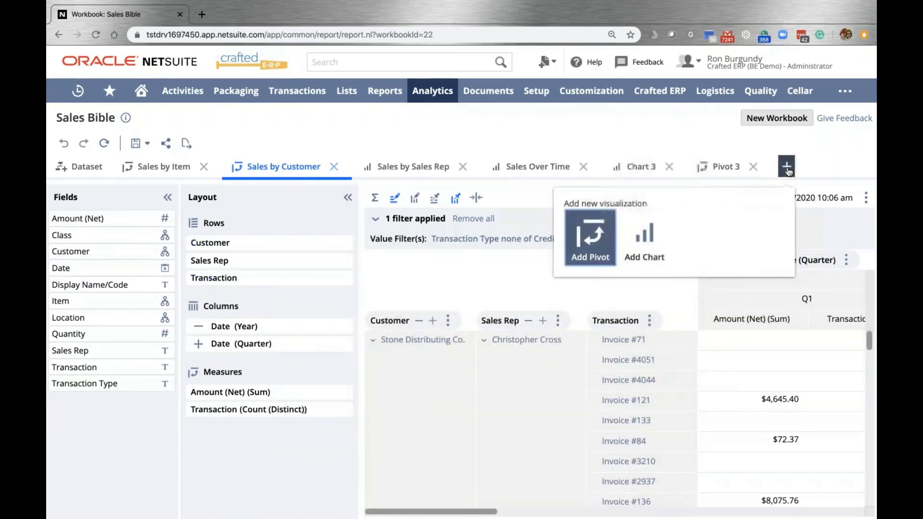
click(645, 236)
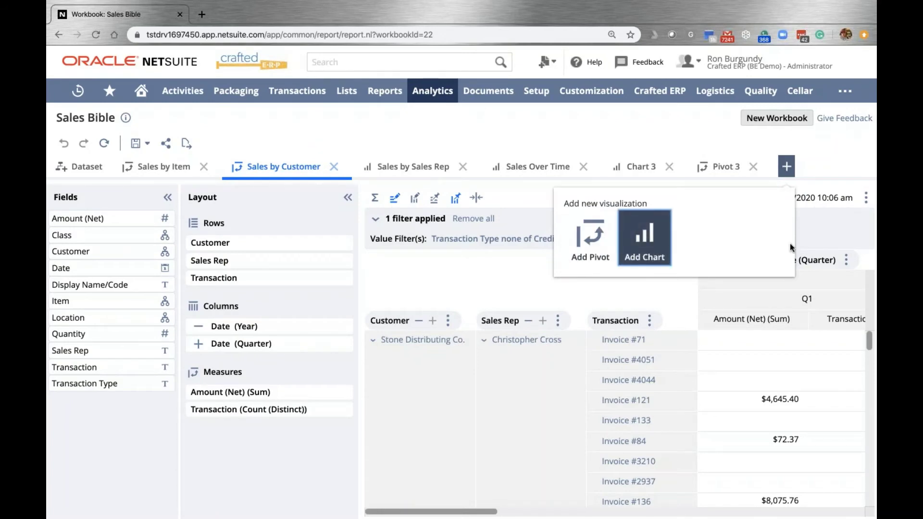
click(638, 246)
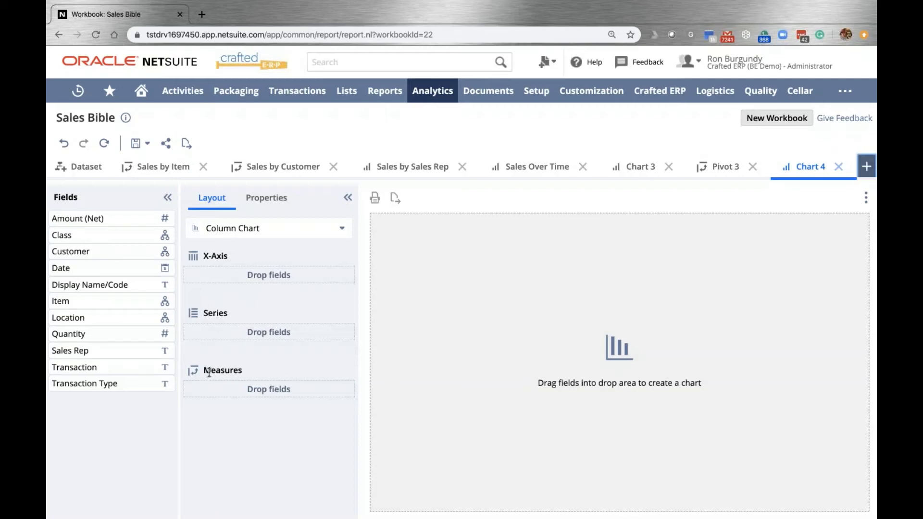
drag(66, 269, 247, 273)
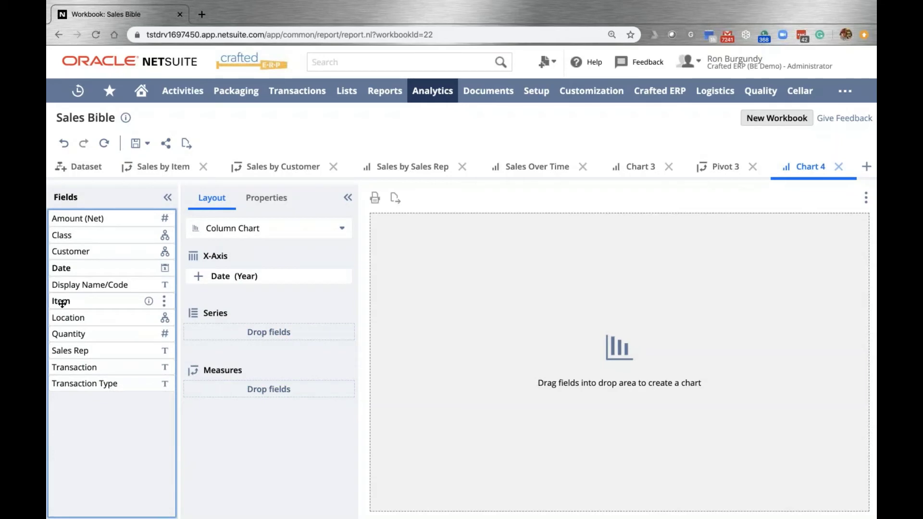
- Use Item as the series with only the child level shown, add Amount (Net) as the measure, and refresh the chart
drag(62, 303, 246, 330)
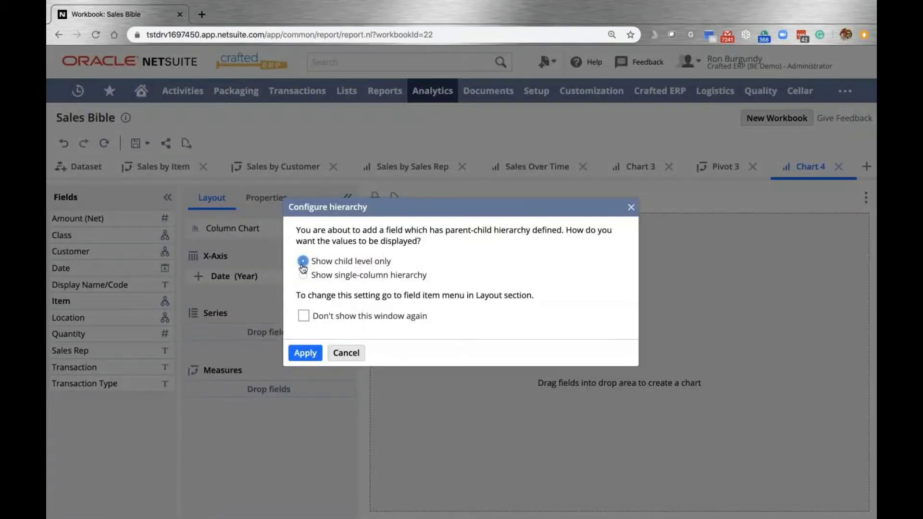
click(306, 353)
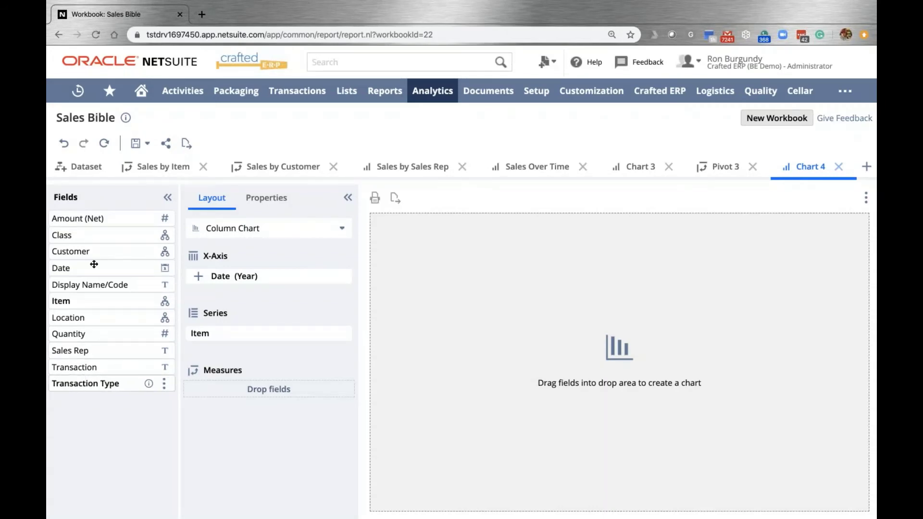
drag(77, 218, 249, 389)
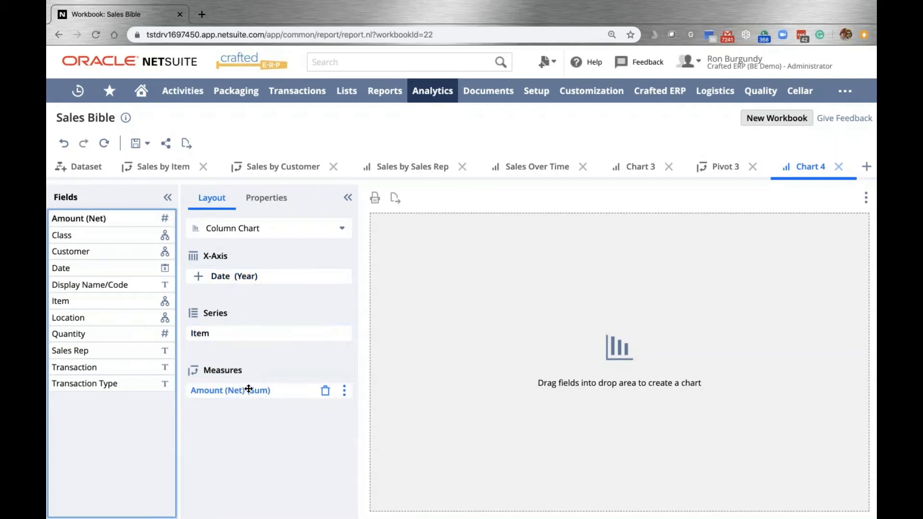
click(104, 144)
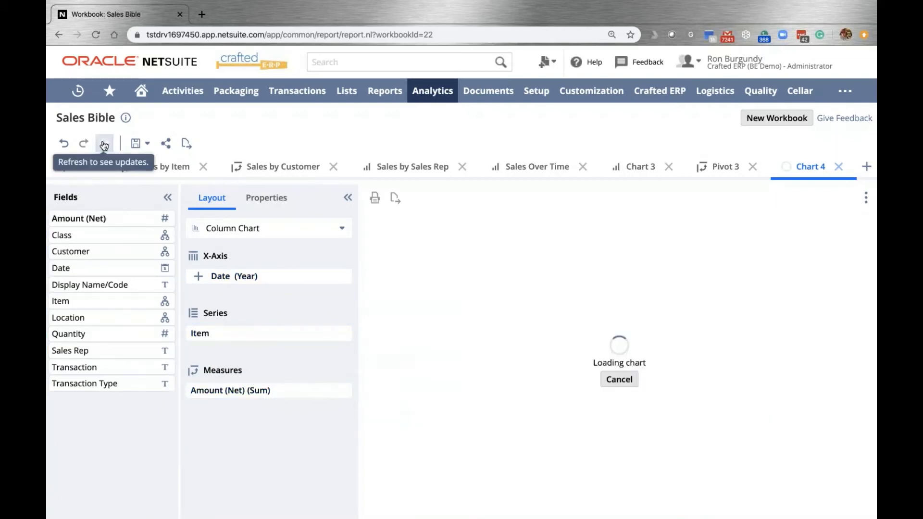
click(105, 144)
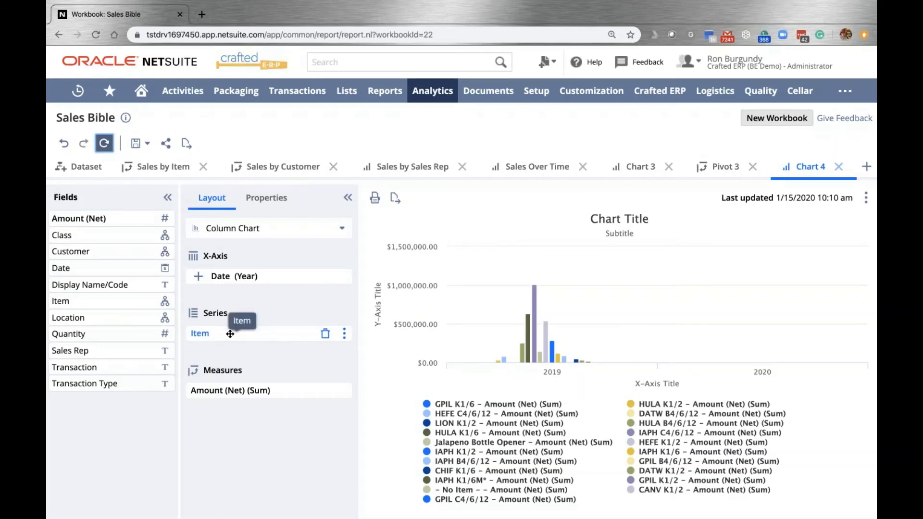
- Expand the X-axis date to quarters, refresh the column chart, and view it briefly with the chart definition collapsed
click(198, 276)
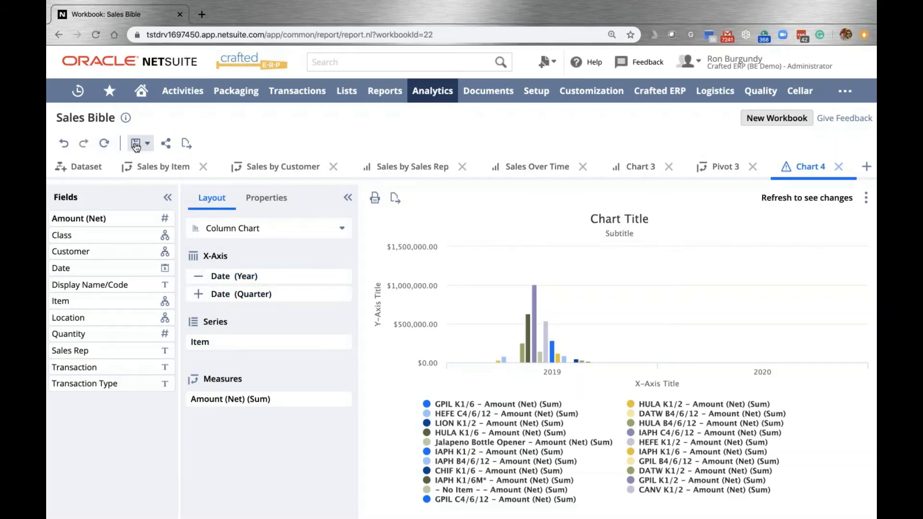
click(166, 143)
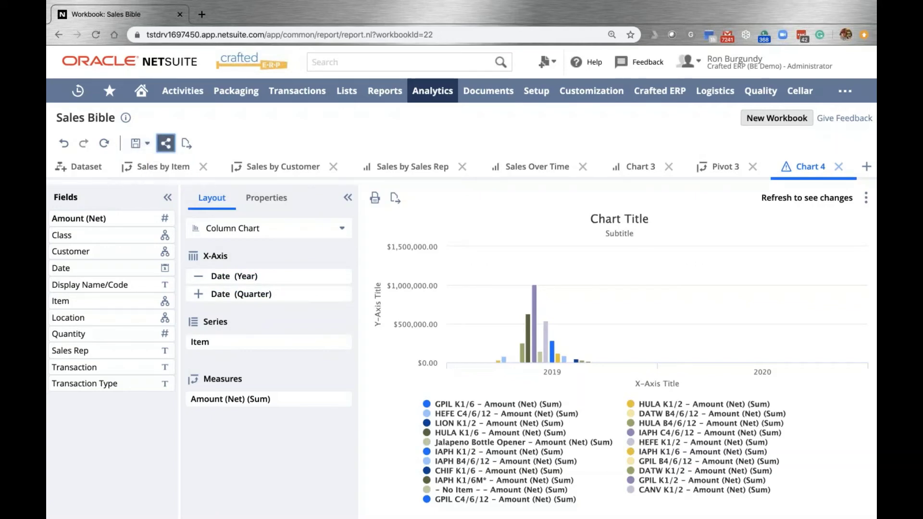
click(104, 144)
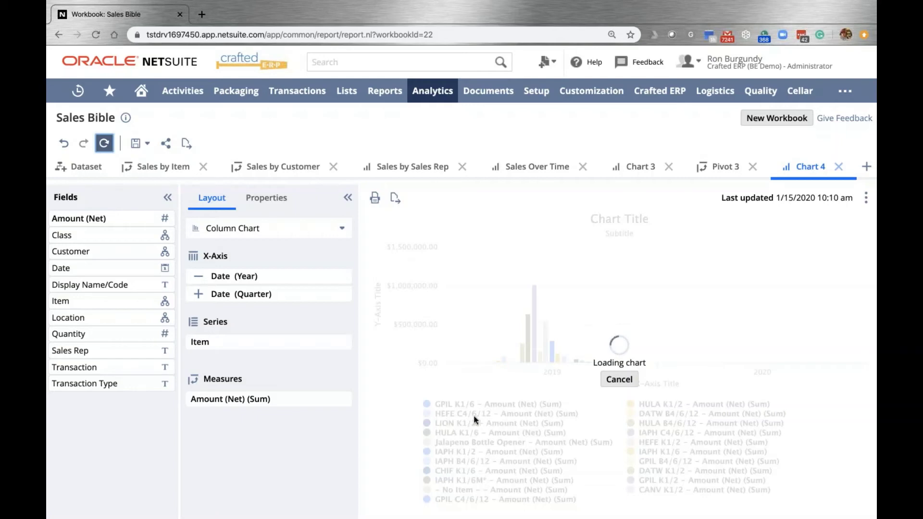
click(347, 197)
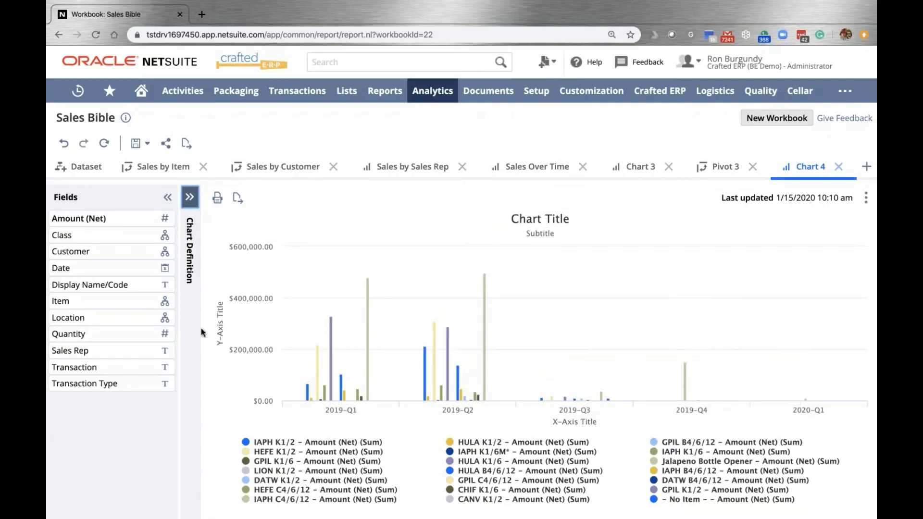
click(190, 197)
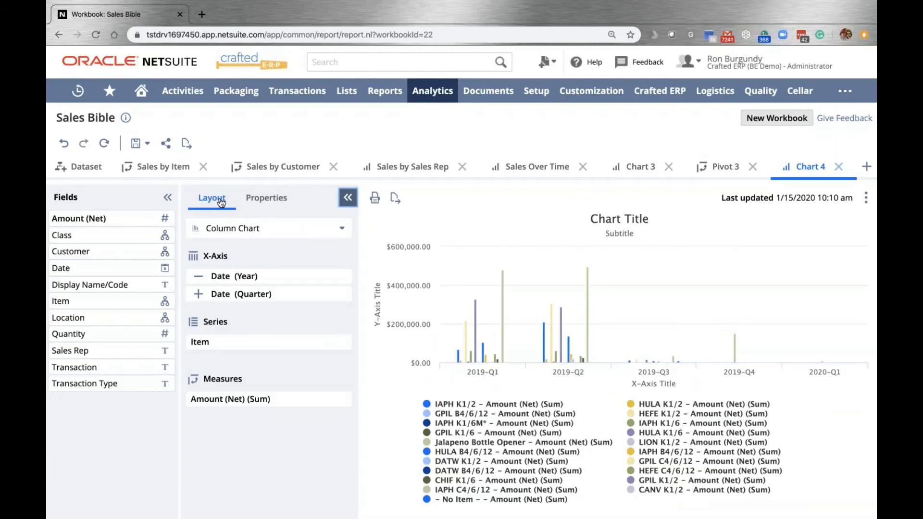
- Switch the chart type to Line Chart, inspect individual item amounts, and refresh the chart
click(342, 229)
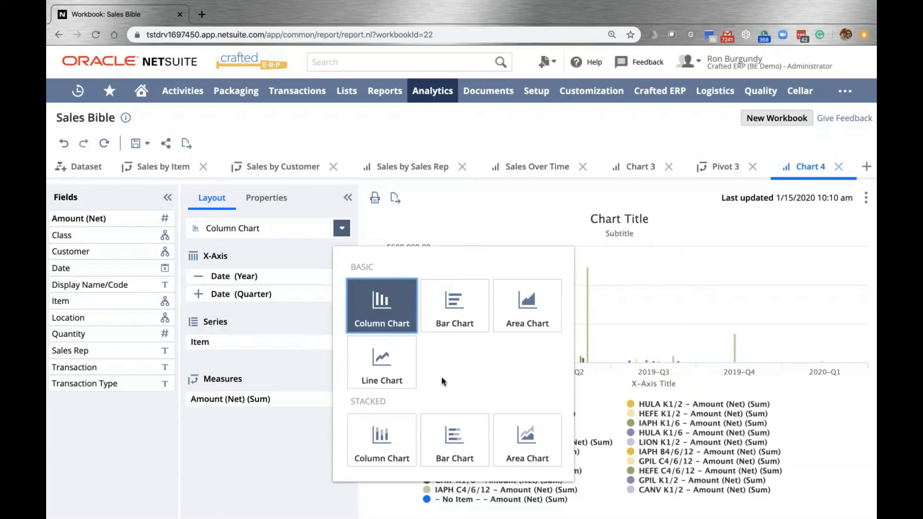
click(411, 383)
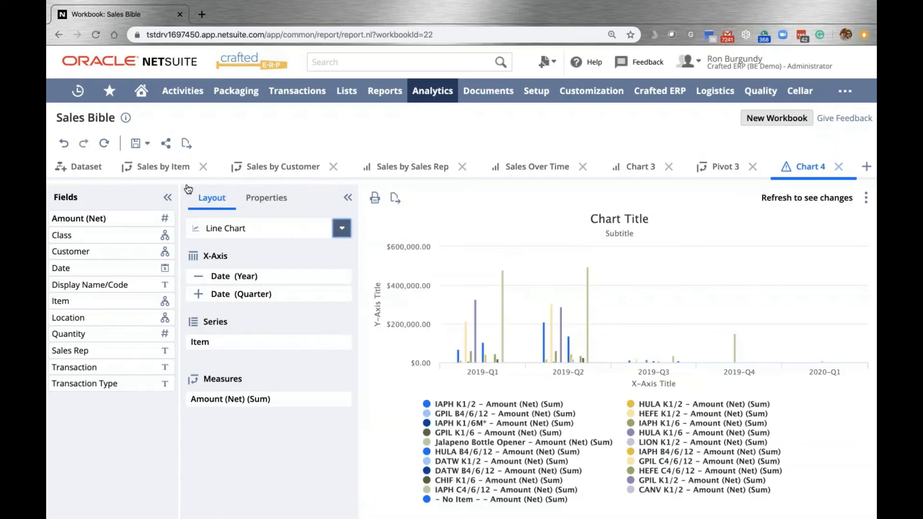
click(104, 143)
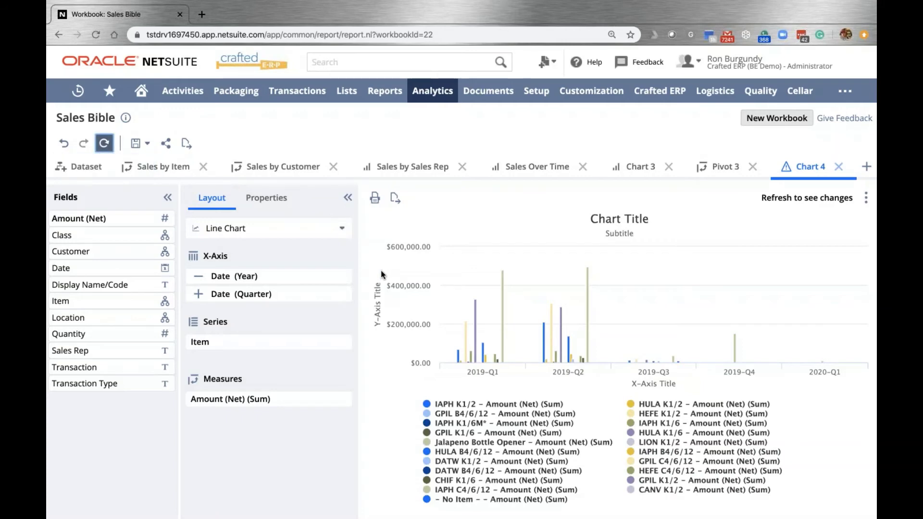
mouse_move(543, 350)
mouse_move(471, 322)
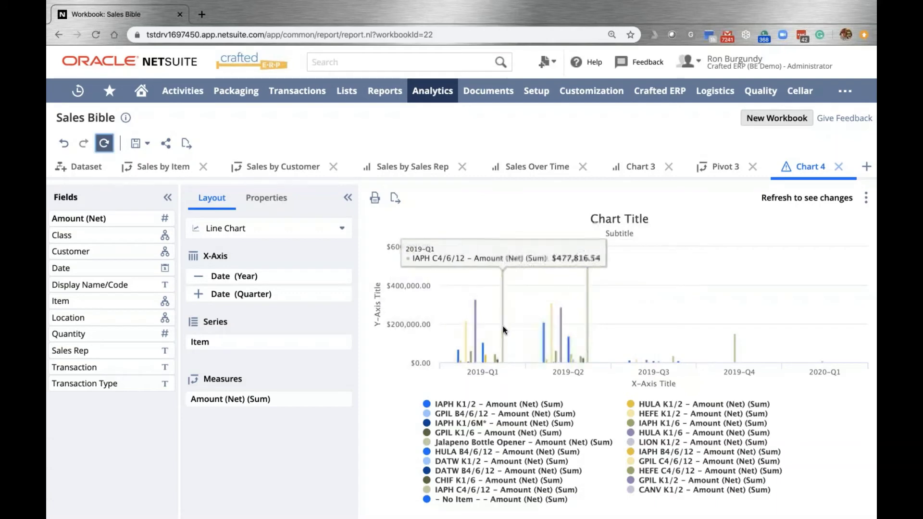
mouse_move(496, 360)
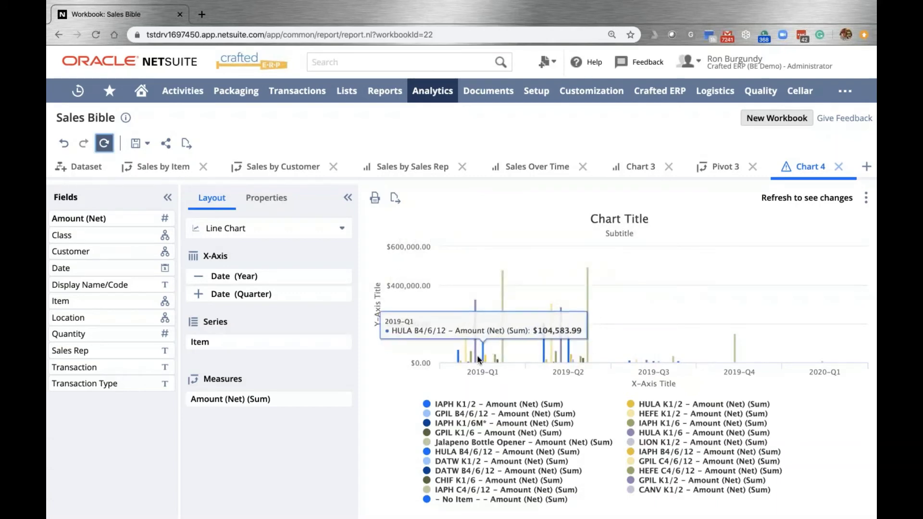
click(100, 151)
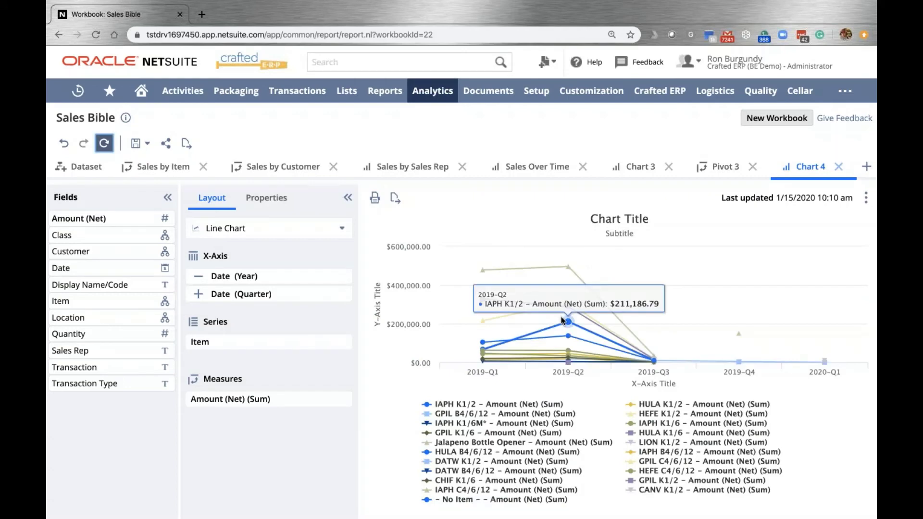
- Change the chart type to Stacked Column Chart and refresh it
click(341, 230)
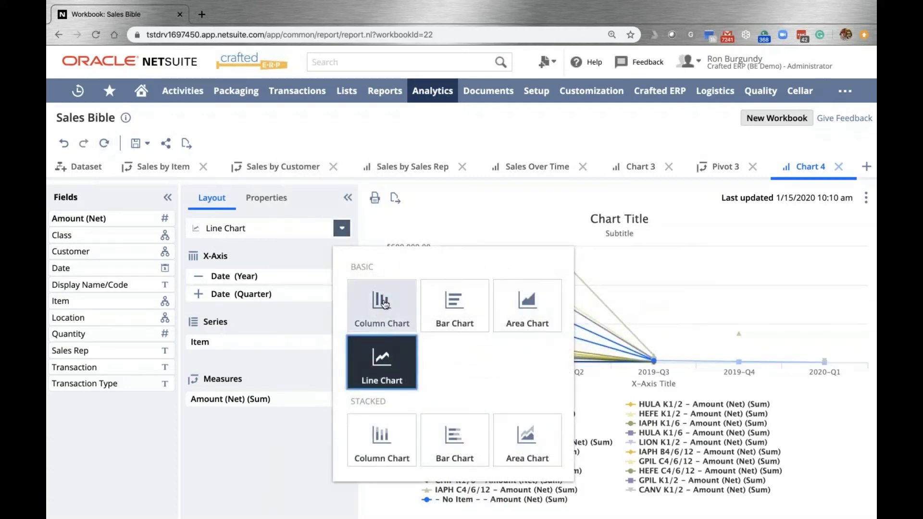
click(378, 450)
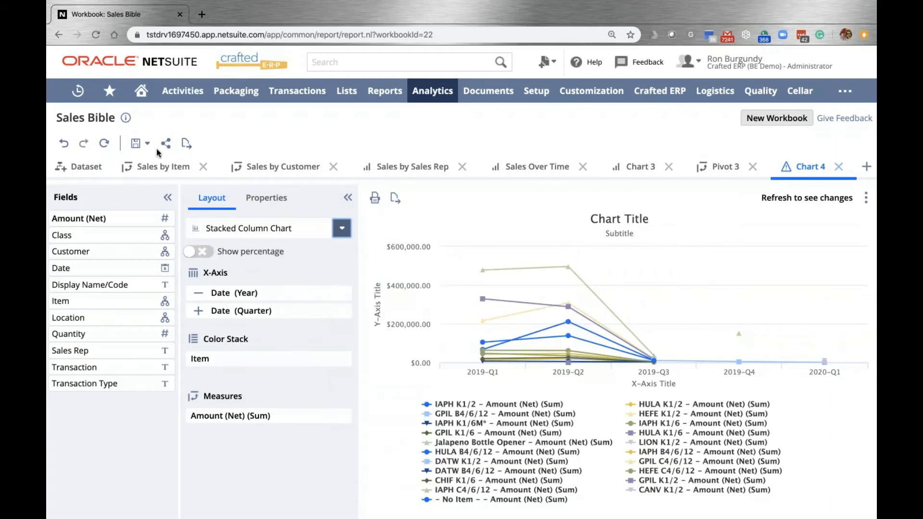
click(104, 143)
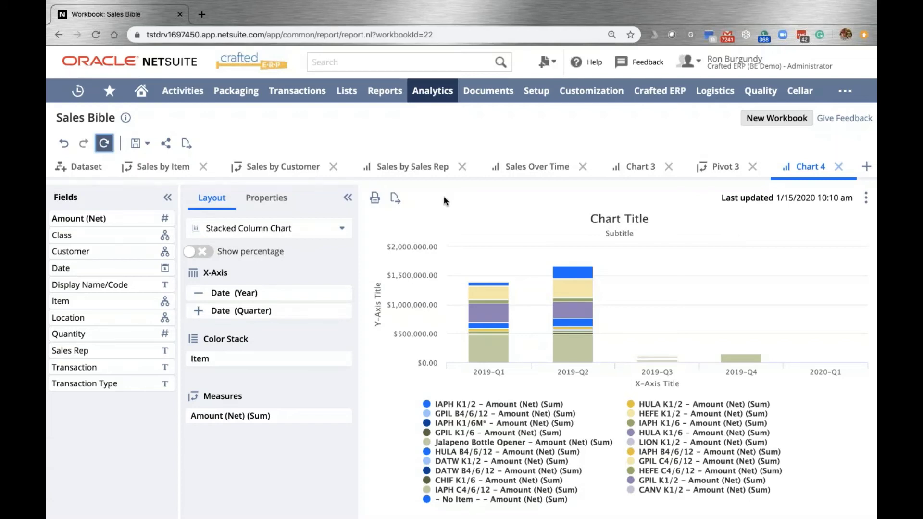
- View the existing Sales by Sales Rep and Sales Over Time charts
click(408, 167)
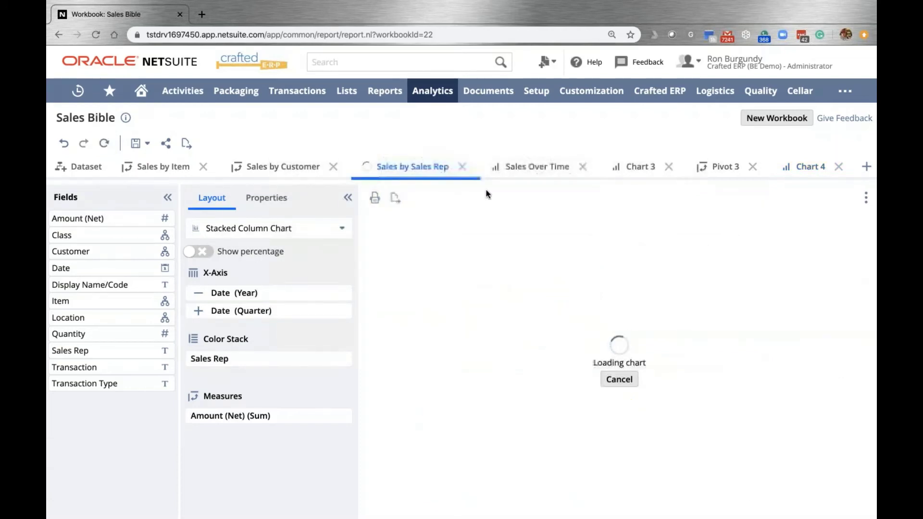
click(516, 171)
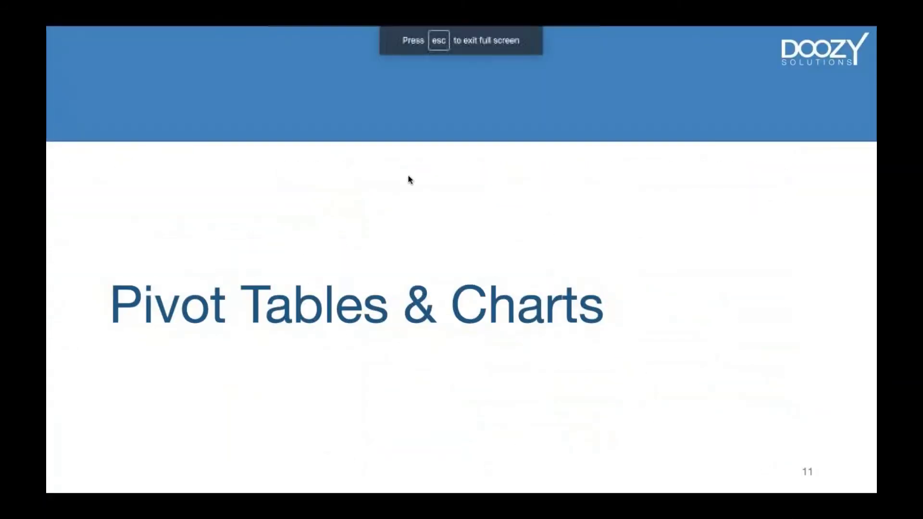
key(Right)
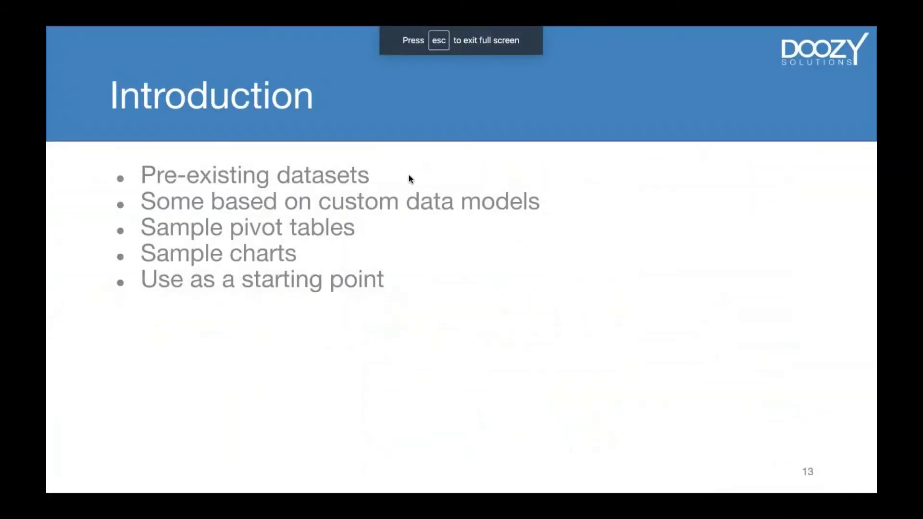
key(Right)
key(Right)
key(Right)
key(Right)
key(Right)
key(Right)
key(Right)
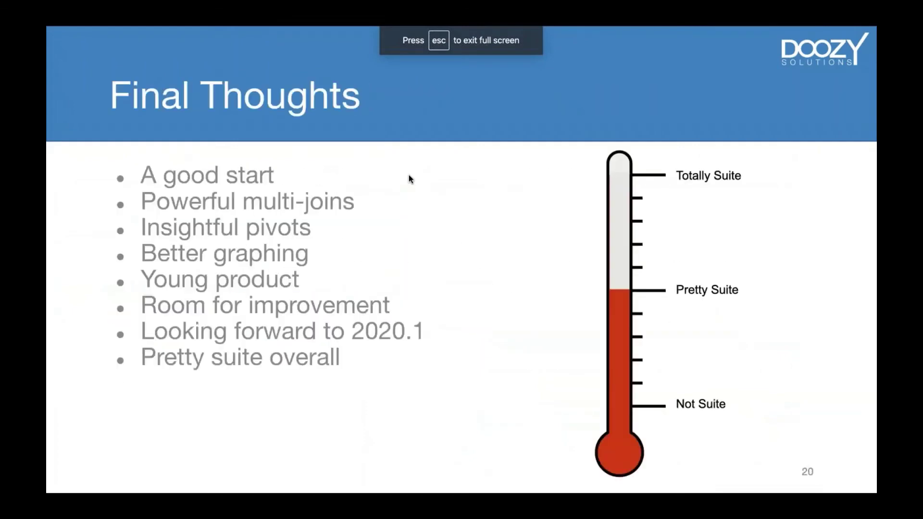
key(Left)
key(Left)
key(Left)
key(Left)
key(Left)
key(Left)
key(Left)
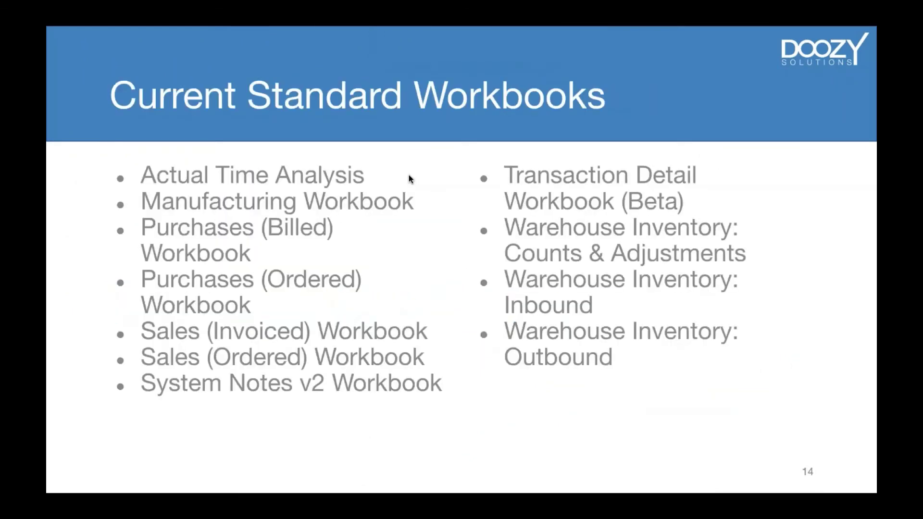
key(Left)
key(Left)
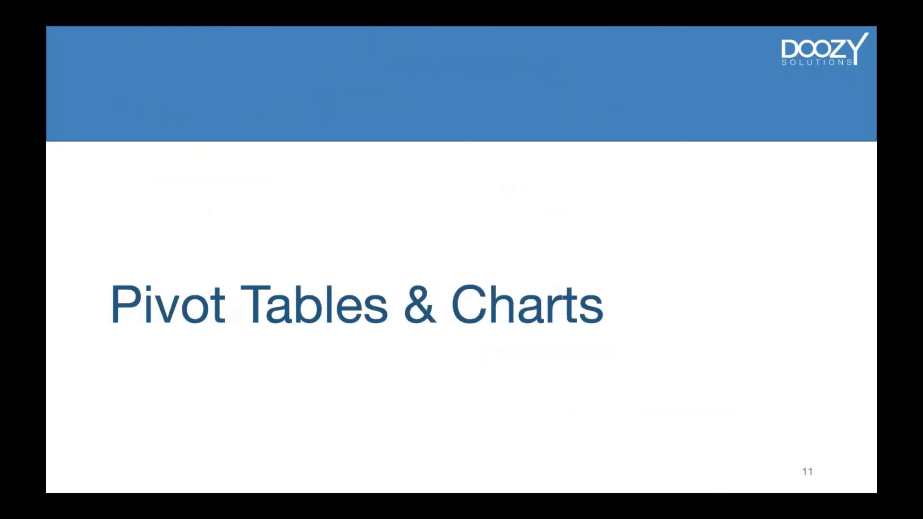
key(Right)
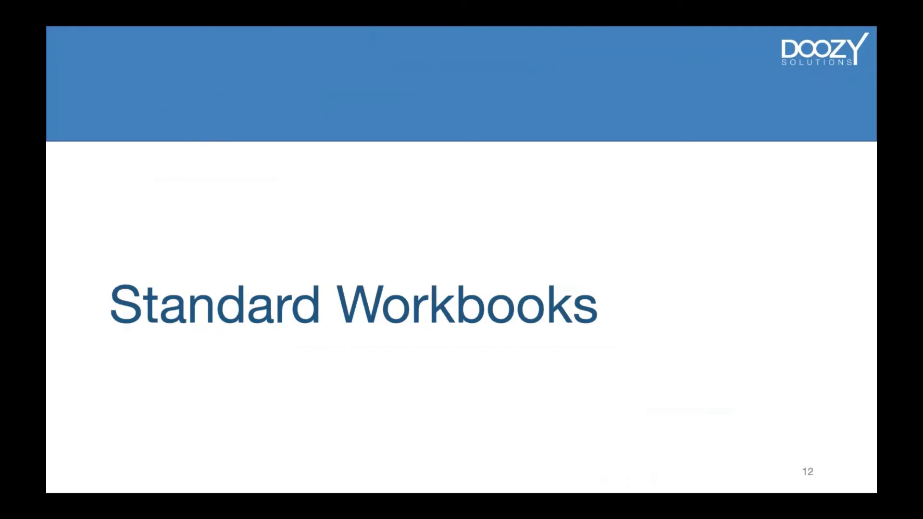
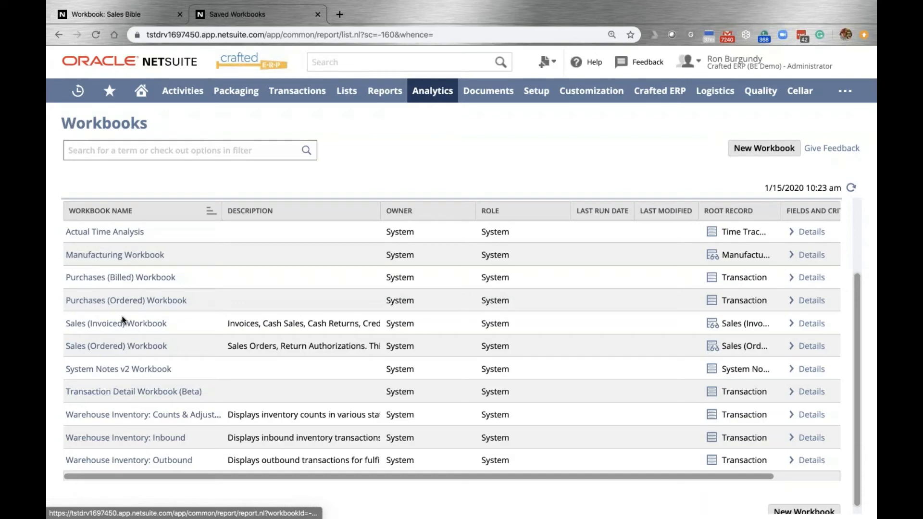
- Look over the root records in the Standard Workbooks list and open the Manufacturing Workbook
scroll(132, 330, down, 1)
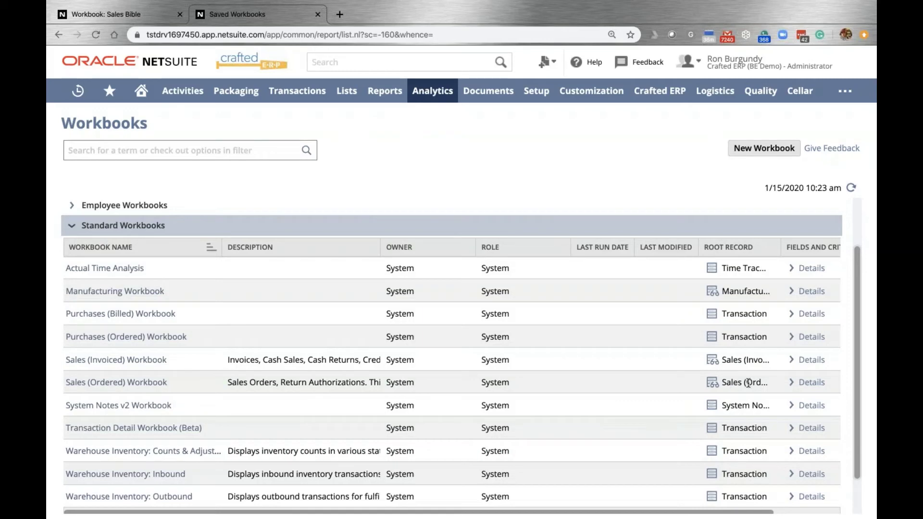
drag(722, 382, 762, 383)
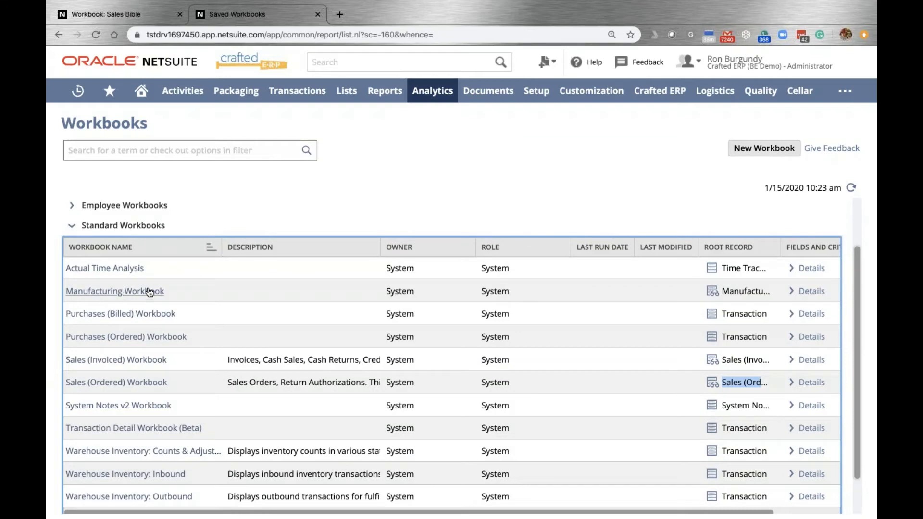
click(81, 292)
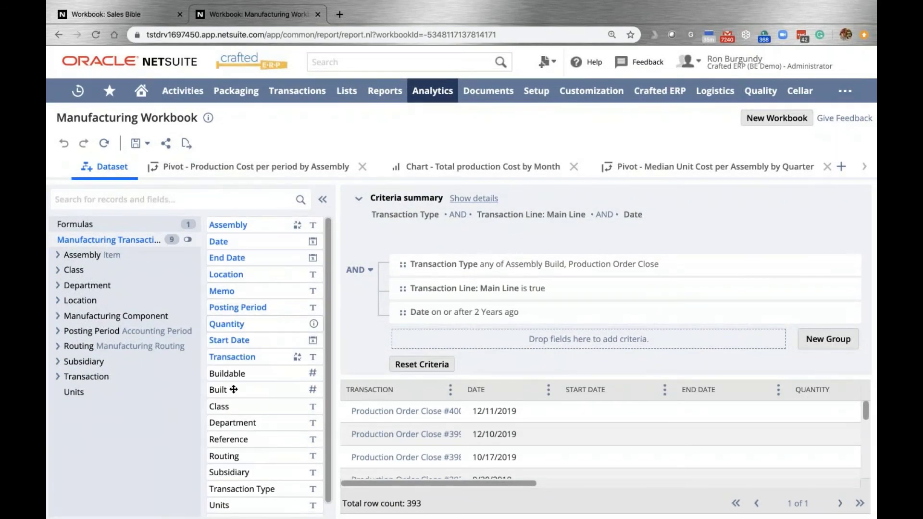
- Add the Built field to the dataset between Date and Start Date, and look through the Manufacturing Transaction fields
drag(229, 390, 570, 386)
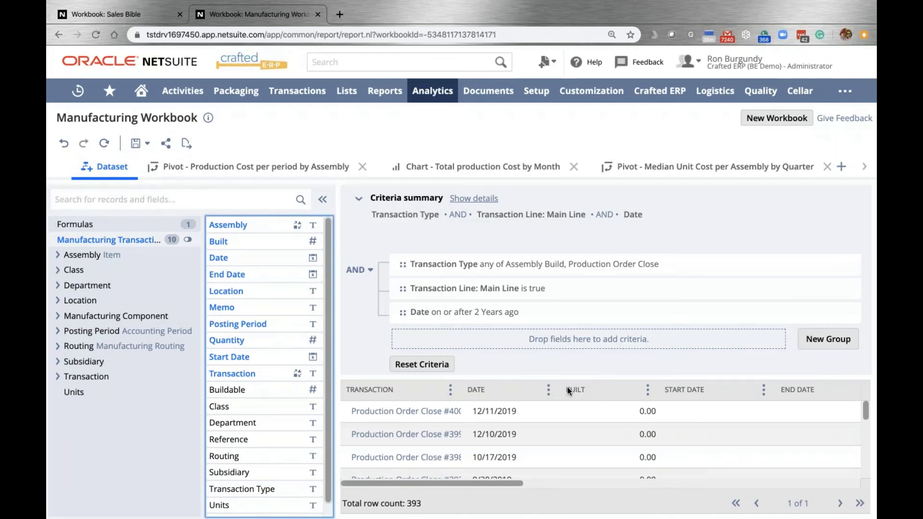
scroll(573, 394, down, 3)
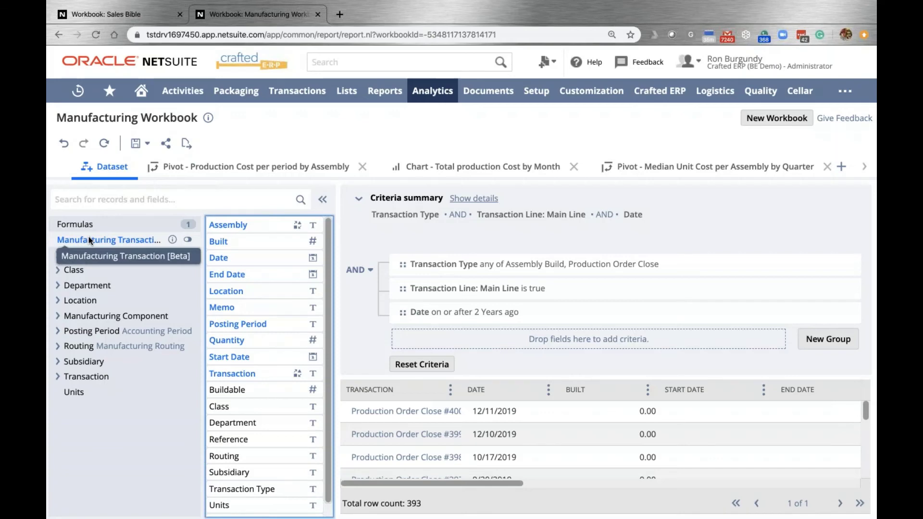
click(54, 241)
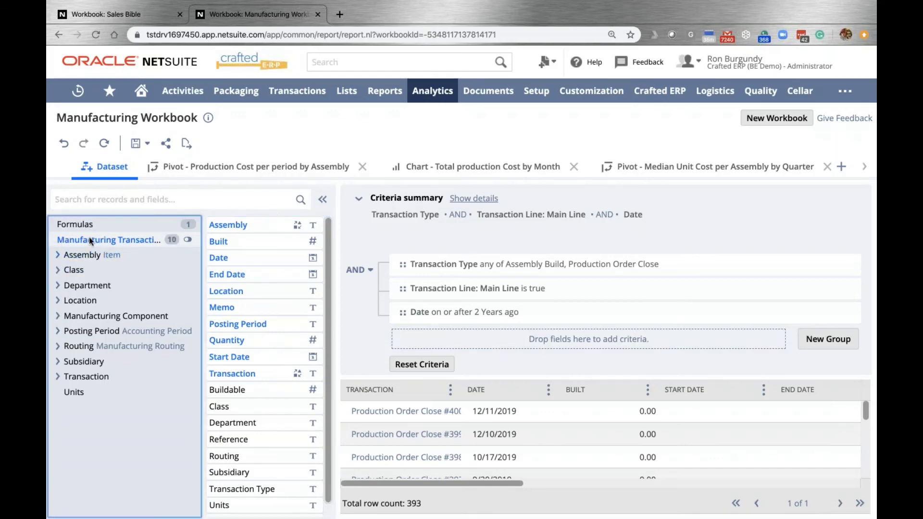
scroll(229, 380, down, 1)
scroll(229, 380, up, 1)
scroll(230, 509, down, 1)
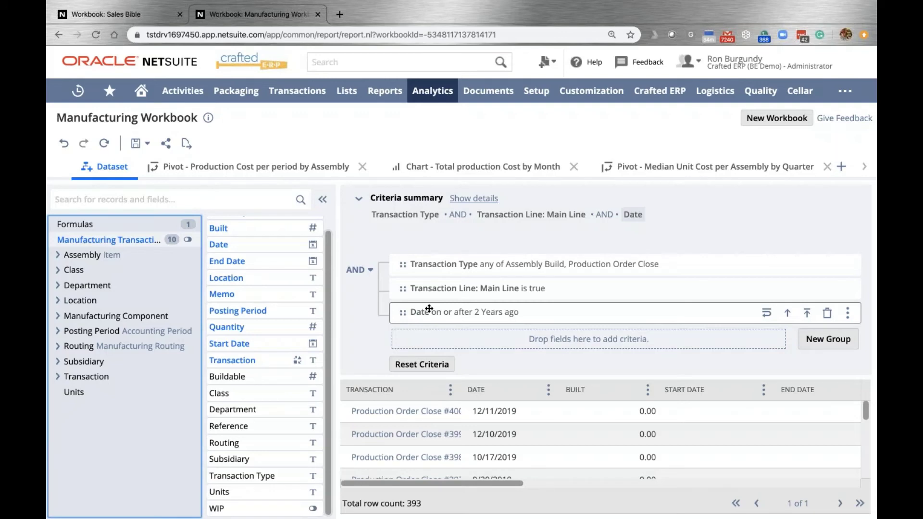
- View the Production Cost per period by Assembly pivot across its quarterly, yearly and grand total columns
click(207, 169)
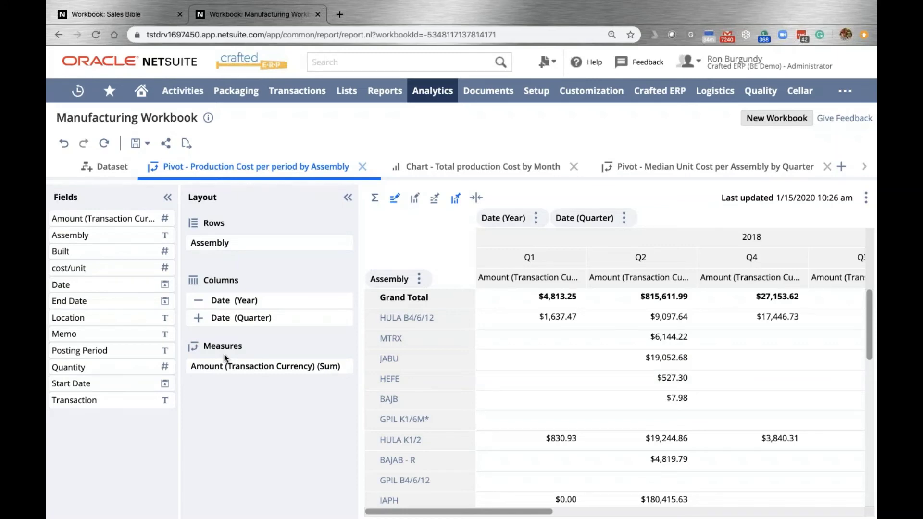
scroll(553, 405, right, 10)
scroll(553, 404, right, 2)
scroll(553, 404, left, 3)
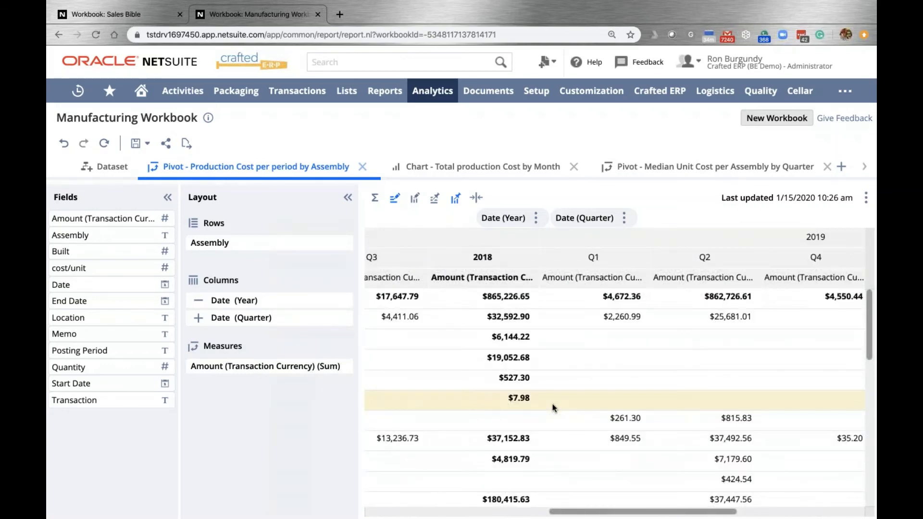
scroll(553, 408, right, 2)
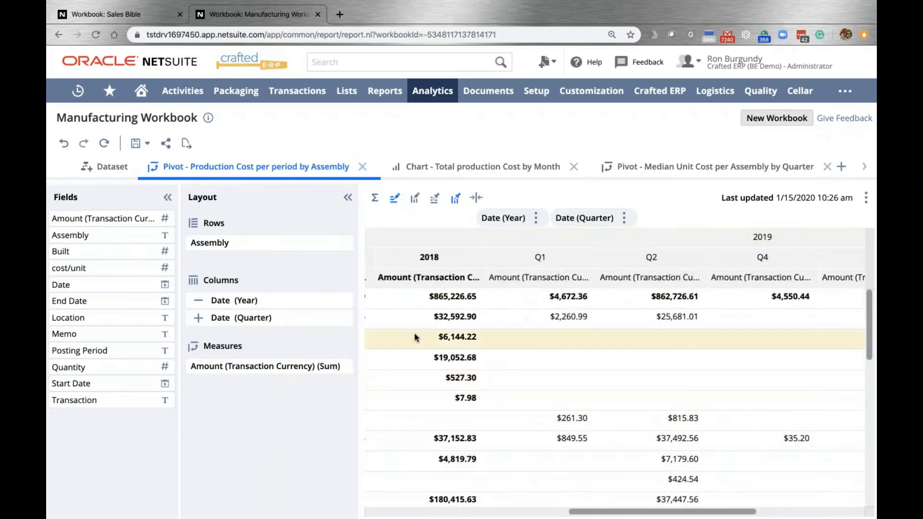
scroll(416, 337, right, 10)
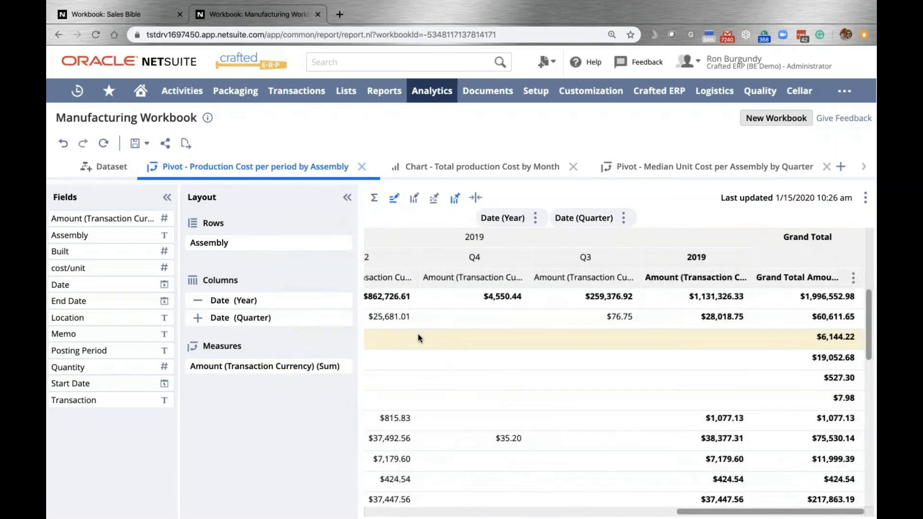
scroll(418, 335, left, 15)
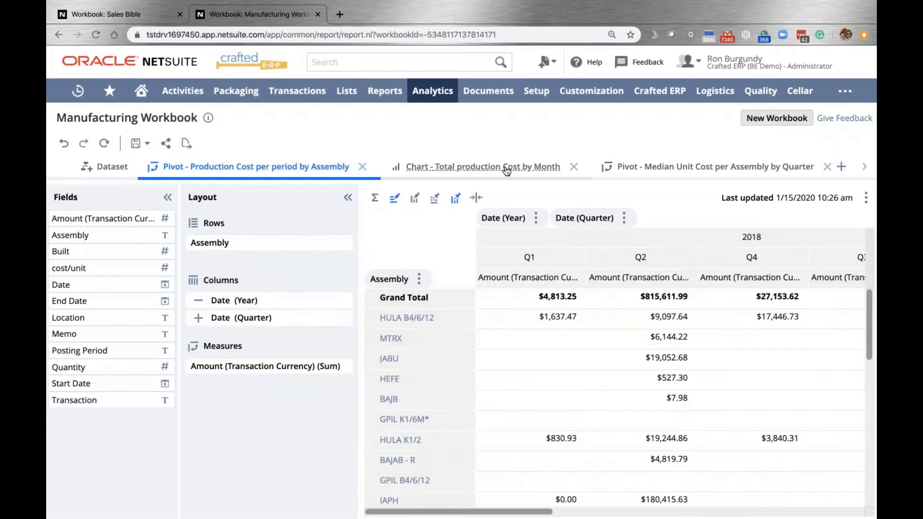
- View the Total production Cost by Month chart and the Median Unit Cost per Assembly by Quarter pivot
click(506, 169)
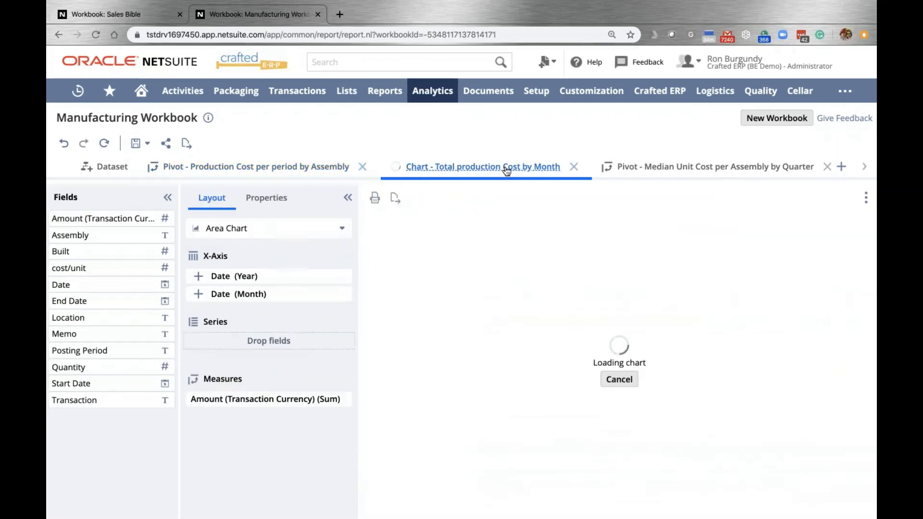
click(687, 169)
- Browse the workbook's remaining pivots and charts and view the Production Cost by quarter by Location chart
click(864, 167)
click(864, 169)
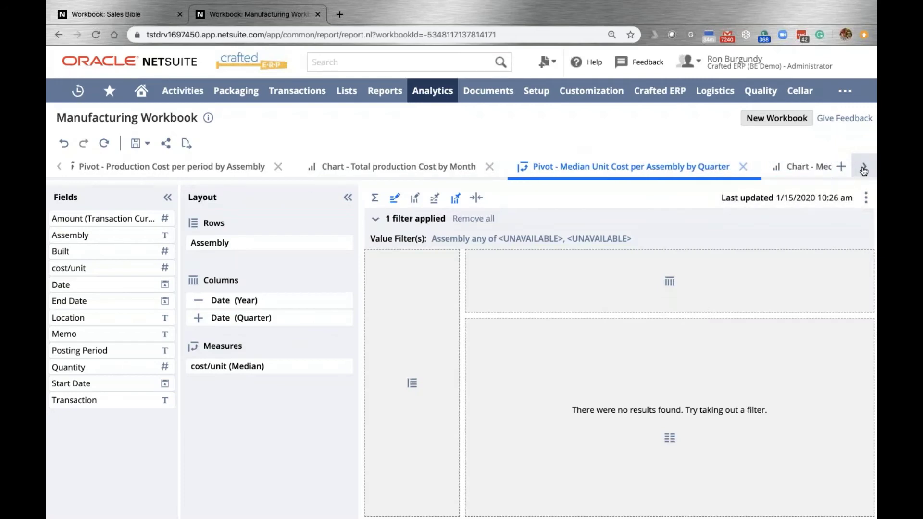
click(864, 169)
click(864, 170)
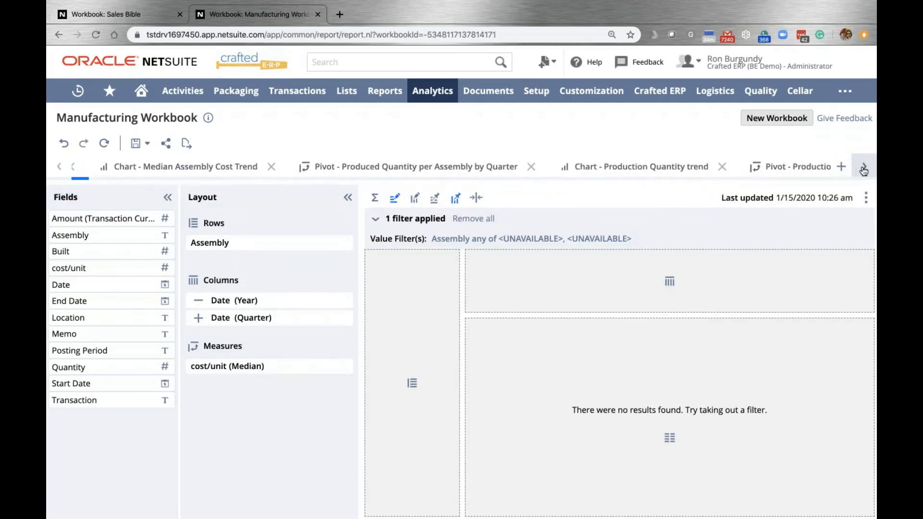
click(661, 171)
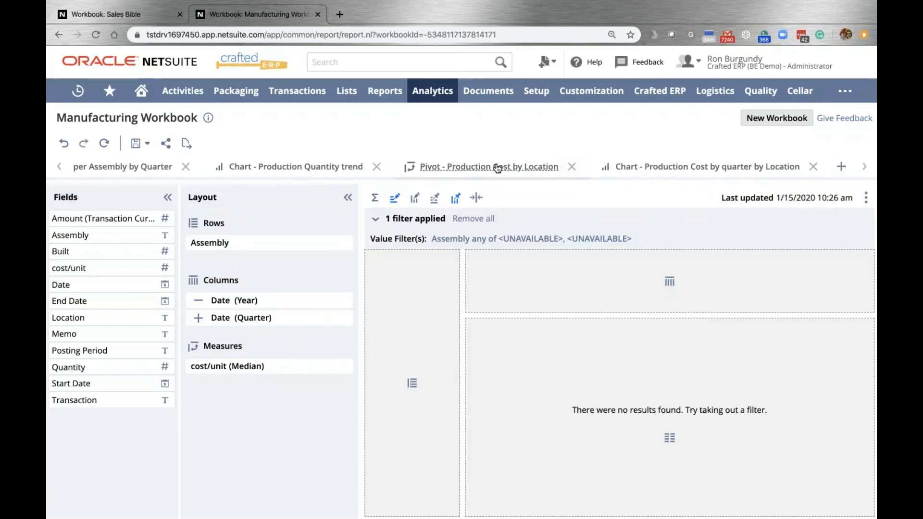
click(707, 175)
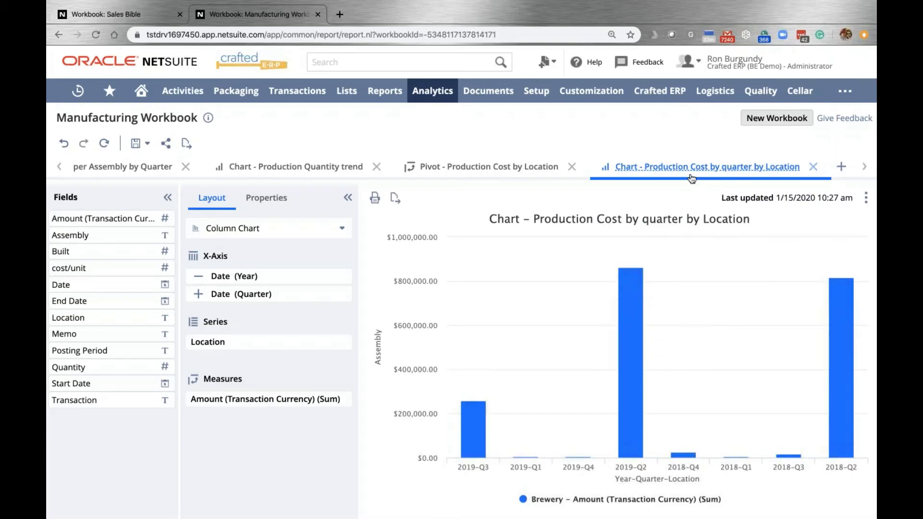
mouse_move(487, 459)
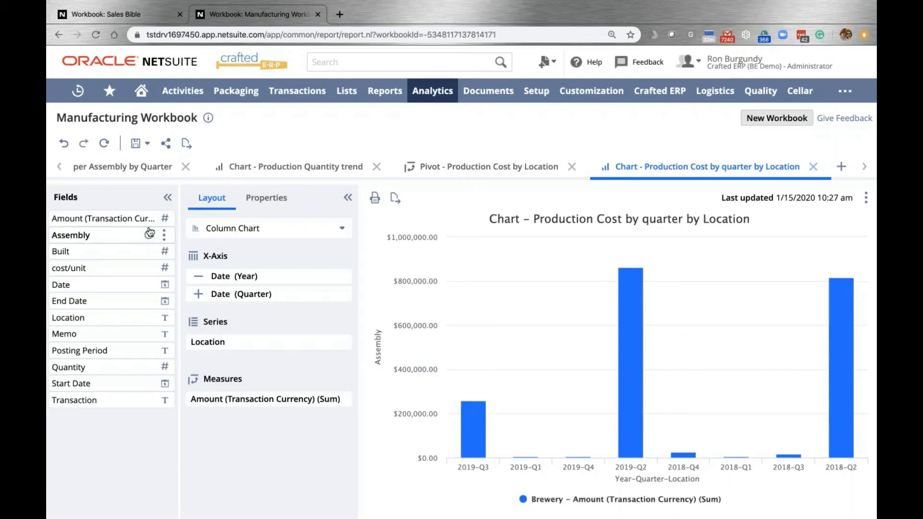
- Return to the workbooks list, expand Standard Workbooks, and open the Sales (Invoiced) Workbook
click(427, 99)
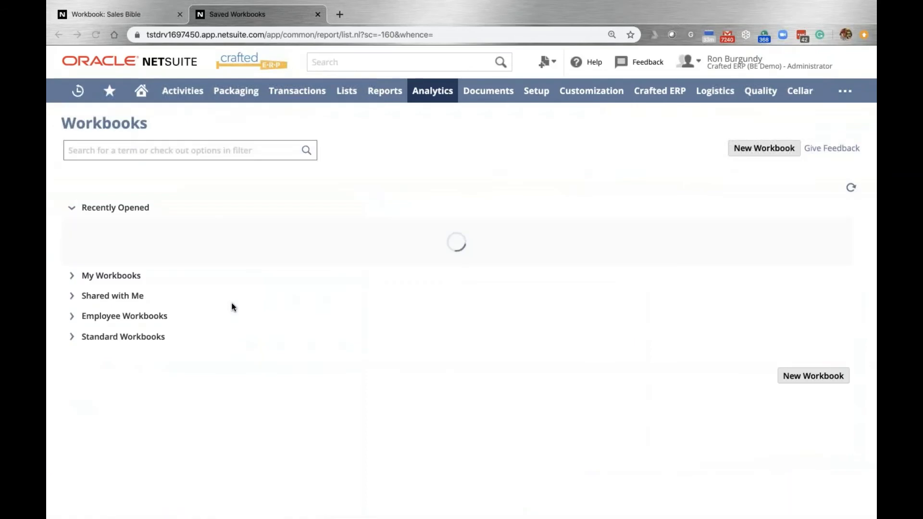
scroll(91, 426, down, 3)
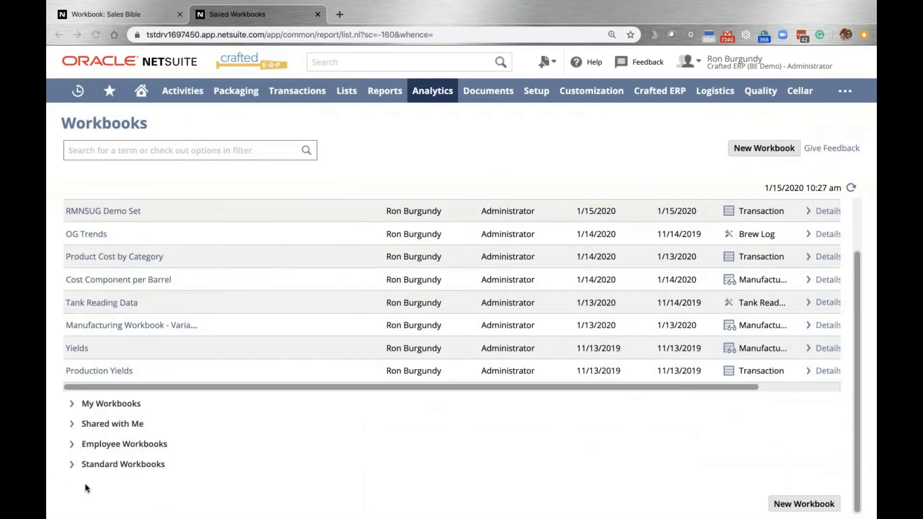
click(75, 465)
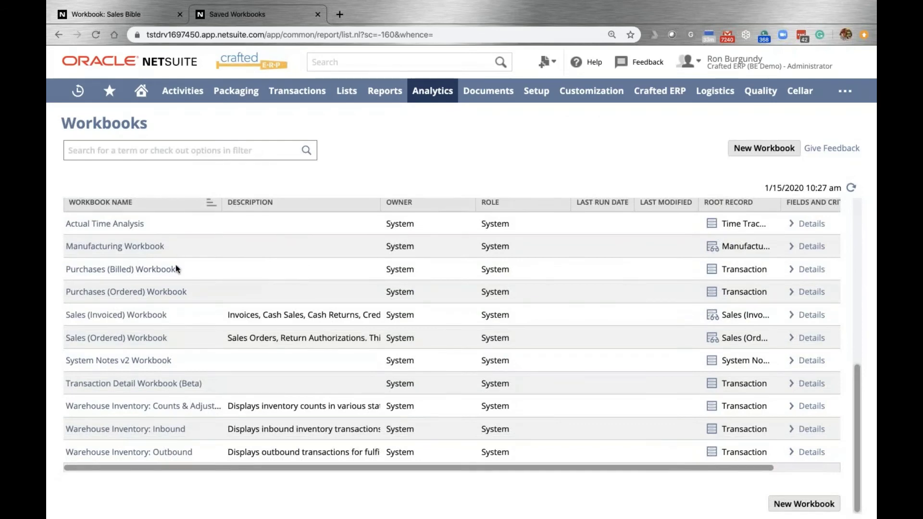
click(124, 315)
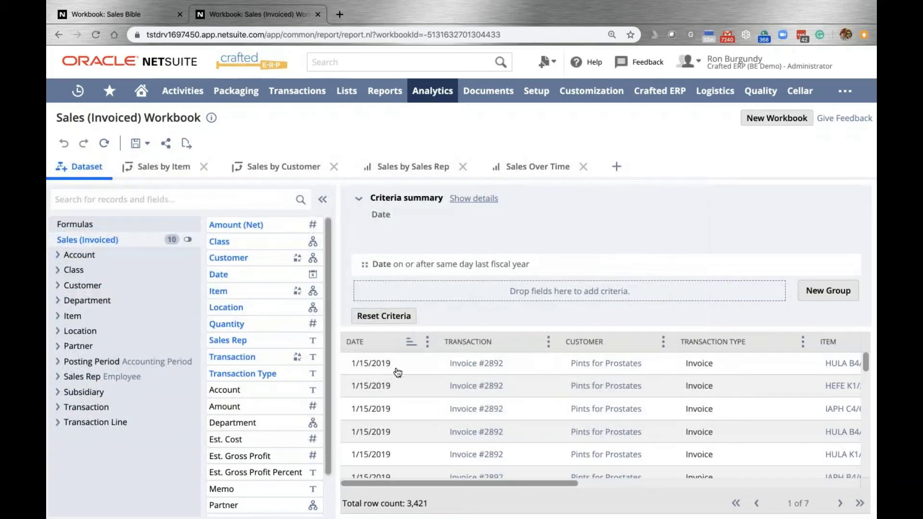
- Sort the Sales (Invoiced) dataset by Date in descending order and look across its columns from Date to Class
click(411, 342)
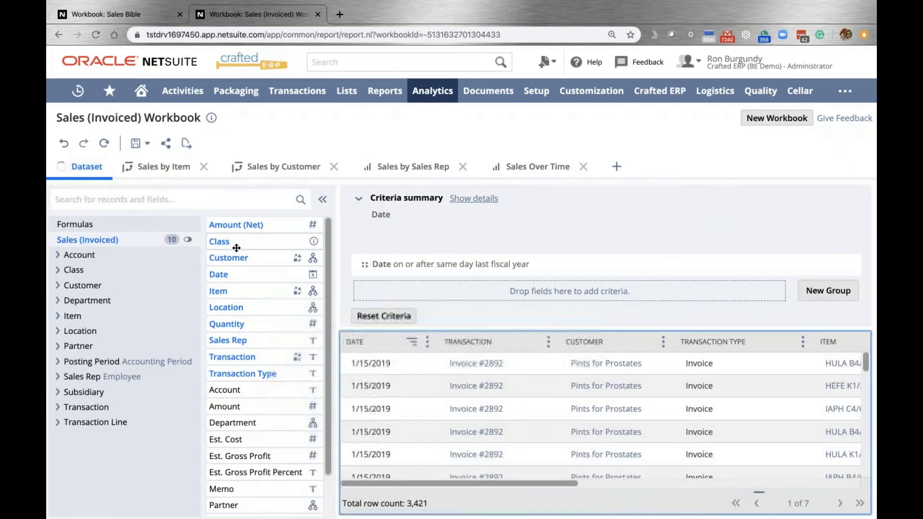
scroll(249, 365, down, 1)
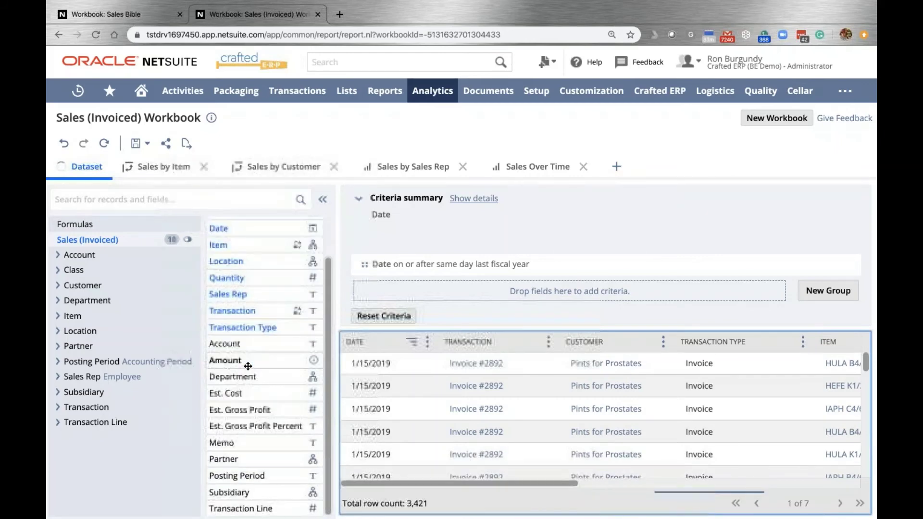
scroll(396, 383, right, 10)
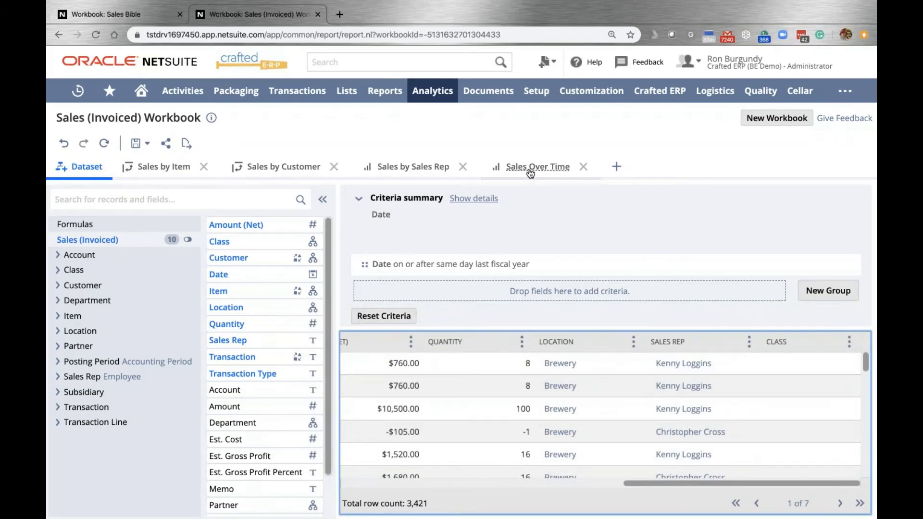
scroll(602, 404, left, 5)
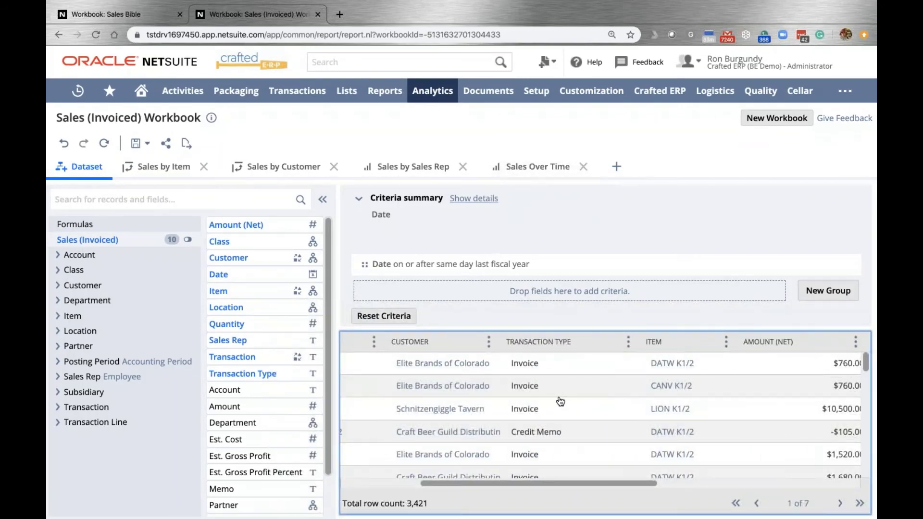
scroll(559, 401, right, 3)
scroll(558, 401, left, 3)
scroll(558, 402, left, 5)
scroll(559, 403, right, 2)
scroll(559, 402, right, 6)
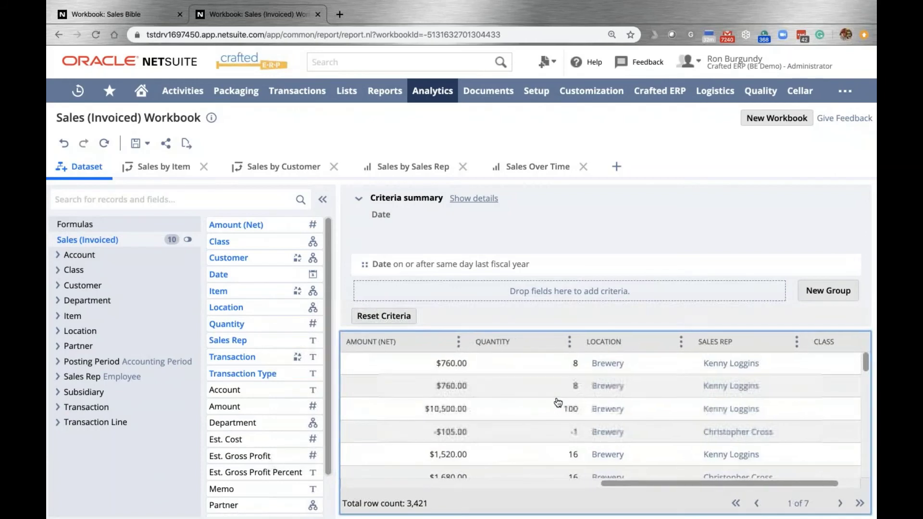
scroll(558, 403, left, 6)
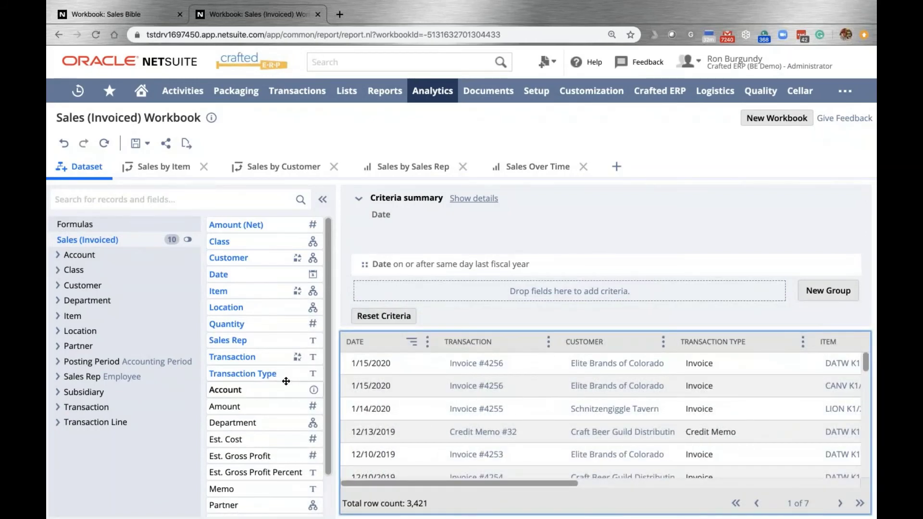
- Examine the dataset's transaction, item, amount, quantity and location columns and the fields available on the Sales (Invoiced) record
mouse_move(247, 357)
mouse_down()
mouse_move(250, 382)
mouse_move(256, 358)
mouse_up()
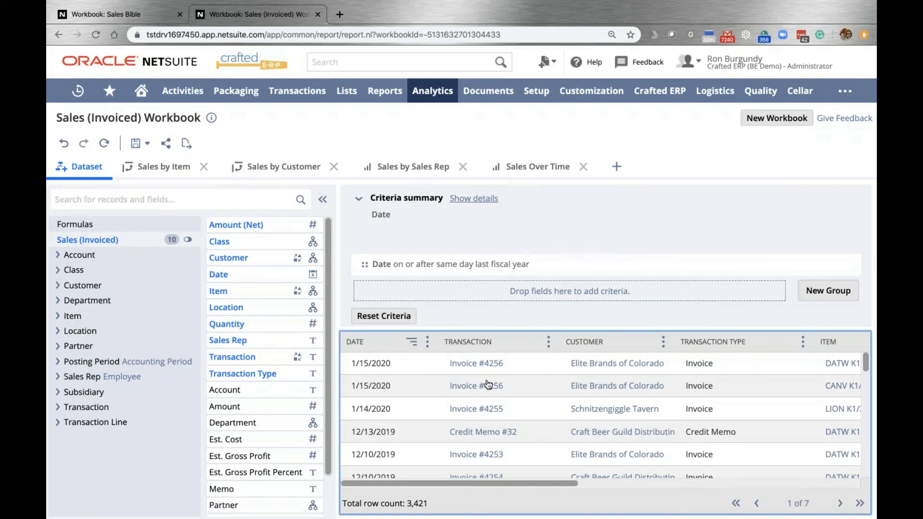
scroll(577, 394, right, 3)
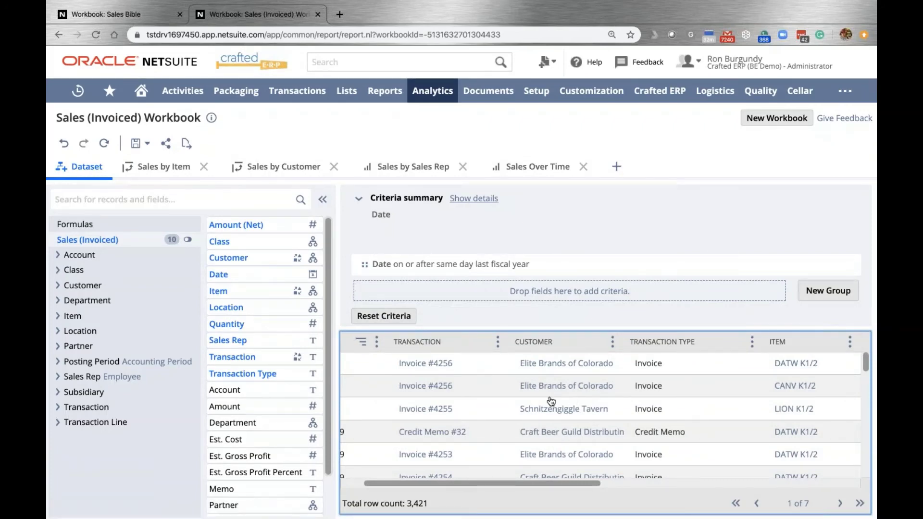
scroll(551, 402, right, 15)
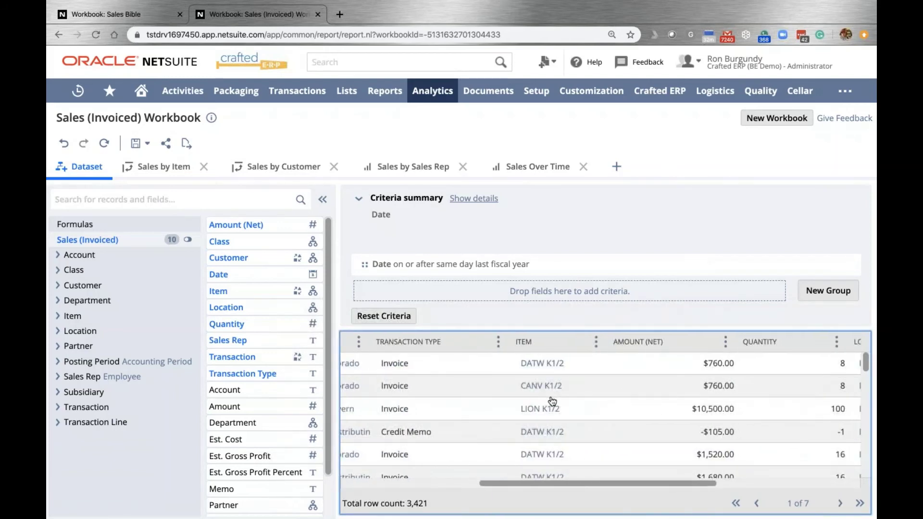
scroll(553, 404, right, 2)
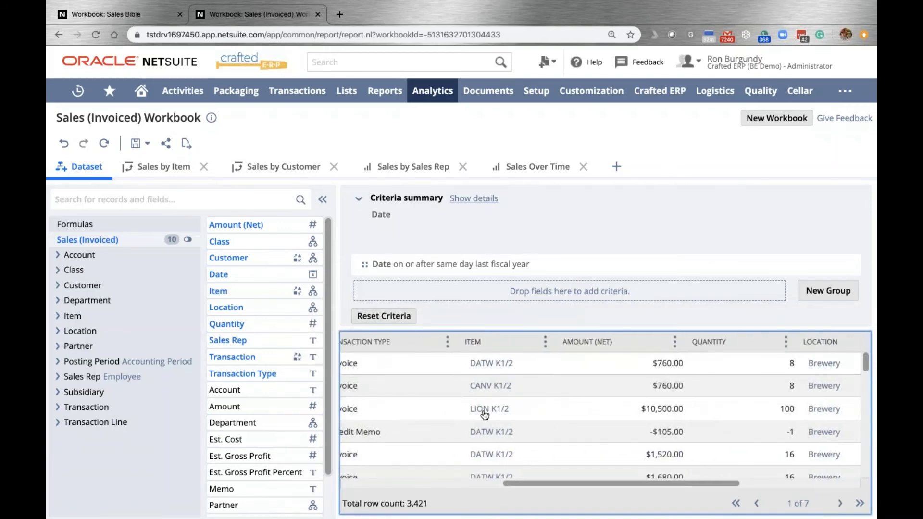
scroll(475, 413, right, 3)
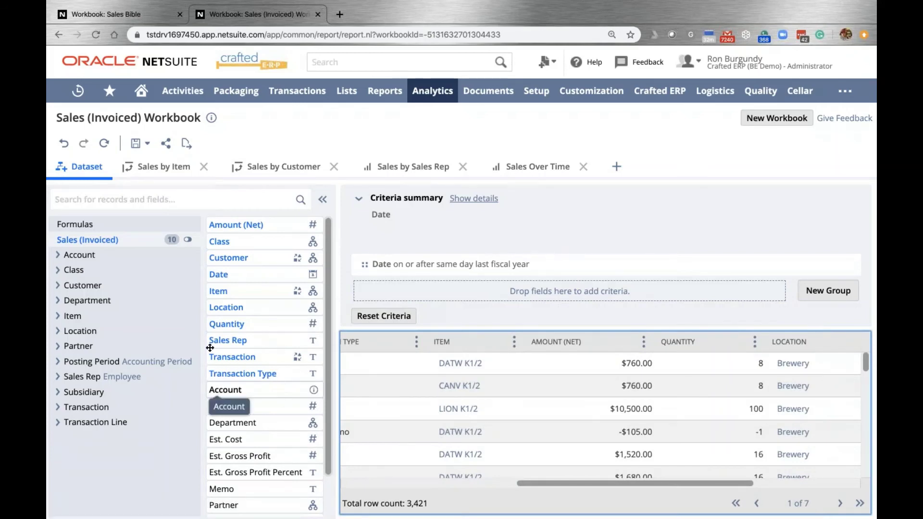
scroll(247, 303, down, 1)
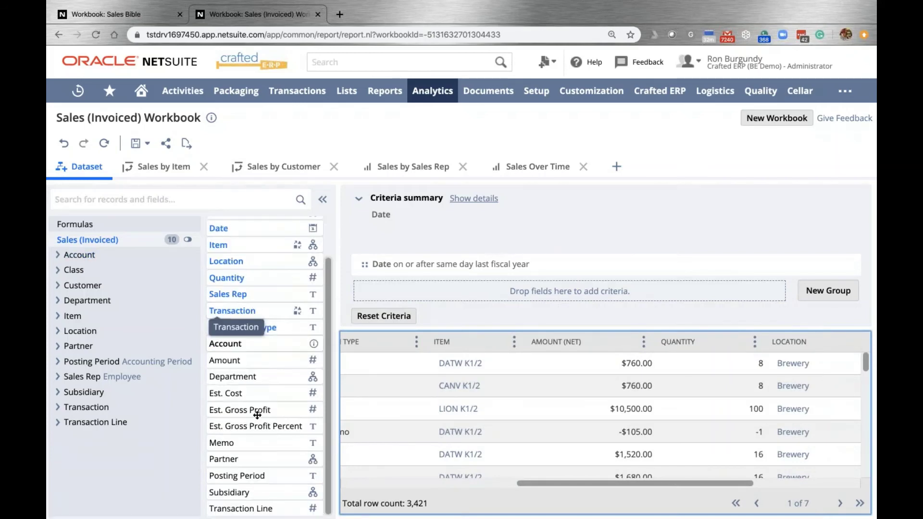
scroll(243, 307, up, 1)
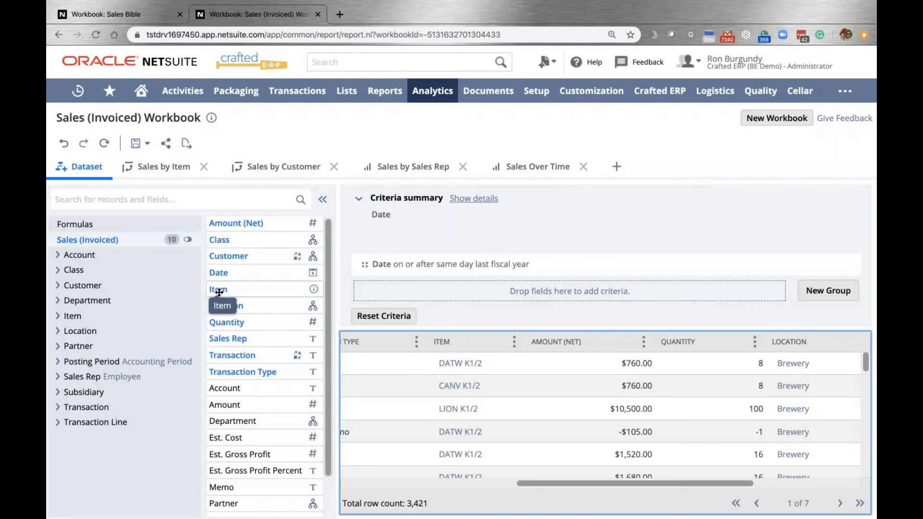
- Return to the workbooks list, expand Standard Workbooks, and open the Transaction Detail Workbook (Beta)
click(438, 96)
click(533, 175)
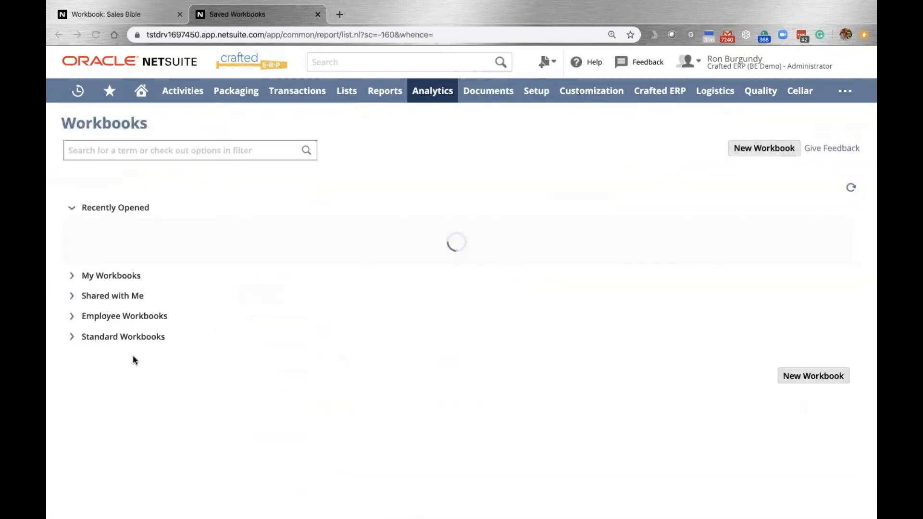
scroll(229, 365, down, 2)
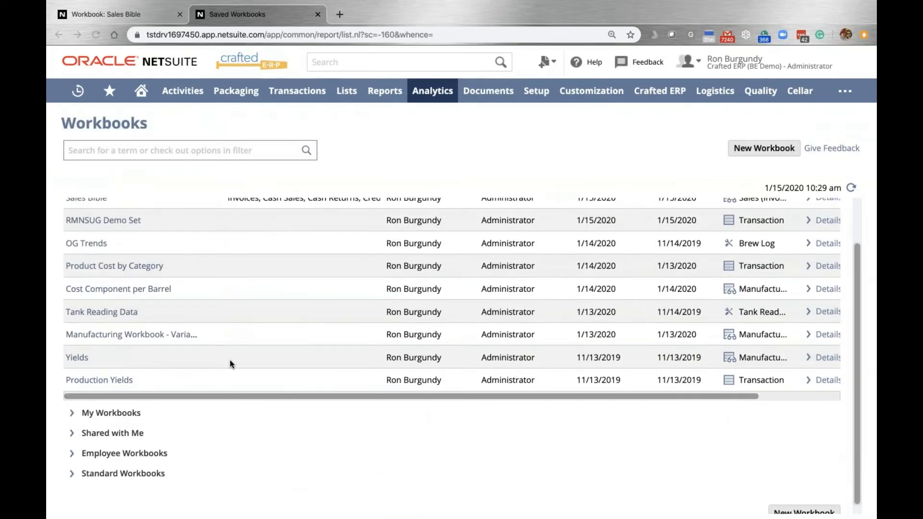
click(135, 473)
scroll(666, 430, down, 5)
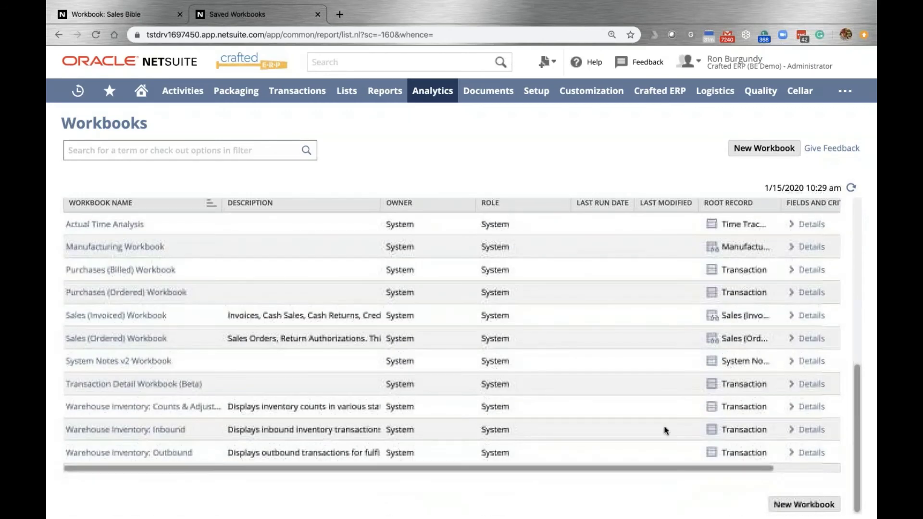
double_click(767, 430)
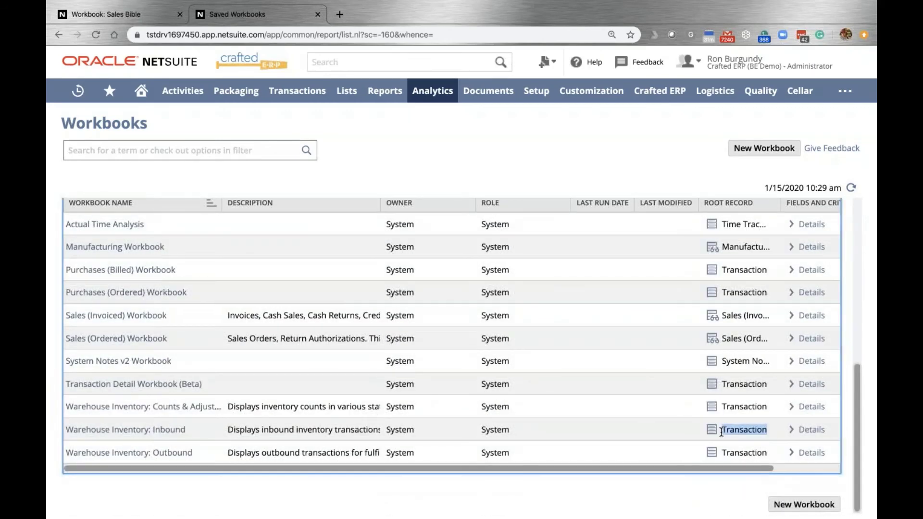
click(134, 385)
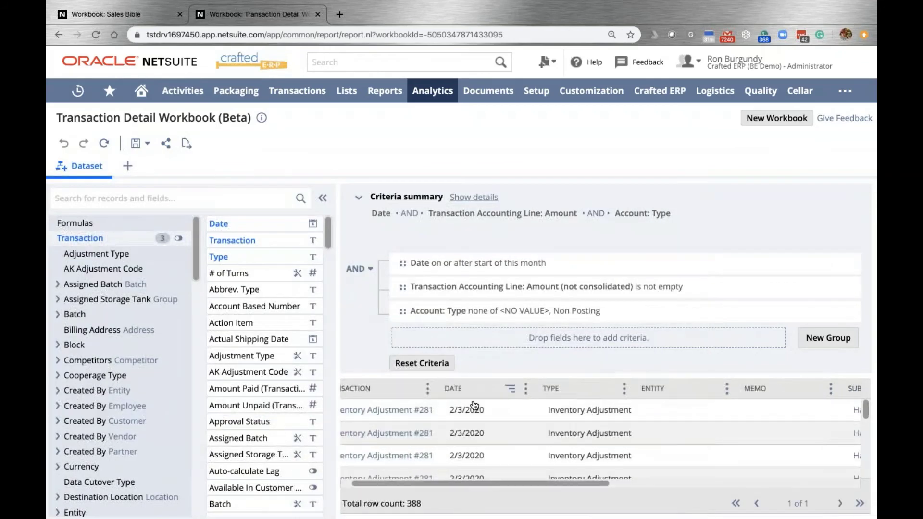
- Look across the Transaction Detail dataset's columns from Transaction and Date through Subsidiary, Account and Amount
scroll(474, 405, right, 10)
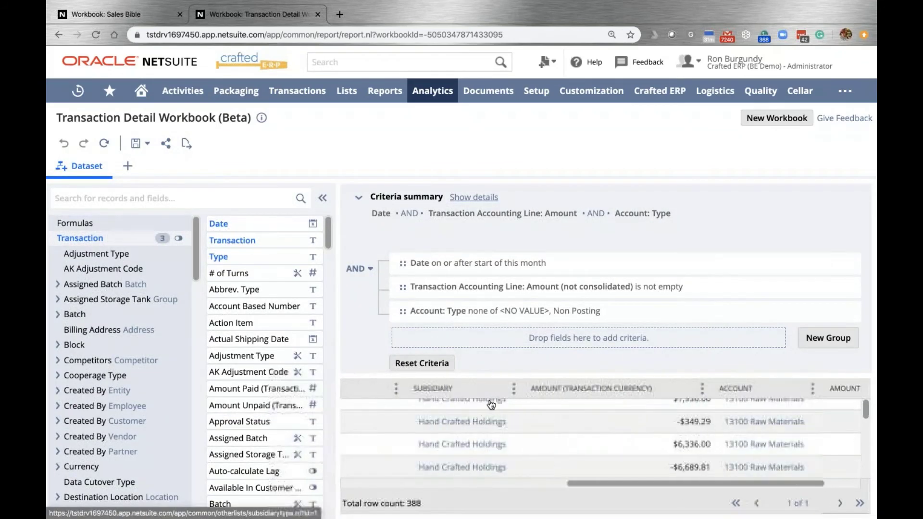
scroll(491, 405, left, 10)
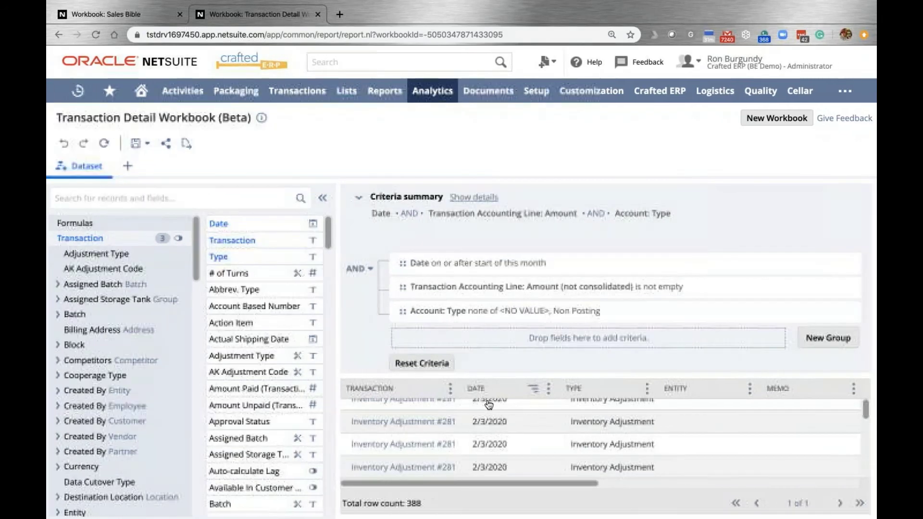
scroll(408, 419, up, 1)
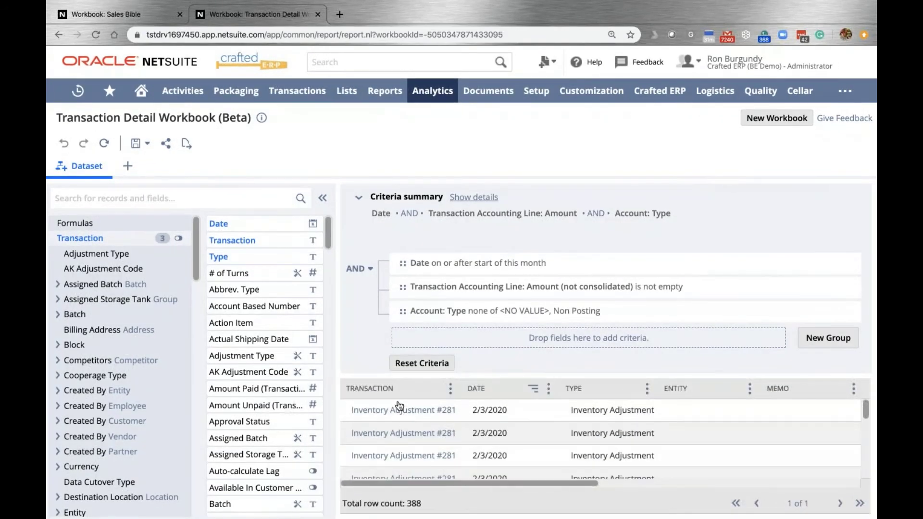
scroll(398, 414, right, 3)
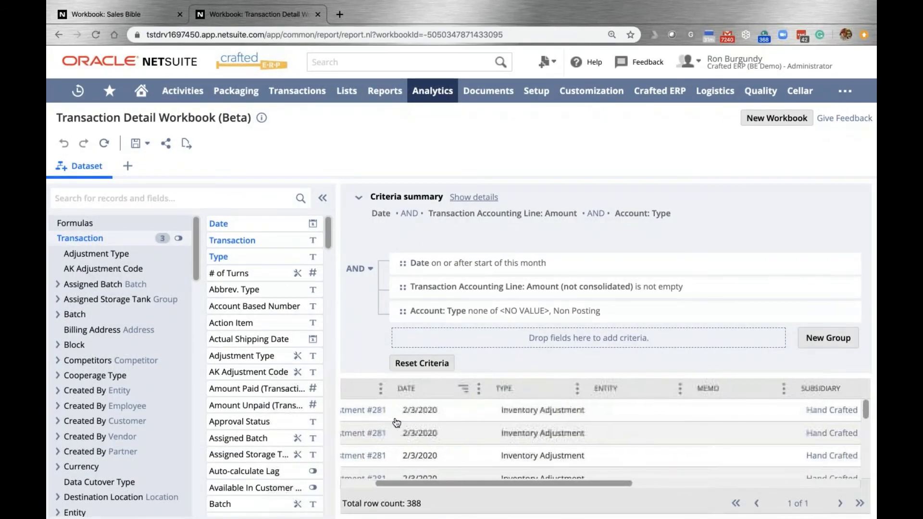
scroll(395, 423, right, 10)
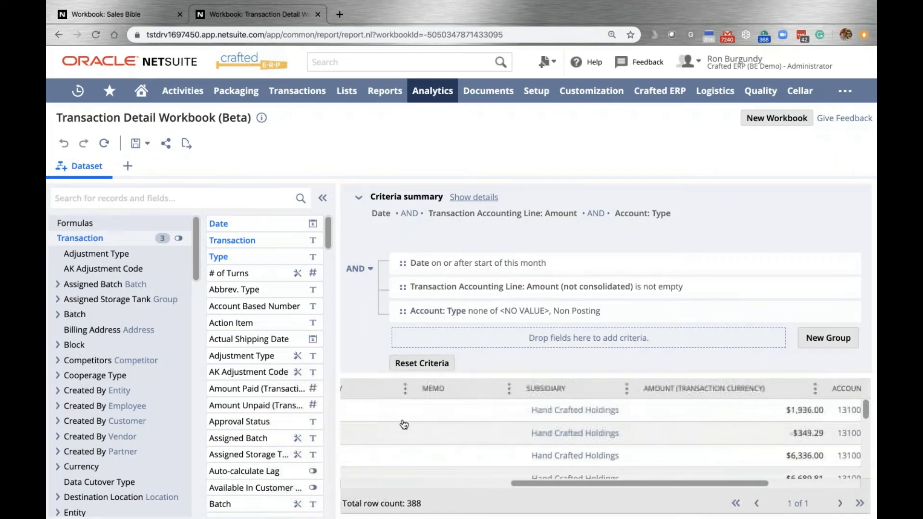
scroll(403, 424, right, 8)
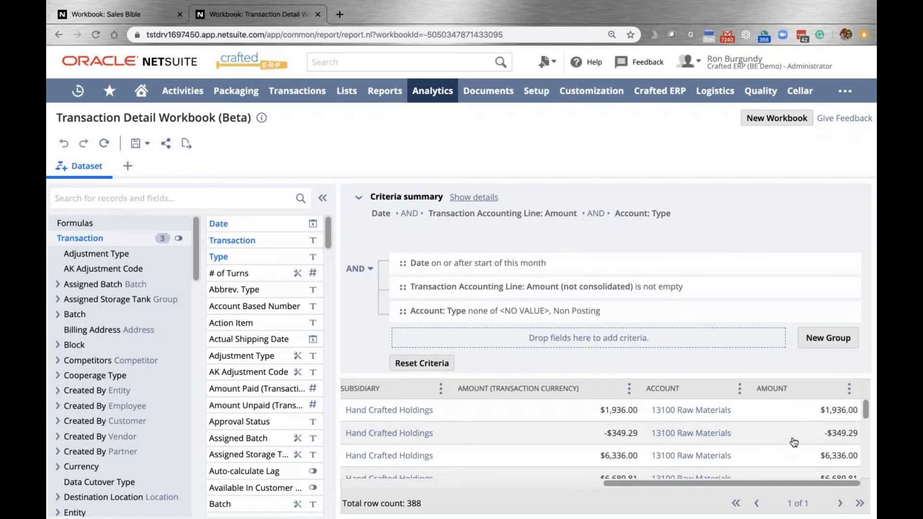
scroll(791, 444, left, 8)
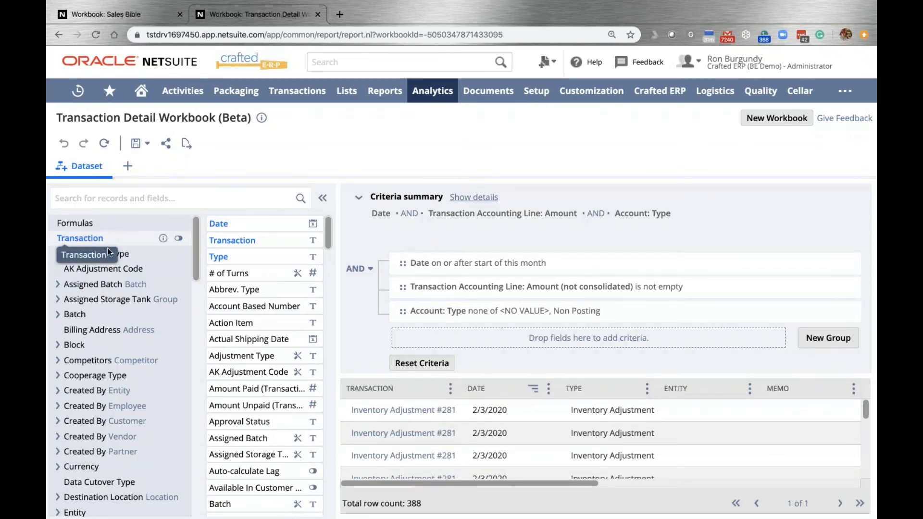
- Browse the related records listed under the Transaction record, including the custom Production Order joins
scroll(100, 300, down, 10)
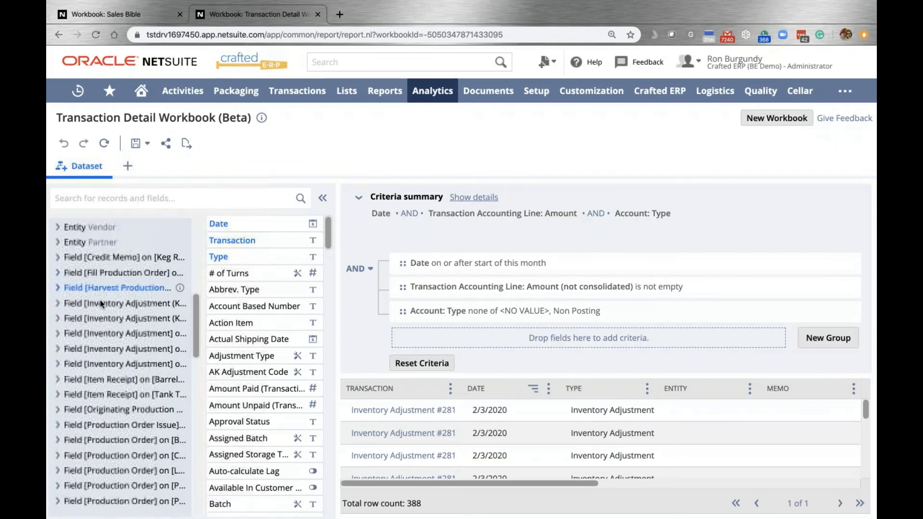
scroll(100, 300, down, 10)
scroll(100, 299, down, 10)
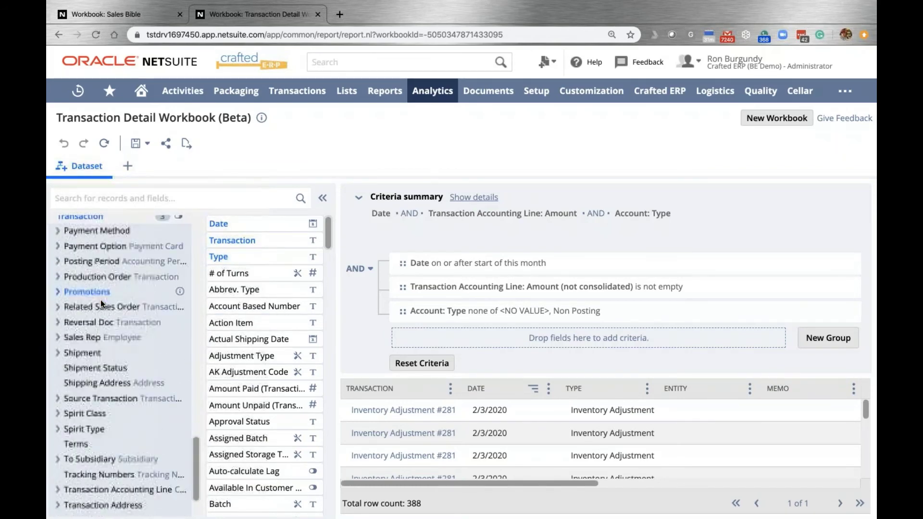
scroll(100, 299, down, 3)
scroll(100, 300, up, 10)
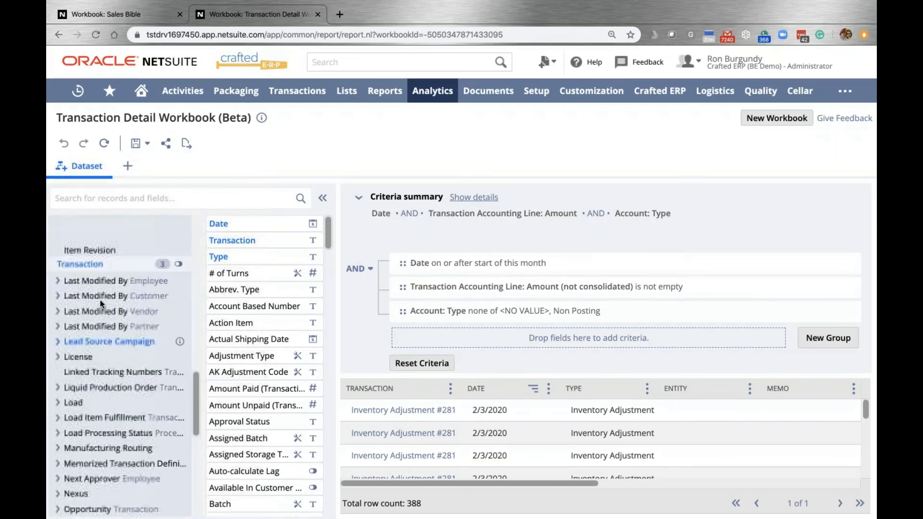
scroll(100, 300, up, 5)
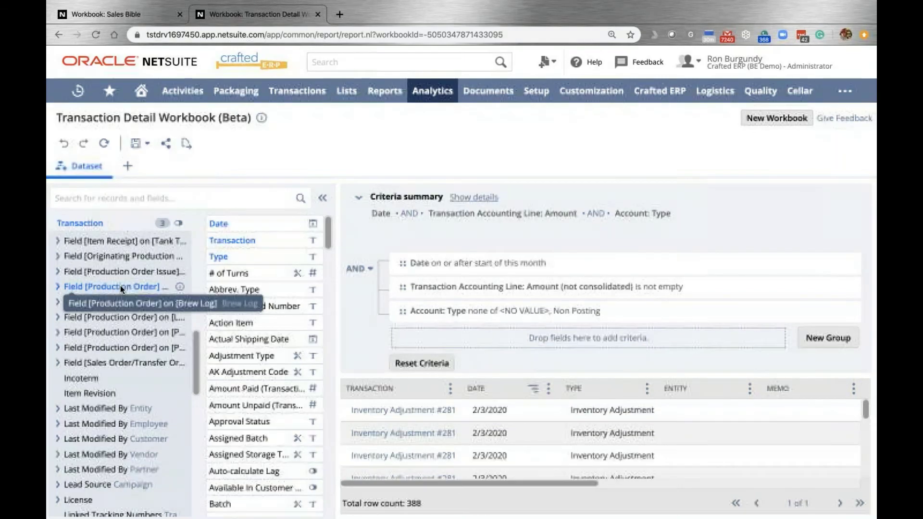
scroll(120, 286, up, 10)
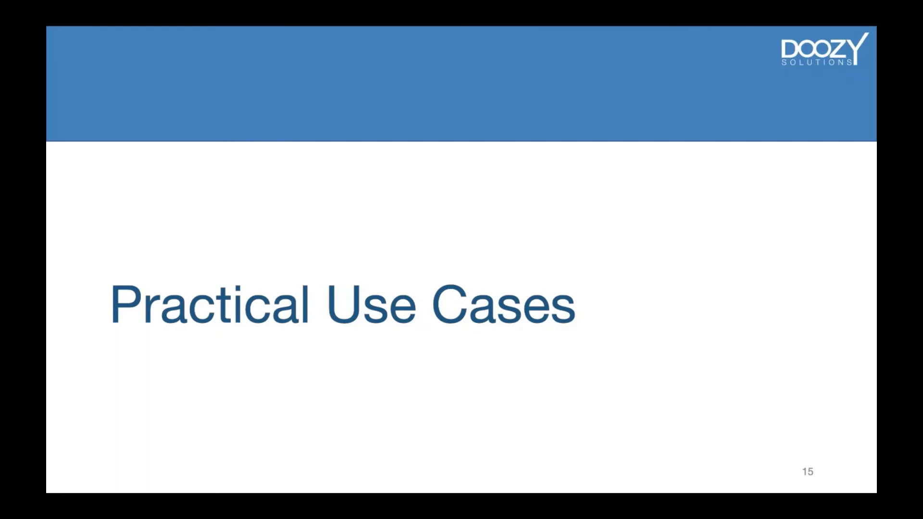
key(Right)
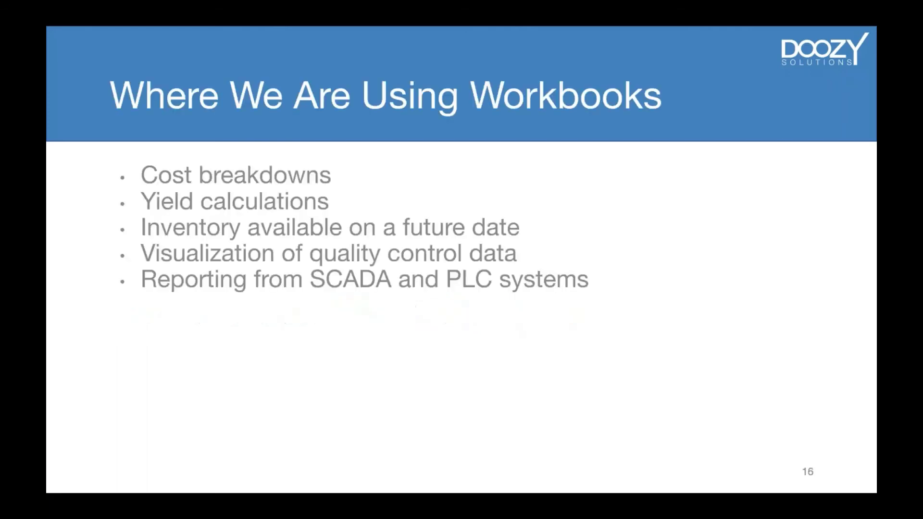
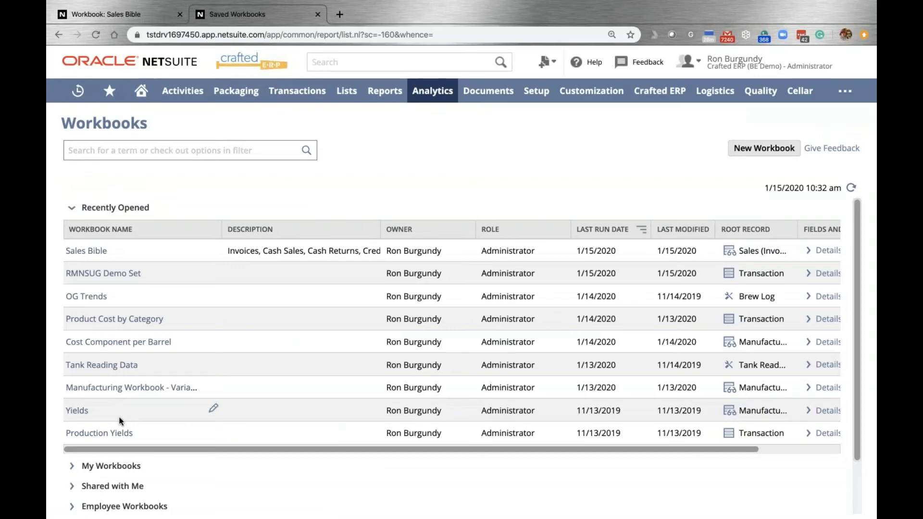
- Open the Cost Component per Barrel workbook and review the filter criteria of its dataset
click(92, 342)
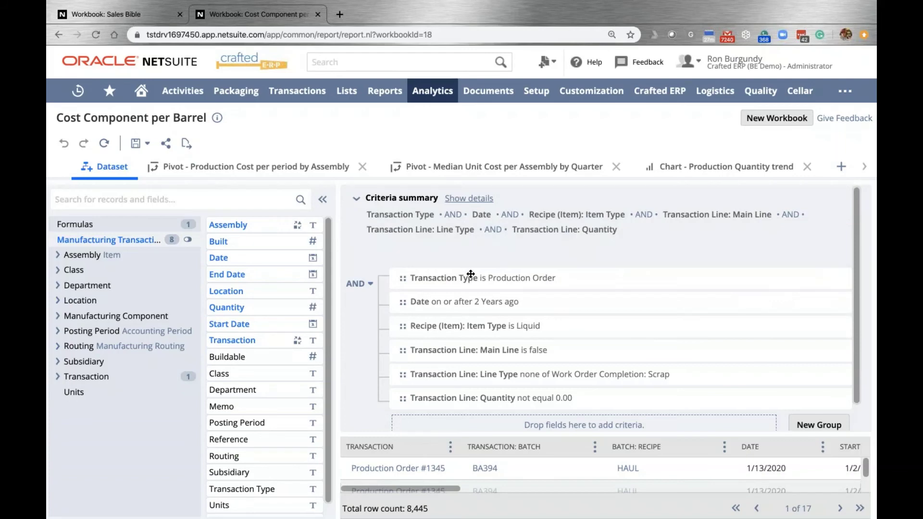
scroll(453, 306, down, 1)
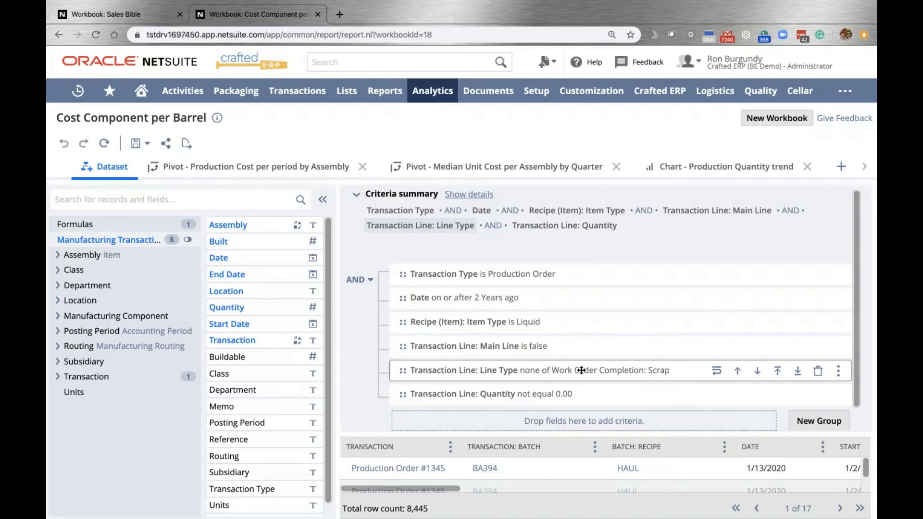
scroll(581, 380, down, 1)
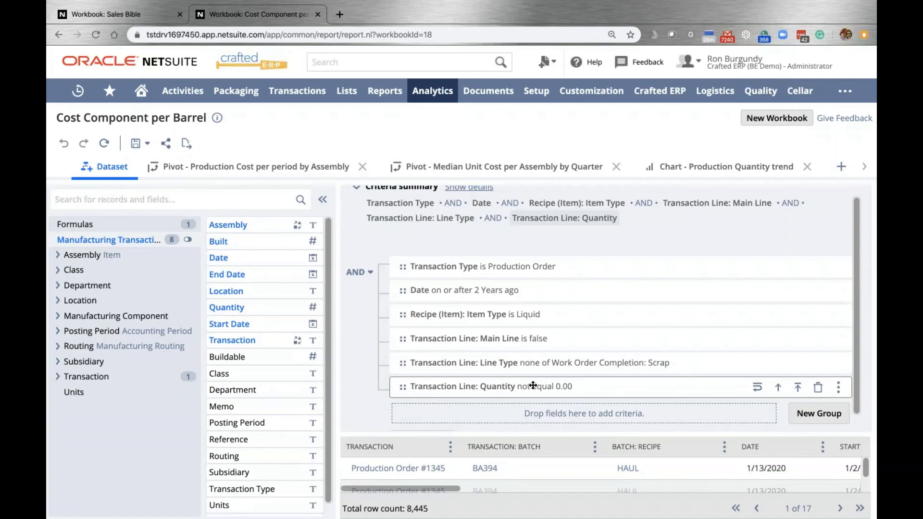
scroll(531, 385, down, 2)
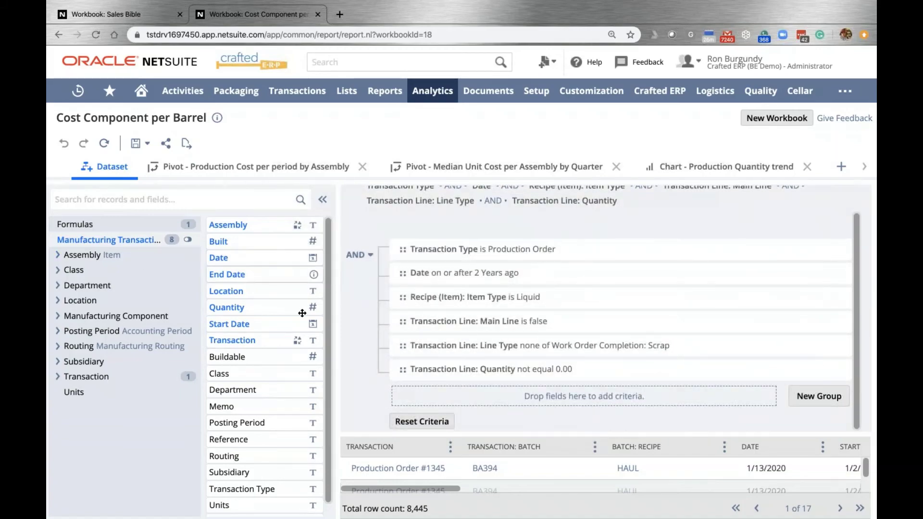
scroll(269, 315, down, 1)
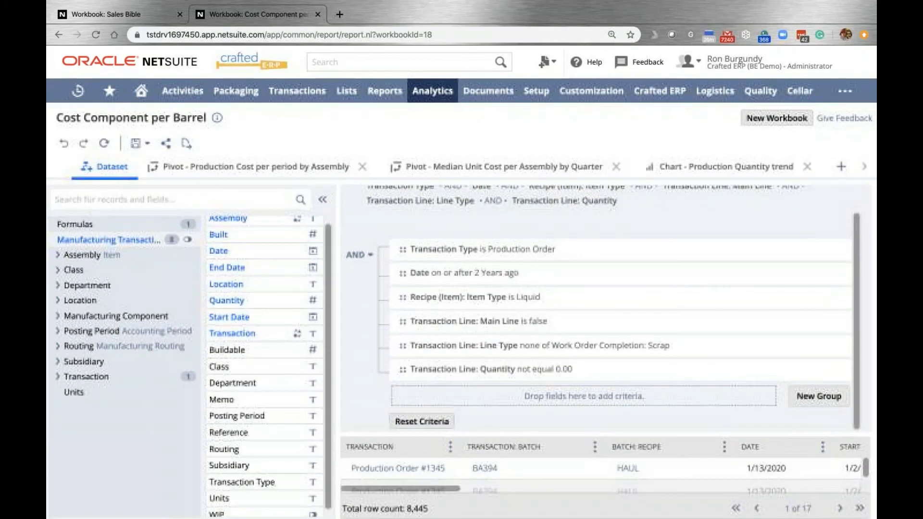
scroll(384, 288, up, 3)
- Collapse the criteria summary and look across the dataset's columns from Transaction: Batch to Transaction Line: Line Type
click(354, 196)
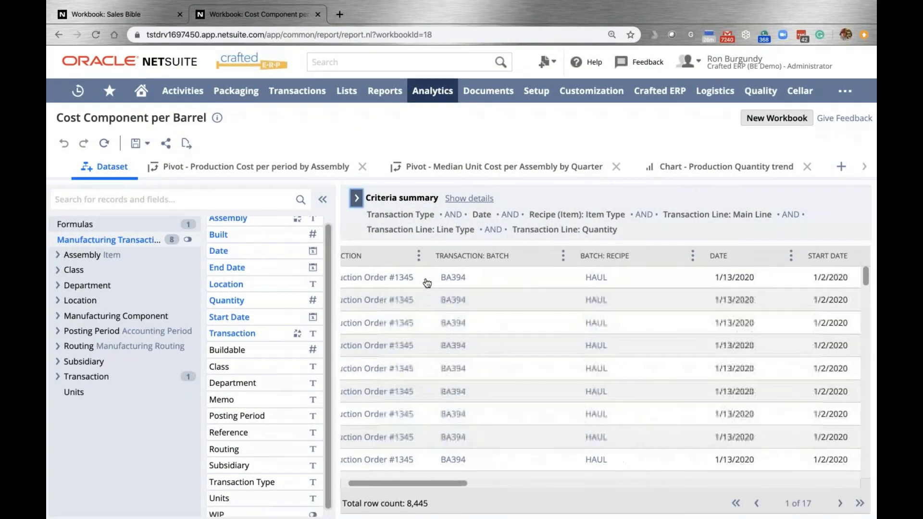
scroll(447, 281, right, 2)
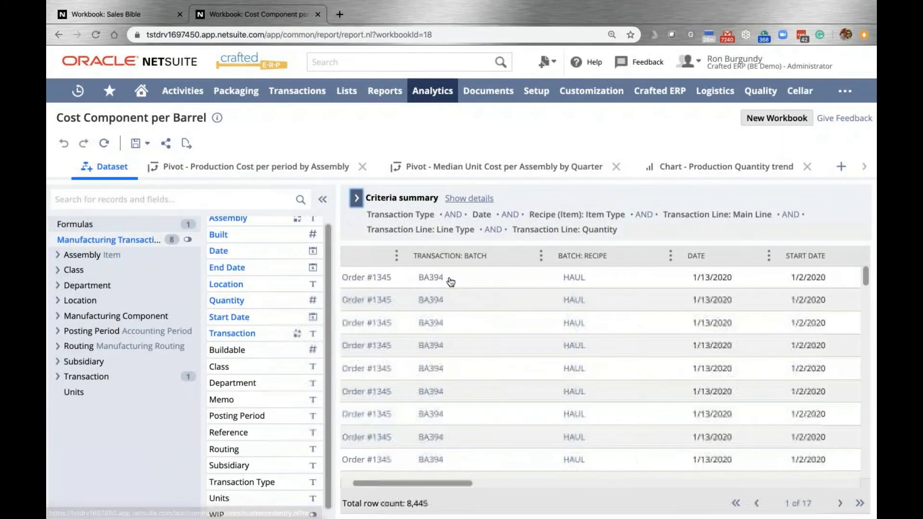
scroll(456, 298, right, 2)
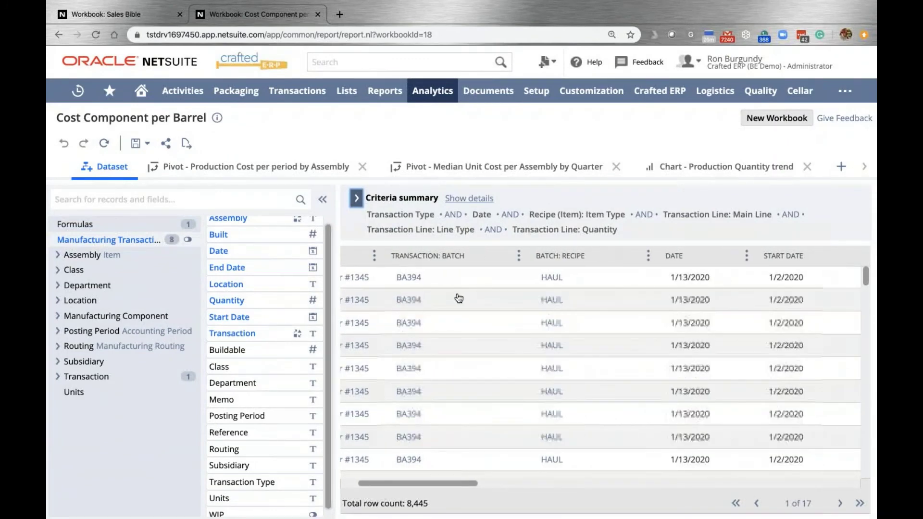
scroll(561, 298, right, 10)
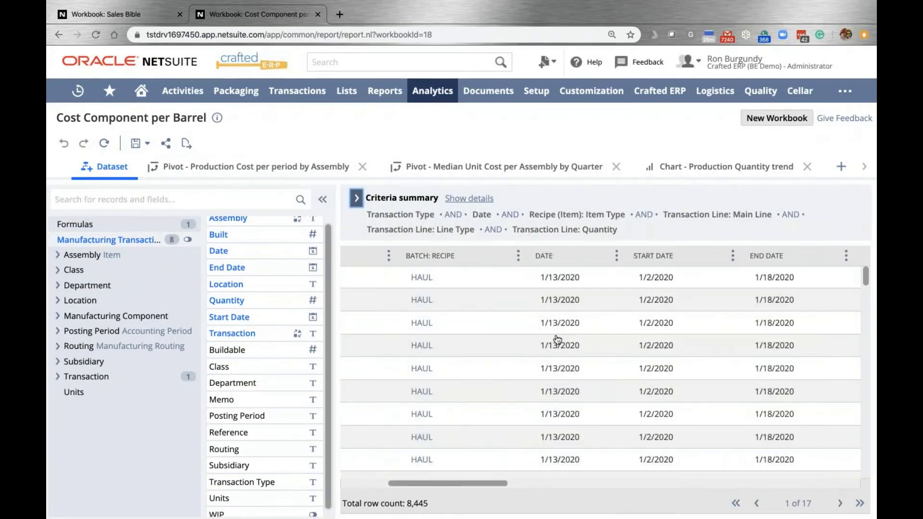
scroll(565, 295, right, 8)
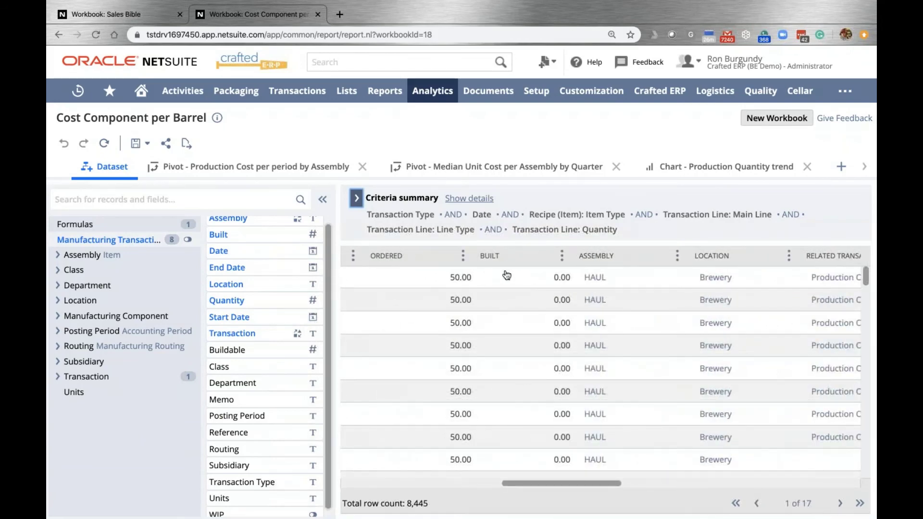
scroll(534, 299, right, 1)
scroll(534, 299, down, 10)
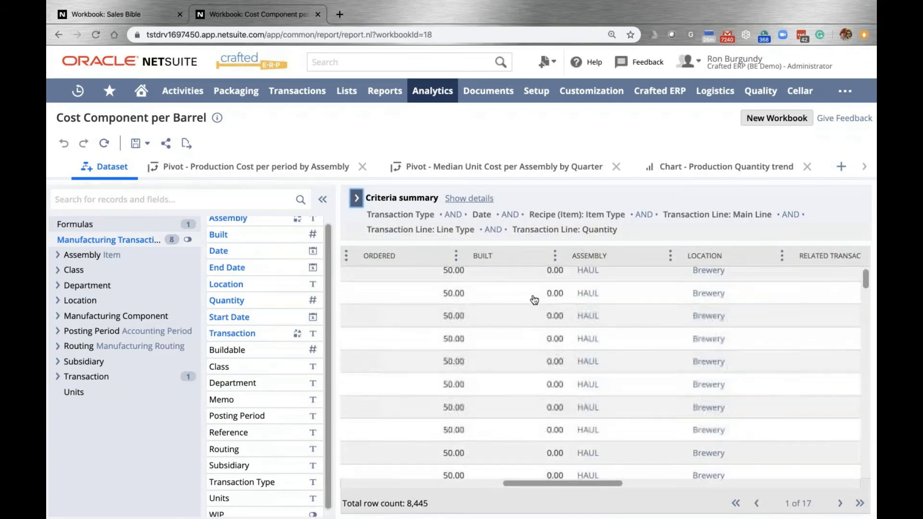
scroll(535, 302, up, 10)
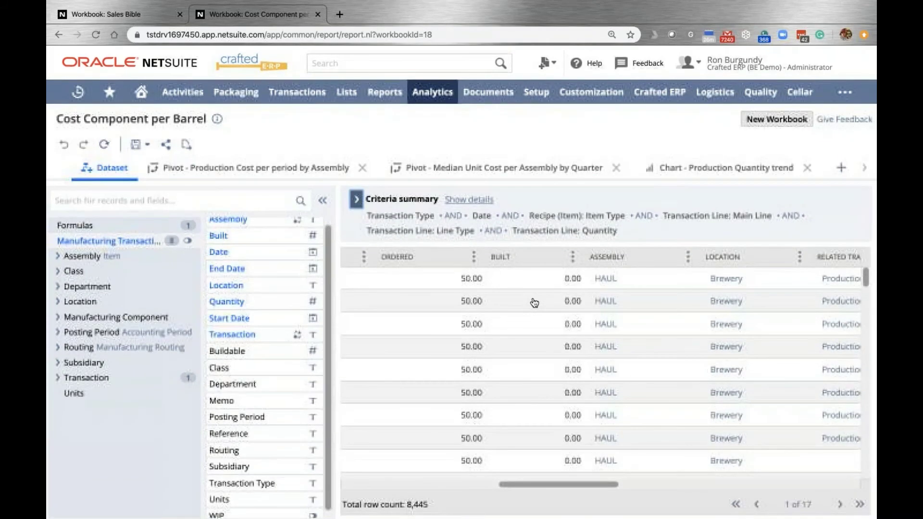
scroll(534, 302, right, 5)
scroll(534, 302, right, 3)
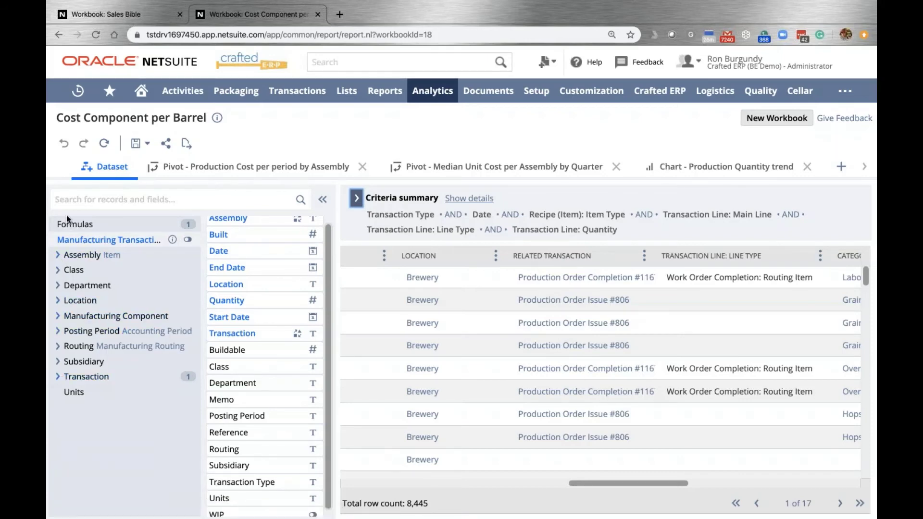
- Expand the Transaction record and browse its related records down to Transaction Line and Warehouse Status
click(59, 380)
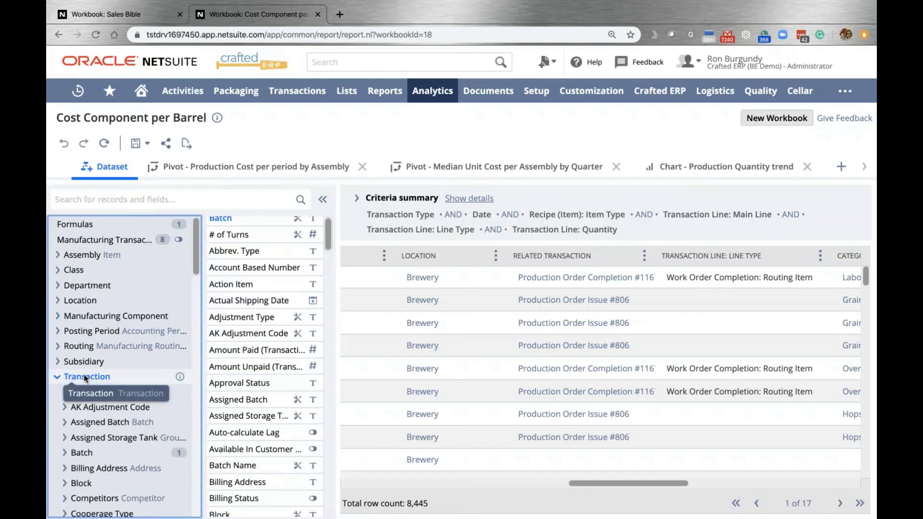
scroll(86, 378, down, 10)
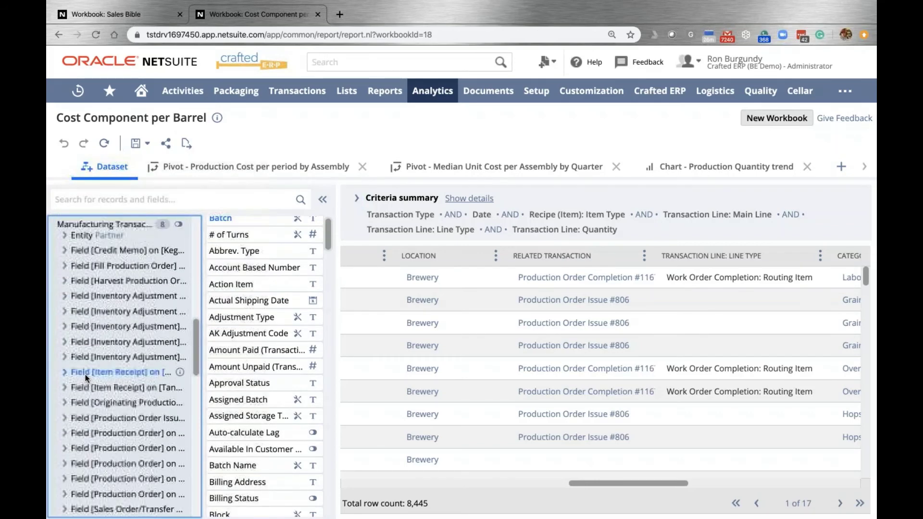
scroll(85, 374, down, 5)
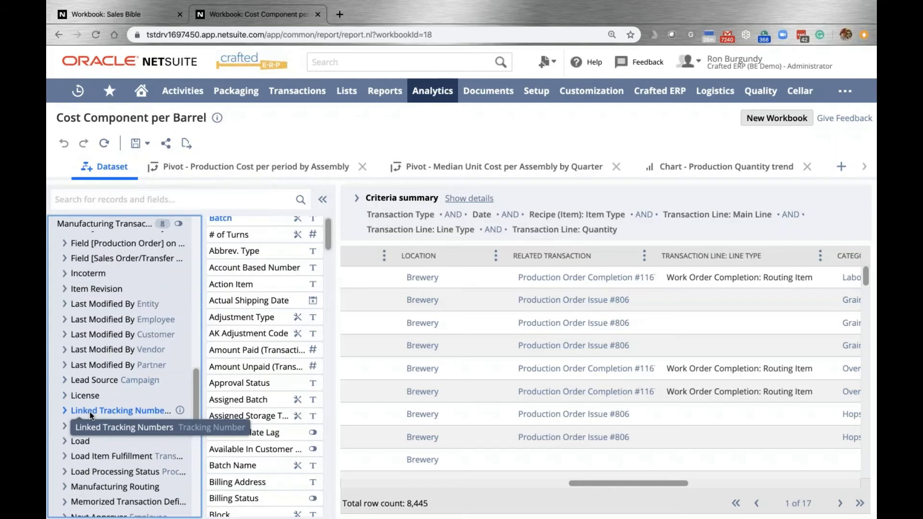
scroll(97, 409, down, 5)
scroll(126, 399, down, 5)
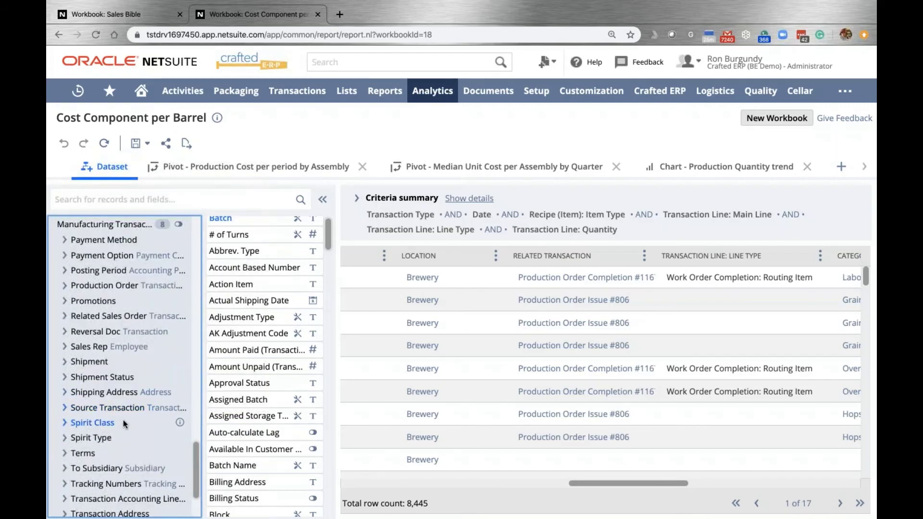
scroll(123, 405, down, 3)
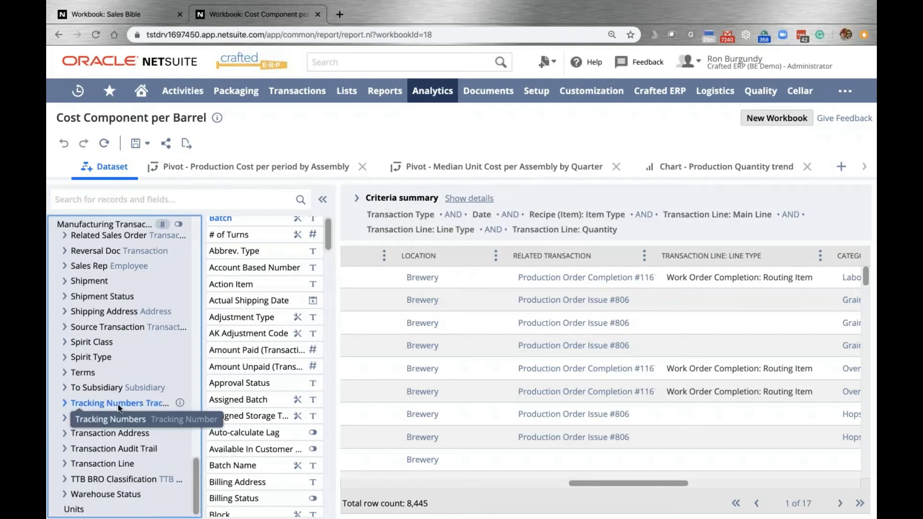
scroll(117, 404, up, 3)
scroll(117, 405, up, 1)
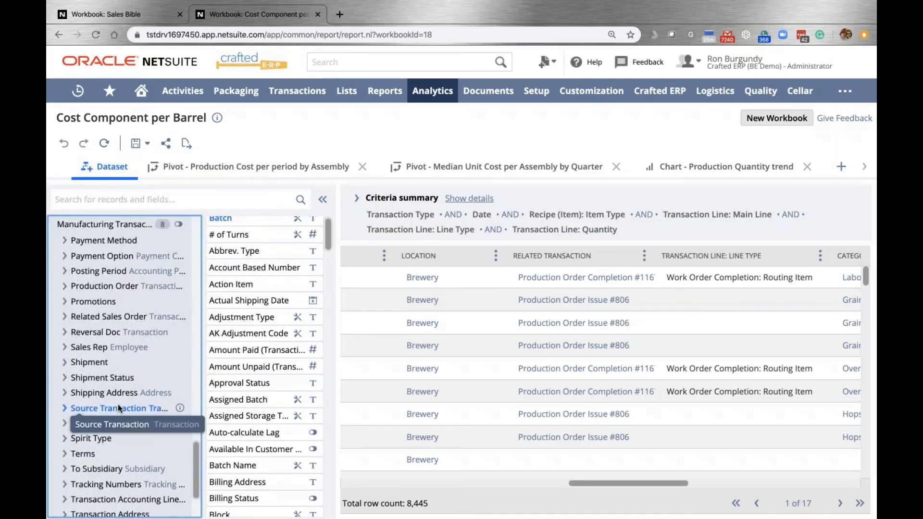
scroll(117, 405, down, 3)
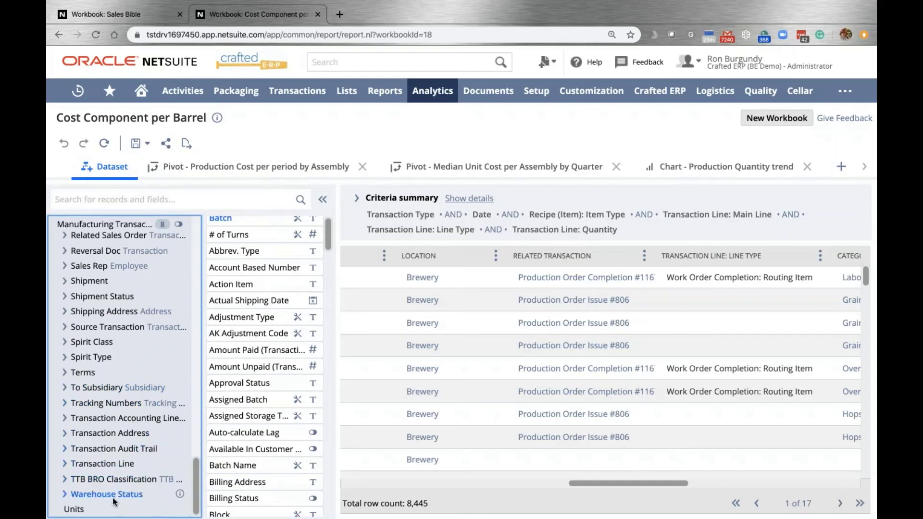
scroll(113, 497, up, 20)
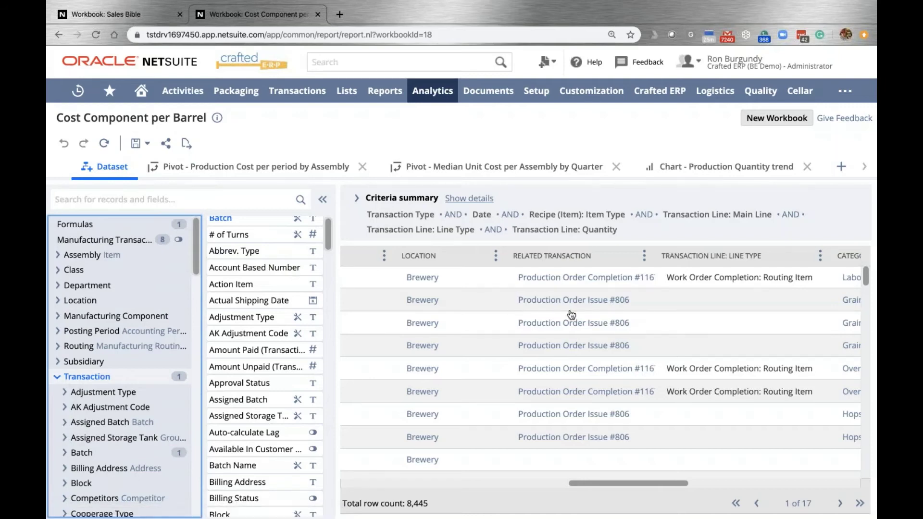
- Look across the dataset's columns from Related Transaction through Category, Component, Issue Quantity and Component Cost to Cost/Barrel
scroll(553, 313, right, 3)
scroll(573, 315, right, 2)
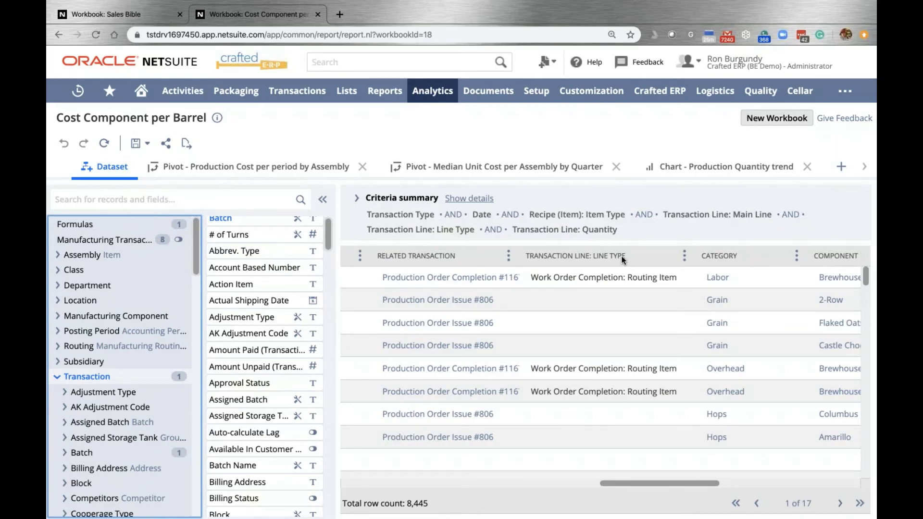
scroll(622, 260, right, 1)
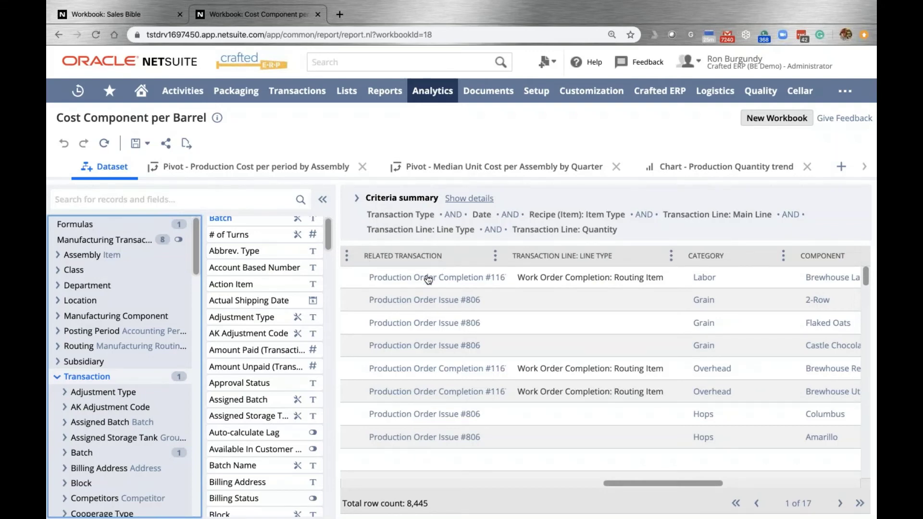
scroll(429, 282, right, 3)
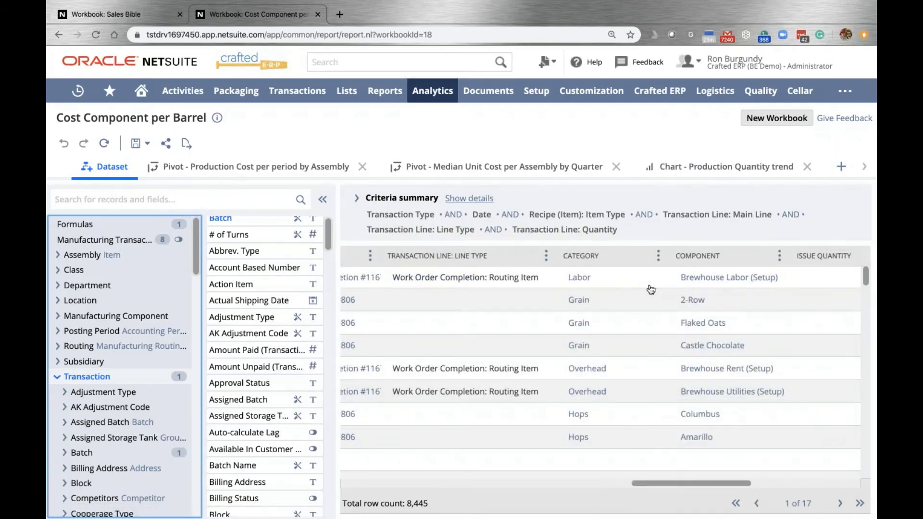
scroll(652, 289, left, 1)
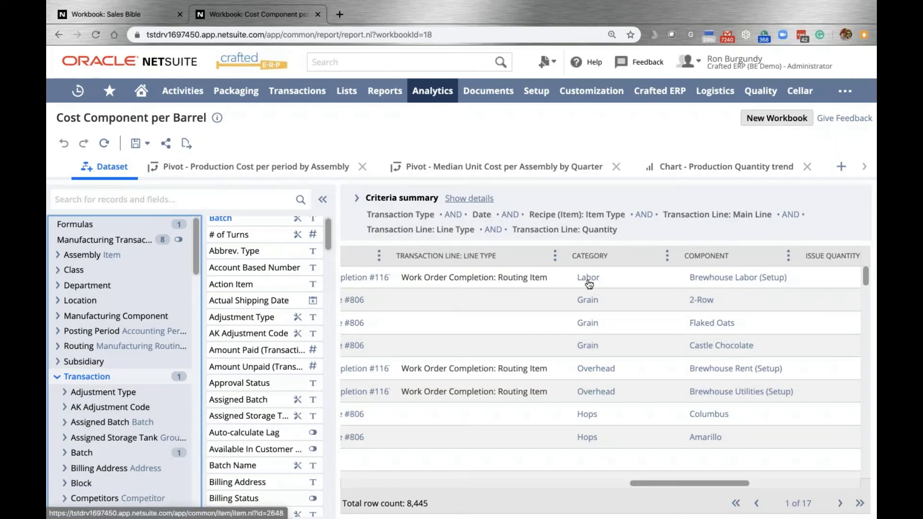
scroll(588, 285, right, 4)
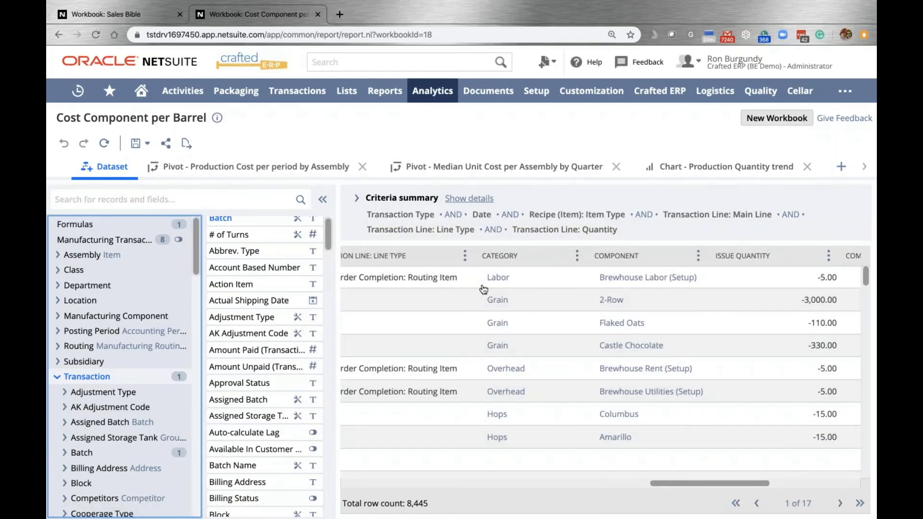
scroll(491, 288, right, 5)
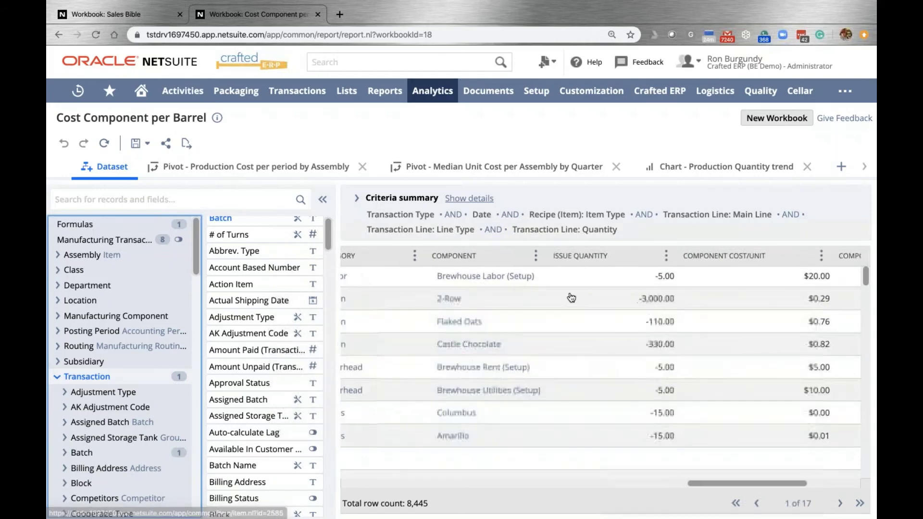
scroll(583, 301, right, 2)
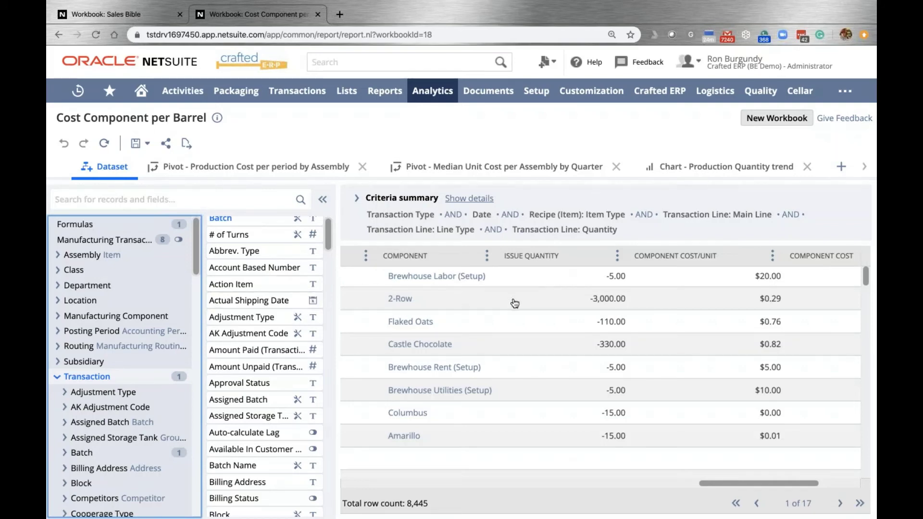
scroll(514, 302, right, 3)
scroll(515, 302, right, 4)
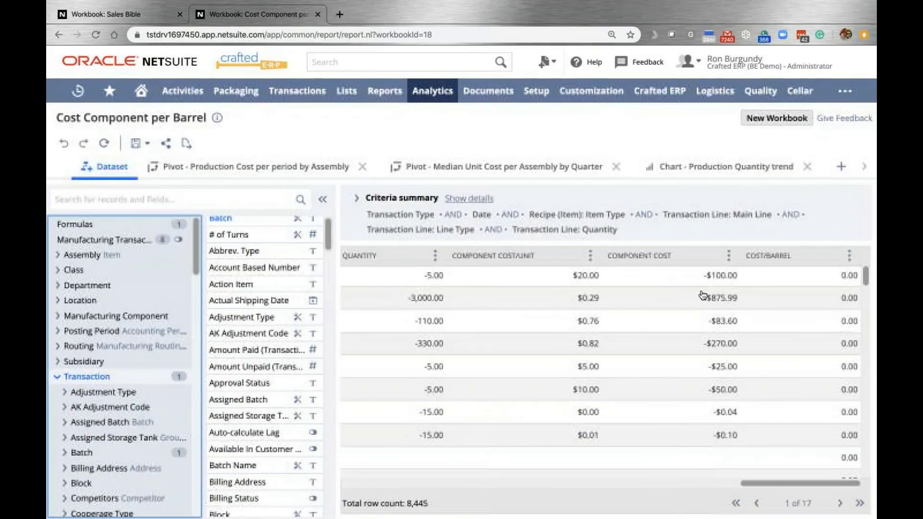
scroll(698, 301, down, 3)
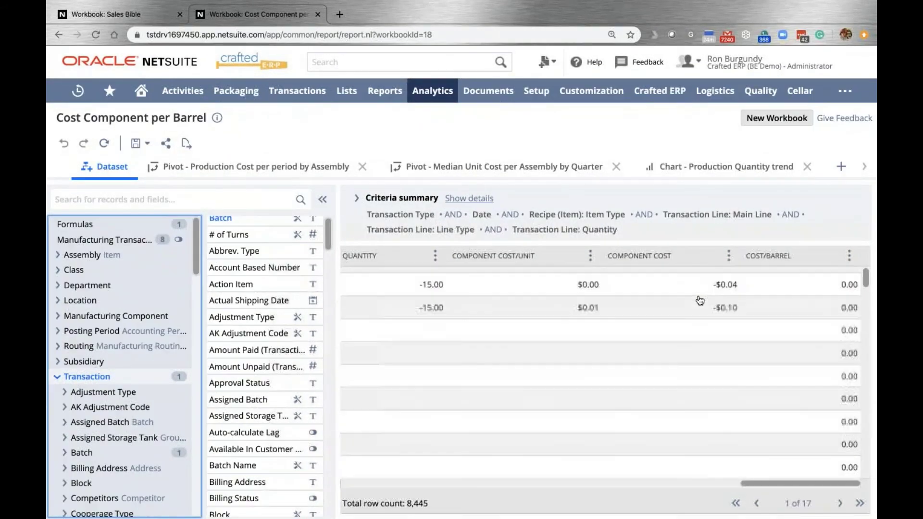
scroll(853, 281, up, 1)
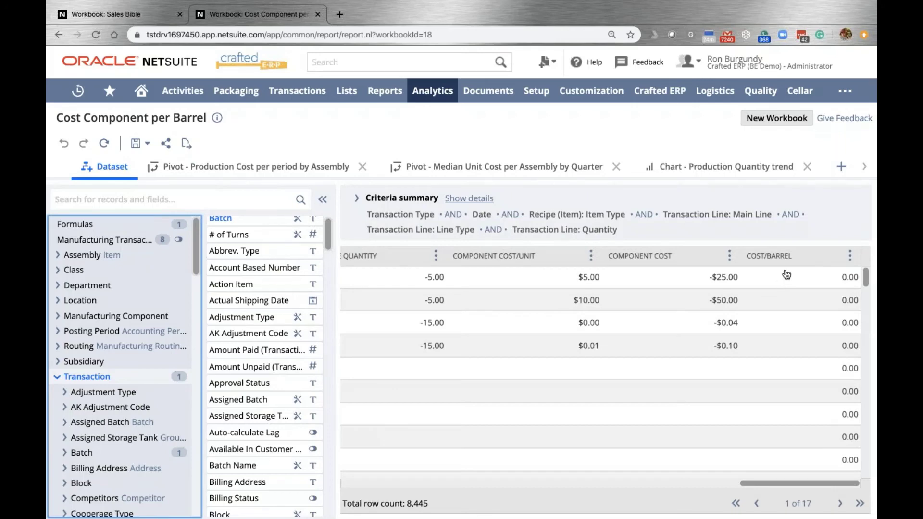
scroll(787, 275, up, 3)
scroll(264, 272, up, 1)
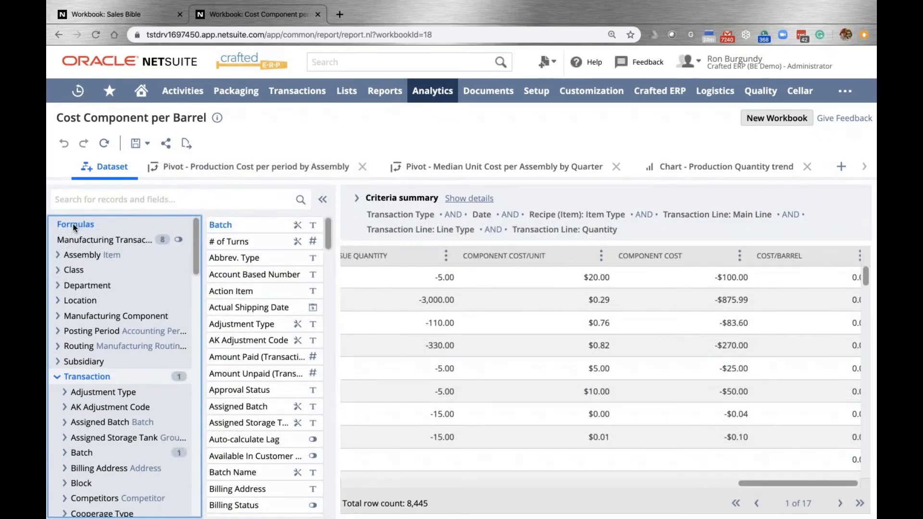
- Start a new dataset formula field named Sample and review the available output types, keeping INTEGER
click(75, 226)
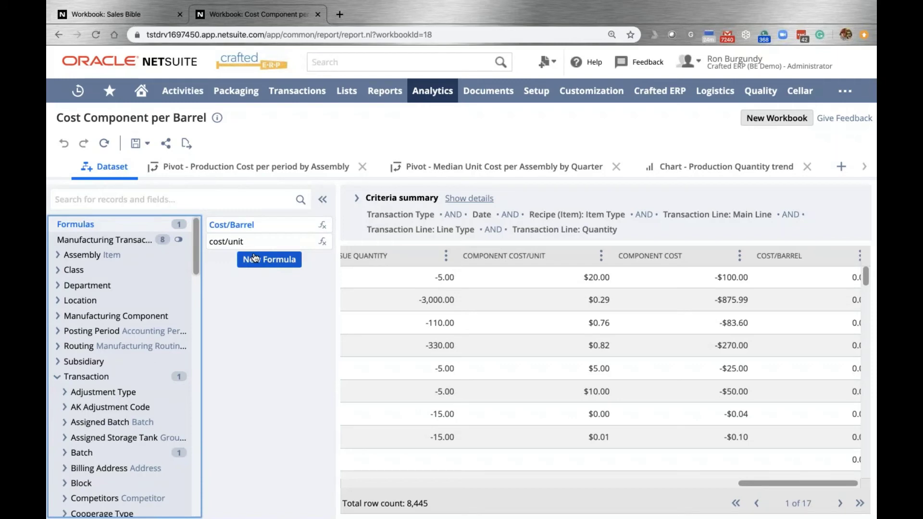
click(272, 265)
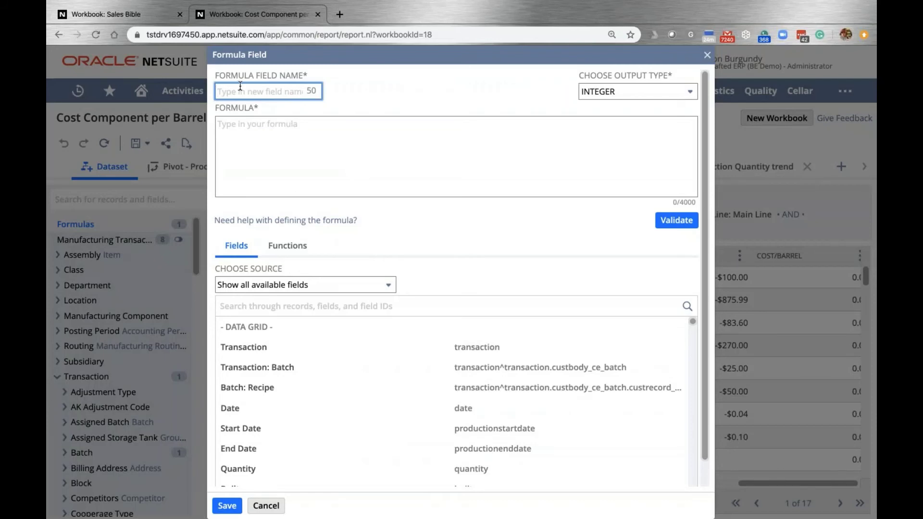
text(Sample)
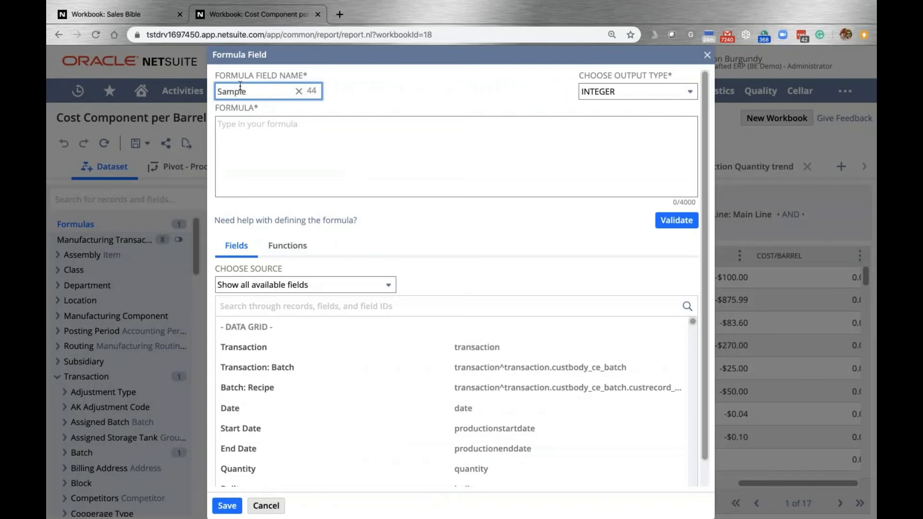
key(Tab)
click(637, 99)
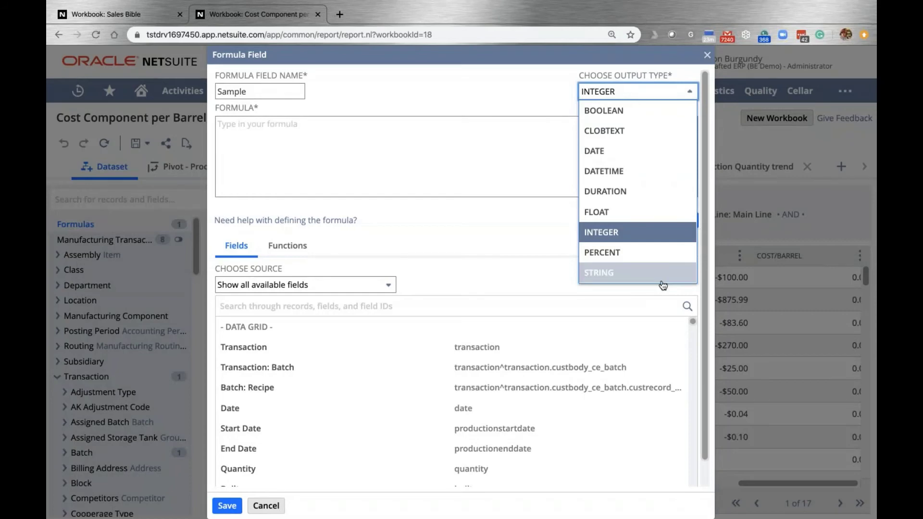
click(390, 192)
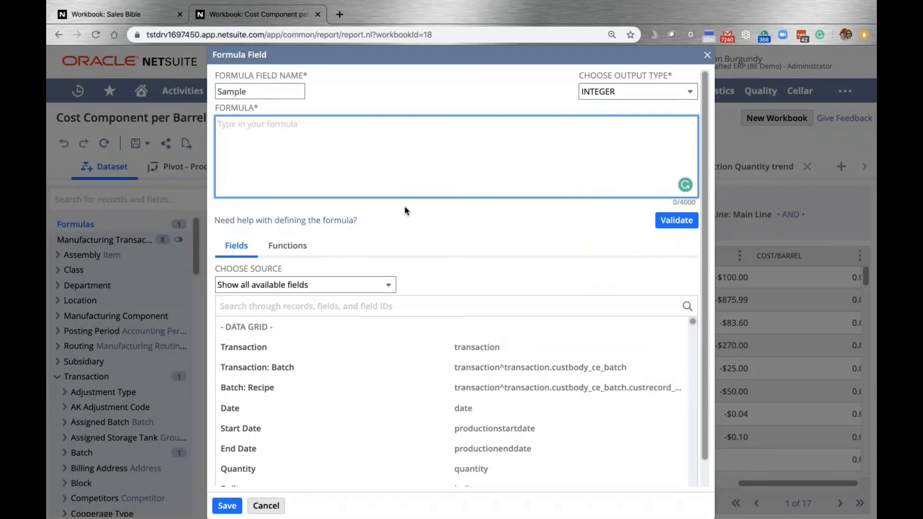
- Insert the Transaction field from the data grid fields into the Sample formula
scroll(464, 409, down, 1)
scroll(462, 407, up, 1)
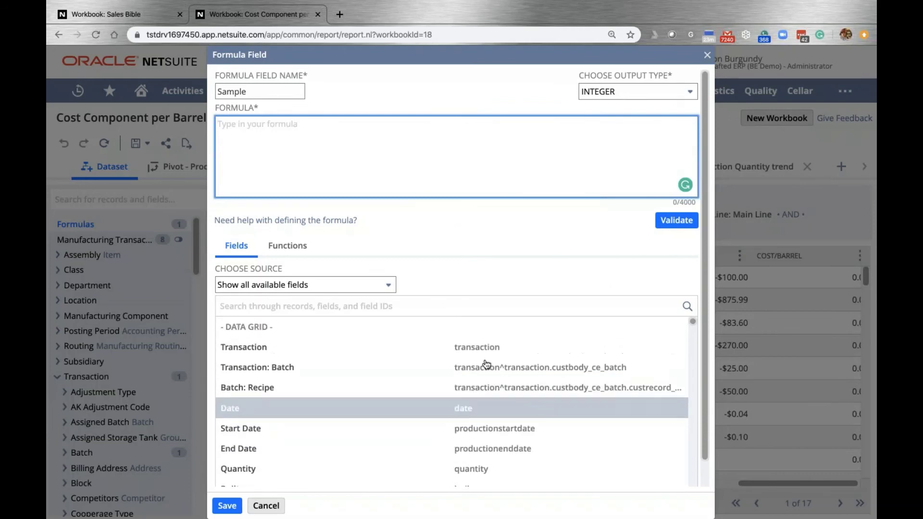
click(480, 349)
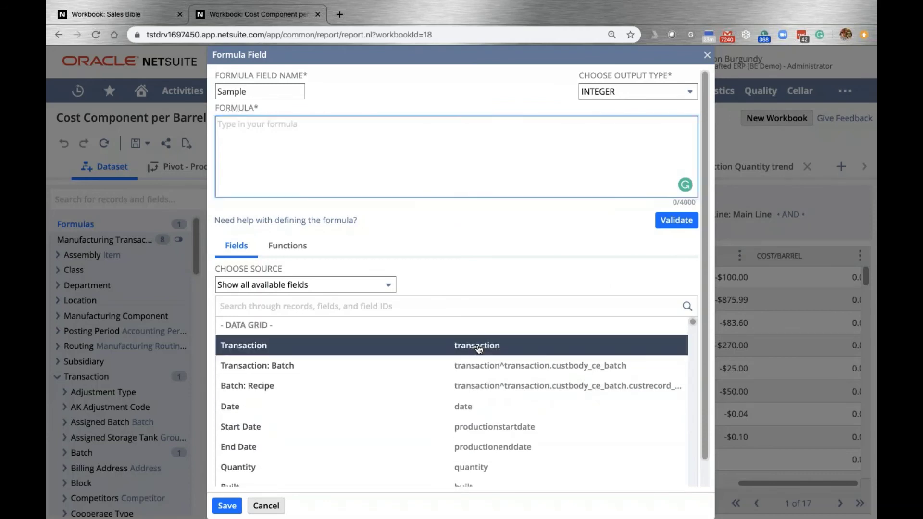
double_click(479, 349)
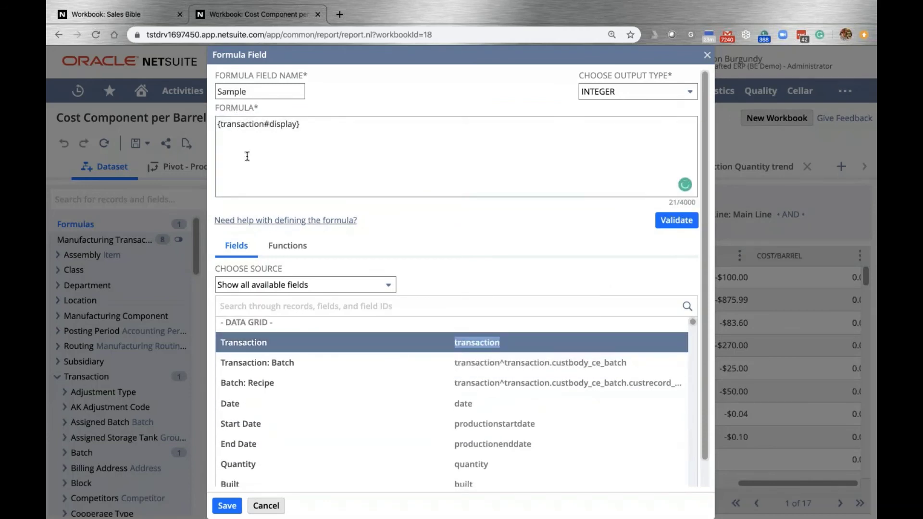
drag(231, 124, 429, 156)
click(313, 137)
click(391, 144)
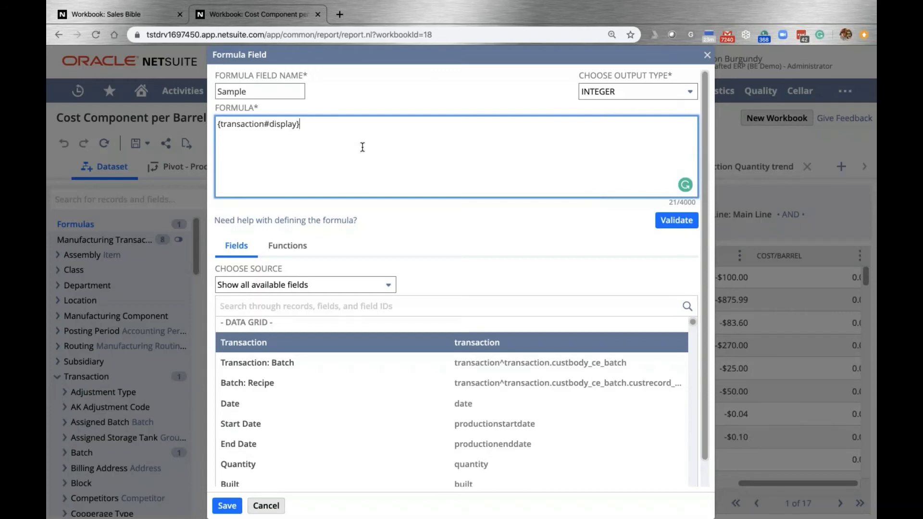
- Extend the Sample formula around the Transaction field to read CASE WHEN {transaction#display} = 'Sales Order'
triple_click(219, 124)
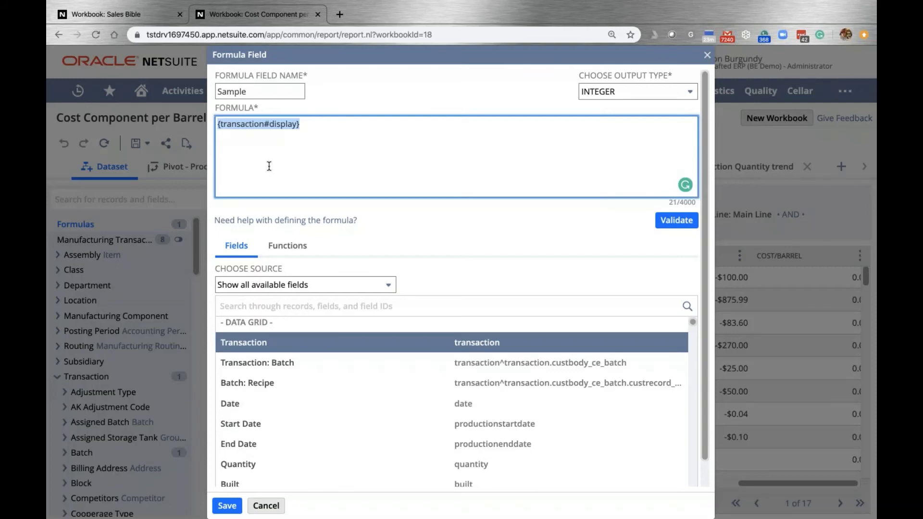
click(334, 129)
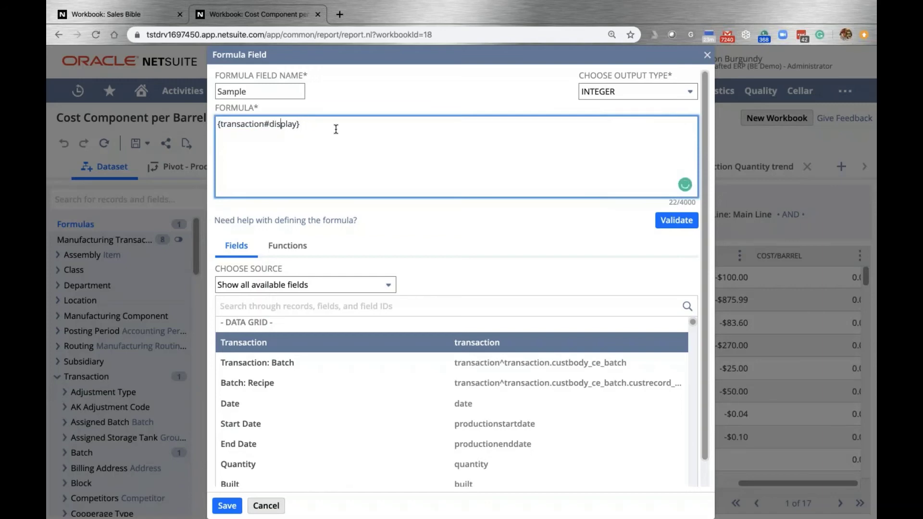
key(Left)
key(Left)
key(Left)
key(Left)
key(Left)
text(C ASE WH)
key(BackSpace)
key(BackSpace)
key(BackSpace)
key(BackSpace)
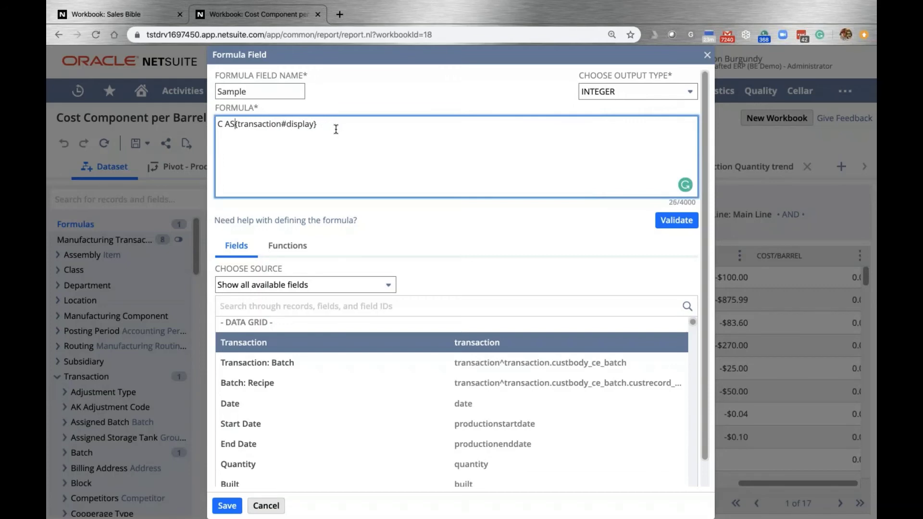
key(BackSpace)
key(BackSpace)
key(BackSpace)
key(BackSpace)
text(CASE EWHER)
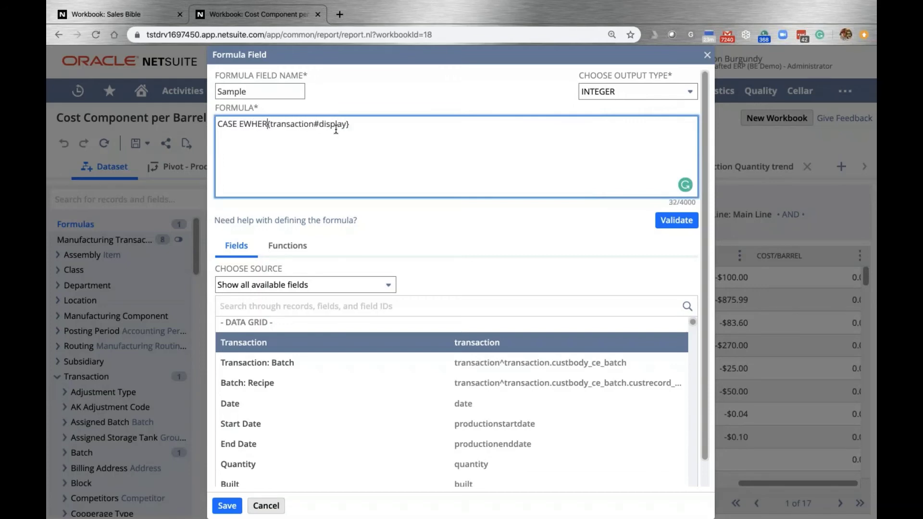
key(BackSpace)
key(BackSpace)
key(BackSpace)
key(BackSpace)
key(BackSpace)
text(W)
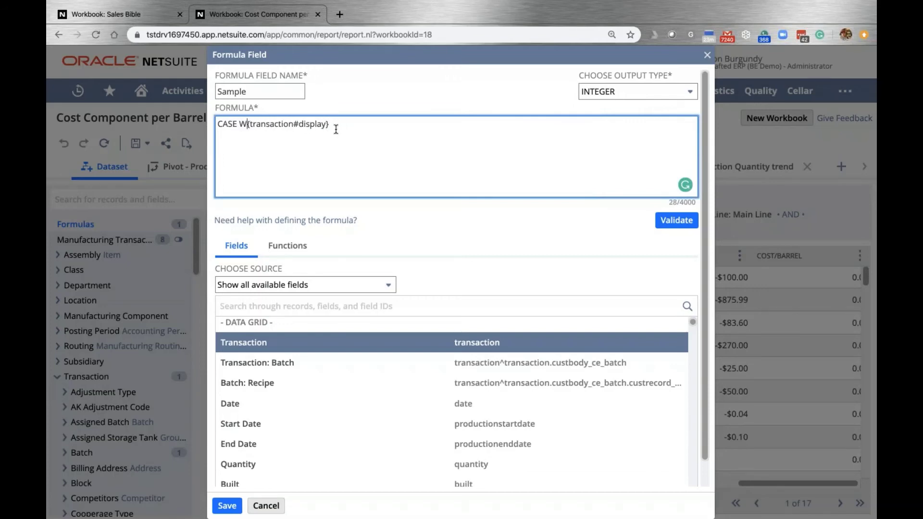
text(HEN)
click(361, 124)
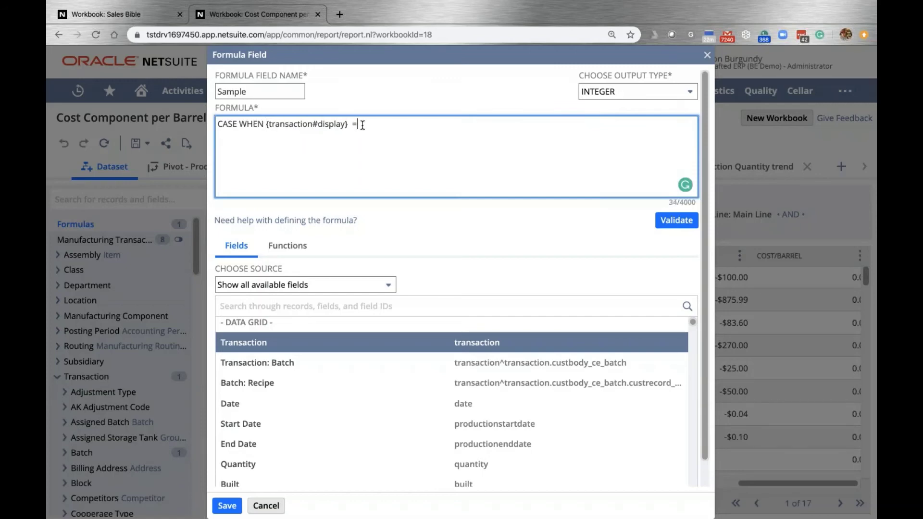
text(= 'Sales Ordere)
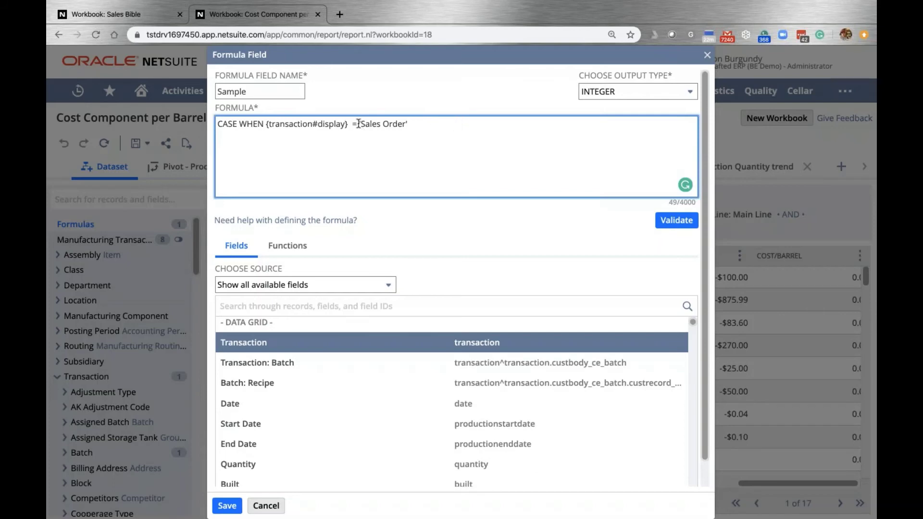
- Replace the whole Sample formula with {quantity}+0, using the Quantity field from the data grid fields
triple_click(356, 124)
key(BackSpace)
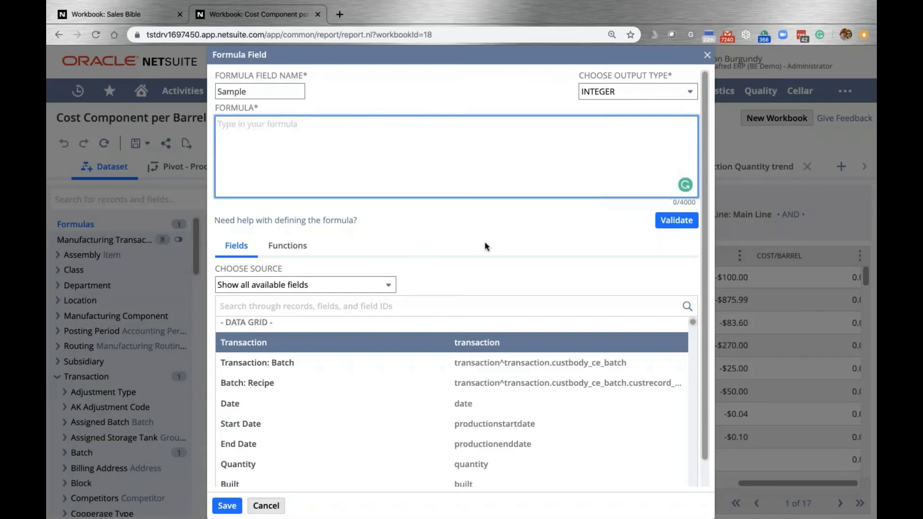
scroll(485, 247, down, 1)
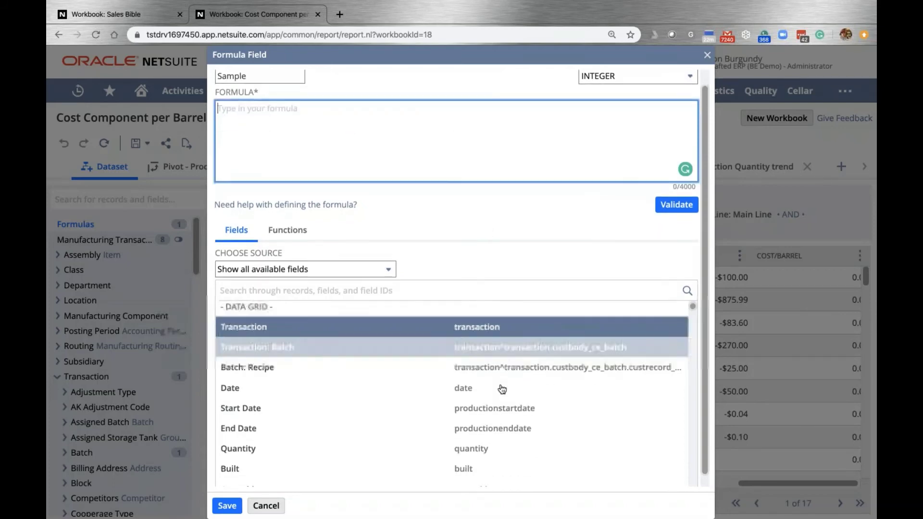
click(482, 452)
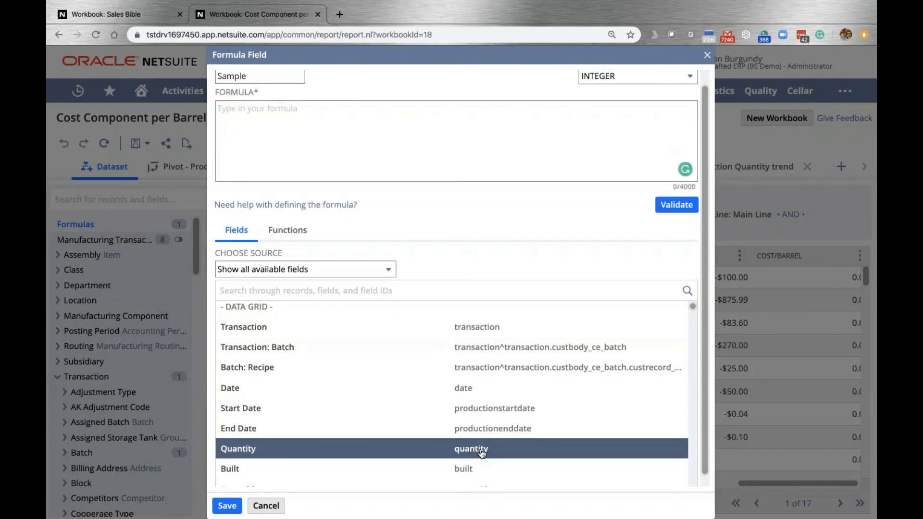
double_click(482, 452)
click(387, 123)
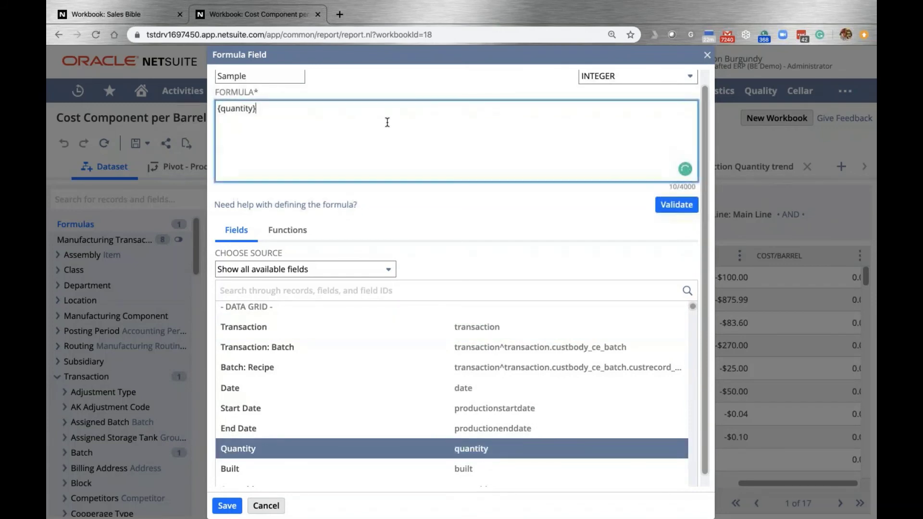
text(+0)
click(473, 216)
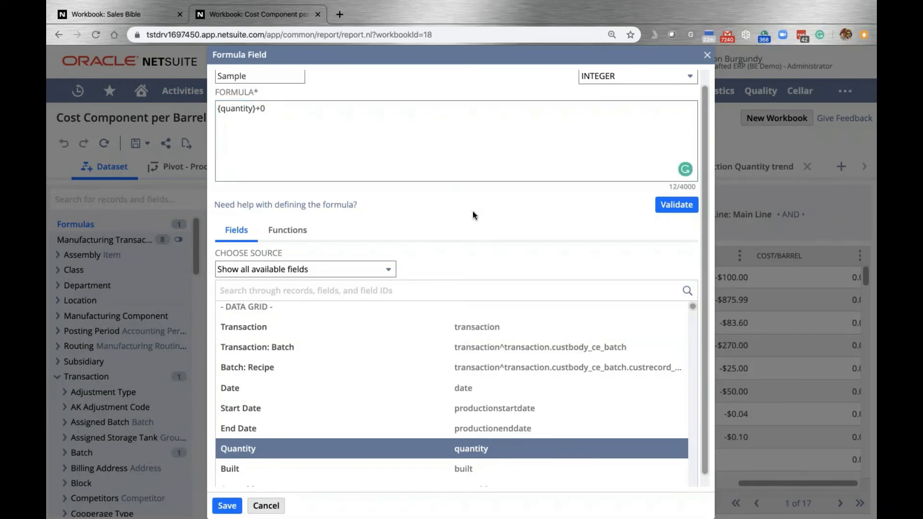
- Validate the Sample formula, change its output type to FLOAT and validate it again
click(676, 205)
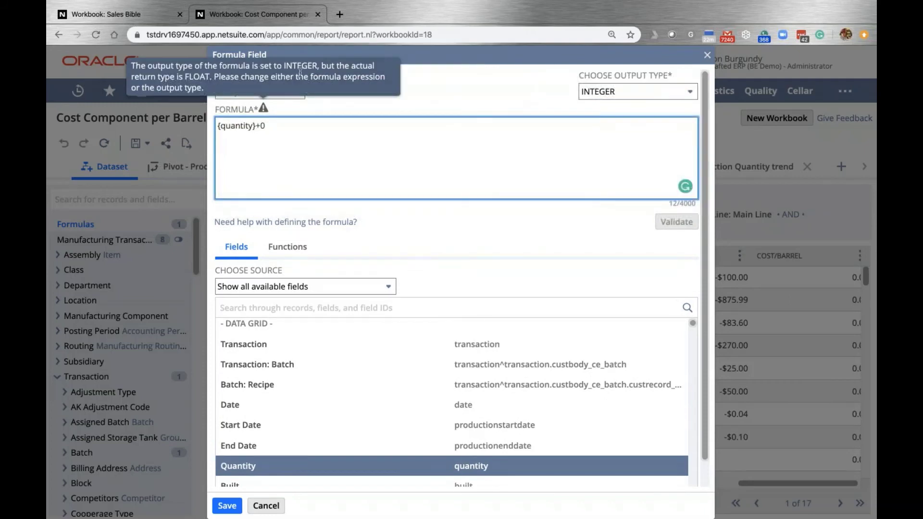
click(651, 92)
click(625, 213)
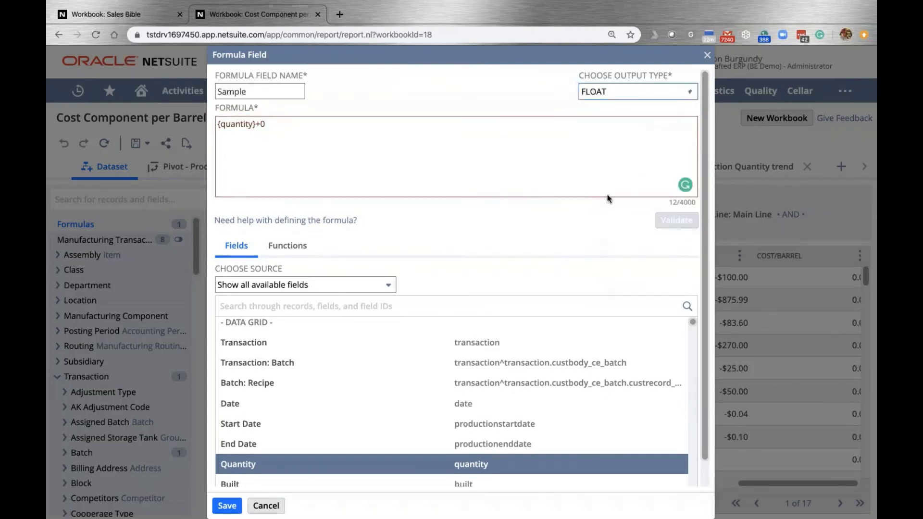
click(447, 125)
click(676, 220)
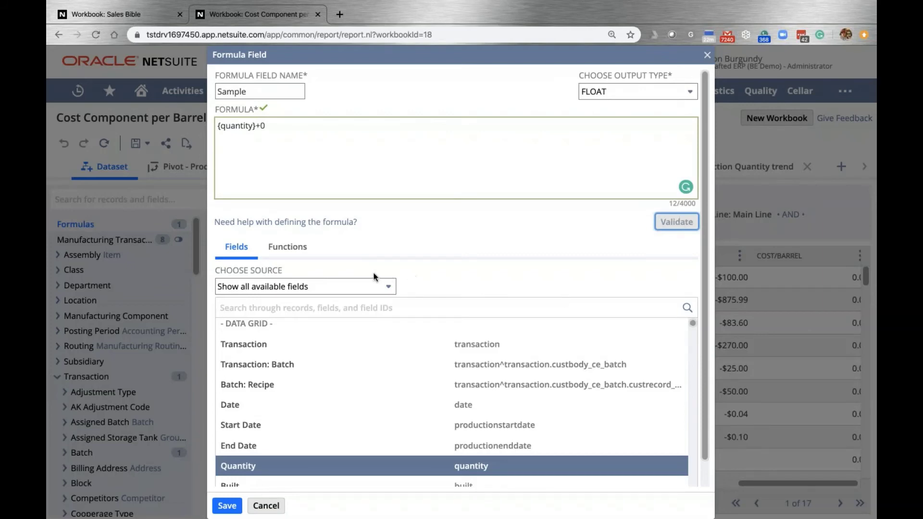
- Limit the formula's field source to Subitem of (Item) and insert its Proof field after {quantity}+0
click(313, 288)
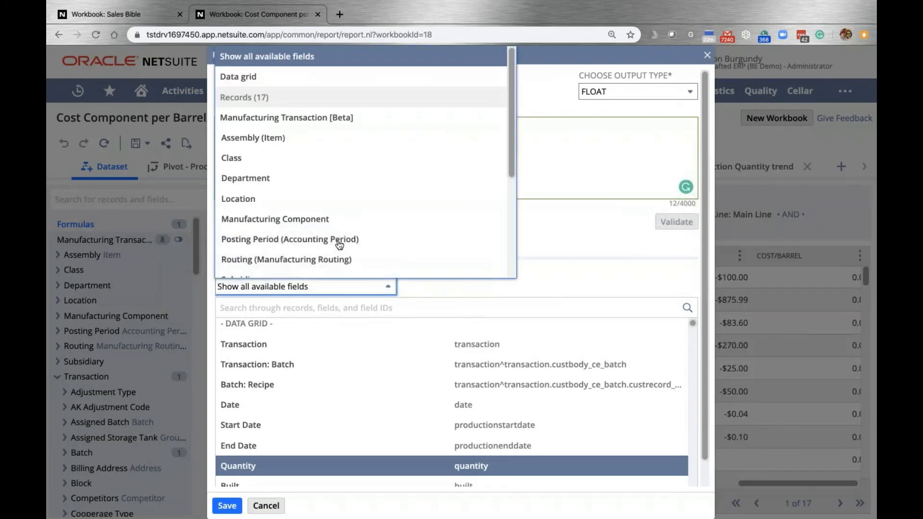
scroll(368, 139, down, 3)
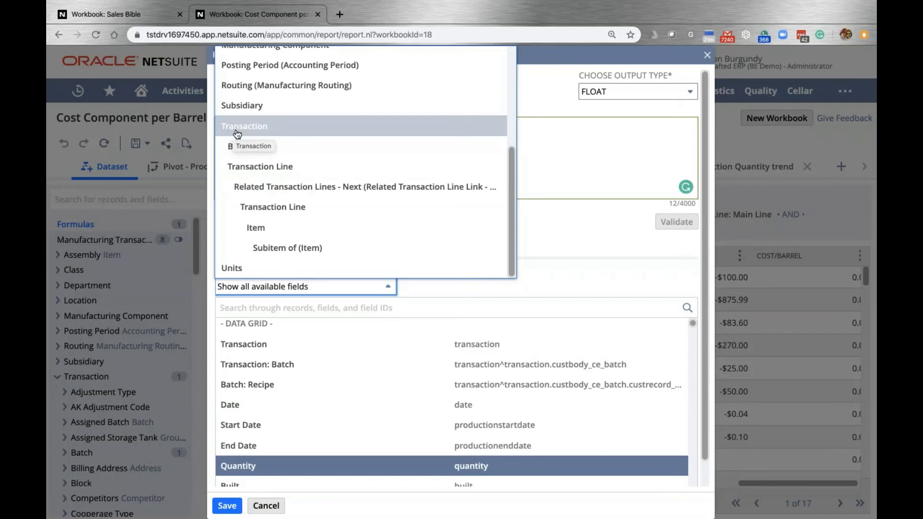
click(308, 249)
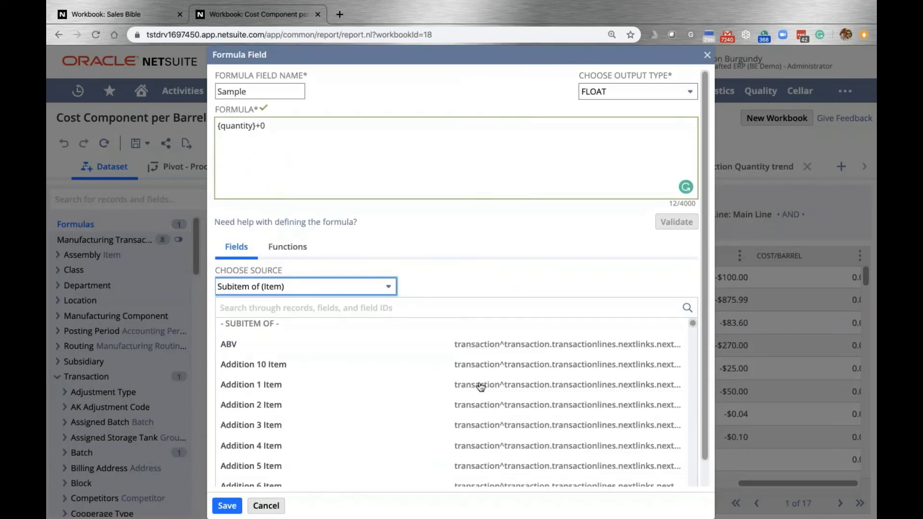
scroll(481, 384, down, 15)
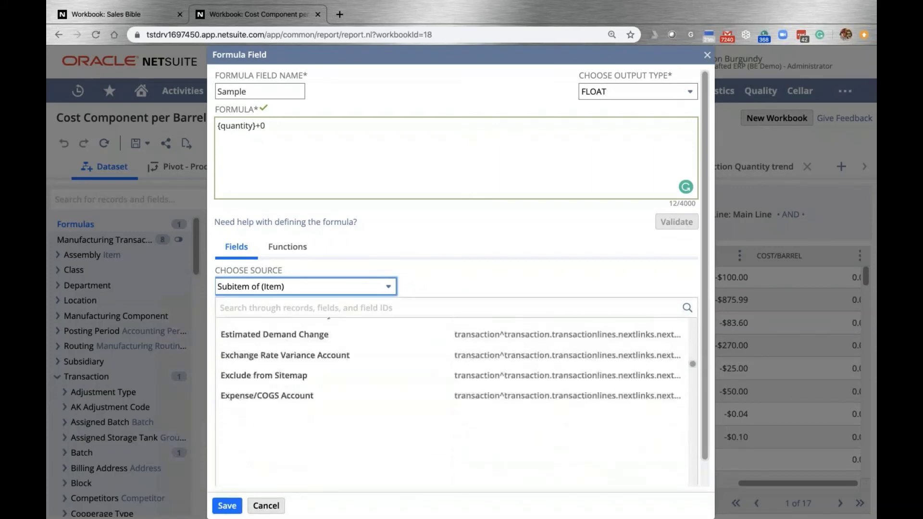
scroll(490, 402, down, 20)
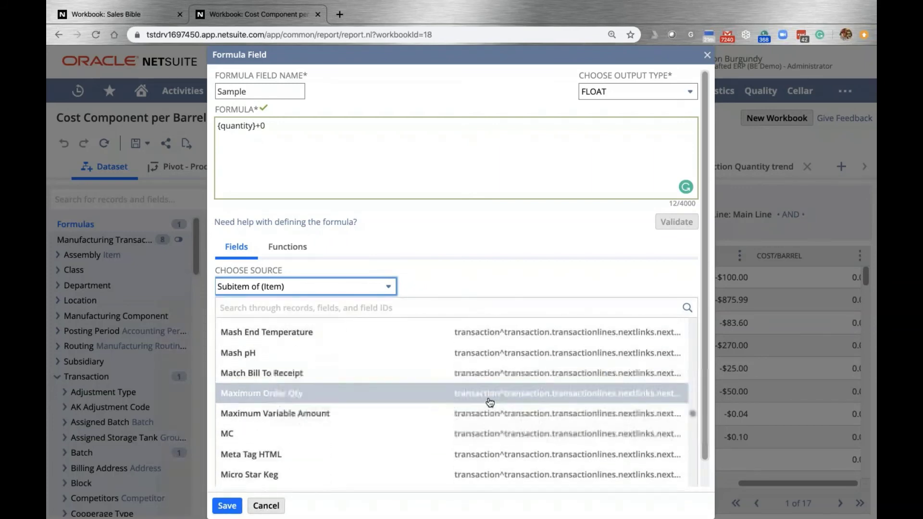
scroll(490, 402, down, 2)
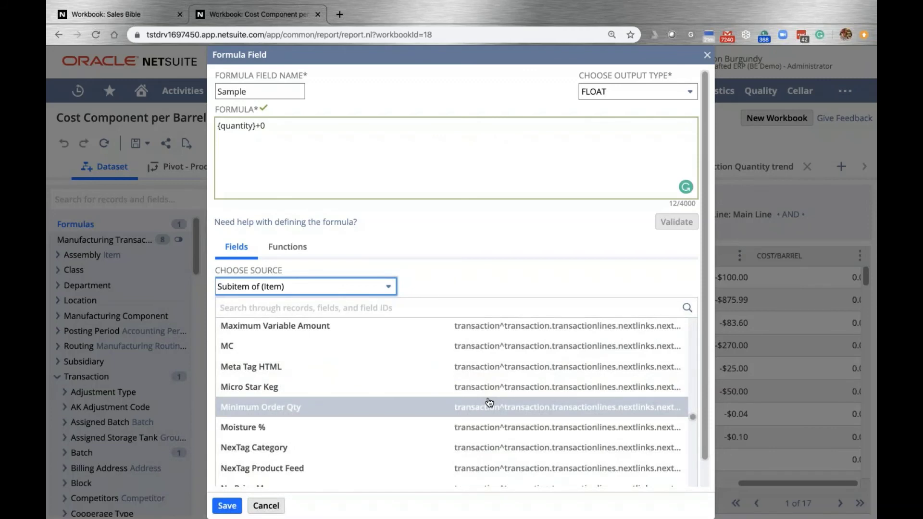
scroll(490, 402, down, 10)
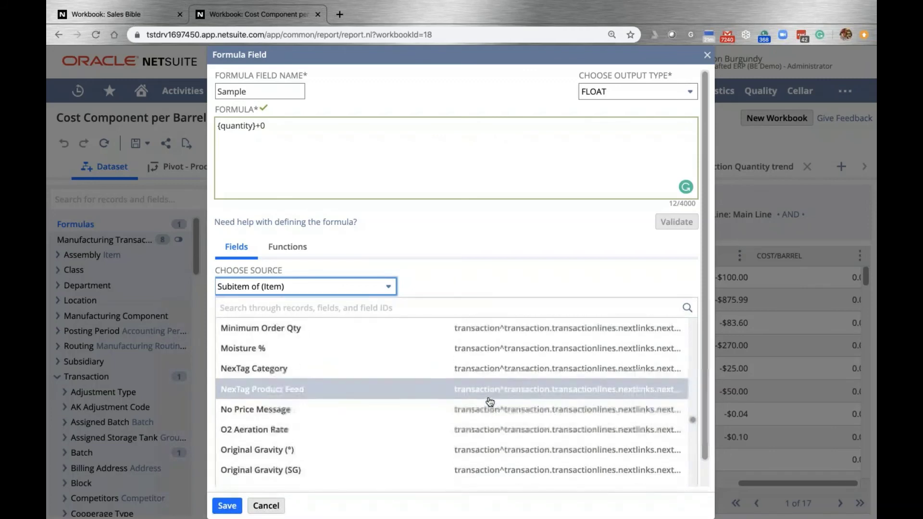
double_click(509, 386)
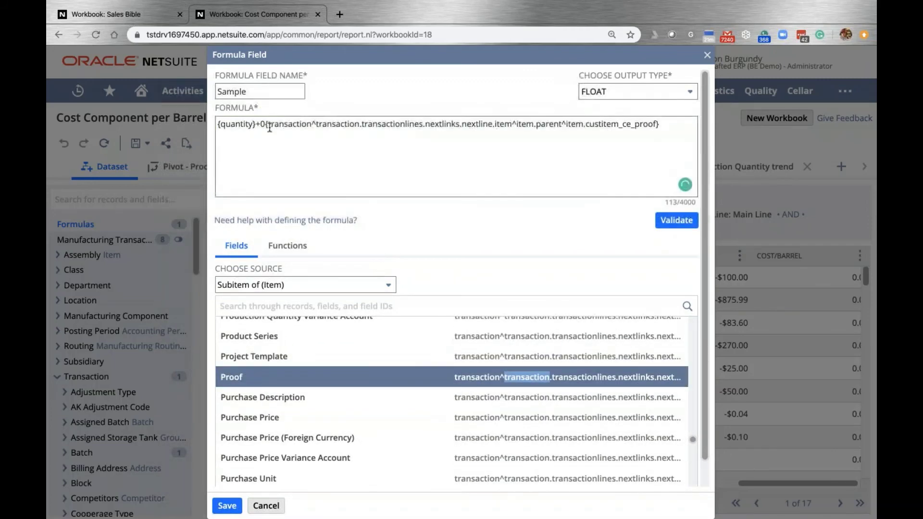
- Examine the join path of the Proof field in the formula and discard the Sample formula field without saving
click(315, 124)
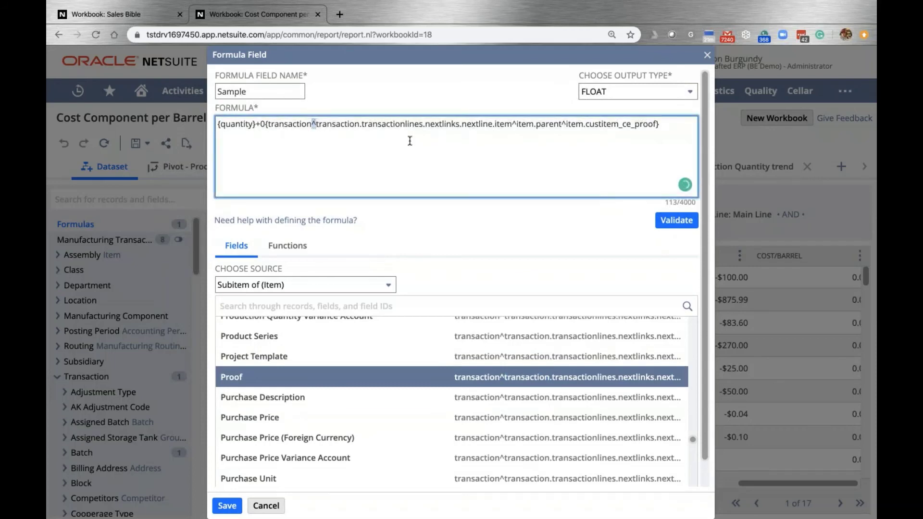
double_click(514, 124)
click(707, 55)
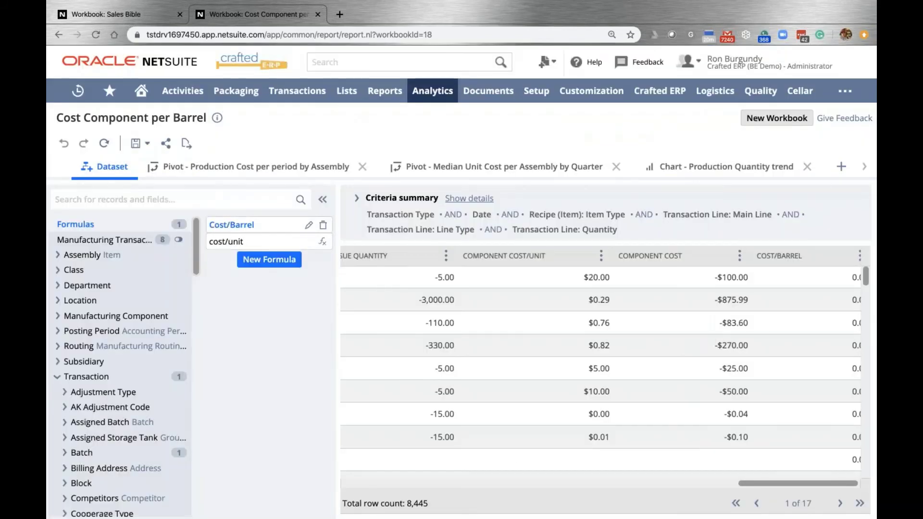
- Carry the Cost/Barrel formula to the dataset criteria area and return it to the formula list without adding it
drag(224, 243, 511, 196)
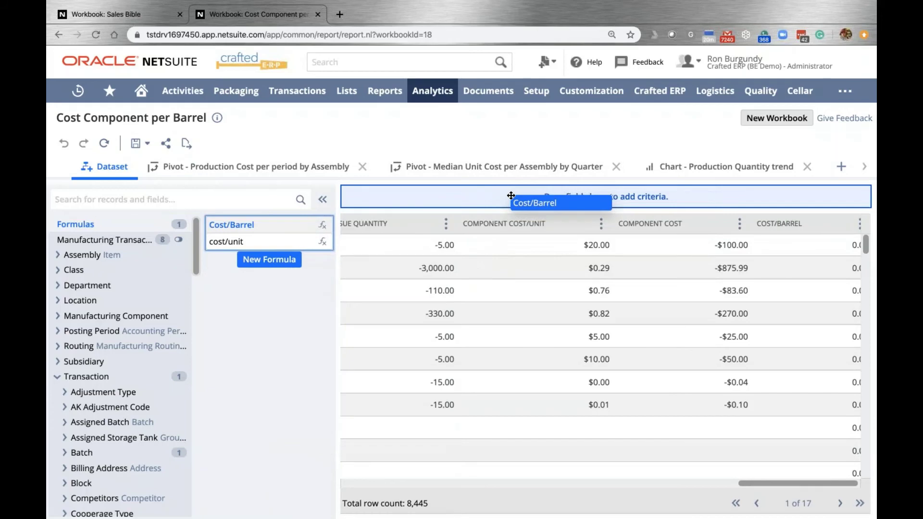
drag(511, 195, 232, 222)
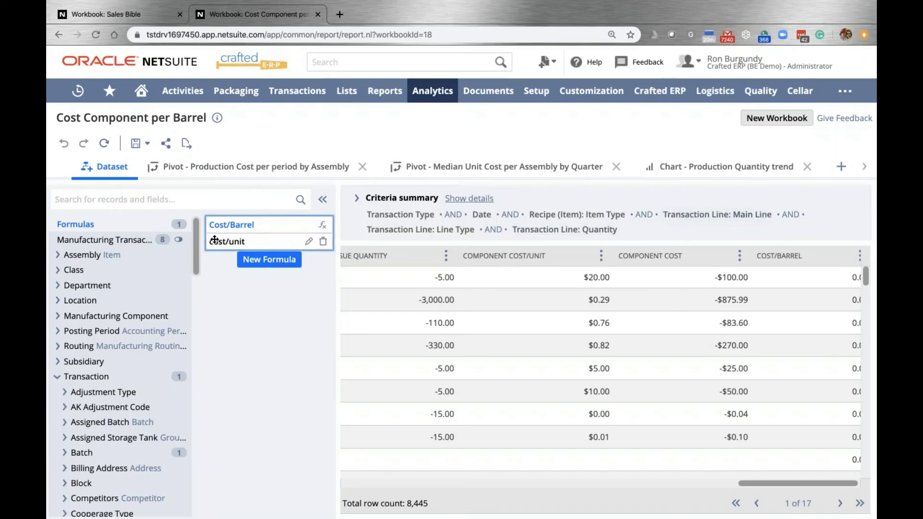
mouse_move(256, 224)
mouse_down()
mouse_move(629, 264)
mouse_move(240, 235)
mouse_move(241, 227)
mouse_up()
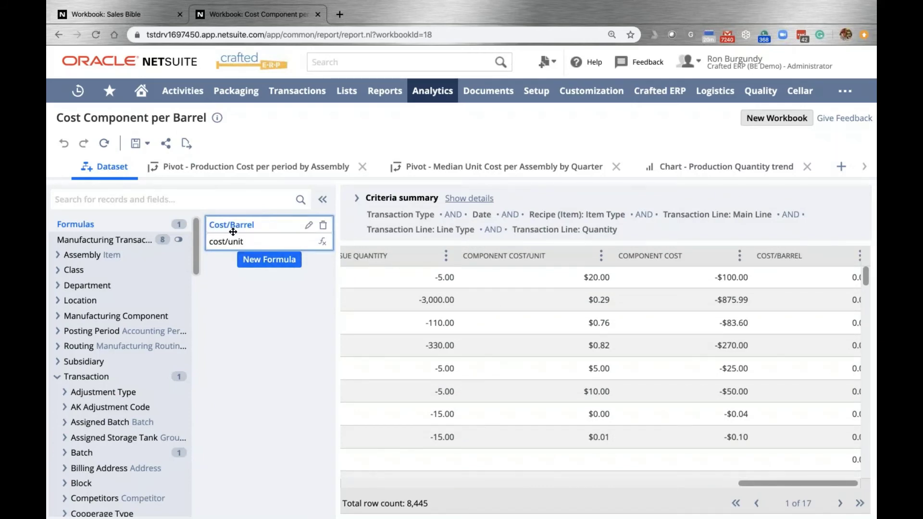
- Look through the dataset rows for Quantity, Component Cost/Unit, Component Cost and Cost/Barrel
scroll(481, 344, down, 3)
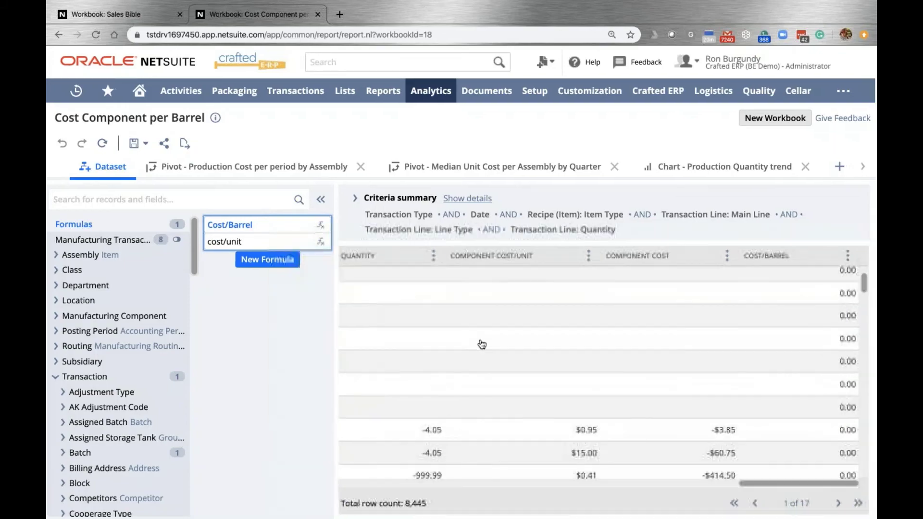
scroll(490, 346, down, 3)
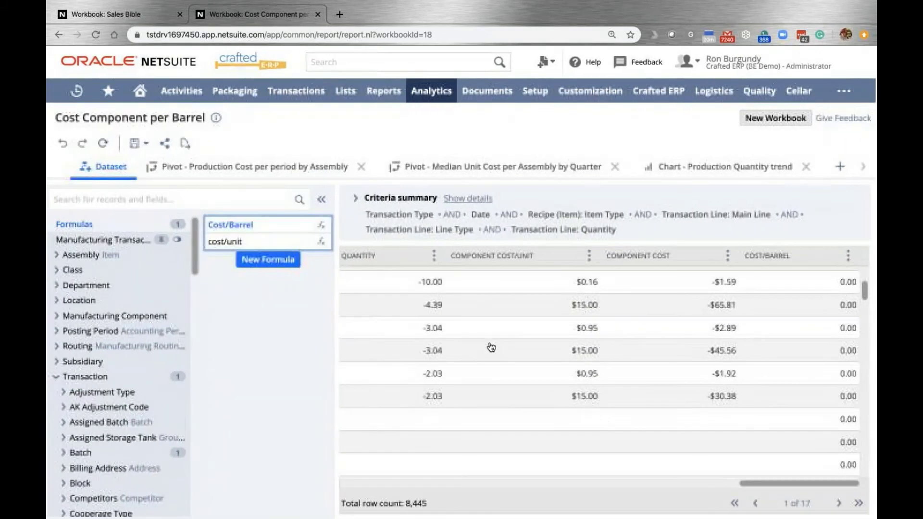
scroll(491, 347, up, 2)
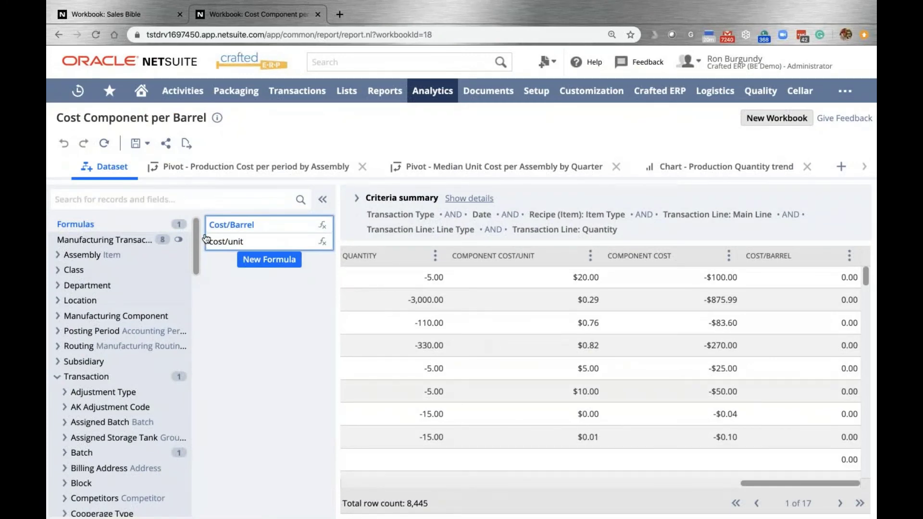
- Open the Production Cost per period by Assembly pivot, switch to Pivot 5 and review its layout and Applied Cost column
click(267, 168)
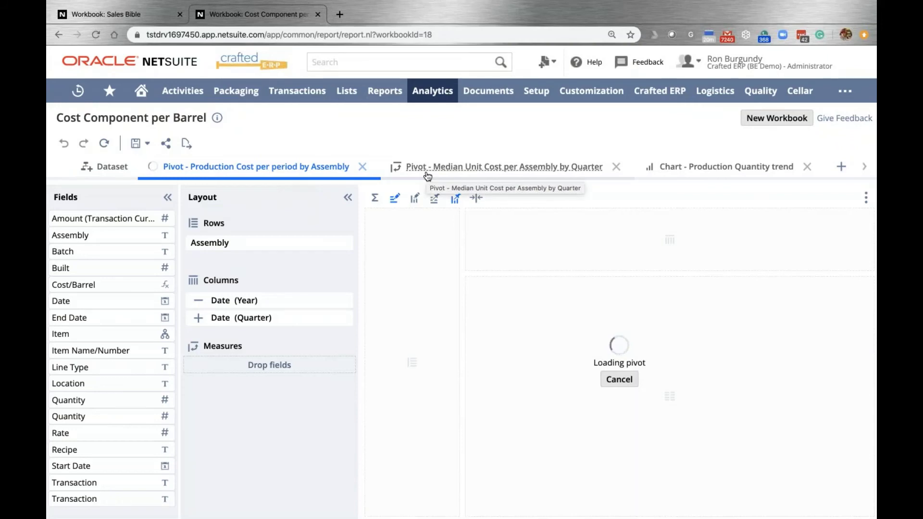
scroll(423, 174, right, 4)
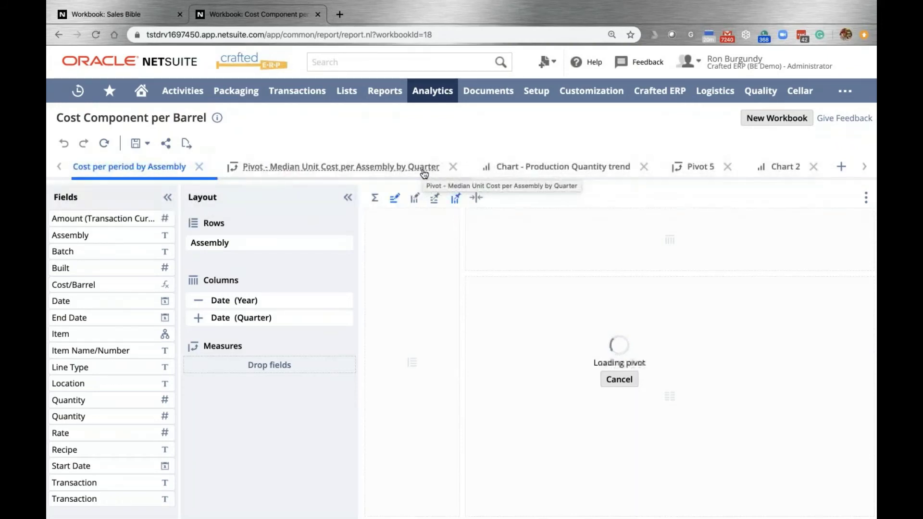
click(700, 167)
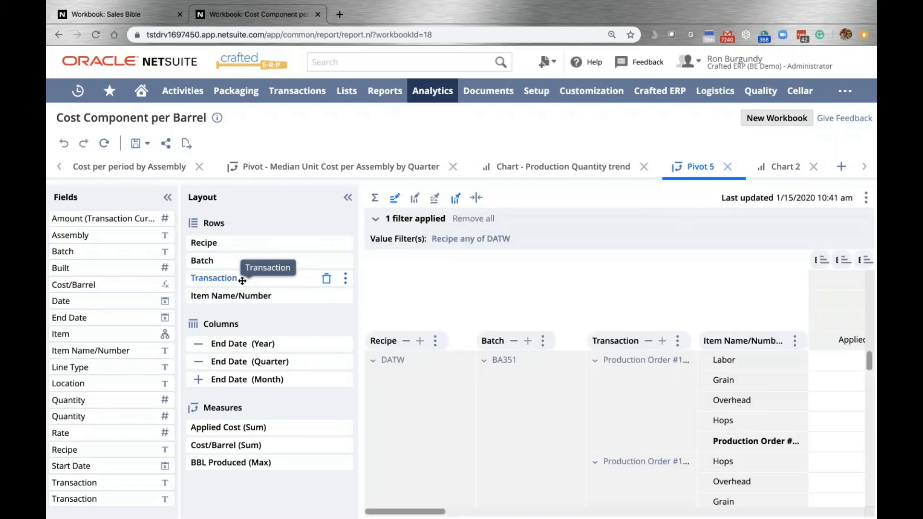
drag(243, 294, 398, 426)
scroll(537, 424, right, 3)
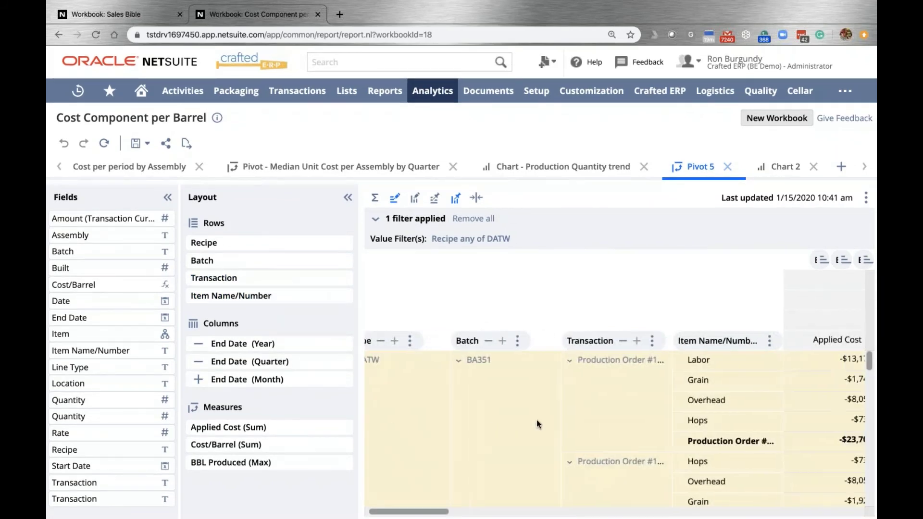
- Look through Pivot 5's production orders, comparing Applied Cost, Cost/Barrel (Sum) and BBL Produced across the months
scroll(539, 426, right, 3)
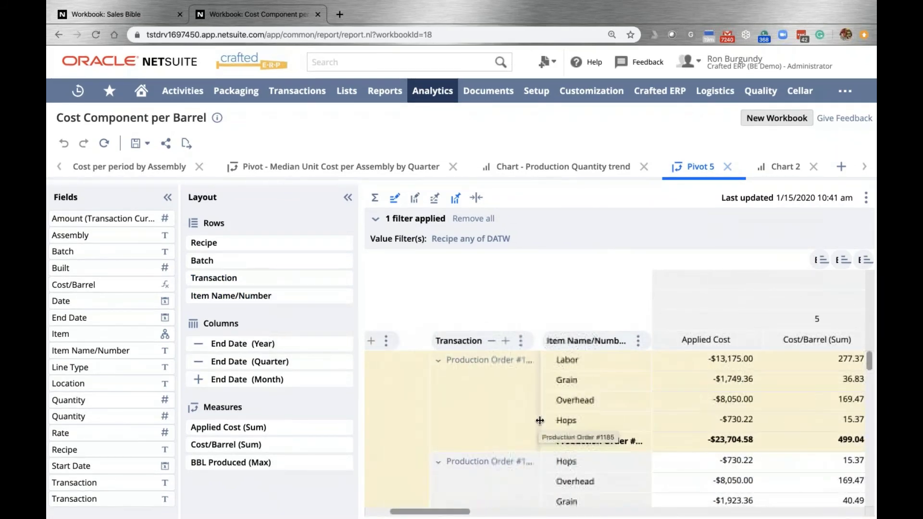
scroll(628, 422, left, 6)
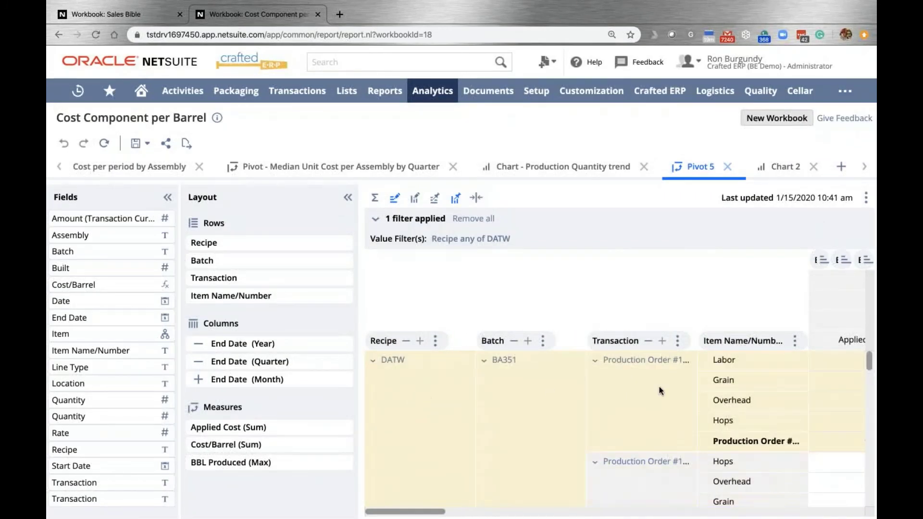
scroll(672, 396, right, 3)
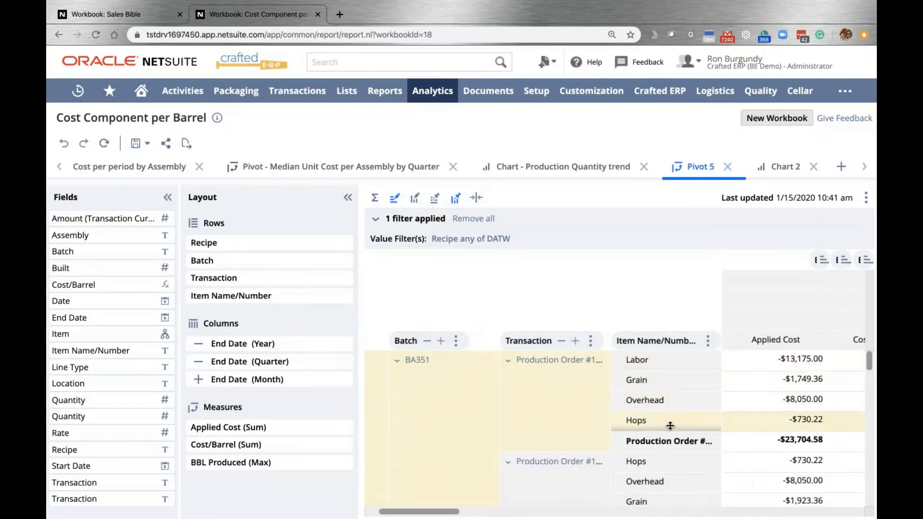
scroll(666, 385, right, 1)
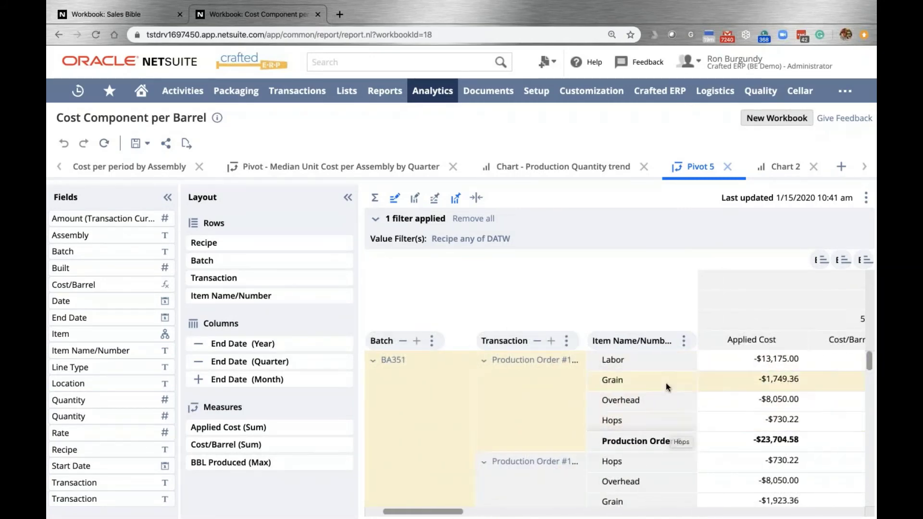
scroll(665, 383, right, 5)
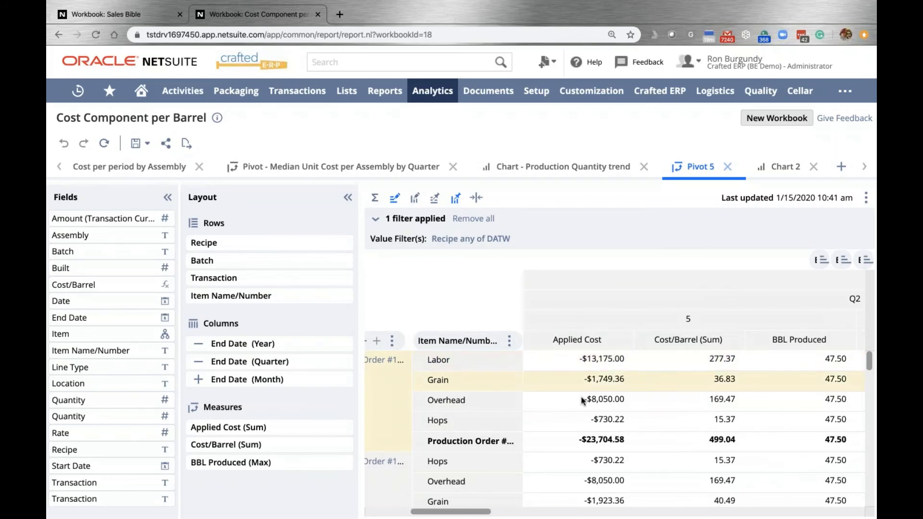
scroll(568, 424, right, 2)
scroll(569, 419, right, 3)
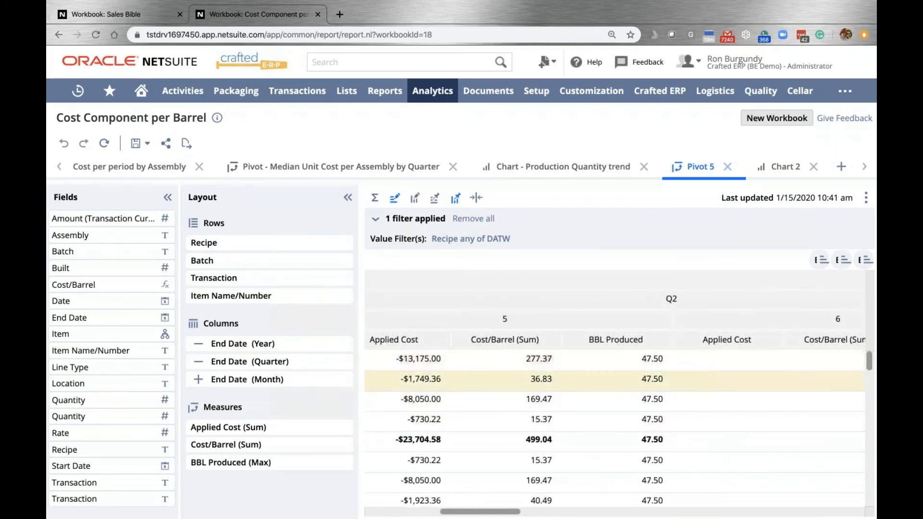
scroll(655, 436, right, 5)
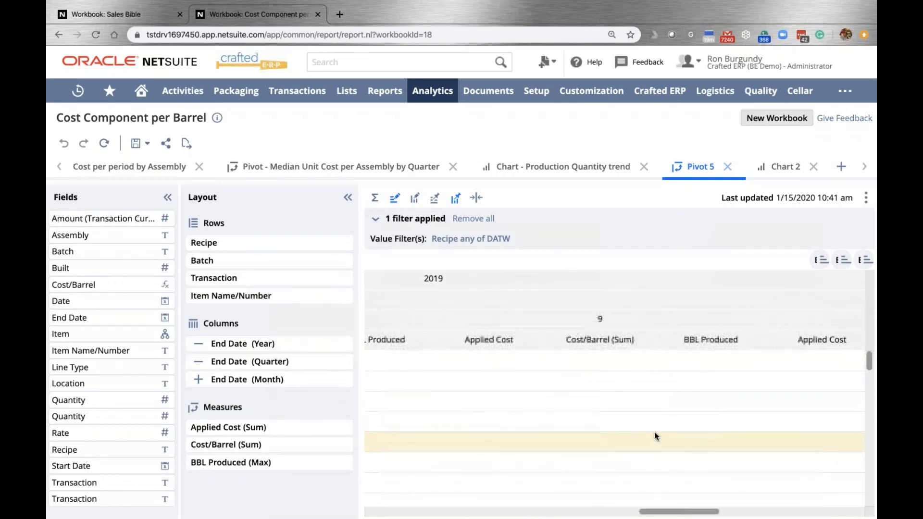
scroll(654, 432, left, 4)
scroll(574, 396, left, 4)
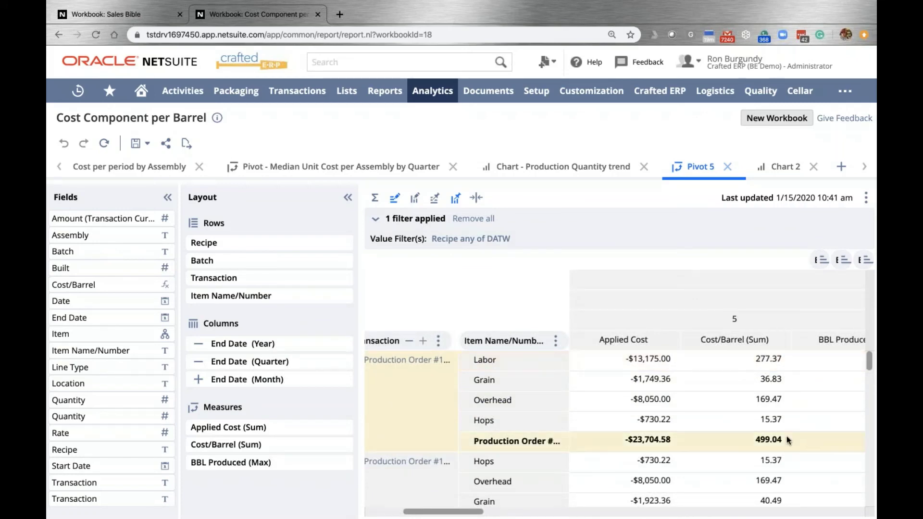
- Highlight the first production order's total in the Cost/Barrel (Sum) column and return to the pivot's Recipe and Batch columns
drag(784, 442, 736, 445)
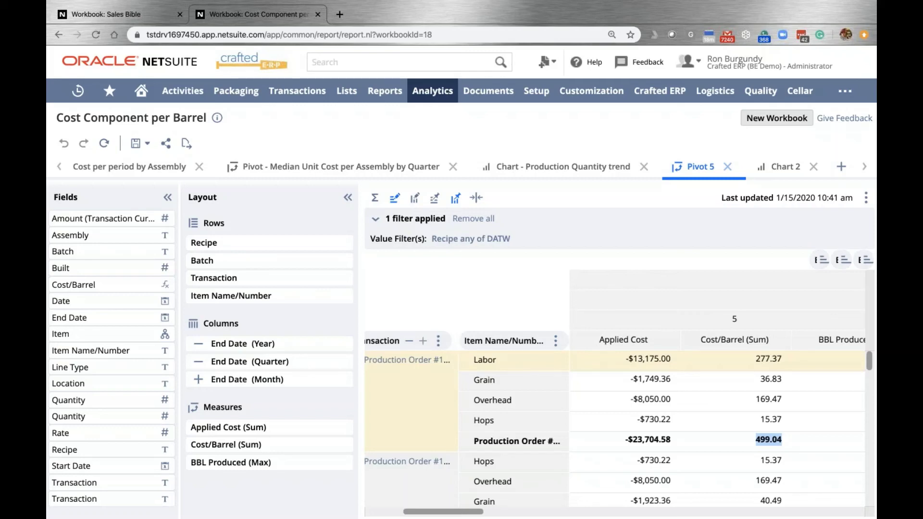
scroll(715, 414, right, 5)
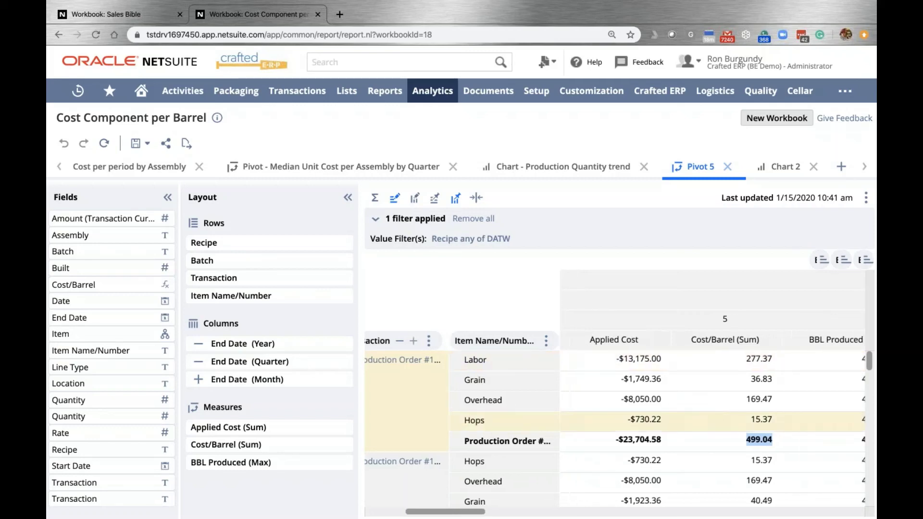
scroll(717, 414, left, 5)
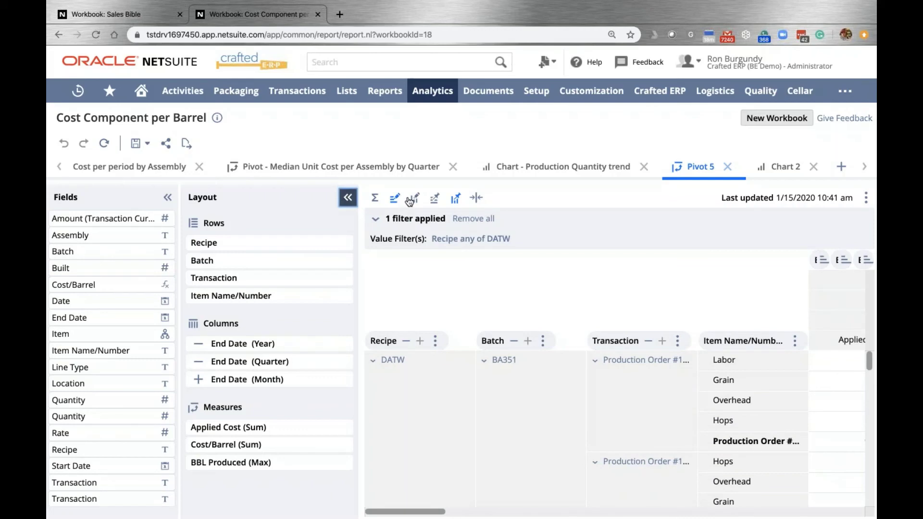
- Open Chart 2 and examine the stacked columns of DATW Cost Category by Production Order
click(779, 169)
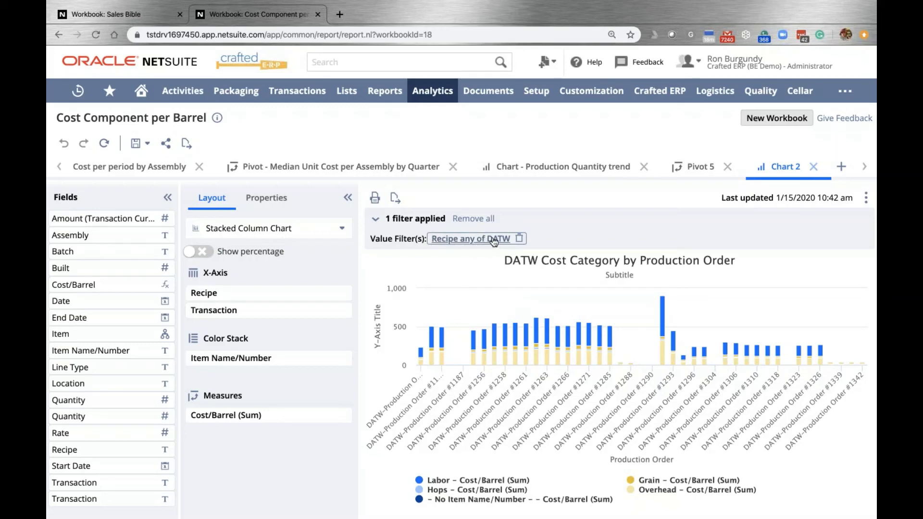
mouse_move(436, 365)
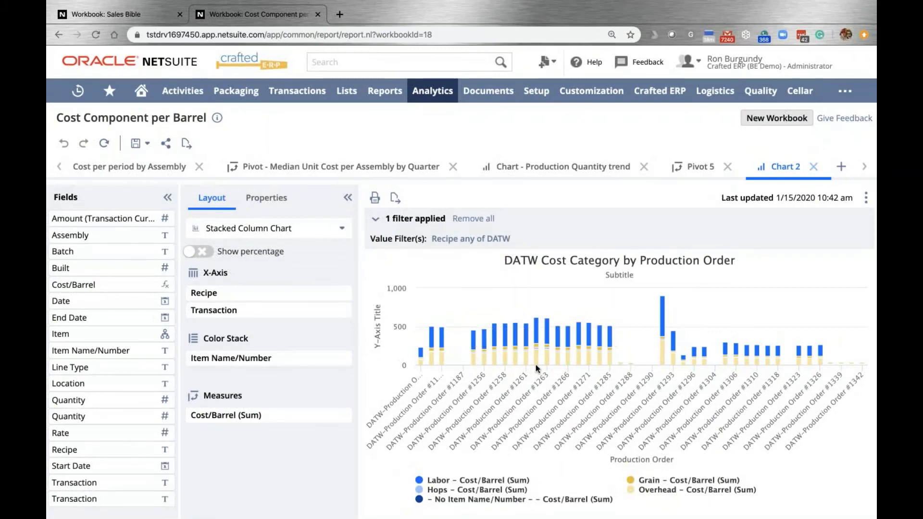
mouse_move(816, 355)
mouse_move(663, 309)
mouse_move(846, 98)
key(ctrl+Right)
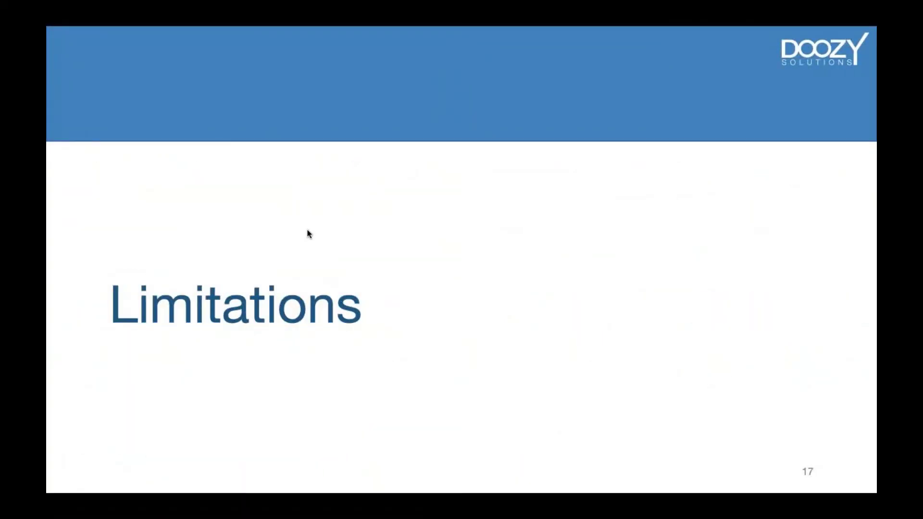
key(Right)
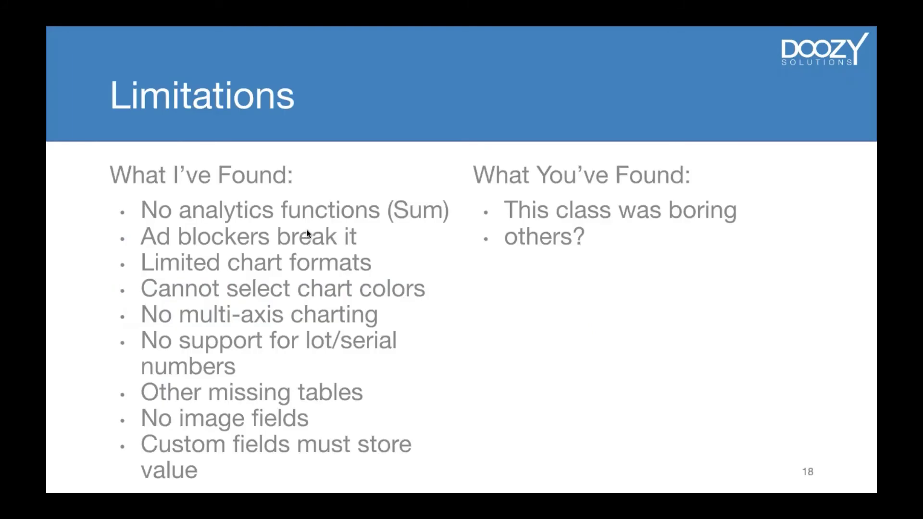
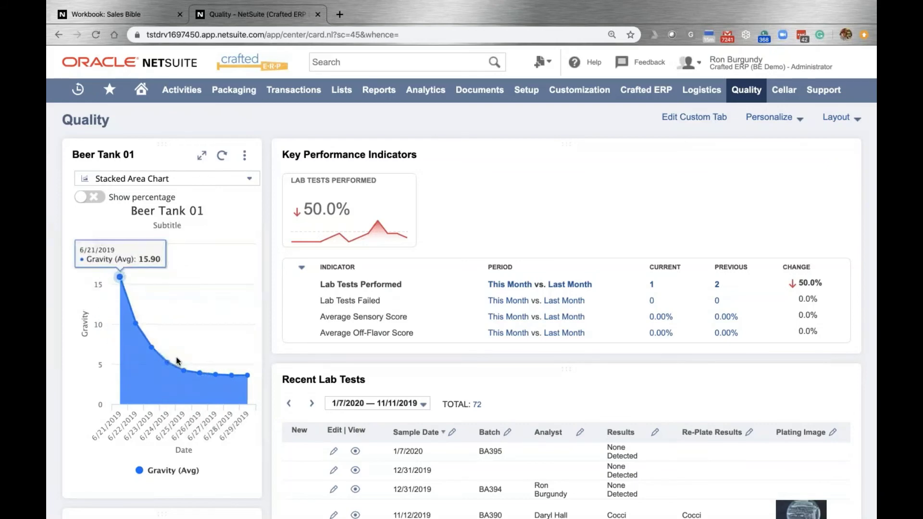
- Review the chart portlets on the Quality dashboard and open the workbook behind the Tank Reading Data chart
scroll(175, 354, down, 6)
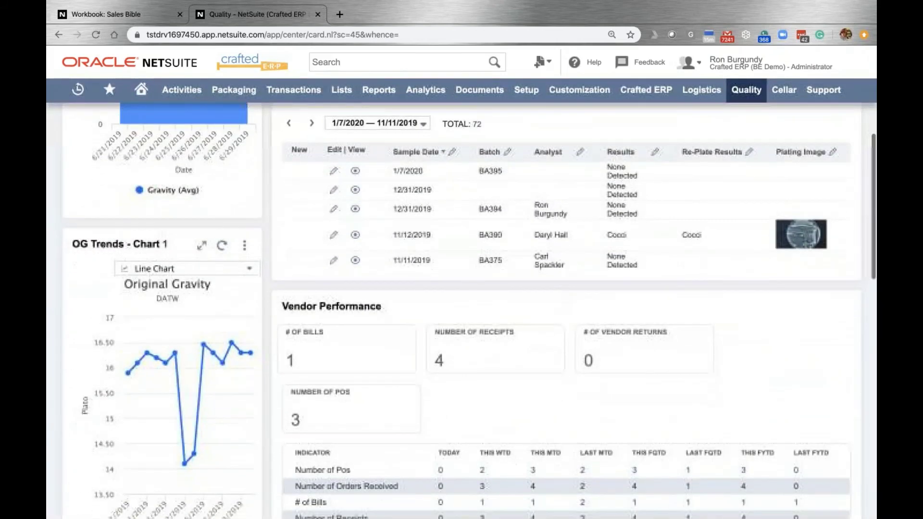
scroll(185, 427, down, 1)
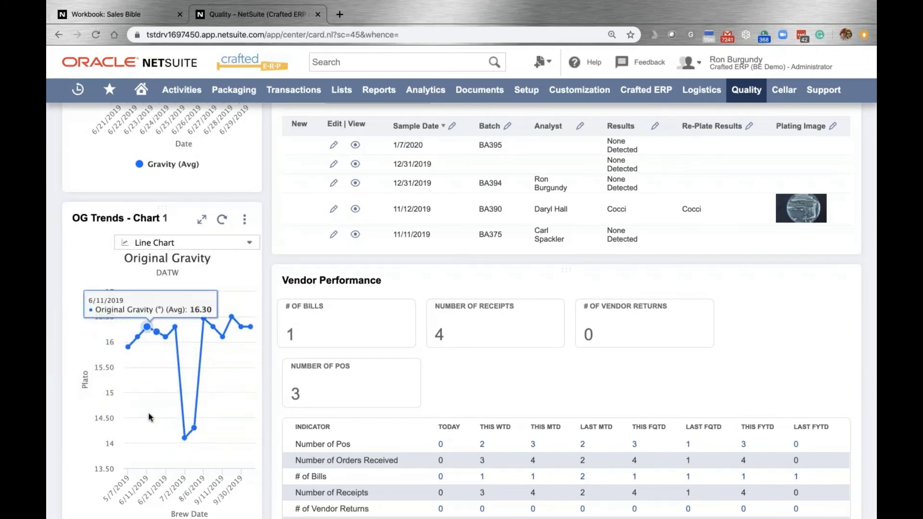
scroll(152, 417, down, 3)
scroll(150, 416, down, 7)
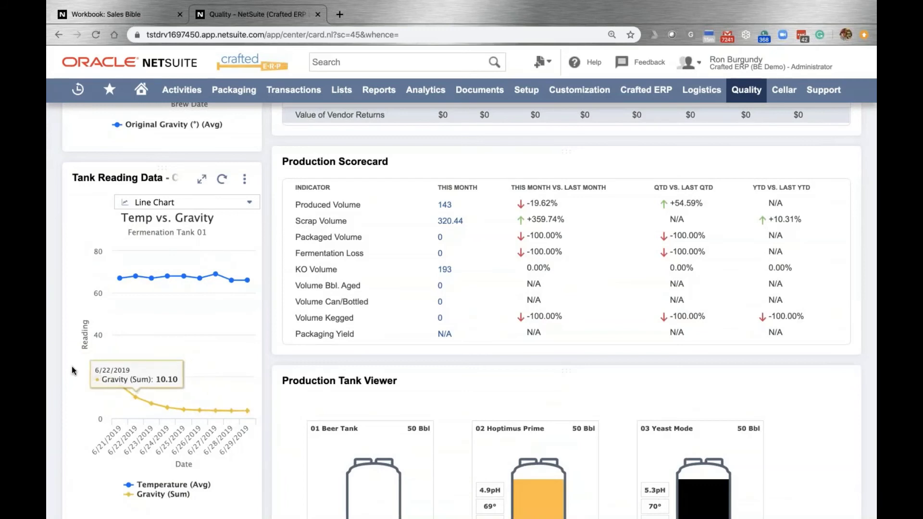
scroll(69, 367, down, 1)
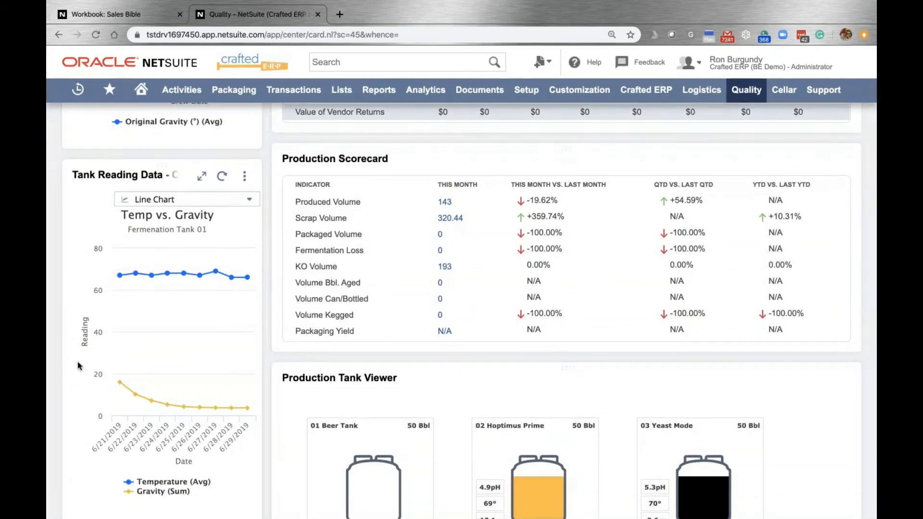
click(244, 179)
click(214, 213)
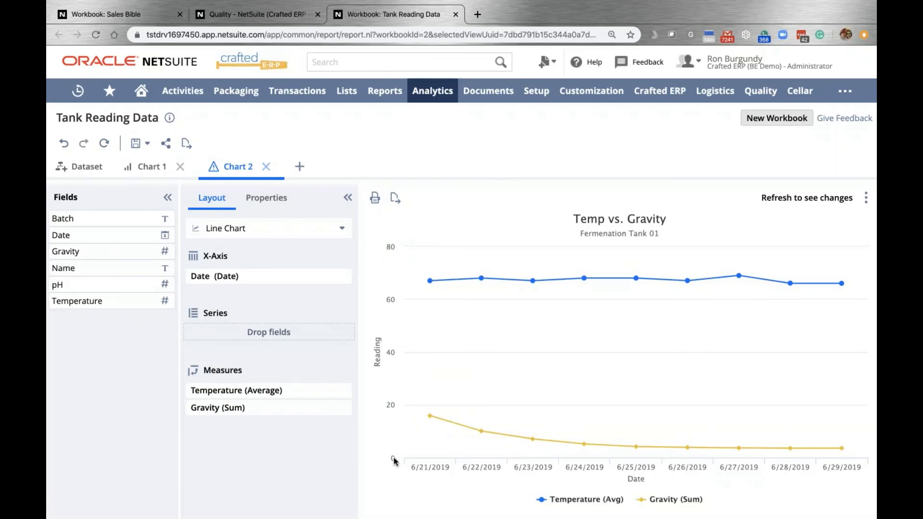
- Compare the Temp vs. Gravity chart's axis scaling by alternately hiding and showing the Temperature (Avg) and Gravity (Sum) series
click(574, 503)
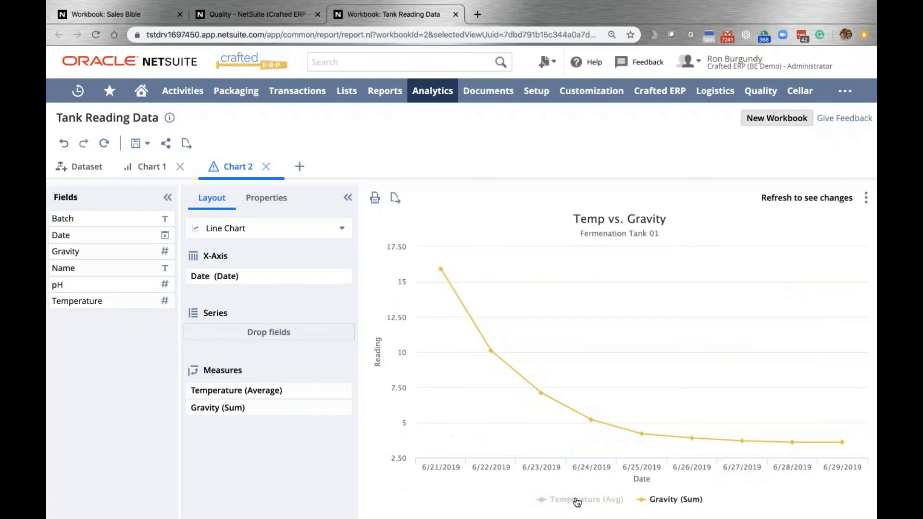
click(577, 502)
click(658, 501)
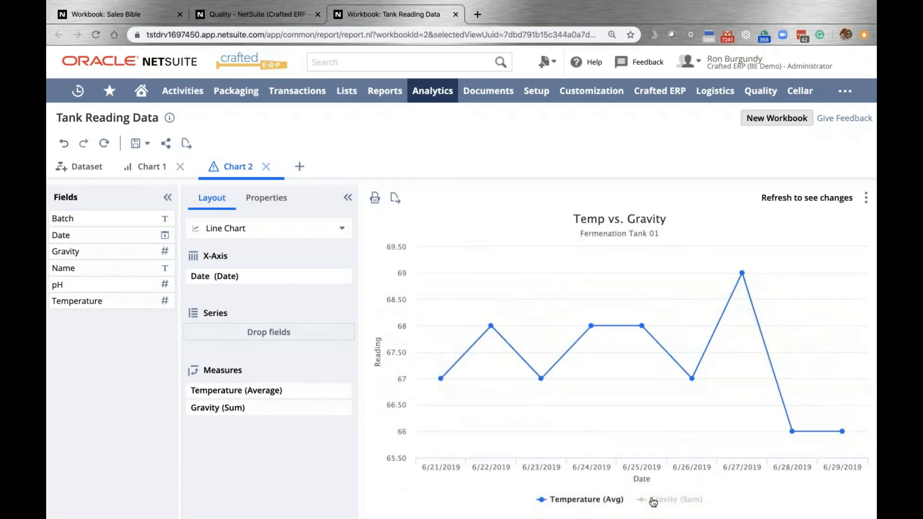
click(654, 503)
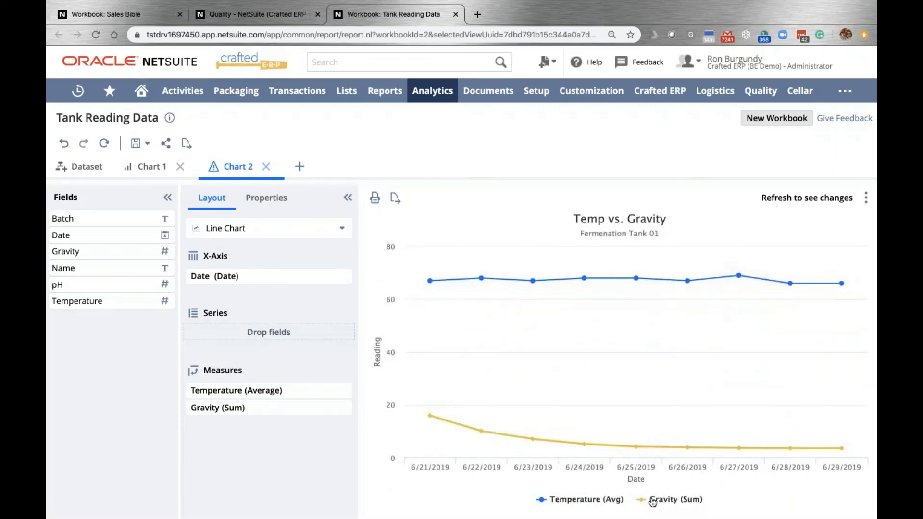
click(581, 502)
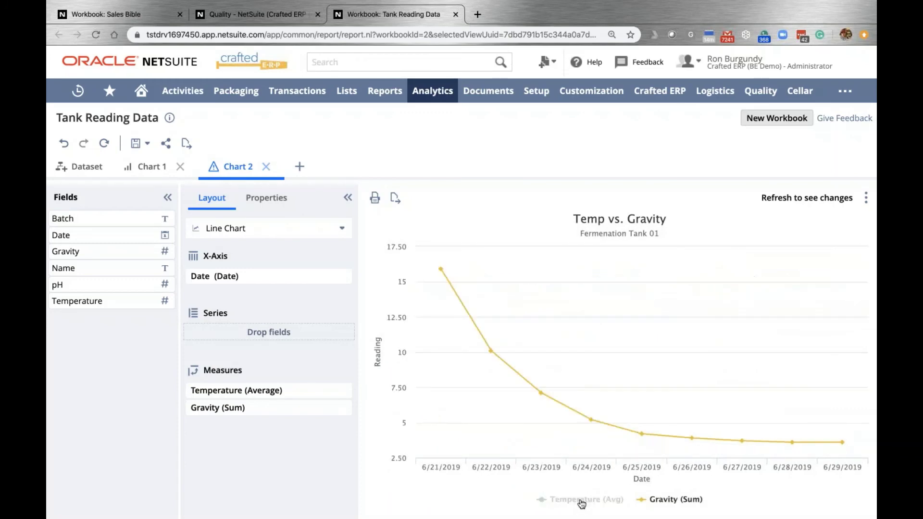
click(579, 503)
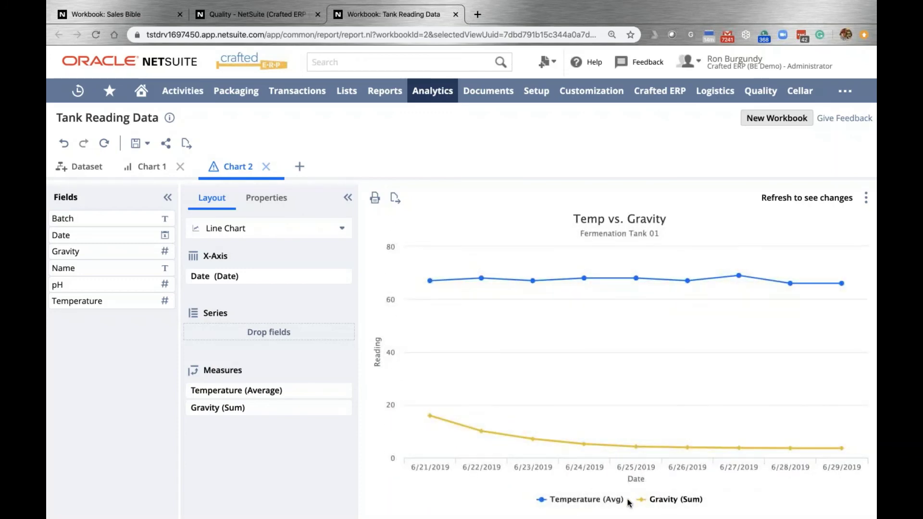
click(654, 501)
click(653, 502)
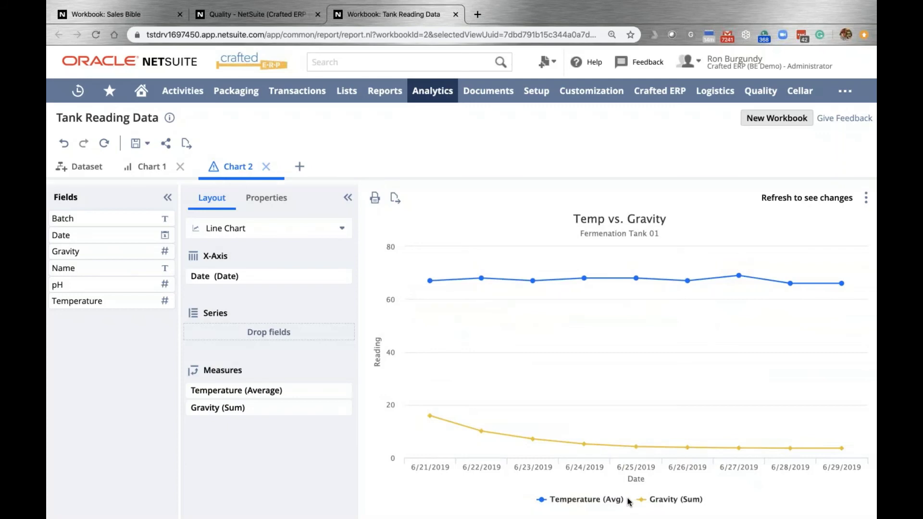
- Leave the workbook without saving for the Crafted ERP dashboard and check the standard content available for personalizing it
click(655, 92)
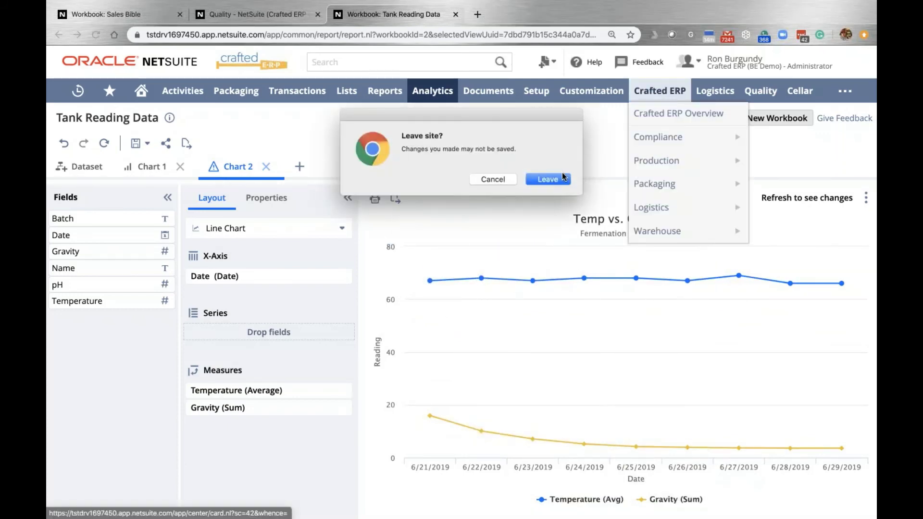
click(562, 178)
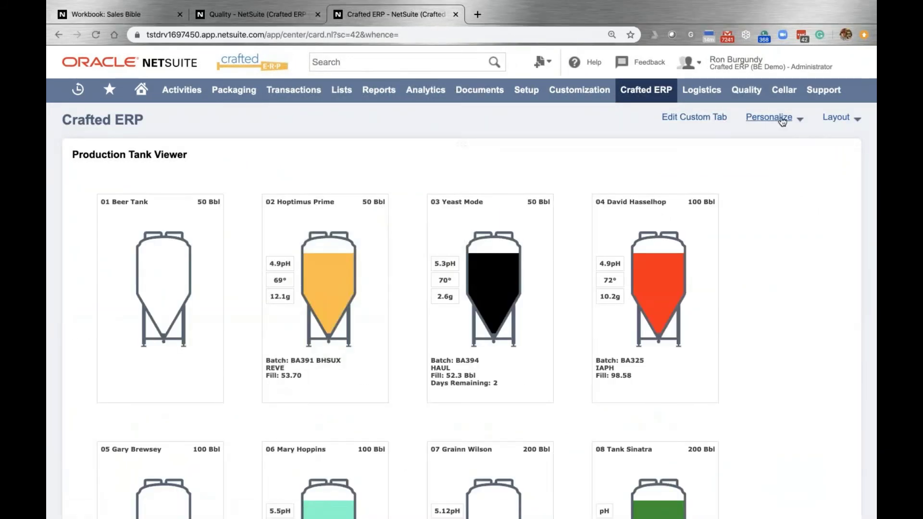
click(779, 118)
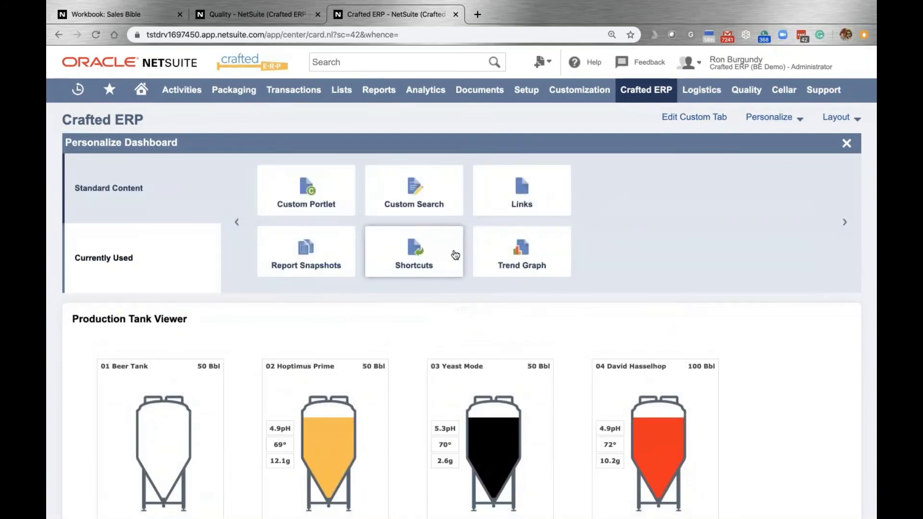
click(845, 145)
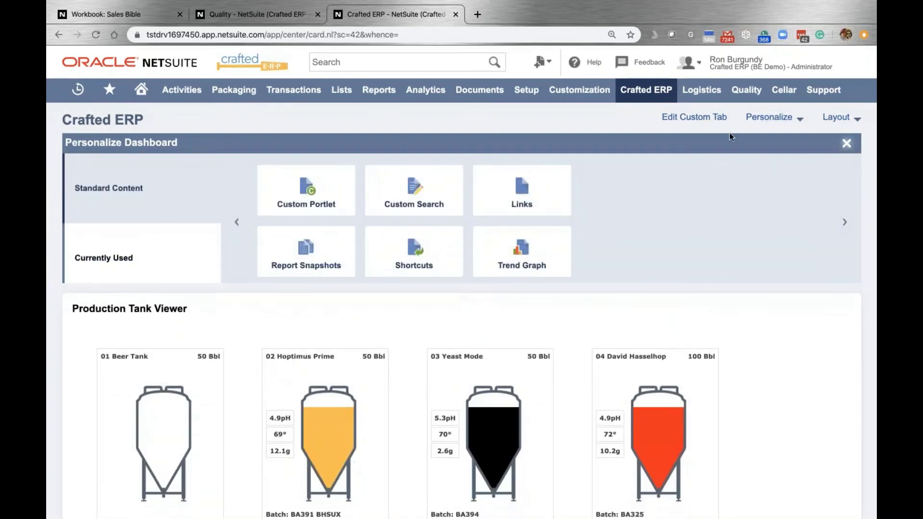
- Edit the Crafted ERP custom tab and add an Analytics portlet to its portlet list
click(700, 120)
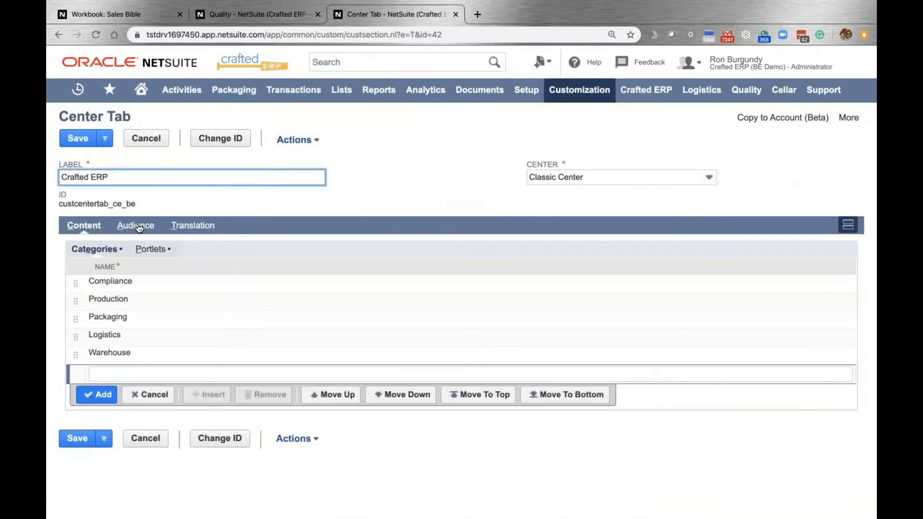
click(150, 249)
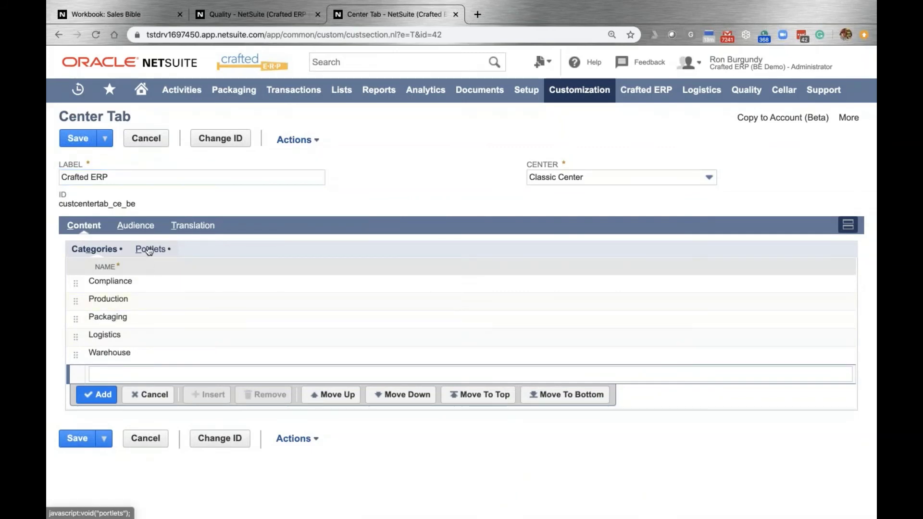
click(126, 390)
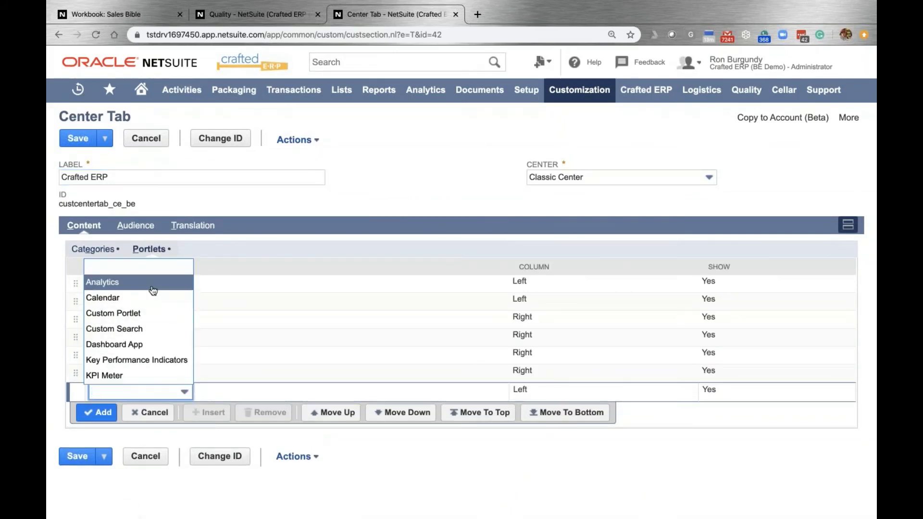
click(116, 282)
click(88, 408)
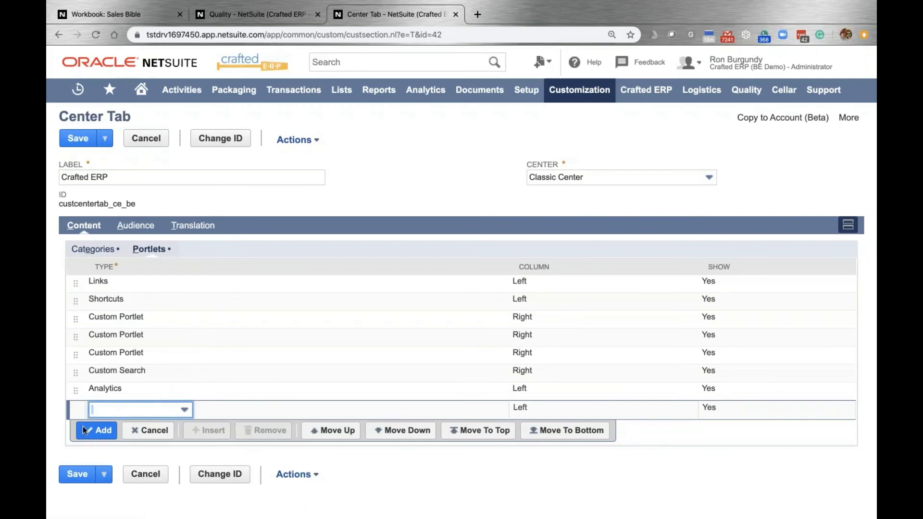
- Save the Crafted ERP center tab and switch the Crafted ERP dashboard to the single-column layout
click(77, 474)
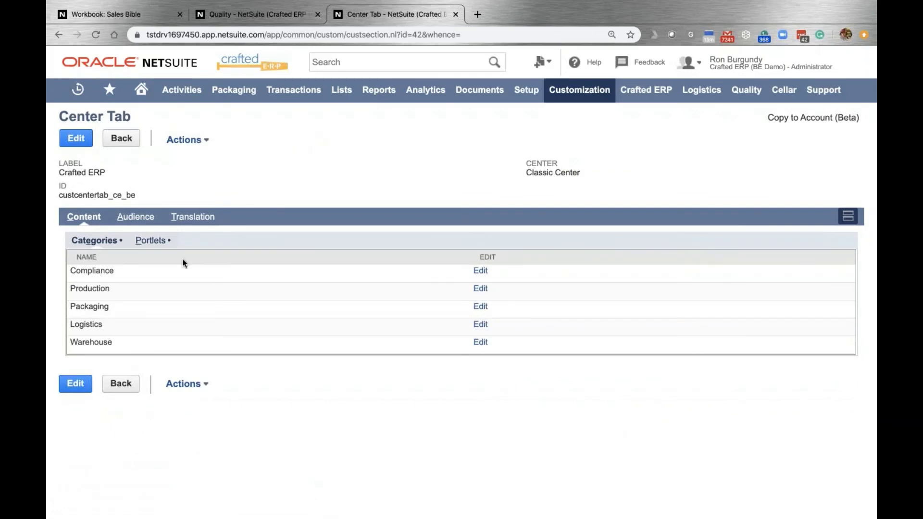
click(642, 92)
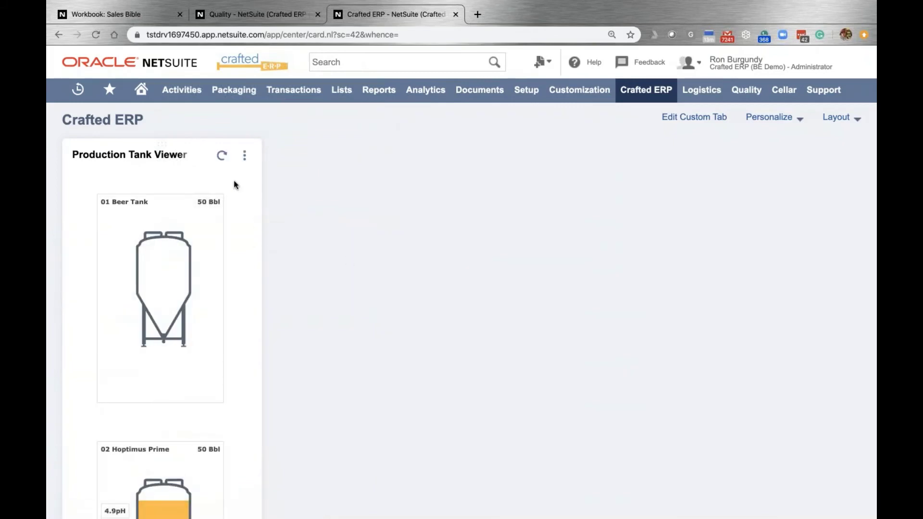
click(851, 124)
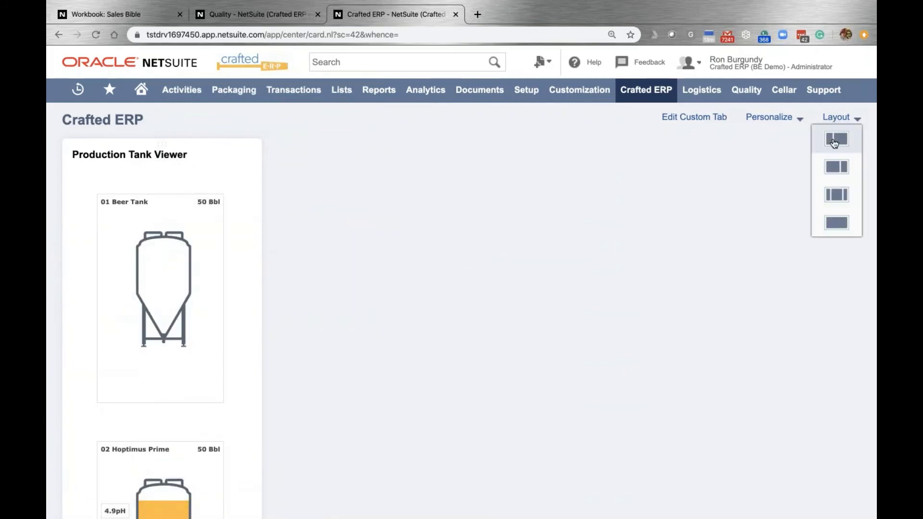
click(837, 222)
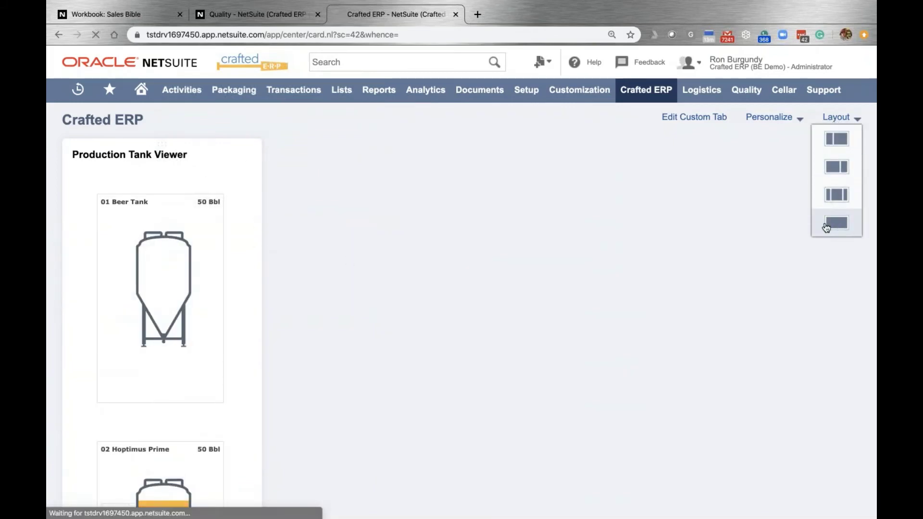
- Open the setup of the unconfigured Analytics portlet below the Storage Tank Viewer on the Crafted ERP dashboard
scroll(338, 191, down, 2)
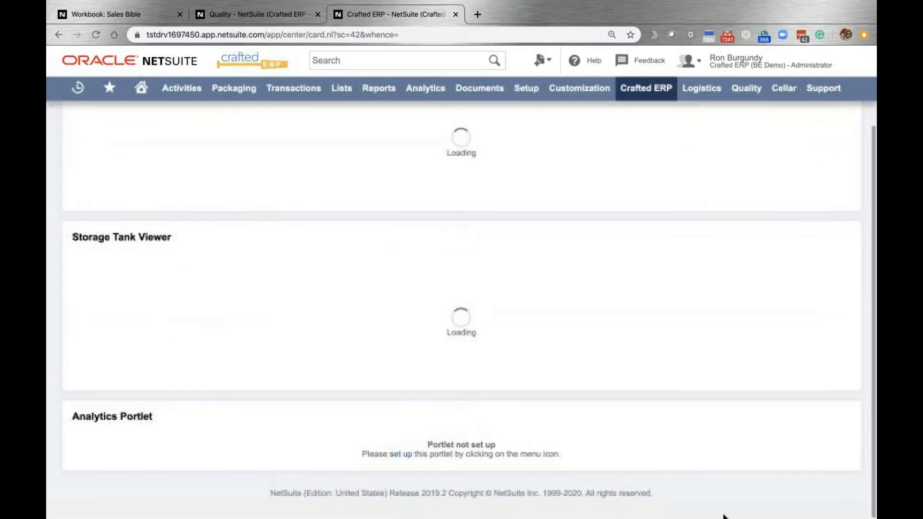
scroll(692, 440, down, 10)
scroll(687, 444, up, 1)
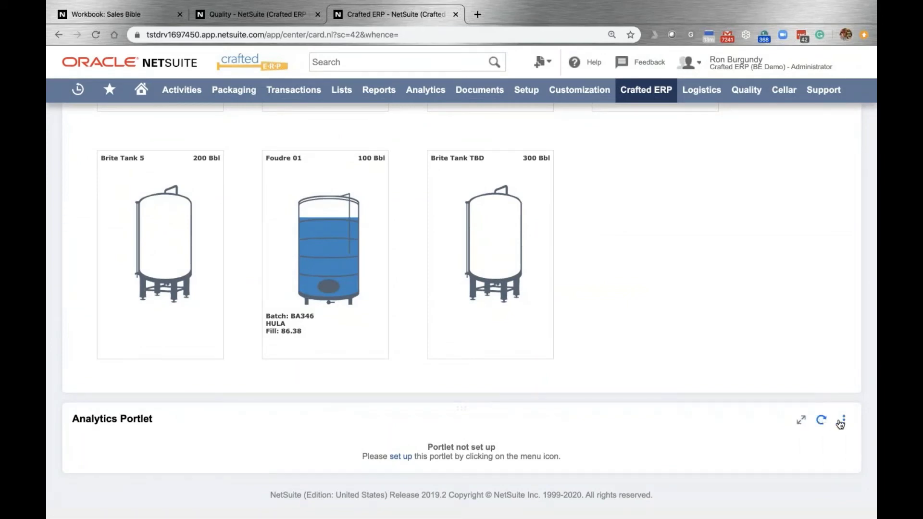
mouse_move(844, 420)
click(831, 441)
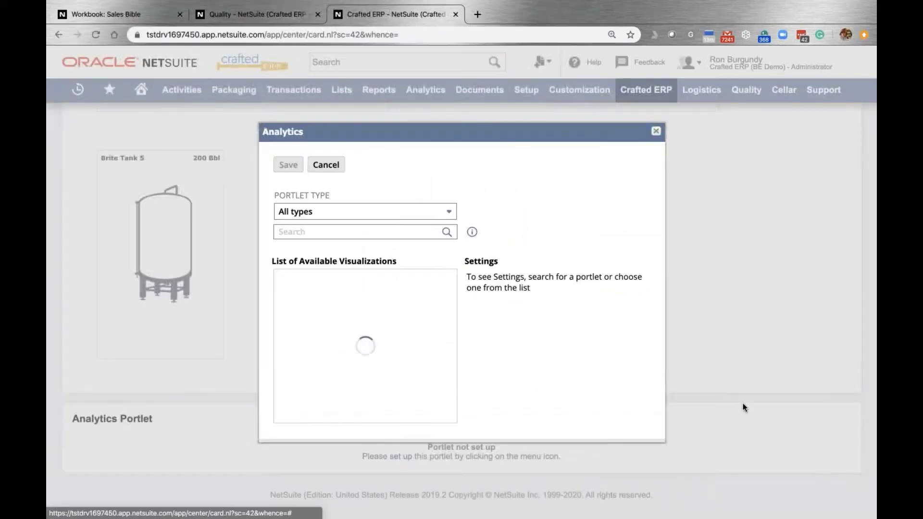
- Browse the Analytics portlet's list of available visualizations, from the Actual Time Analysis group through Yields
scroll(406, 319, down, 5)
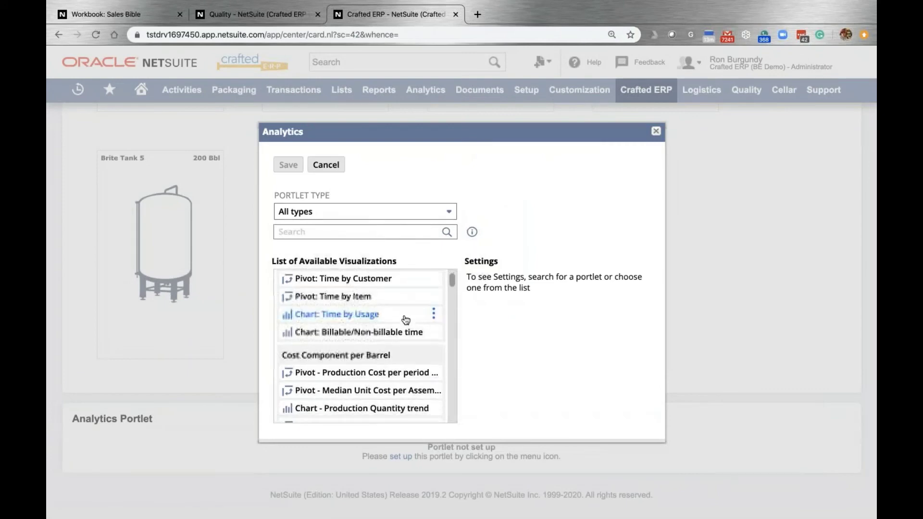
scroll(405, 319, down, 6)
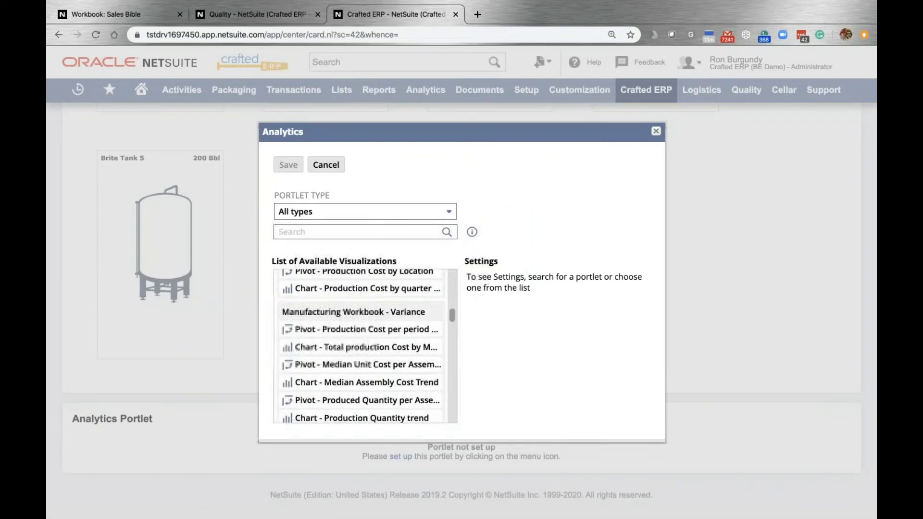
scroll(406, 308, down, 10)
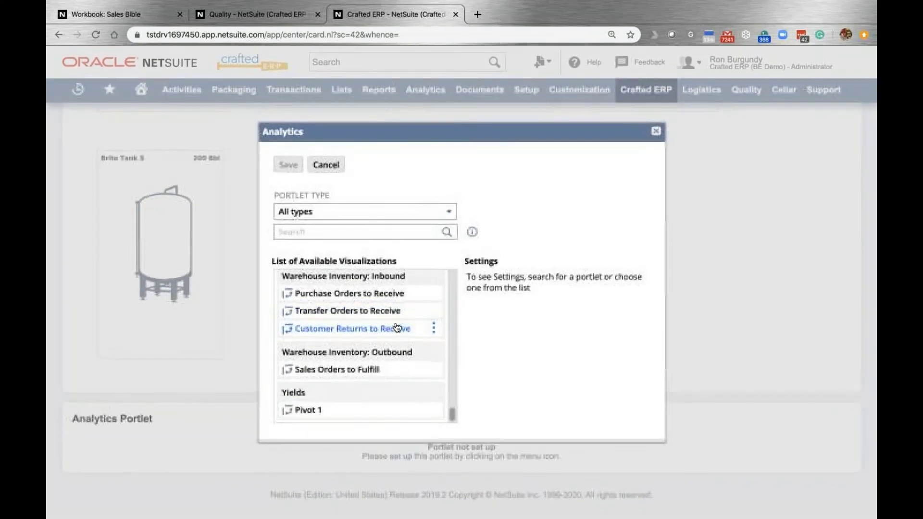
scroll(405, 319, up, 20)
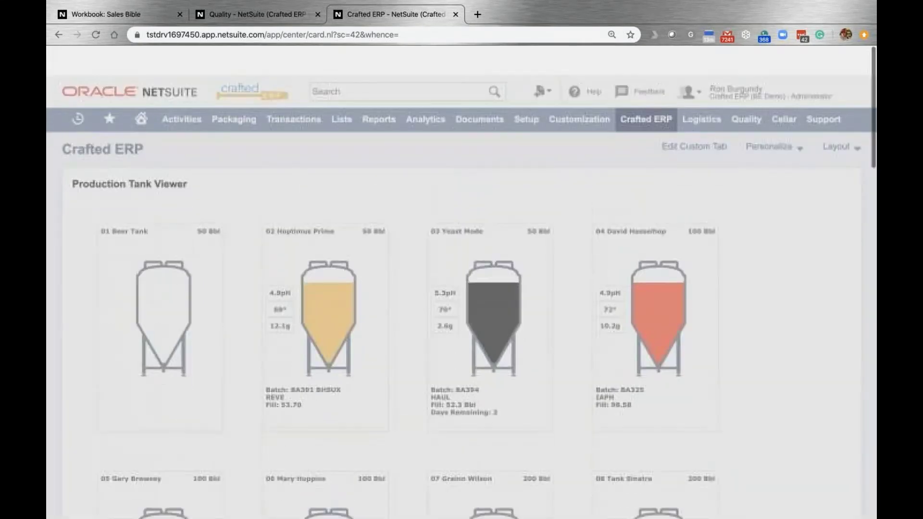
scroll(397, 323, down, 15)
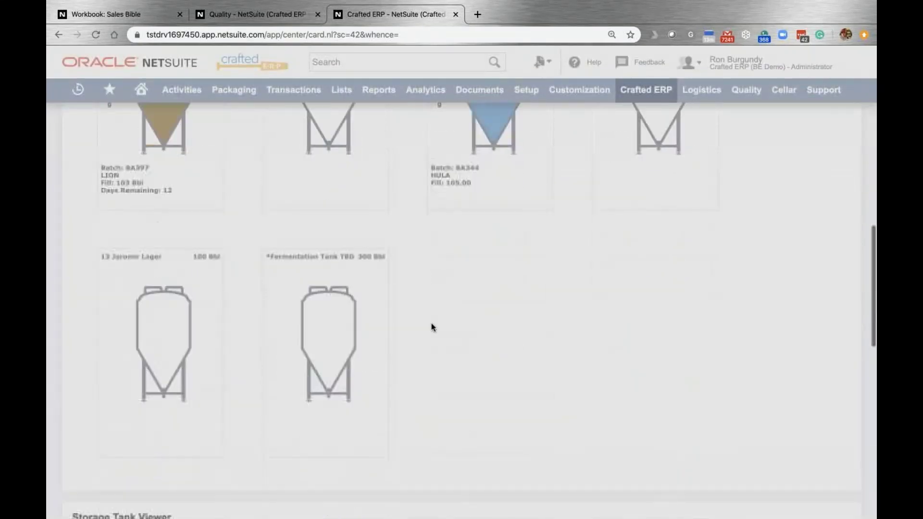
scroll(428, 336, down, 4)
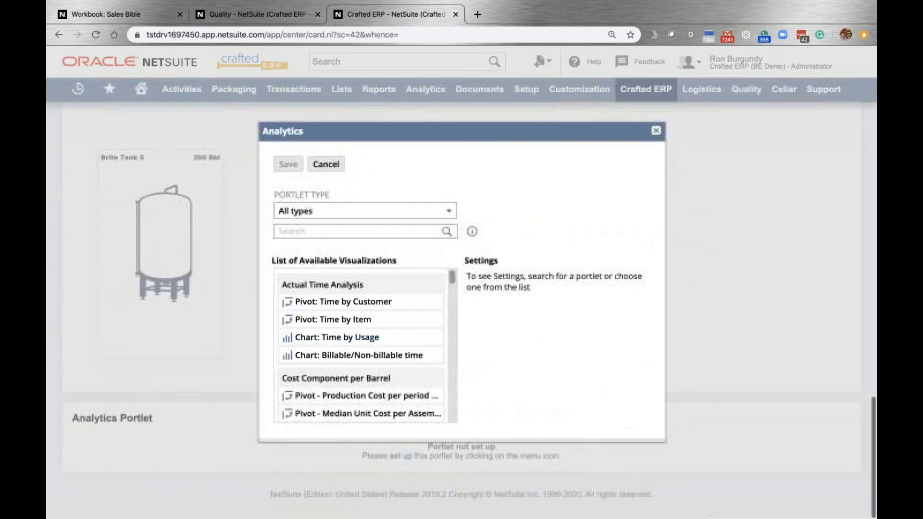
scroll(423, 317, down, 2)
scroll(370, 348, down, 1)
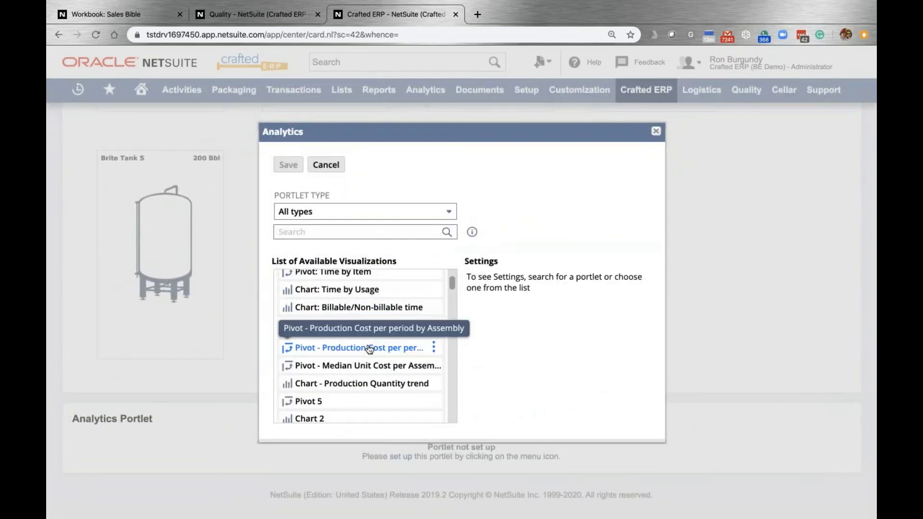
- Choose the Sales by Item pivot from the Sales Bible workbook for the Analytics portlet and save the portlet setup
scroll(369, 348, down, 5)
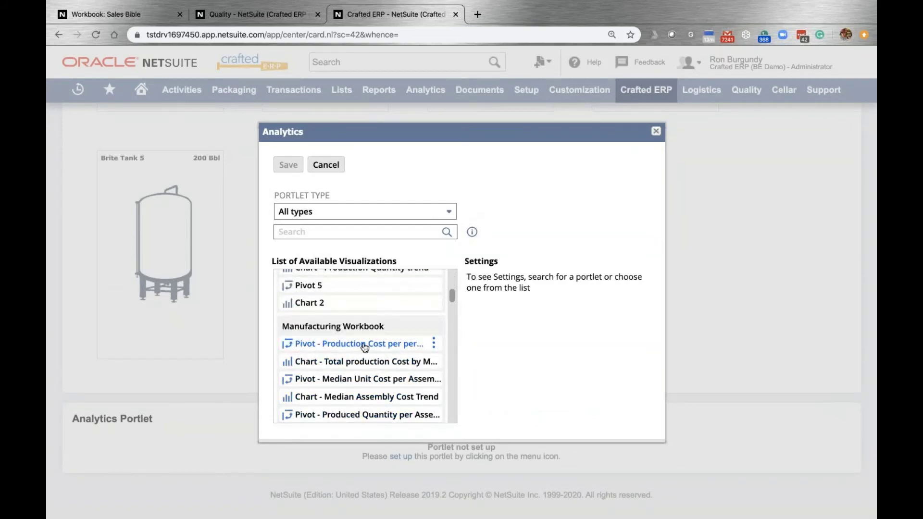
scroll(388, 365, down, 6)
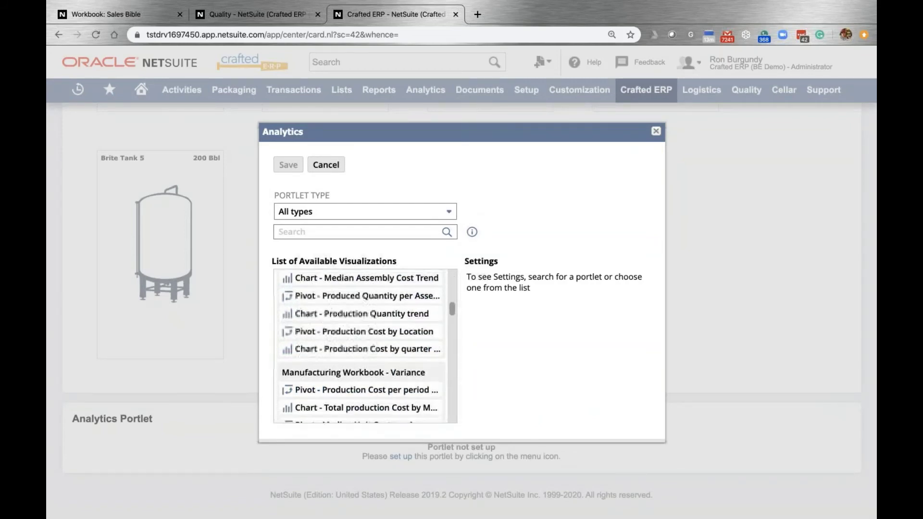
scroll(388, 365, down, 10)
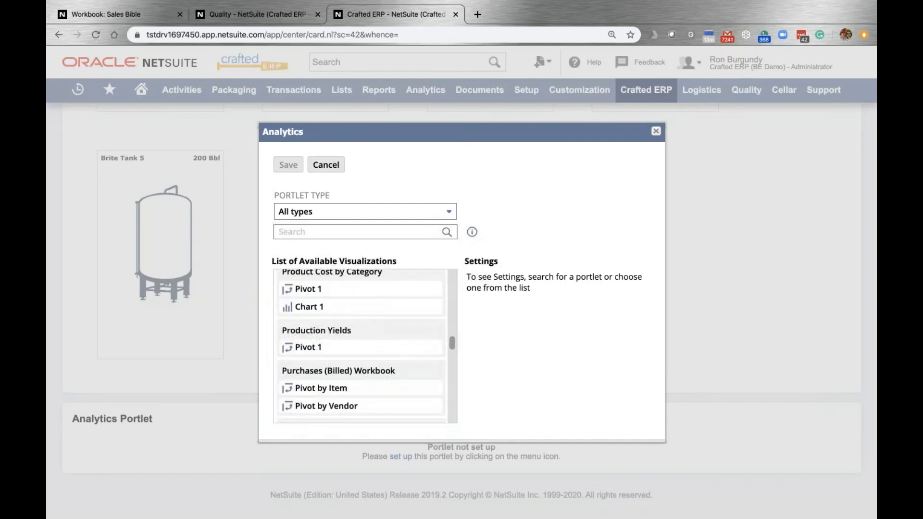
scroll(350, 297, up, 1)
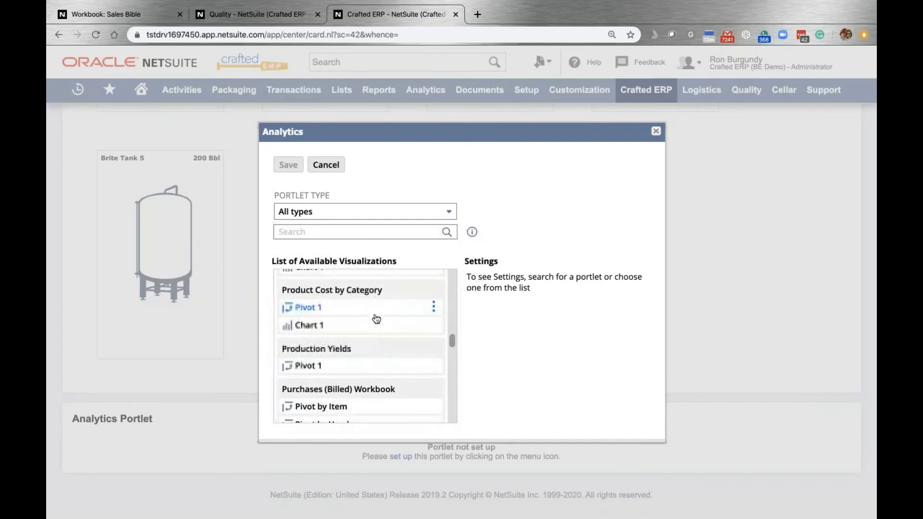
scroll(375, 314, down, 6)
scroll(360, 320, down, 5)
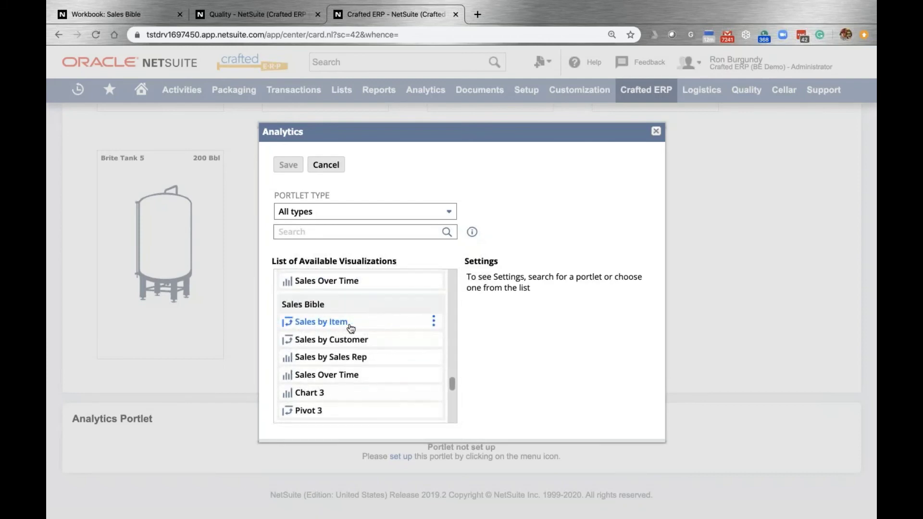
scroll(353, 325, down, 1)
scroll(354, 327, up, 1)
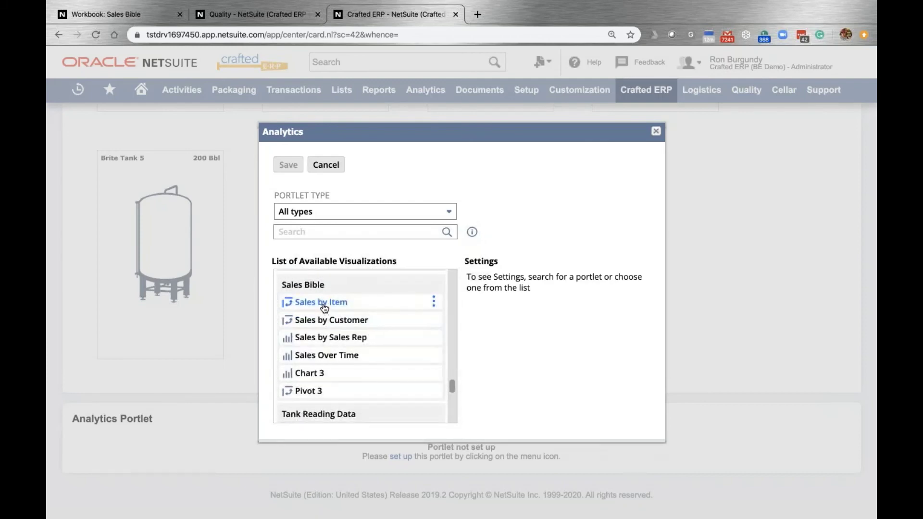
click(353, 304)
click(287, 164)
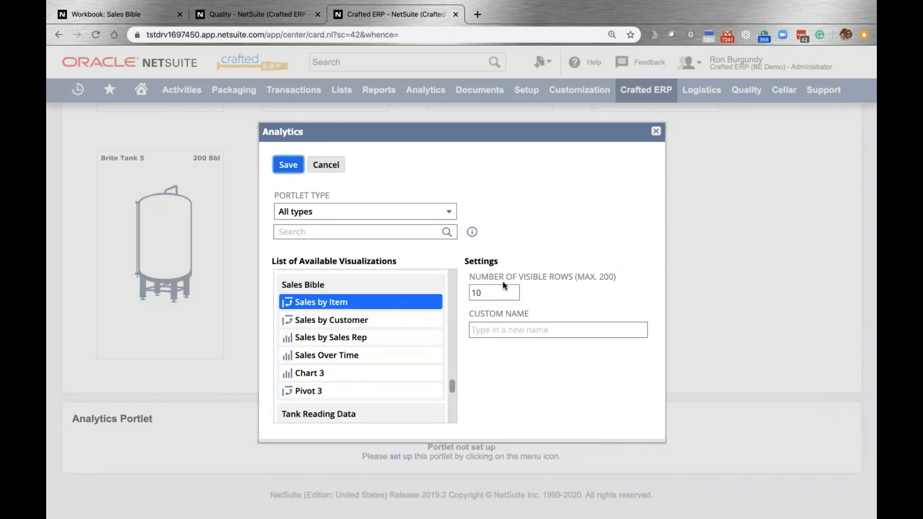
- Open the Quality dashboard and view its Beer Tank 01 gravity chart
scroll(175, 410, down, 3)
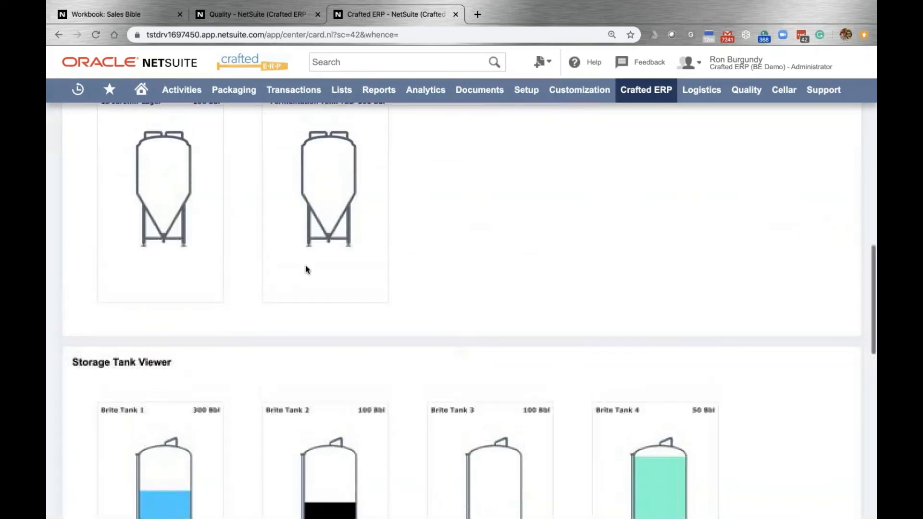
scroll(305, 268, up, 5)
click(734, 96)
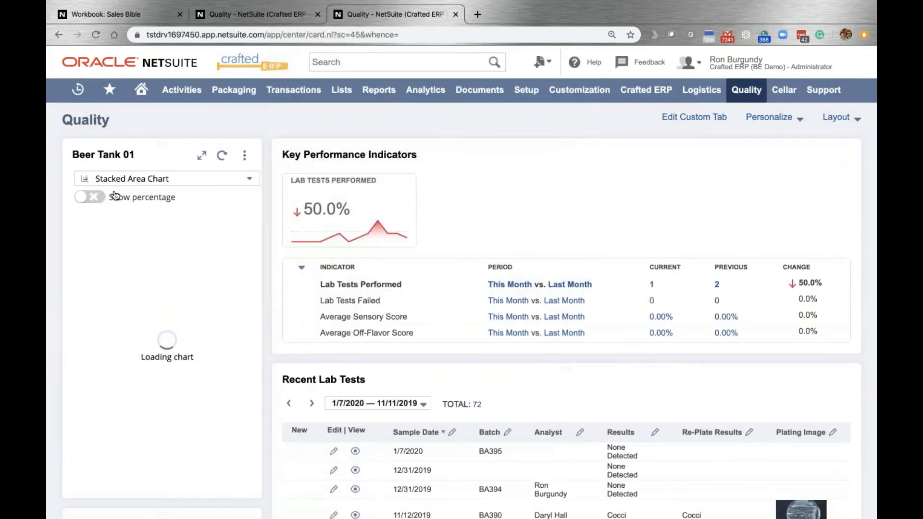
scroll(213, 227, down, 1)
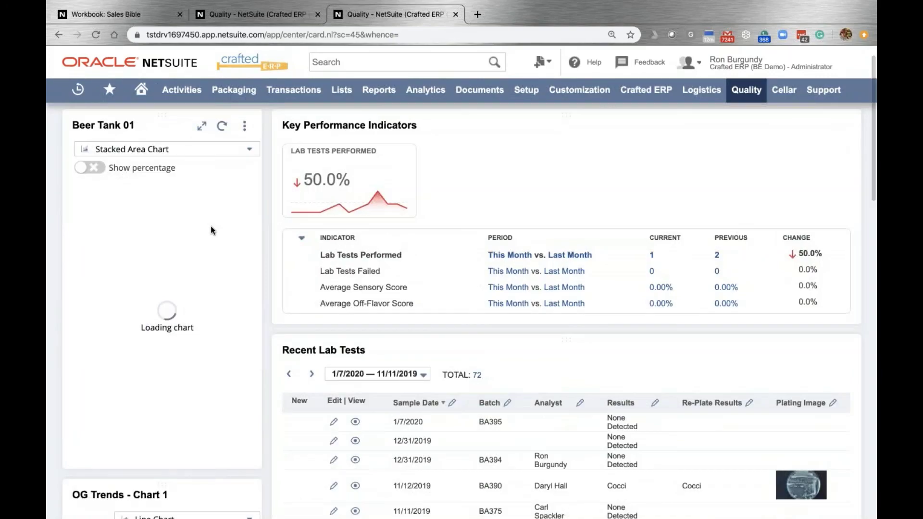
scroll(209, 226, down, 3)
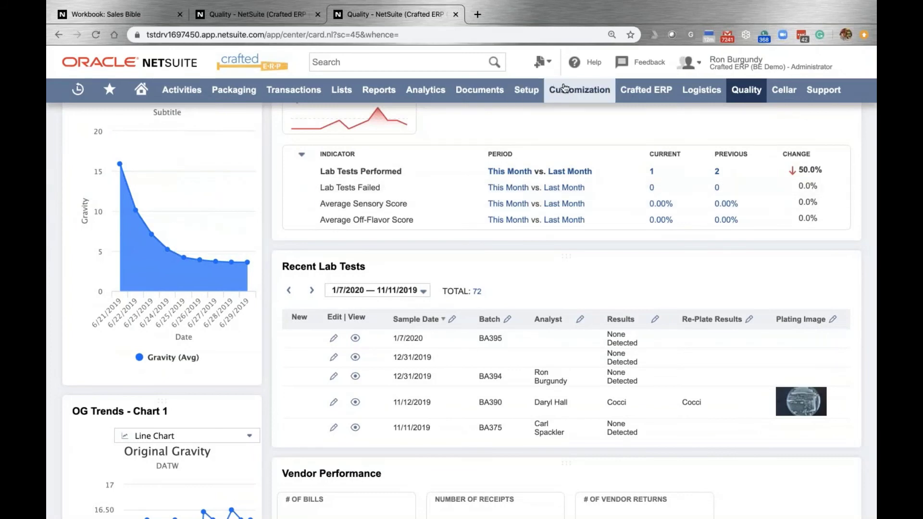
- Open the batch in tank 03 Yeast Mode from the Crafted ERP dashboard and examine its tank readings under Quality Control
click(666, 100)
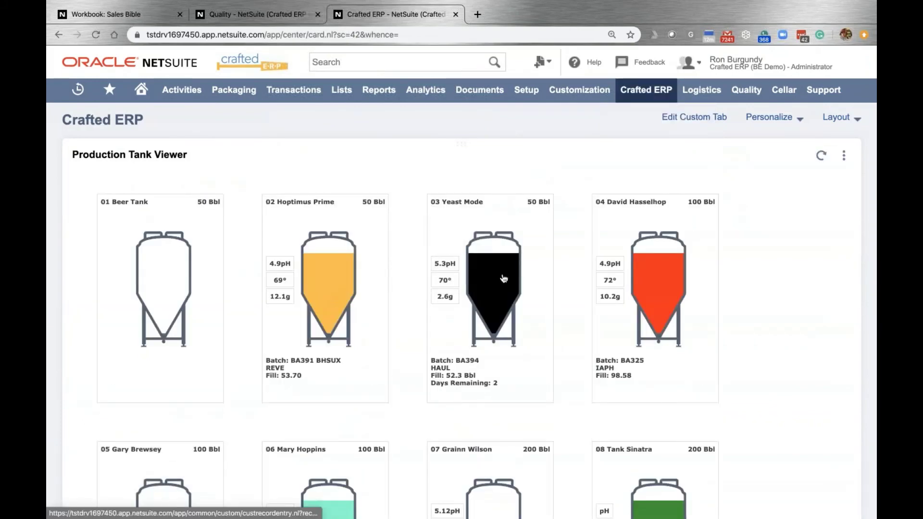
click(504, 278)
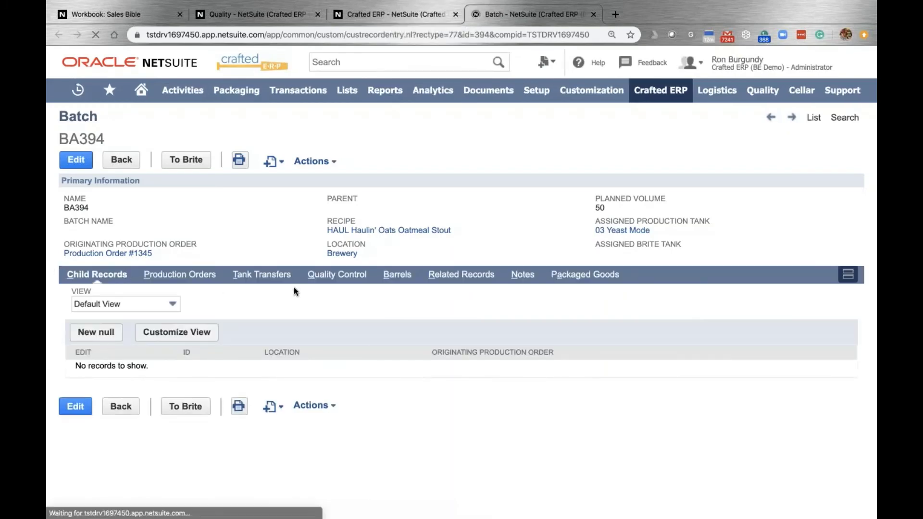
click(332, 274)
scroll(332, 274, down, 2)
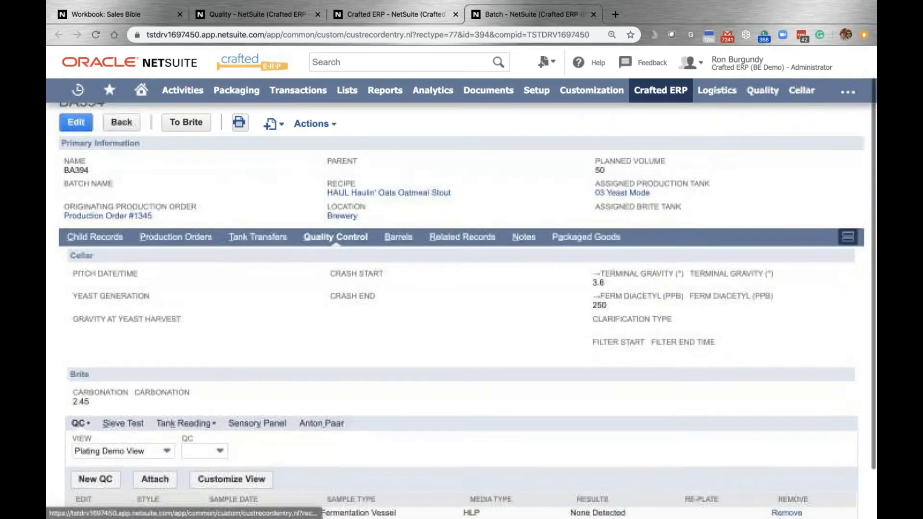
click(183, 388)
scroll(268, 319, down, 4)
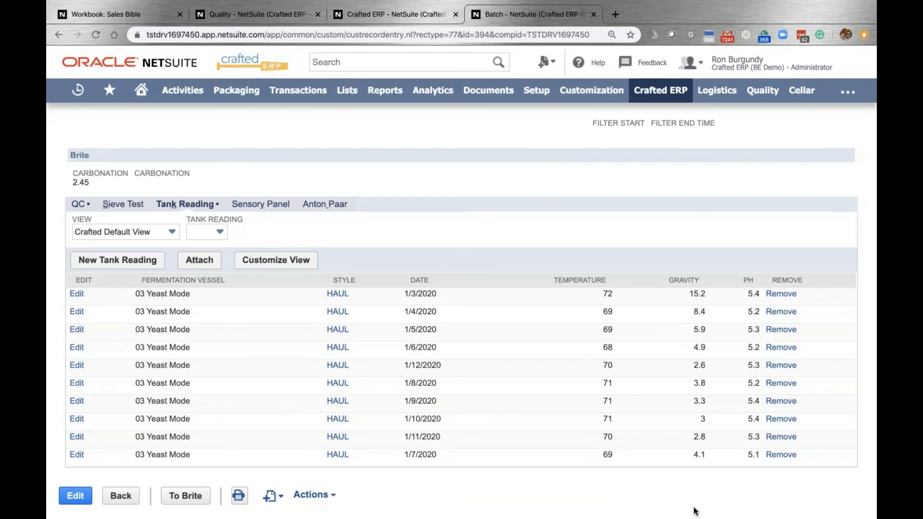
- Leave the batch record for the Quality dashboard and bring its browser window to the front
scroll(696, 511, up, 5)
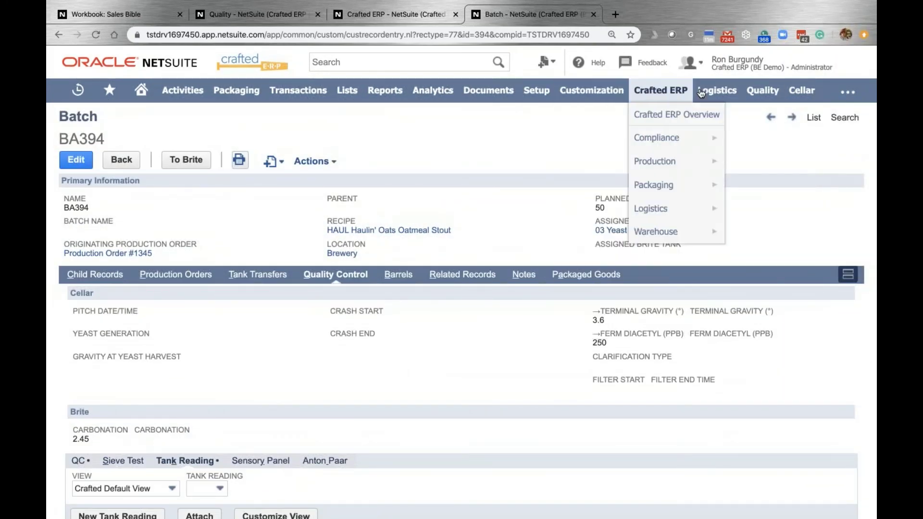
click(763, 91)
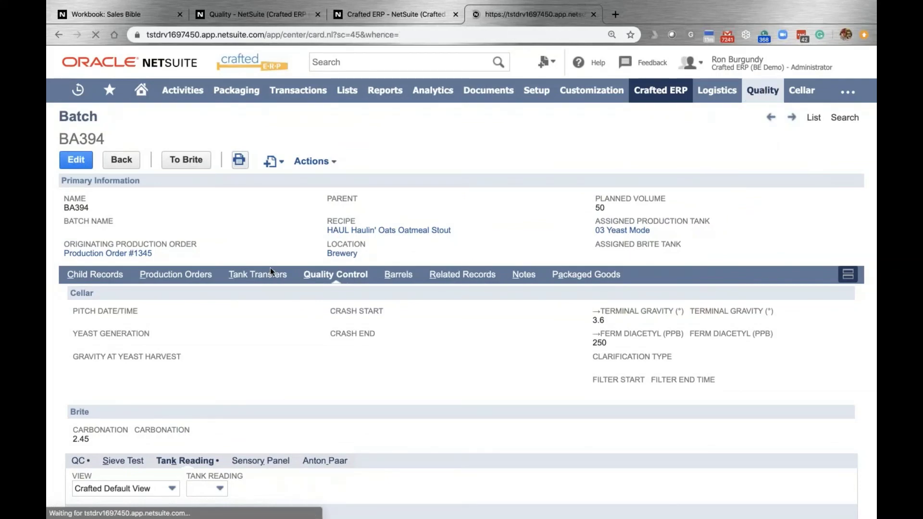
key(ctrl+Up)
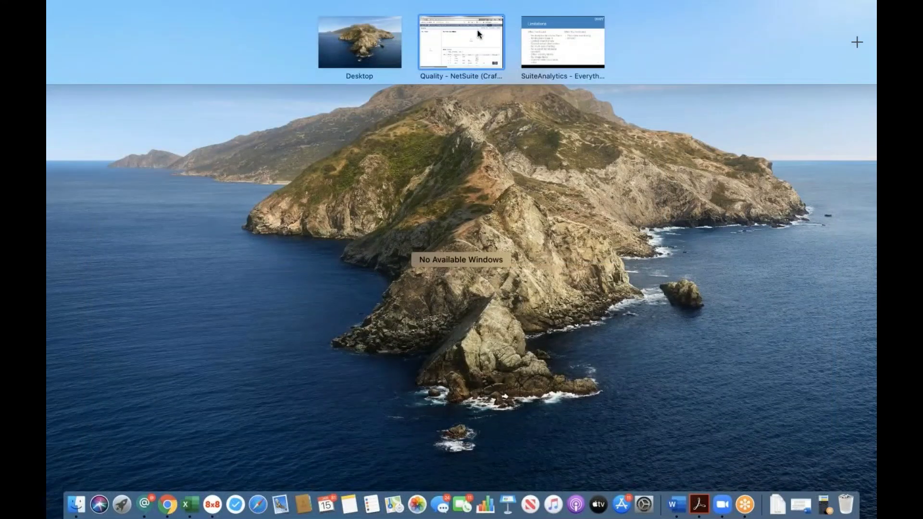
click(457, 38)
- Switch to the presentation's Limitations slide and return to the Quality dashboard to look over its charts and lab tests
key(ctrl+Right)
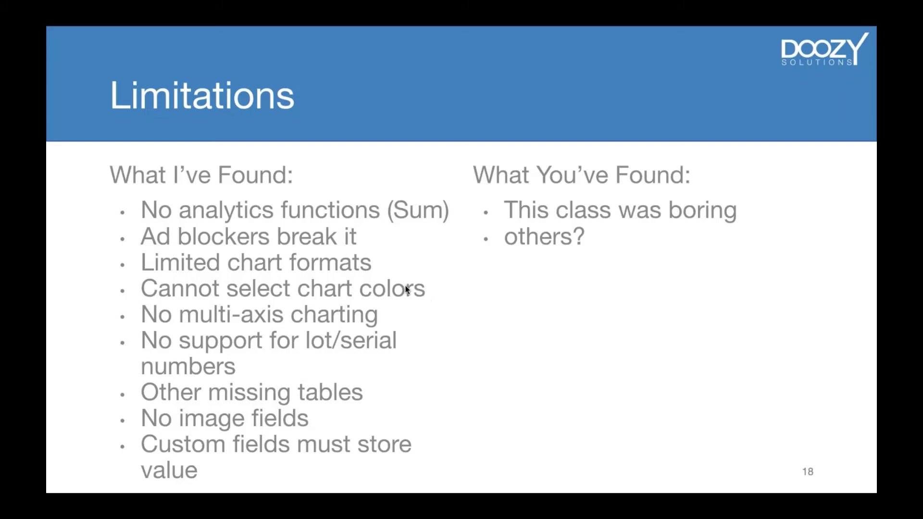
key(Escape)
scroll(515, 340, down, 3)
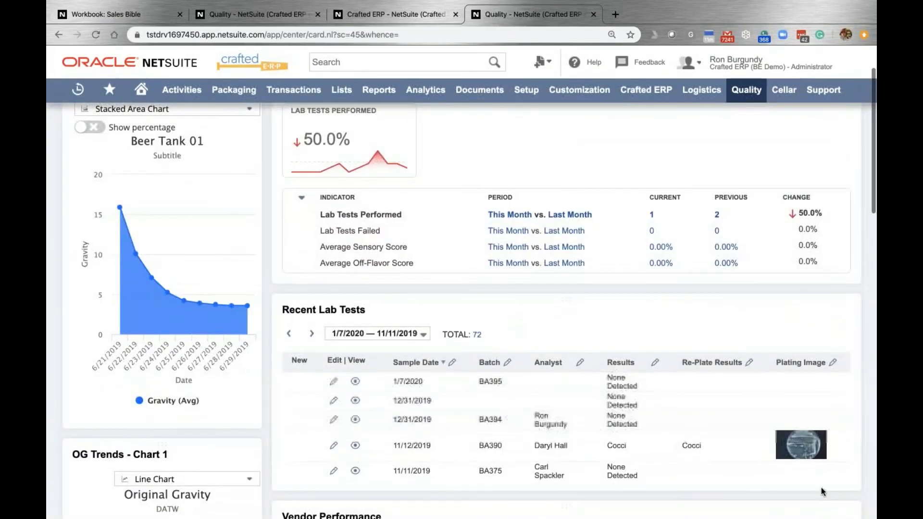